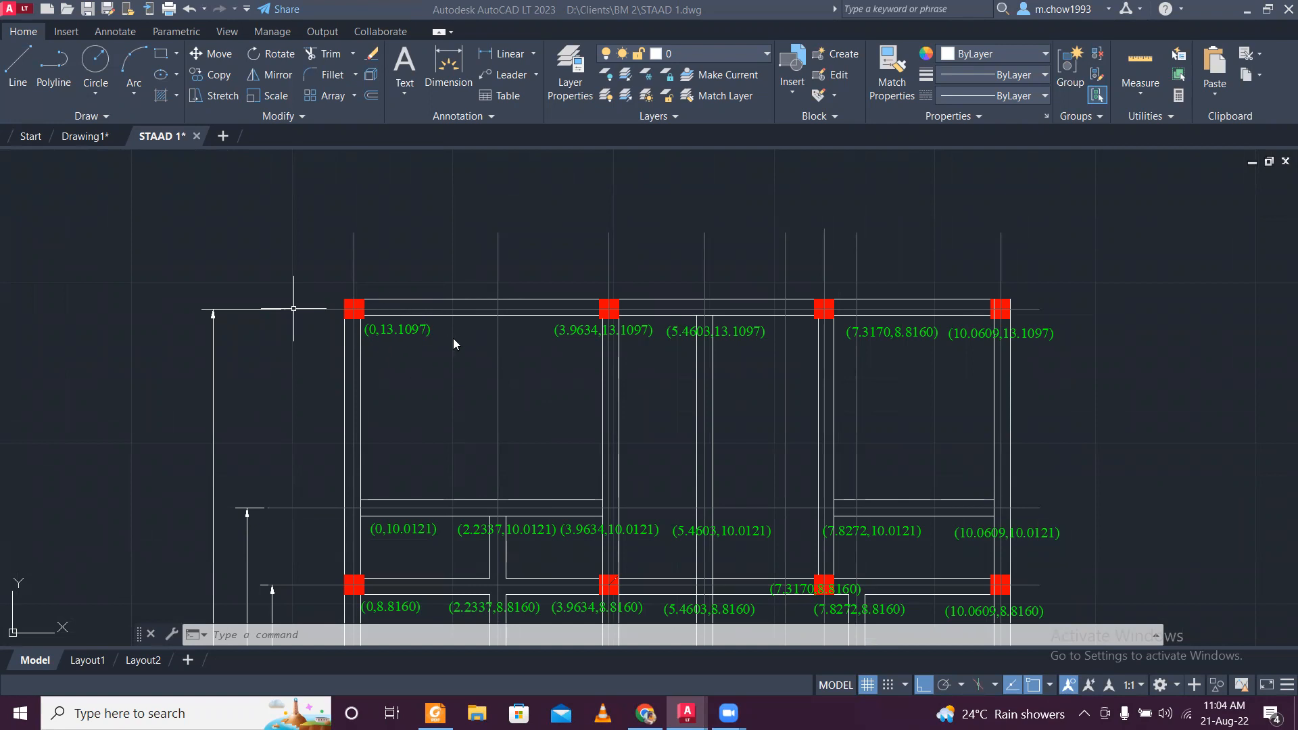
Examine the coordinate-labelled beam layout and compare its column positions with the two floor plans beside it.
{"action": "scroll", "coordinate": [453, 338], "scroll_direction": "down", "scroll_amount": 5}
{"action": "scroll", "coordinate": [529, 466], "scroll_direction": "up", "scroll_amount": 2}
{"action": "scroll", "coordinate": [530, 467], "scroll_direction": "up", "scroll_amount": 4}
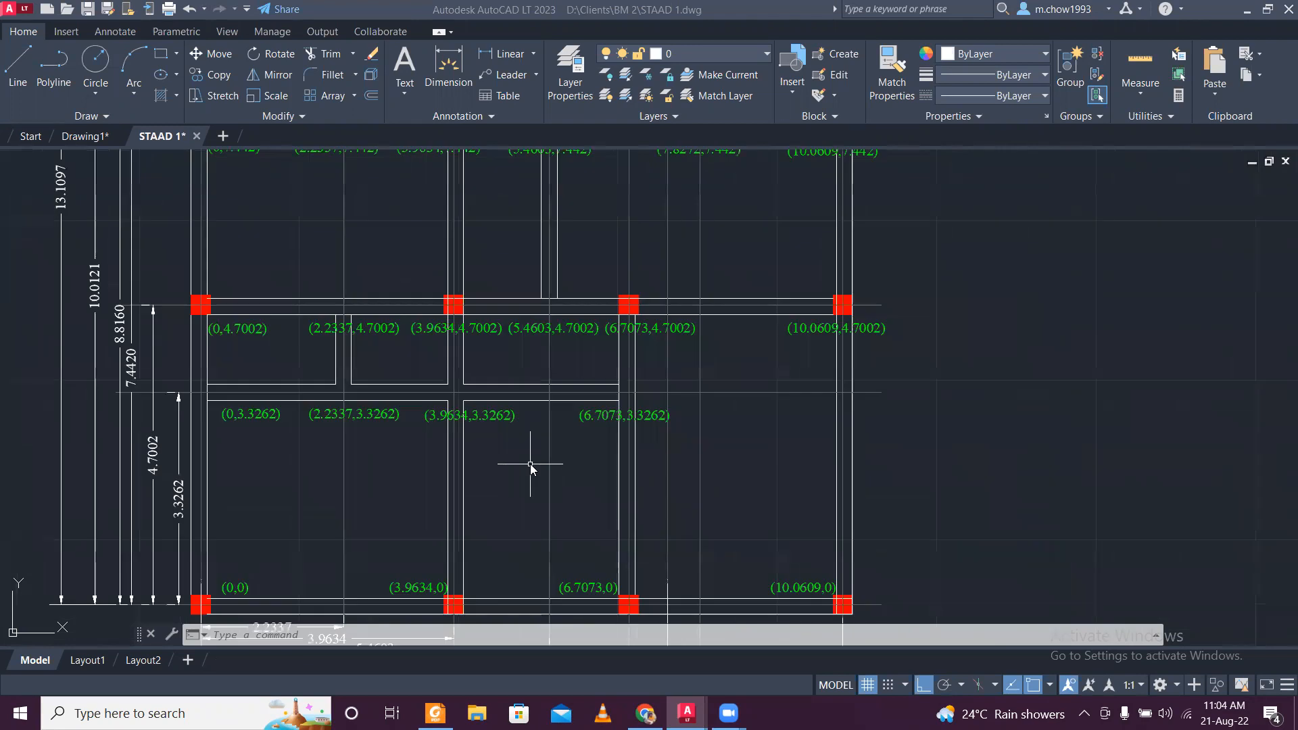
{"action": "scroll", "coordinate": [530, 467], "scroll_direction": "down", "scroll_amount": 4}
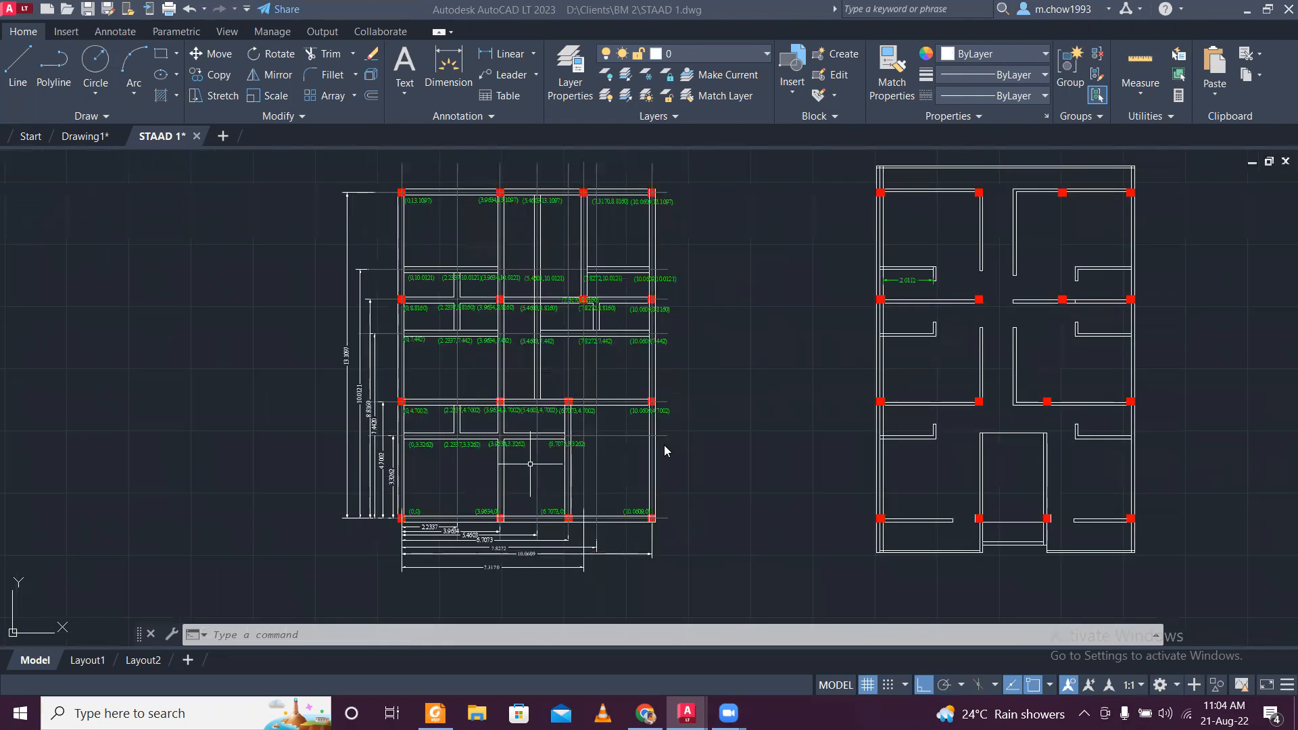
{"action": "mouse_move", "coordinate": [734, 399]}
{"action": "middle_mouse_down"}
{"action": "mouse_move", "coordinate": [323, 388]}
{"action": "mouse_move", "coordinate": [461, 393]}
{"action": "middle_mouse_up"}
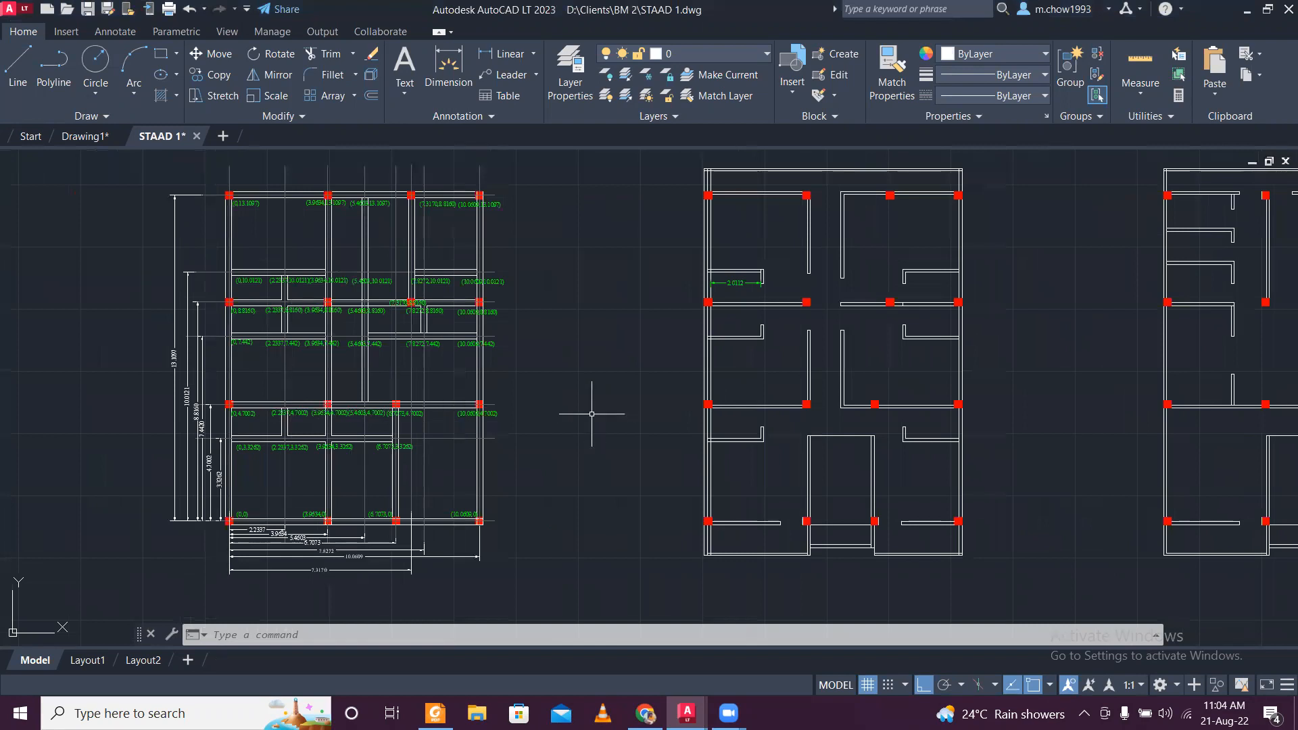
{"action": "scroll", "coordinate": [581, 419], "scroll_direction": "down", "scroll_amount": 4}
{"action": "scroll", "coordinate": [580, 416], "scroll_direction": "up", "scroll_amount": 4}
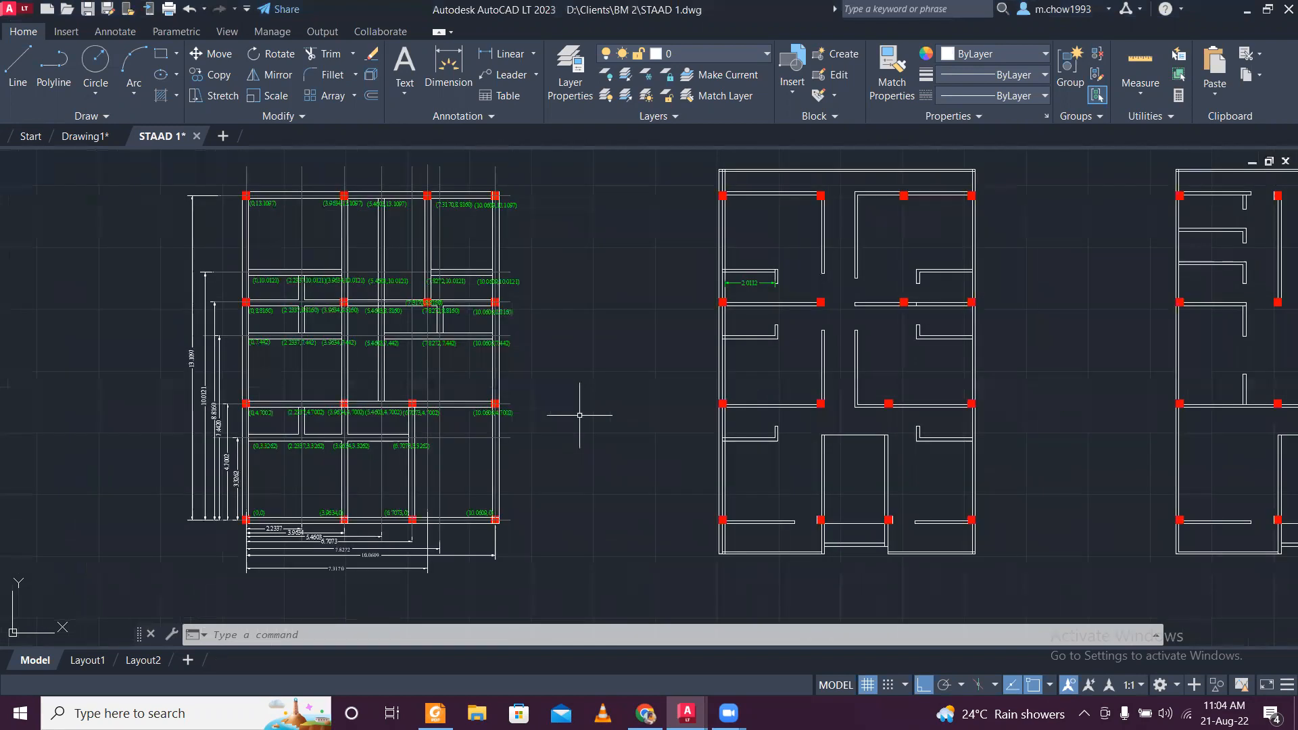
{"action": "mouse_move", "coordinate": [667, 412]}
{"action": "middle_mouse_down"}
{"action": "mouse_move", "coordinate": [392, 415]}
{"action": "mouse_move", "coordinate": [520, 430]}
{"action": "middle_mouse_up"}
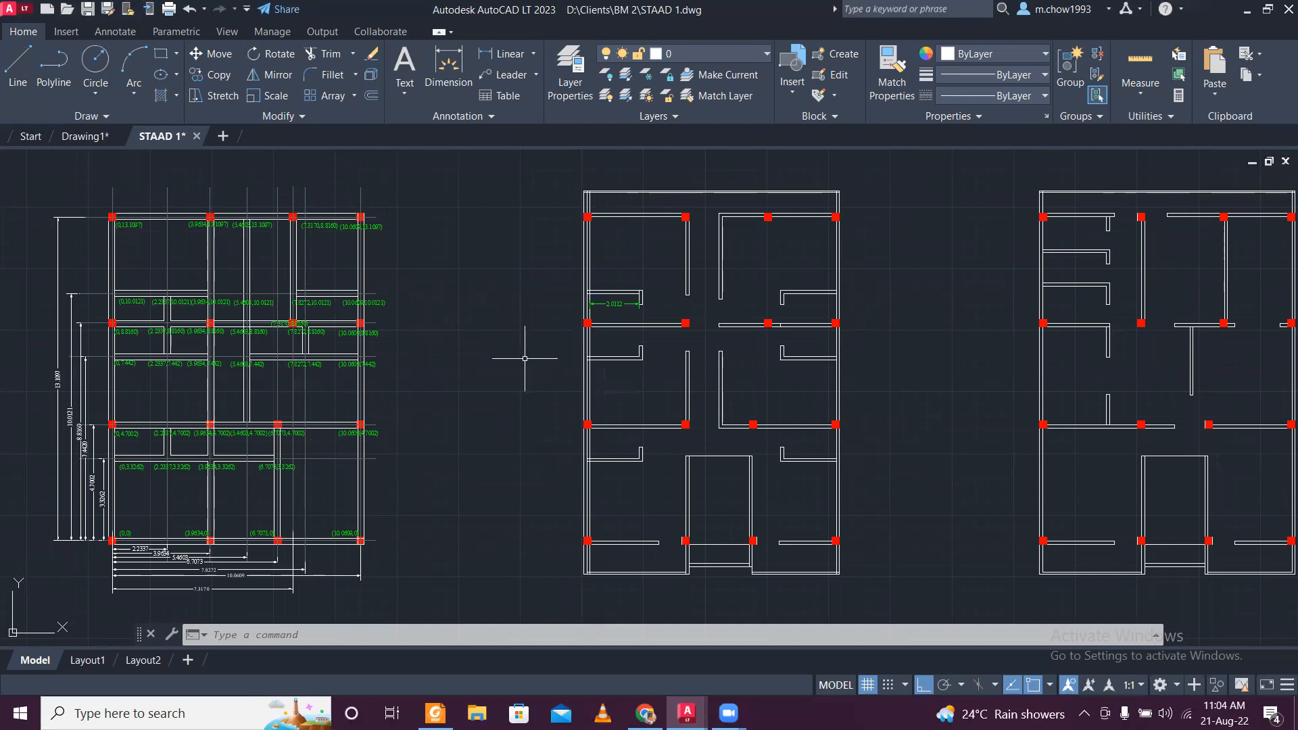
{"action": "middle_click_drag", "start_coordinate": [1052, 378], "coordinate": [609, 437]}
{"action": "middle_click_drag", "start_coordinate": [482, 461], "coordinate": [843, 355]}
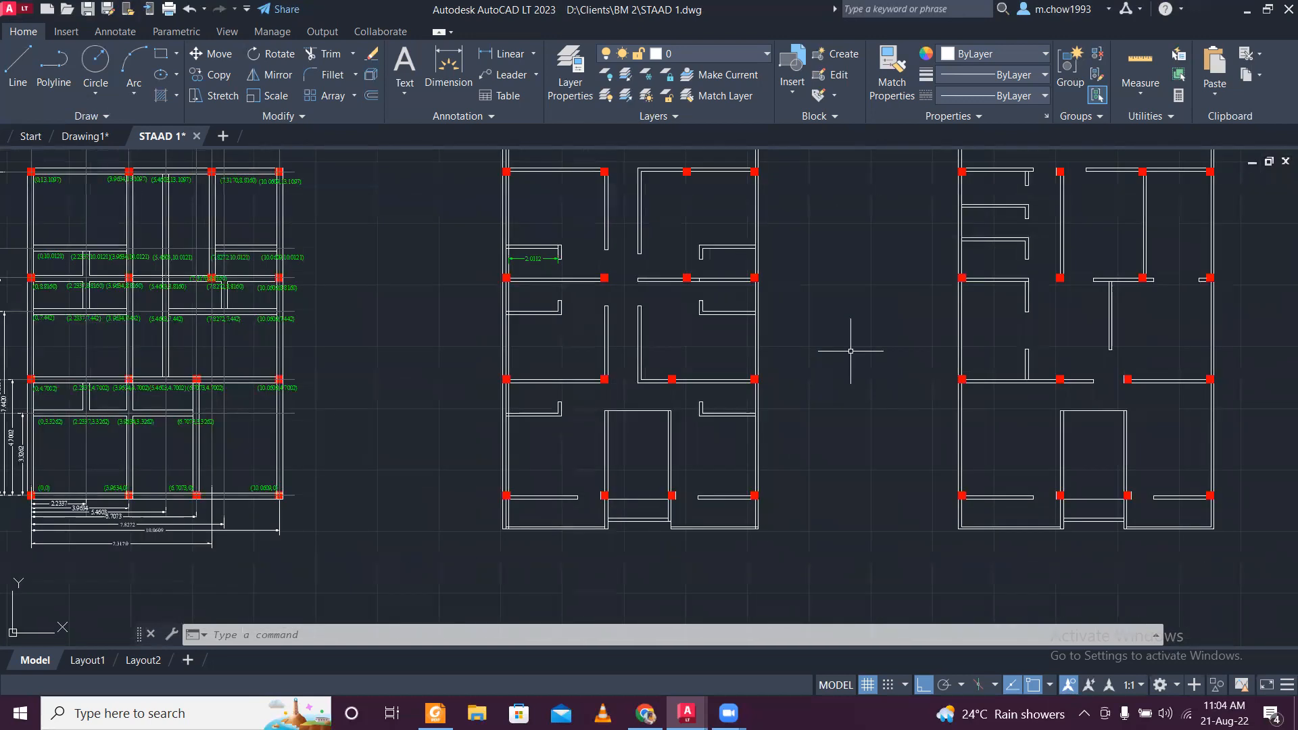
{"action": "middle_click_drag", "start_coordinate": [510, 295], "coordinate": [600, 380]}
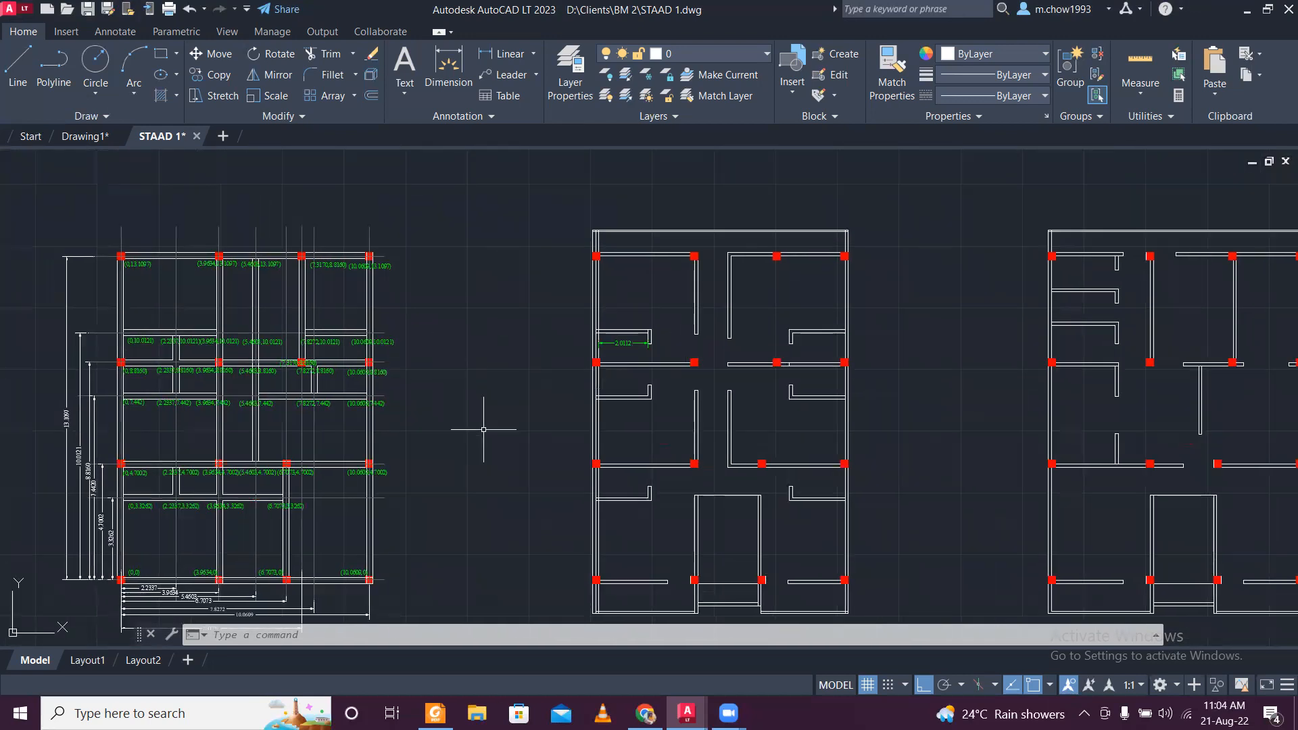
{"action": "mouse_move", "coordinate": [549, 469]}
{"action": "middle_mouse_down"}
{"action": "mouse_move", "coordinate": [350, 417]}
{"action": "mouse_move", "coordinate": [475, 454]}
{"action": "middle_mouse_up"}
{"action": "middle_click_drag", "start_coordinate": [286, 392], "coordinate": [383, 415]}
{"action": "left_click", "coordinate": [625, 338]}
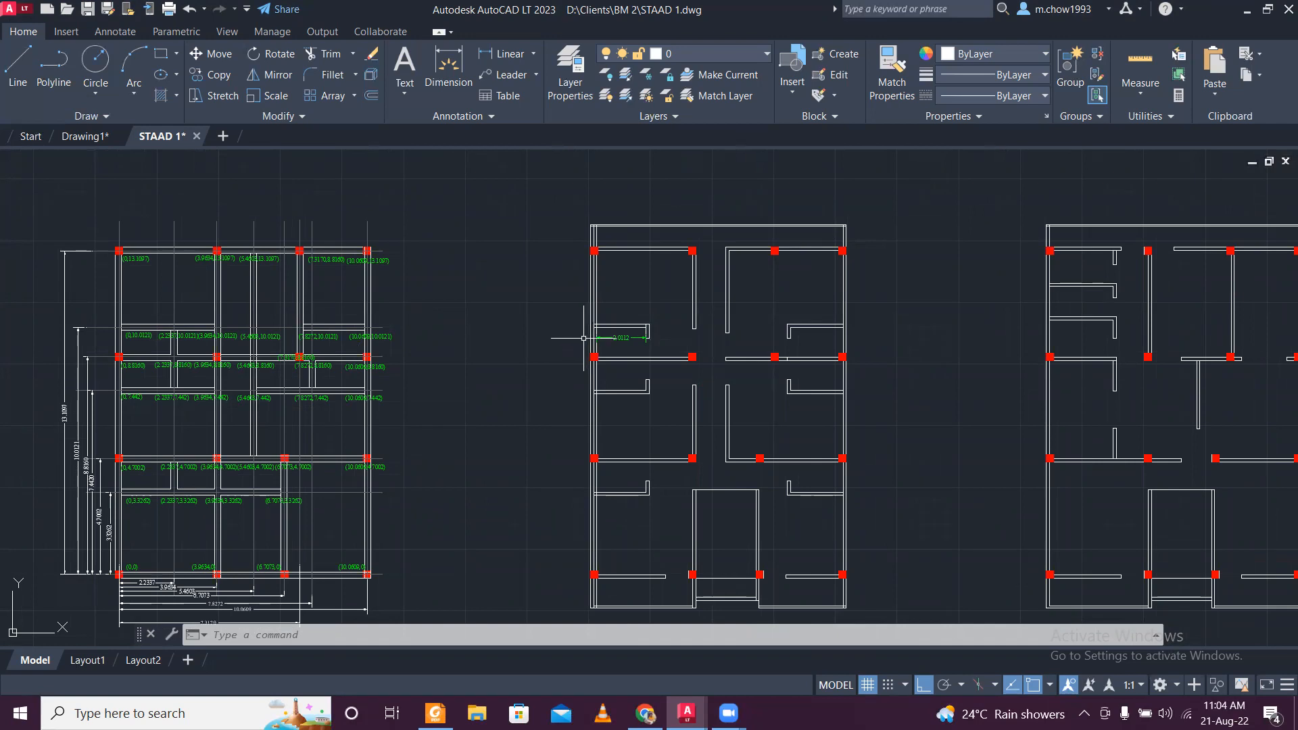
{"action": "scroll", "coordinate": [579, 326], "scroll_direction": "down", "scroll_amount": 2}
{"action": "scroll", "coordinate": [540, 345], "scroll_direction": "up", "scroll_amount": 2}
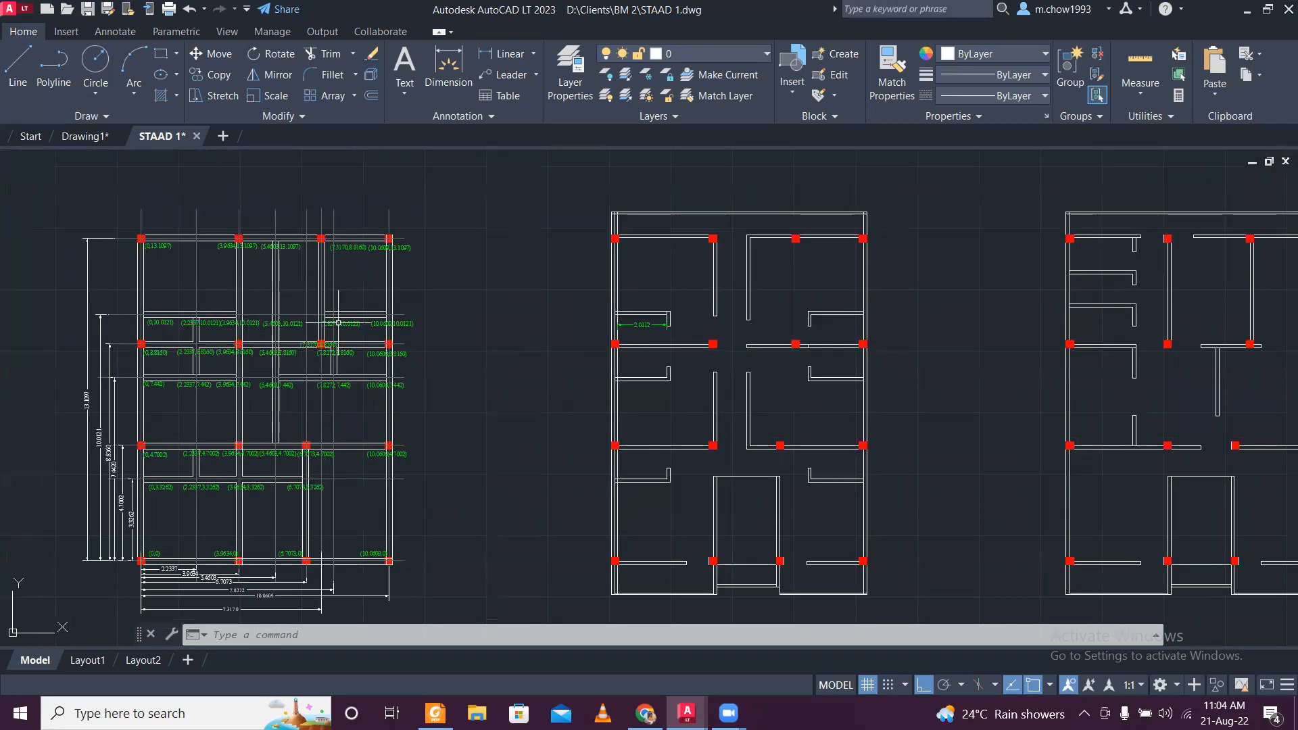
{"action": "middle_click_drag", "start_coordinate": [843, 423], "coordinate": [640, 379]}
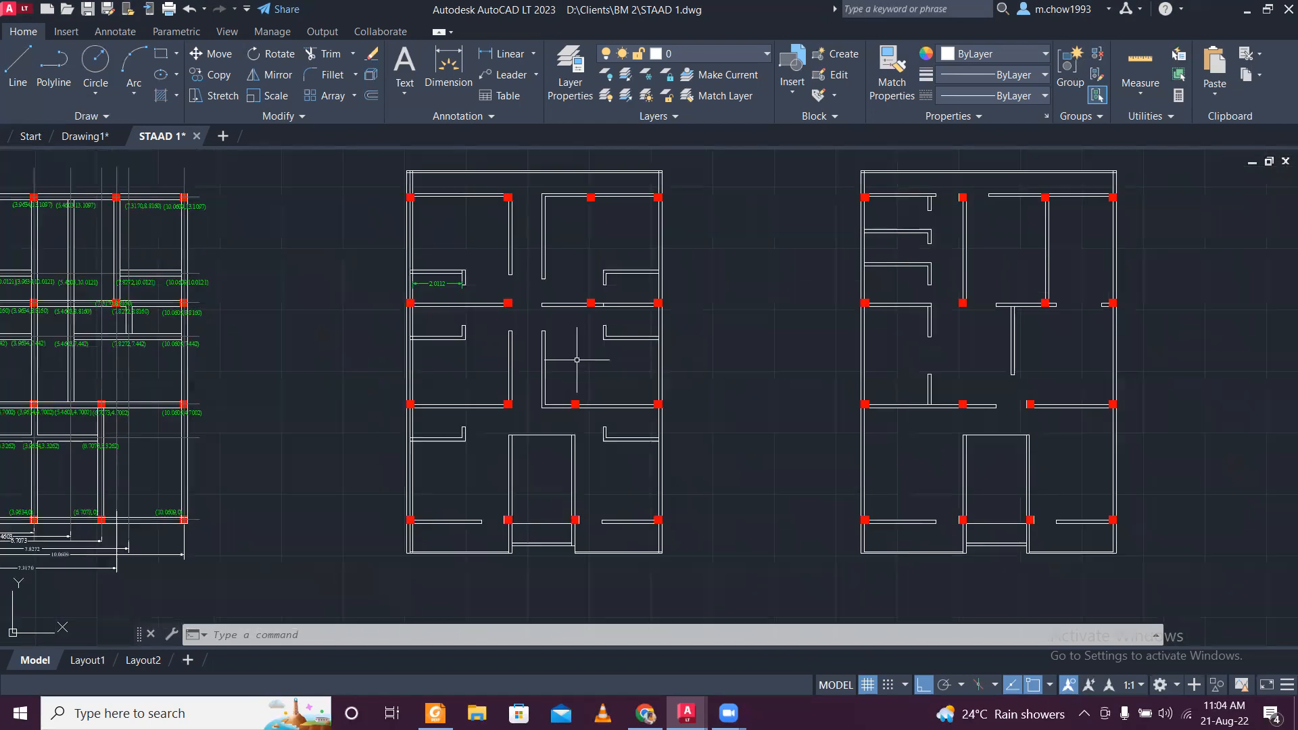
{"action": "middle_click_drag", "start_coordinate": [573, 345], "coordinate": [793, 372]}
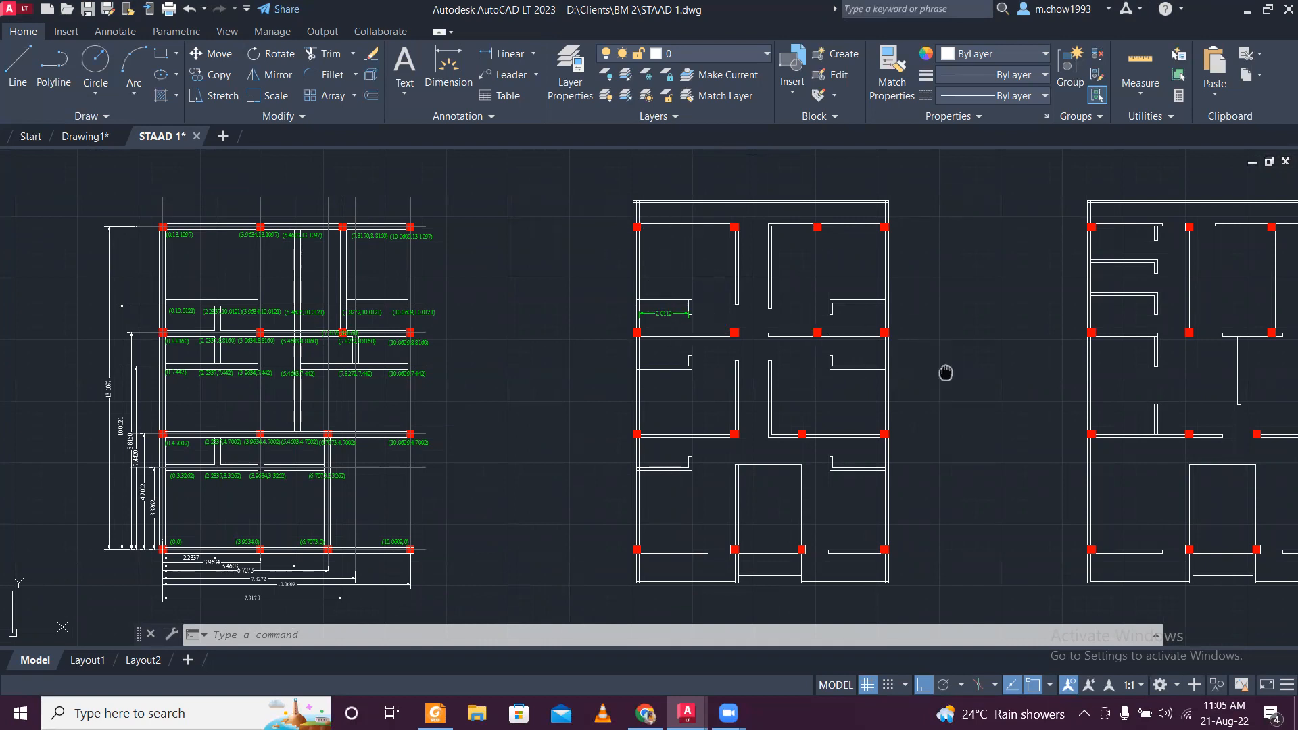
{"action": "middle_click_drag", "start_coordinate": [939, 369], "coordinate": [827, 350]}
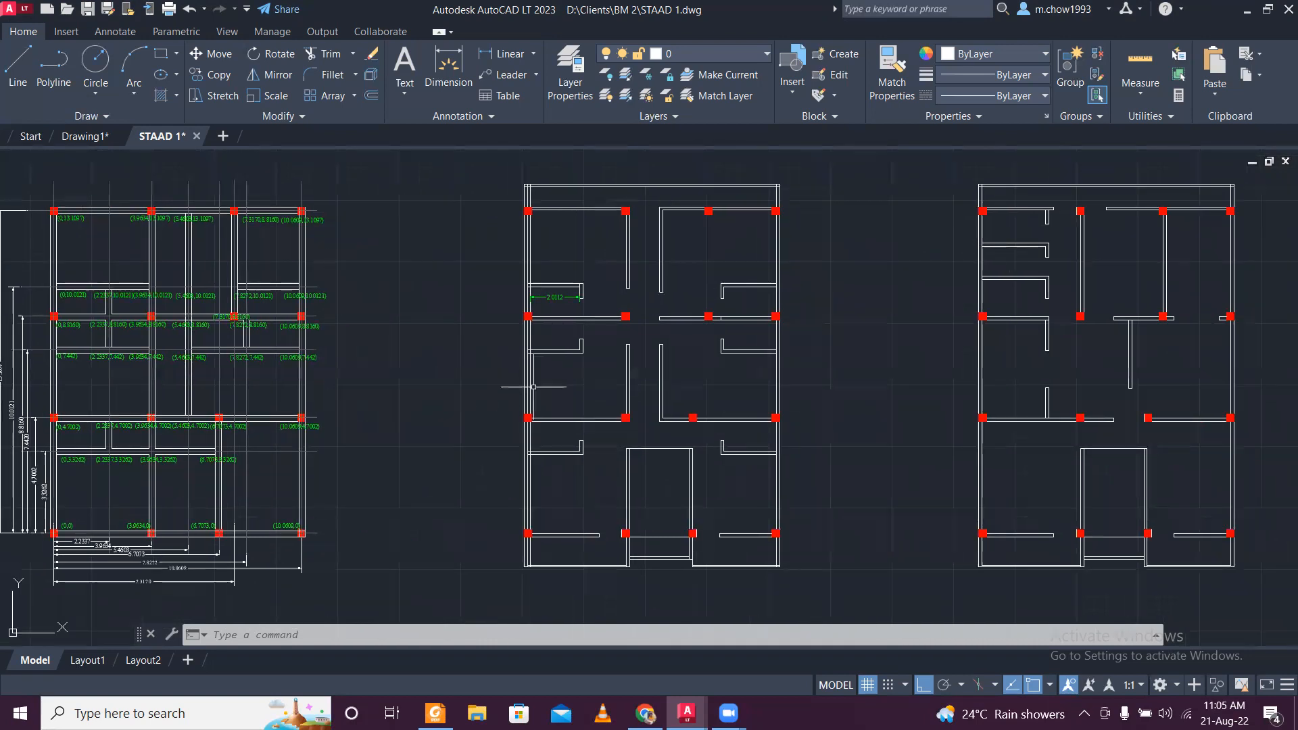
{"action": "mouse_move", "coordinate": [680, 412]}
{"action": "middle_mouse_down"}
{"action": "mouse_move", "coordinate": [144, 386]}
{"action": "mouse_move", "coordinate": [152, 436]}
{"action": "mouse_move", "coordinate": [175, 386]}
{"action": "middle_mouse_up"}
{"action": "middle_click_drag", "start_coordinate": [381, 353], "coordinate": [289, 387]}
{"action": "mouse_move", "coordinate": [483, 279]}
{"action": "middle_mouse_down"}
{"action": "mouse_move", "coordinate": [1062, 289]}
{"action": "mouse_move", "coordinate": [658, 284]}
{"action": "mouse_move", "coordinate": [907, 284]}
{"action": "mouse_move", "coordinate": [1041, 252]}
{"action": "mouse_move", "coordinate": [1031, 282]}
{"action": "middle_mouse_up"}
Move the middle floor plan to the other side of the coordinate-labelled beam layout, clear of its dimensions.
{"action": "scroll", "coordinate": [849, 289], "scroll_direction": "down", "scroll_amount": 4}
{"action": "left_click", "coordinate": [672, 223]}
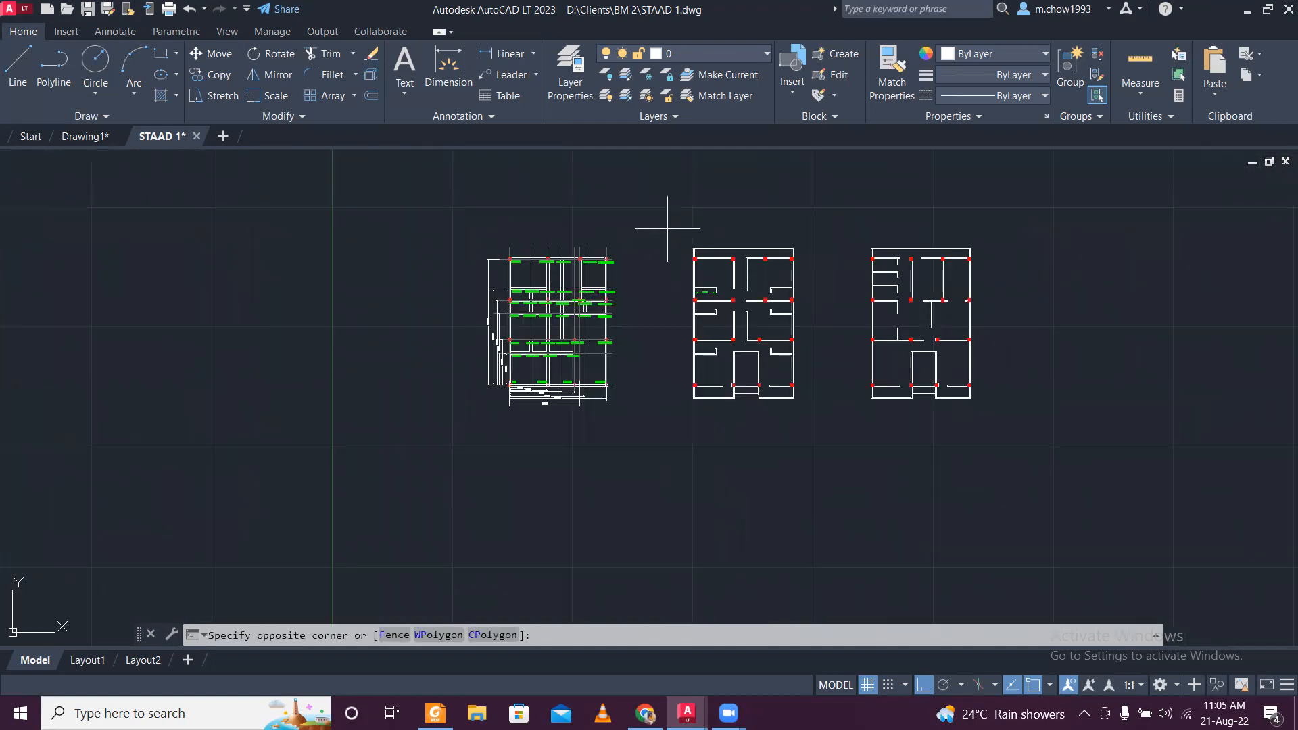
{"action": "left_click", "coordinate": [809, 440]}
{"action": "left_click", "coordinate": [211, 53]}
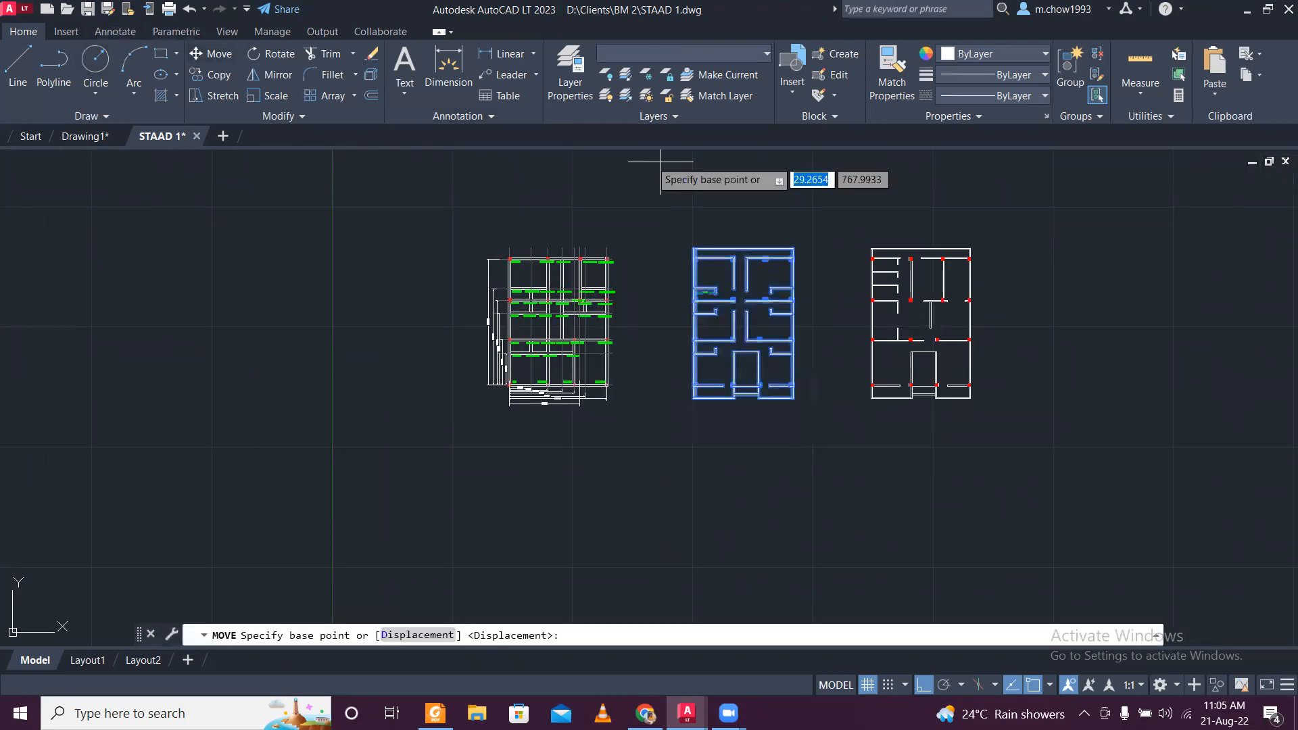
{"action": "left_click", "coordinate": [733, 179]}
{"action": "left_click", "coordinate": [289, 221]}
{"action": "scroll", "coordinate": [879, 324], "scroll_direction": "up", "scroll_amount": 2}
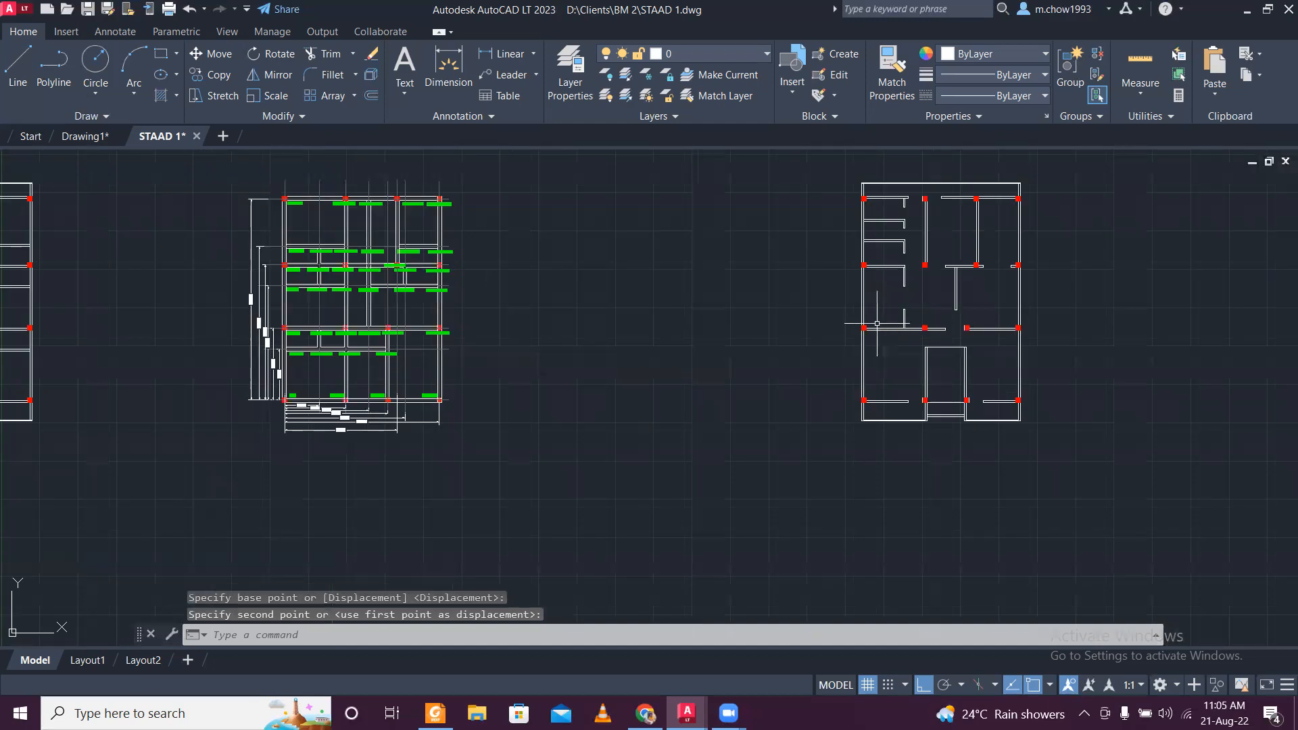
Copy the remaining floor plan horizontally into the gap beside the coordinate-labelled beam layout.
{"action": "middle_click_drag", "start_coordinate": [852, 223], "coordinate": [643, 281]}
{"action": "left_click", "coordinate": [634, 195]}
{"action": "left_click", "coordinate": [928, 485]}
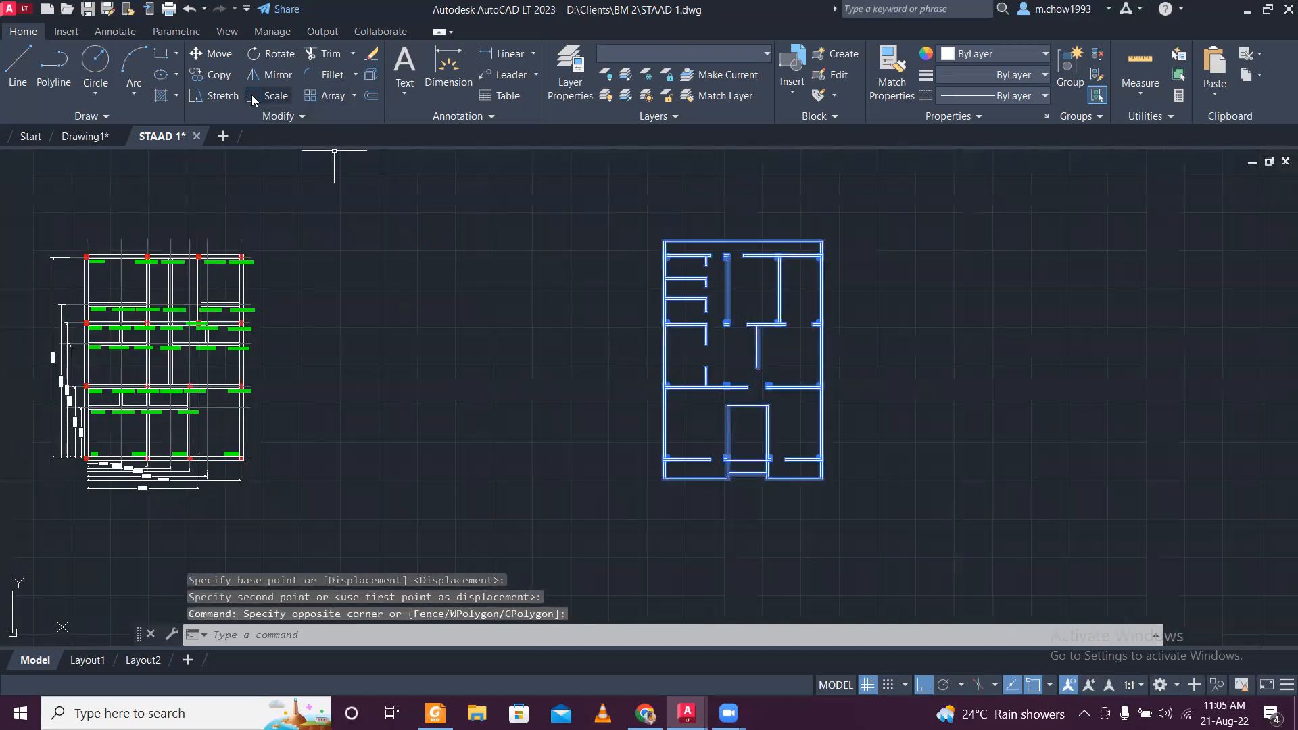
{"action": "left_click", "coordinate": [210, 74]}
{"action": "left_click", "coordinate": [758, 176]}
{"action": "left_click", "coordinate": [425, 177]}
{"action": "key", "text": "Escape"}
Erase the original of the copied floor plan and undo that deletion.
{"action": "left_click", "coordinate": [638, 195]}
{"action": "left_click", "coordinate": [932, 549]}
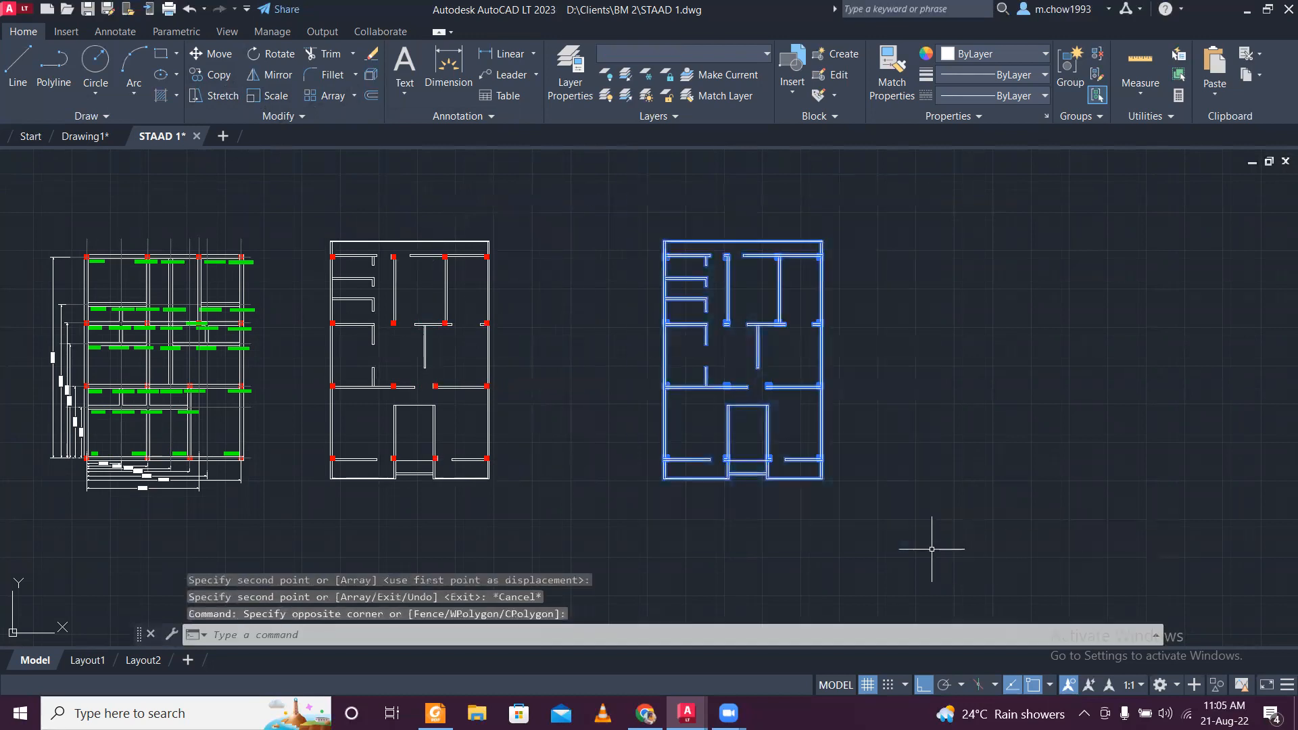
{"action": "key", "text": "Delete"}
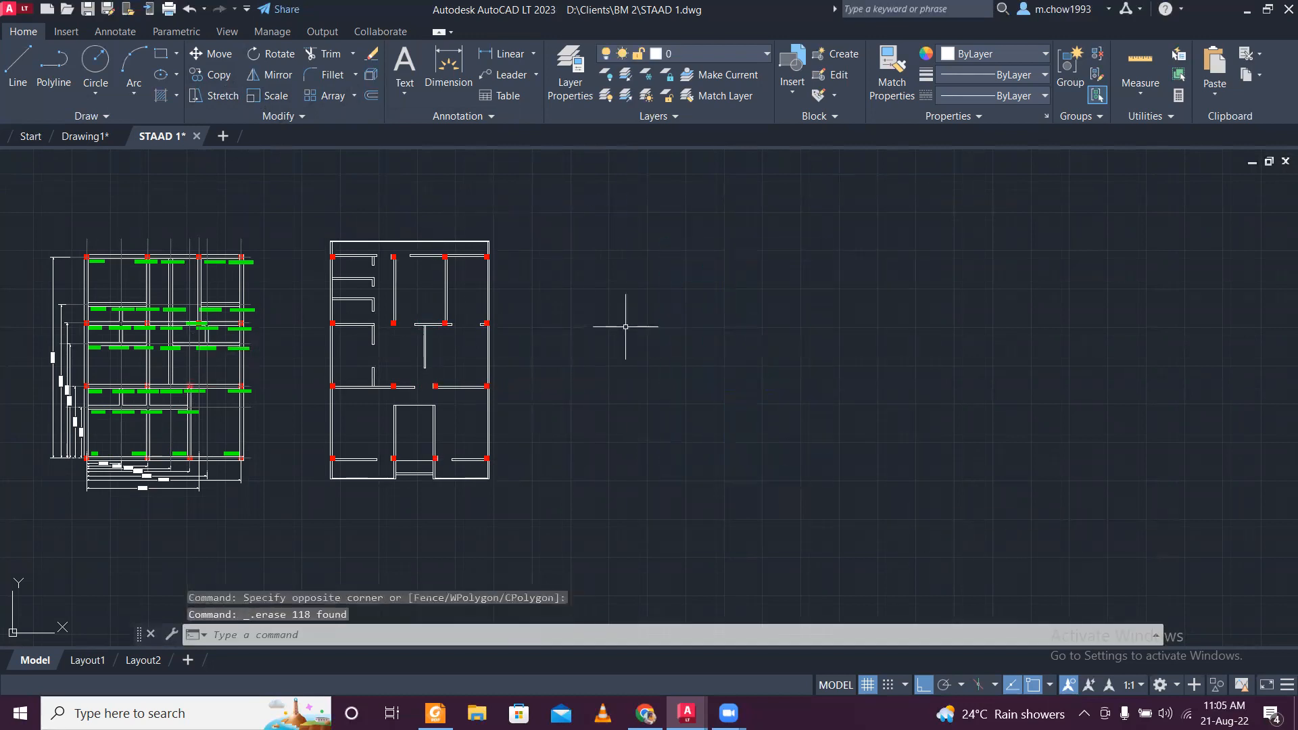
{"action": "scroll", "coordinate": [623, 324], "scroll_direction": "down", "scroll_amount": 4}
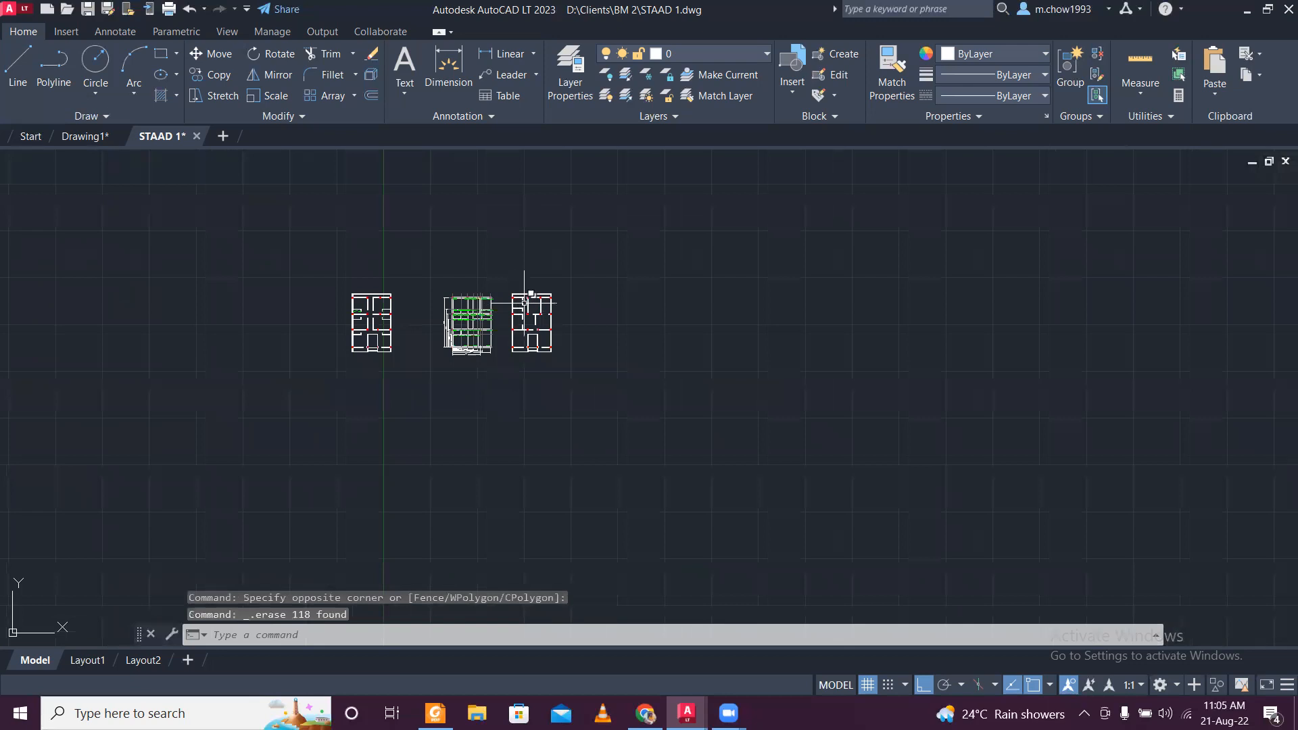
{"action": "scroll", "coordinate": [545, 295], "scroll_direction": "up", "scroll_amount": 4}
{"action": "key", "text": "ctrl+z"}
{"action": "key", "text": "ctrl+z"}
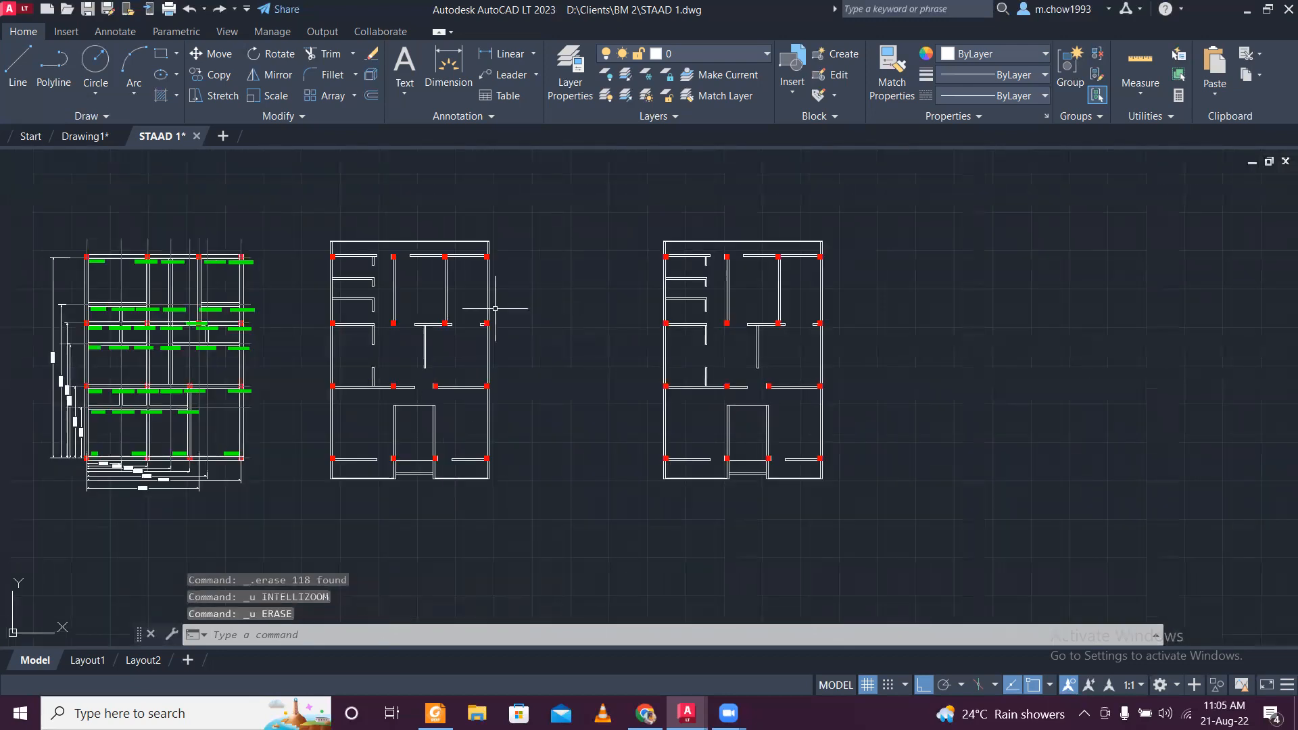
{"action": "scroll", "coordinate": [362, 268], "scroll_direction": "up", "scroll_amount": 4}
{"action": "scroll", "coordinate": [308, 289], "scroll_direction": "down", "scroll_amount": 4}
{"action": "middle_click_drag", "start_coordinate": [226, 452], "coordinate": [296, 392]}
{"action": "scroll", "coordinate": [162, 403], "scroll_direction": "up", "scroll_amount": 2}
{"action": "scroll", "coordinate": [91, 411], "scroll_direction": "up", "scroll_amount": 8}
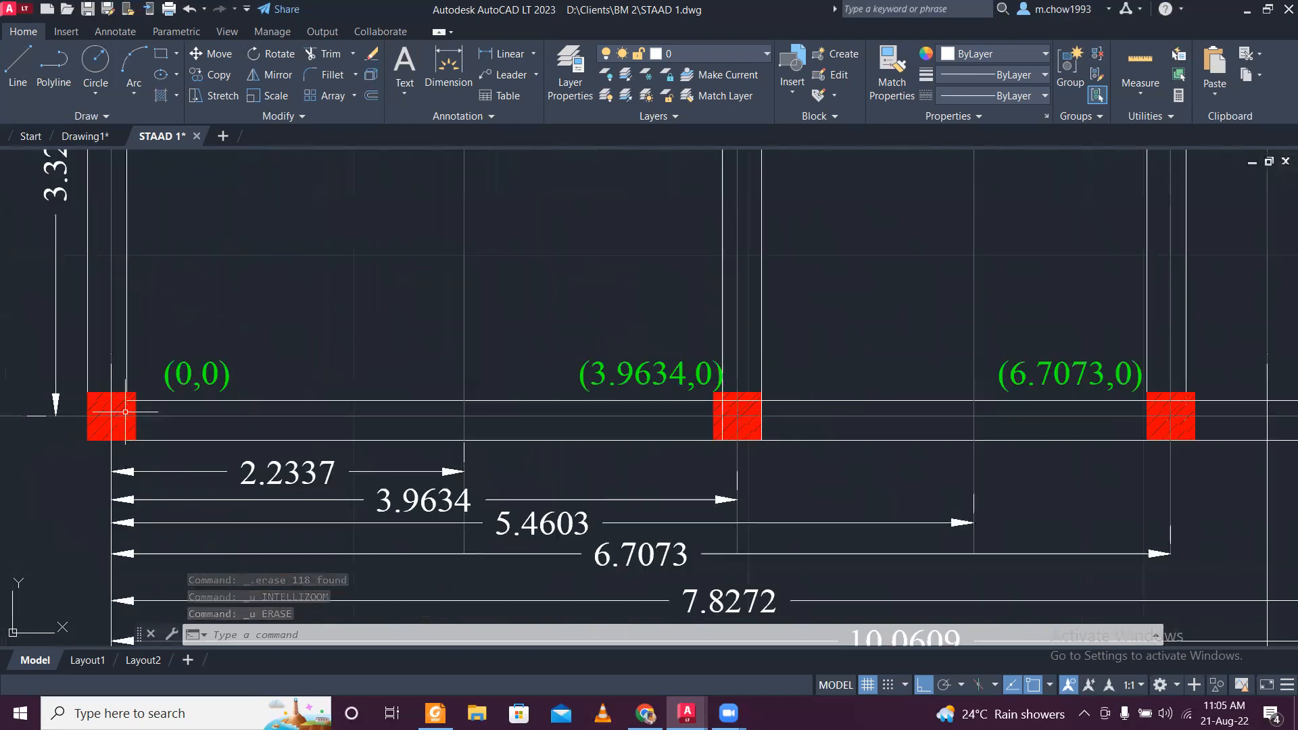
{"action": "left_click", "coordinate": [250, 382]}
{"action": "left_click", "coordinate": [194, 312]}
{"action": "left_click", "coordinate": [739, 324]}
{"action": "left_click", "coordinate": [575, 400]}
{"action": "left_click", "coordinate": [1163, 309]}
{"action": "left_click", "coordinate": [994, 371]}
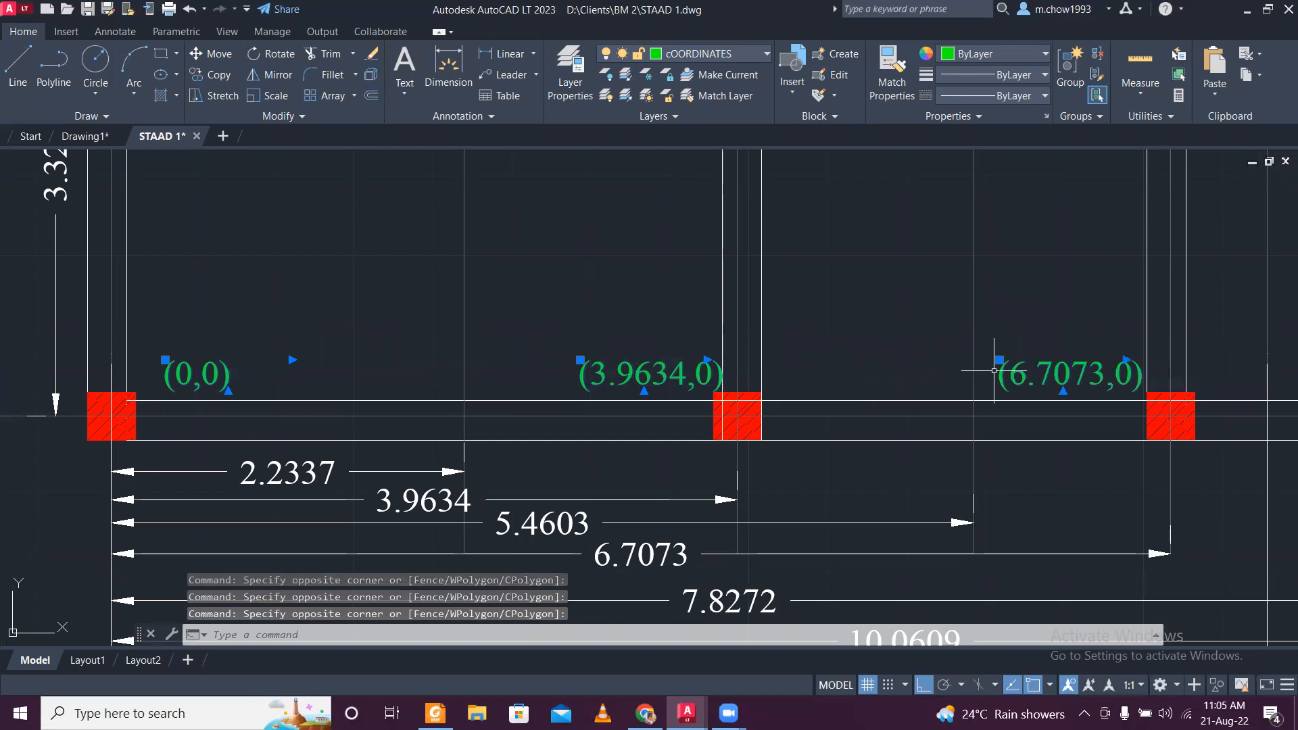
{"action": "scroll", "coordinate": [994, 371], "scroll_direction": "down", "scroll_amount": 6}
{"action": "middle_click_drag", "start_coordinate": [1125, 348], "coordinate": [745, 429]}
{"action": "scroll", "coordinate": [745, 429], "scroll_direction": "up", "scroll_amount": 4}
{"action": "left_click", "coordinate": [745, 429]}
{"action": "left_click", "coordinate": [713, 443]}
{"action": "scroll", "coordinate": [711, 441], "scroll_direction": "down", "scroll_amount": 4}
{"action": "scroll", "coordinate": [385, 247], "scroll_direction": "up", "scroll_amount": 4}
{"action": "left_click", "coordinate": [419, 369]}
{"action": "left_click", "coordinate": [372, 346]}
{"action": "scroll", "coordinate": [579, 392], "scroll_direction": "up", "scroll_amount": 2}
{"action": "left_click", "coordinate": [591, 313]}
{"action": "left_click", "coordinate": [626, 391]}
{"action": "left_click", "coordinate": [626, 373]}
{"action": "left_click", "coordinate": [589, 321]}
{"action": "scroll", "coordinate": [561, 335], "scroll_direction": "down", "scroll_amount": 4}
{"action": "scroll", "coordinate": [559, 332], "scroll_direction": "down", "scroll_amount": 3}
{"action": "scroll", "coordinate": [826, 252], "scroll_direction": "up", "scroll_amount": 3}
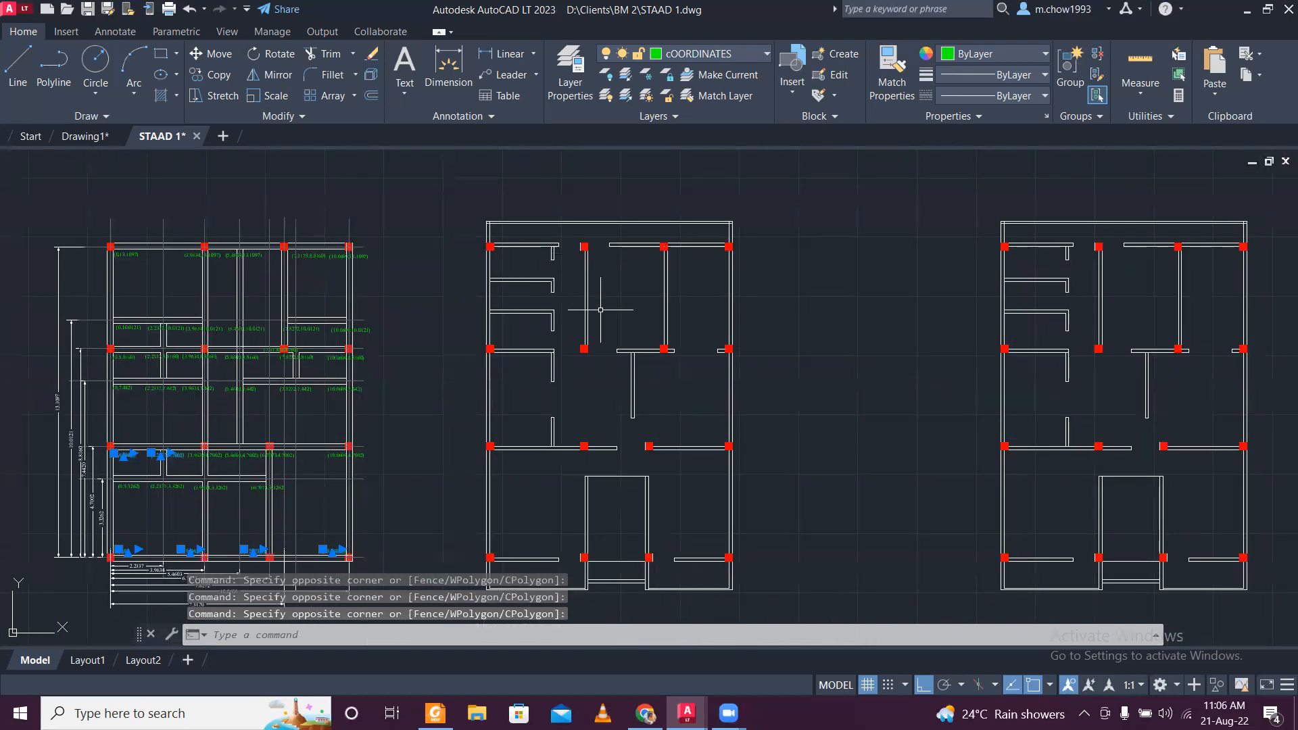
{"action": "key", "text": "Escape"}
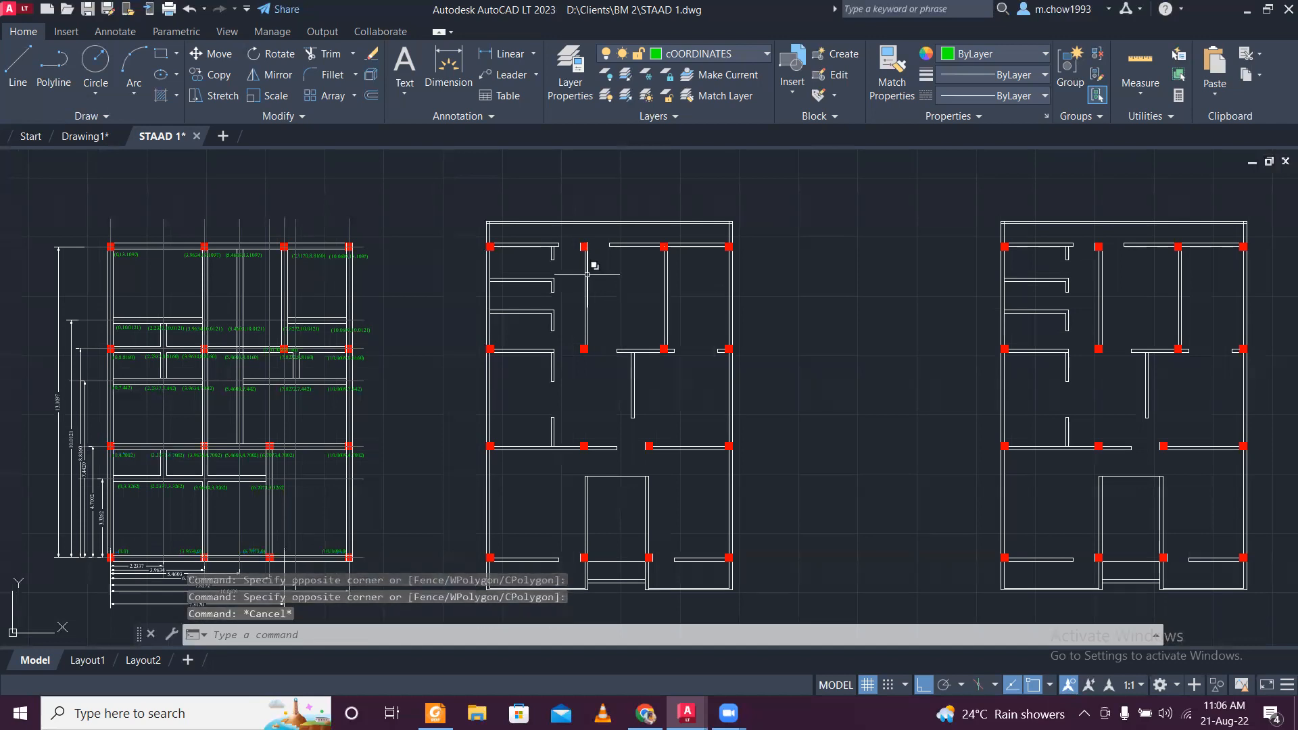
Trim the exterior walls of the copied floor plan where they project above the uppermost column row.
{"action": "scroll", "coordinate": [533, 245], "scroll_direction": "down", "scroll_amount": 1}
{"action": "scroll", "coordinate": [541, 250], "scroll_direction": "up", "scroll_amount": 1}
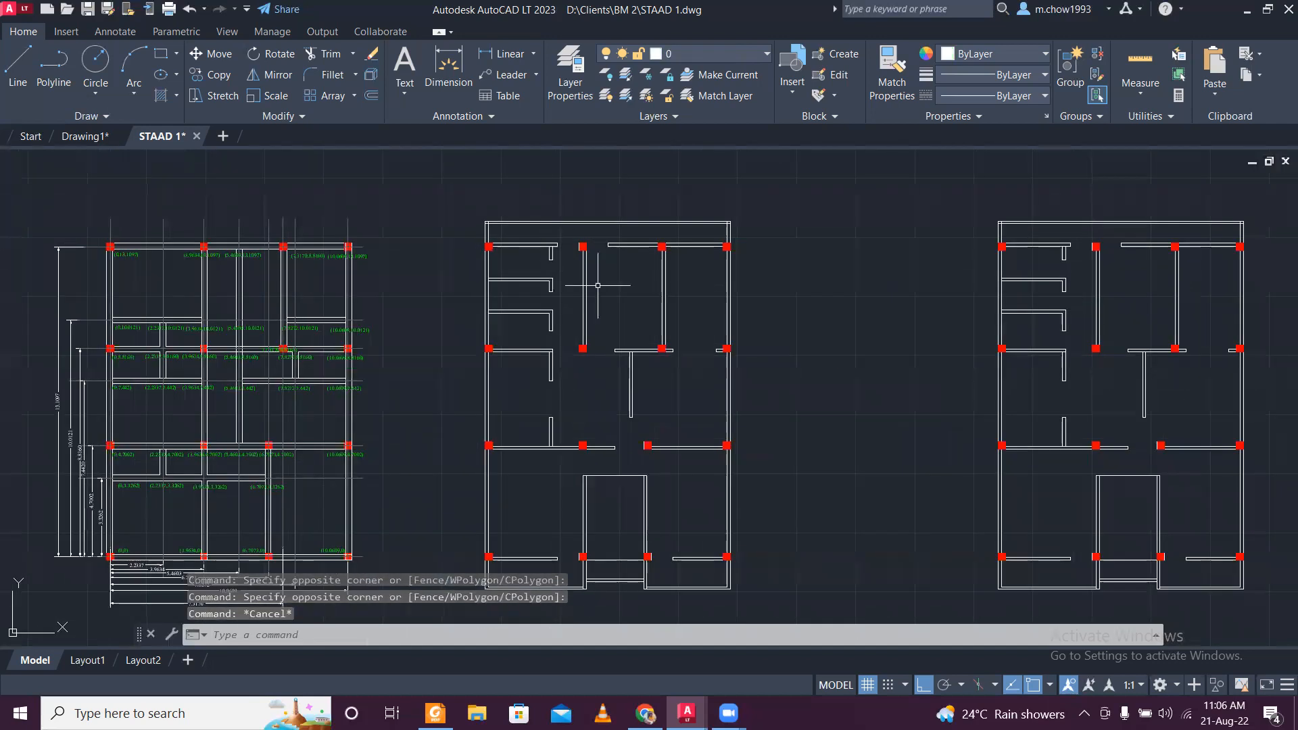
{"action": "scroll", "coordinate": [583, 245], "scroll_direction": "up", "scroll_amount": 2}
{"action": "scroll", "coordinate": [822, 210], "scroll_direction": "up", "scroll_amount": 3}
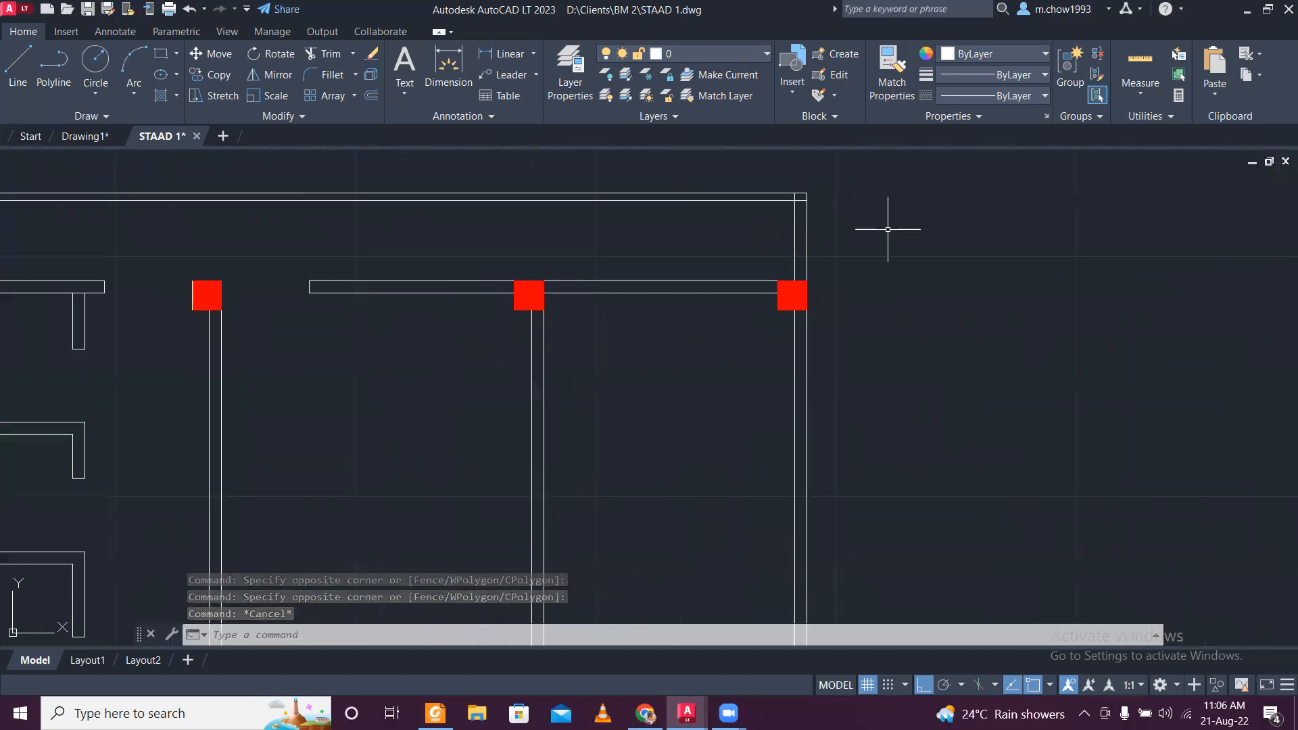
{"action": "type", "text": "tr"}
{"action": "key", "text": "Return"}
{"action": "scroll", "coordinate": [882, 231], "scroll_direction": "down", "scroll_amount": 5}
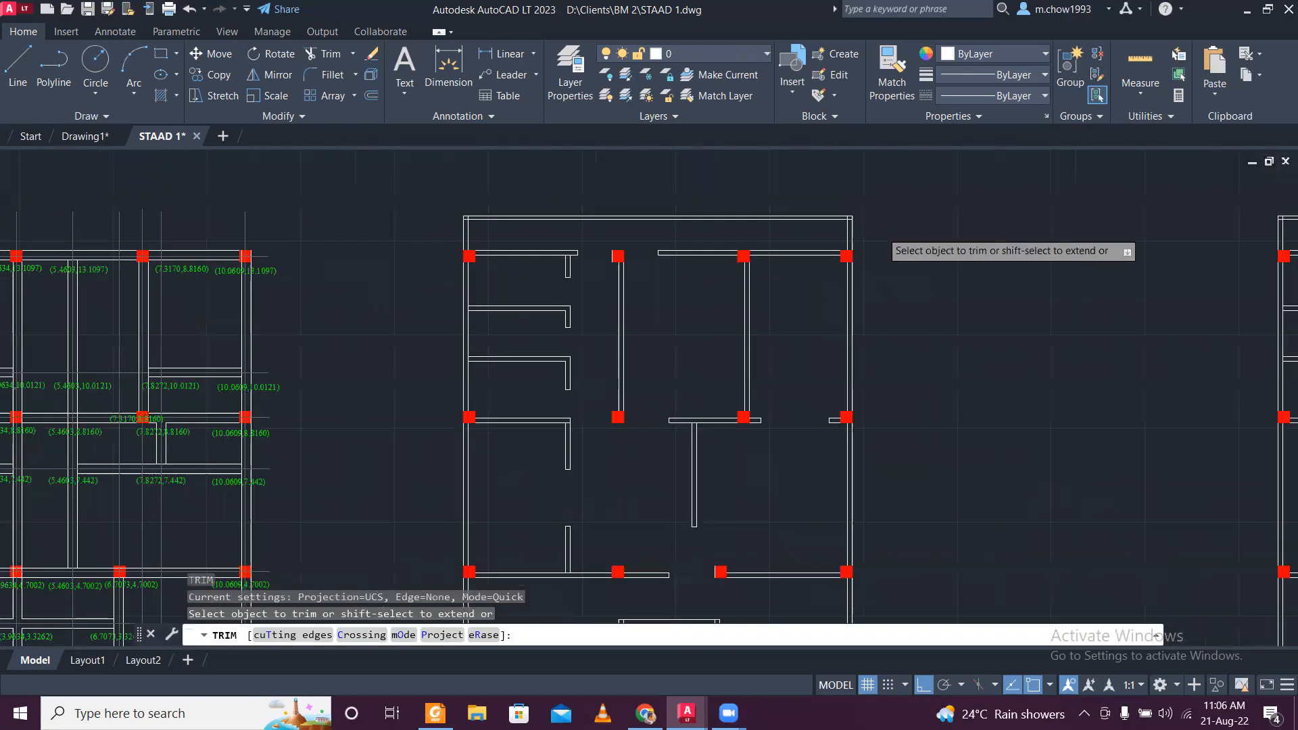
{"action": "scroll", "coordinate": [881, 227], "scroll_direction": "up", "scroll_amount": 4}
{"action": "left_click", "coordinate": [883, 230]}
{"action": "left_click", "coordinate": [400, 223]}
{"action": "left_click", "coordinate": [552, 246]}
{"action": "left_click", "coordinate": [609, 187]}
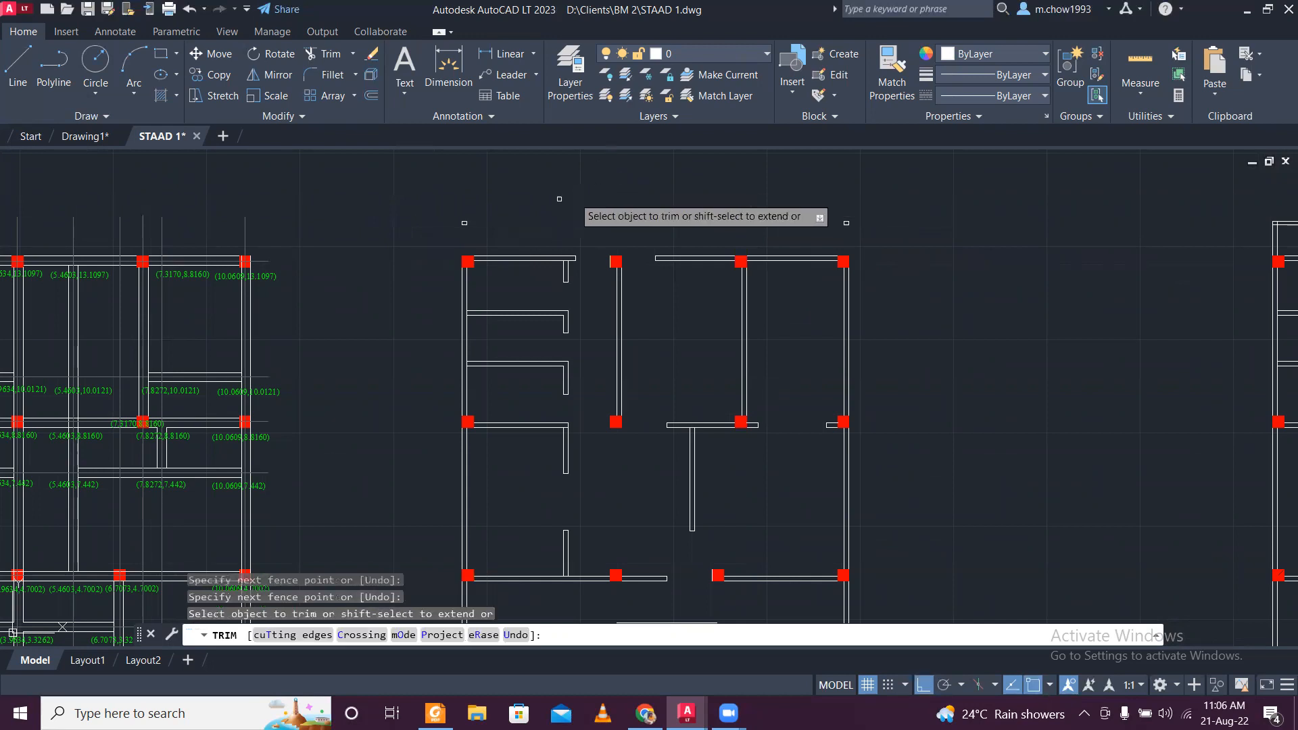
{"action": "key", "text": "Escape"}
Erase the leftover wall lines above the uppermost column row of the copied floor plan.
{"action": "left_click", "coordinate": [447, 195]}
{"action": "left_click", "coordinate": [937, 239]}
{"action": "key", "text": "Delete"}
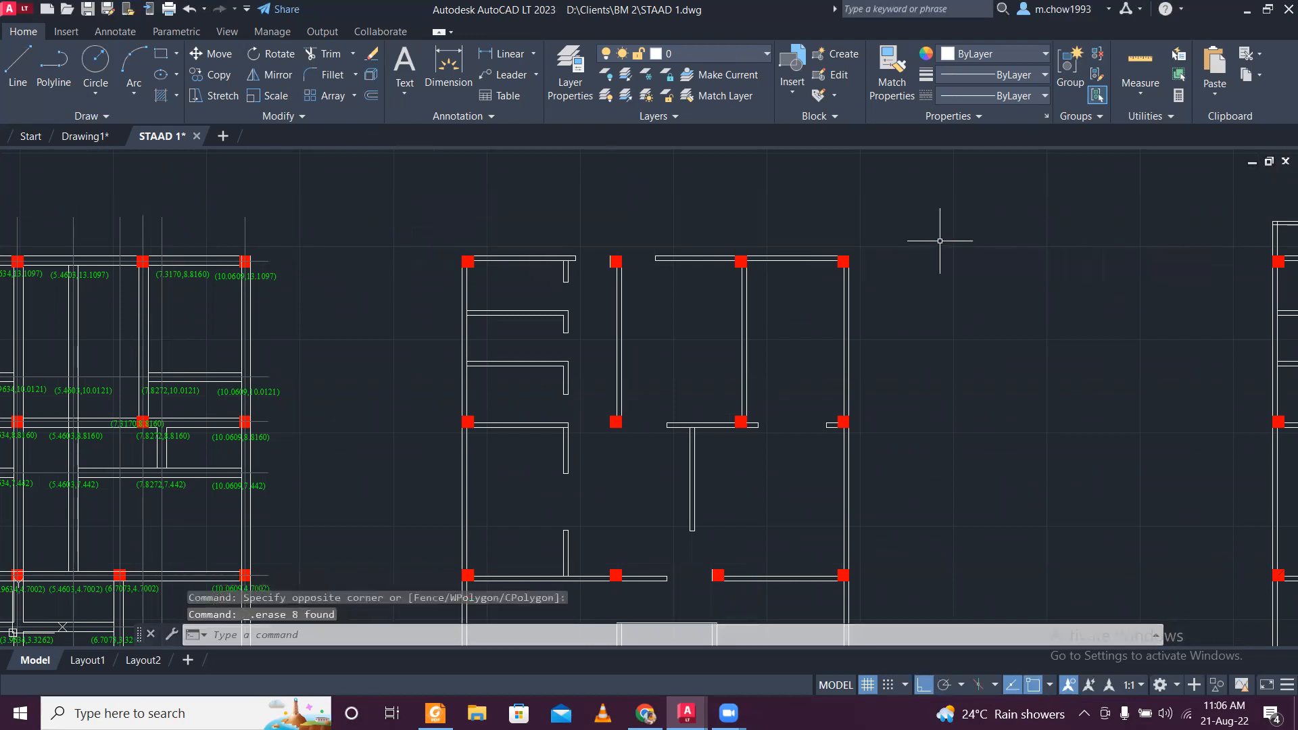
{"action": "scroll", "coordinate": [940, 241], "scroll_direction": "down", "scroll_amount": 6}
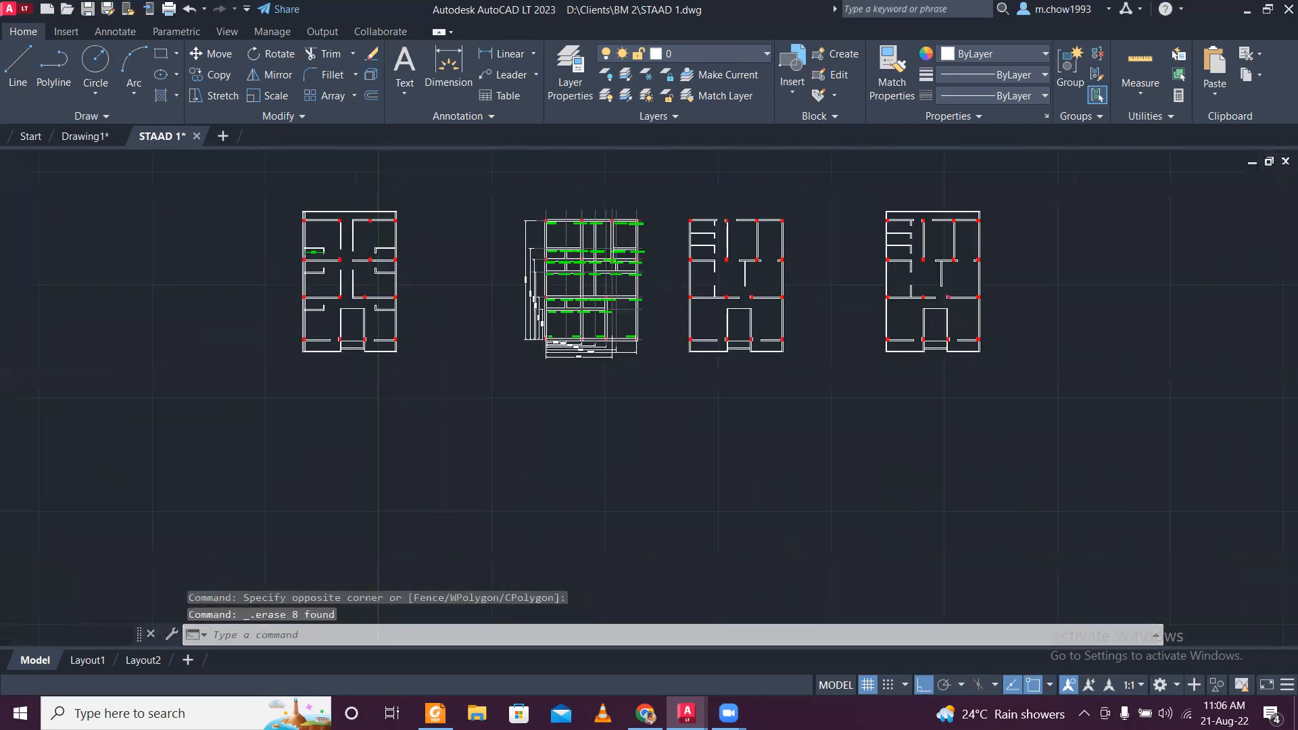
{"action": "scroll", "coordinate": [522, 364], "scroll_direction": "up", "scroll_amount": 4}
{"action": "scroll", "coordinate": [522, 363], "scroll_direction": "down", "scroll_amount": 4}
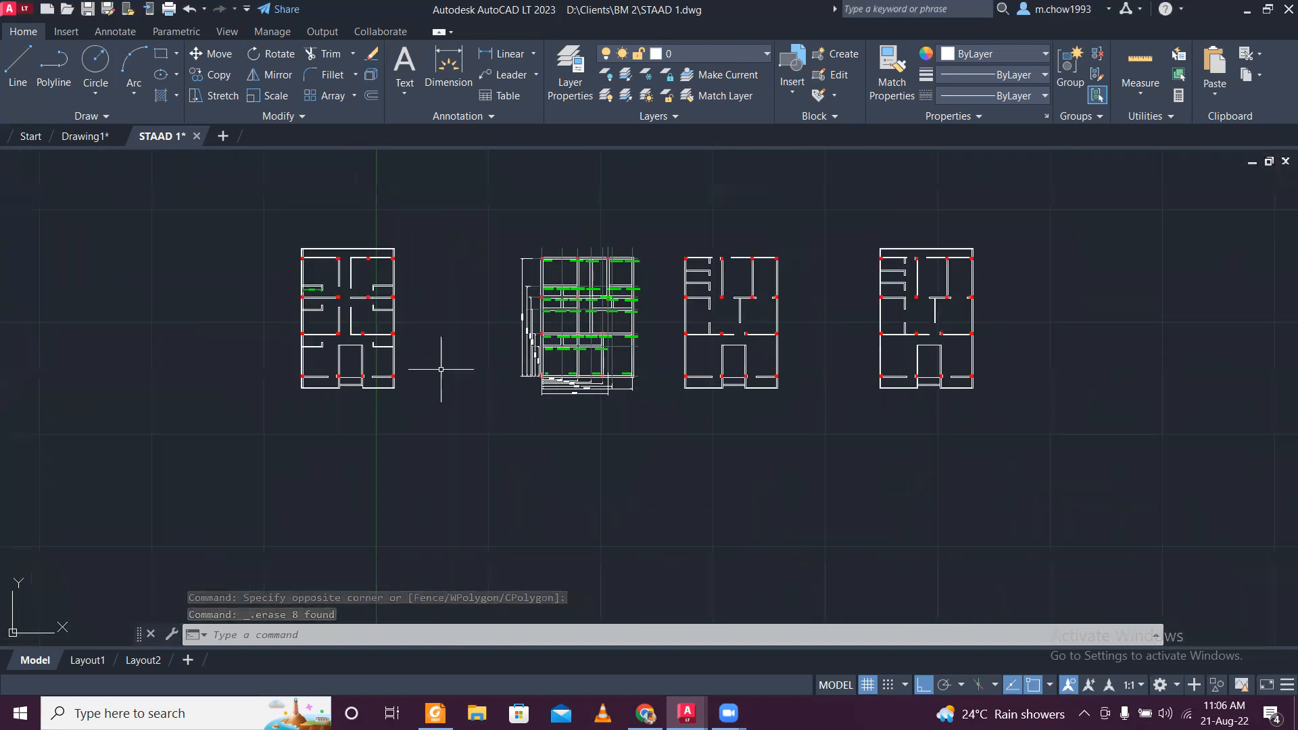
{"action": "scroll", "coordinate": [671, 330], "scroll_direction": "up", "scroll_amount": 2}
{"action": "scroll", "coordinate": [581, 373], "scroll_direction": "up", "scroll_amount": 1}
{"action": "scroll", "coordinate": [581, 373], "scroll_direction": "down", "scroll_amount": 2}
{"action": "scroll", "coordinate": [766, 274], "scroll_direction": "up", "scroll_amount": 1}
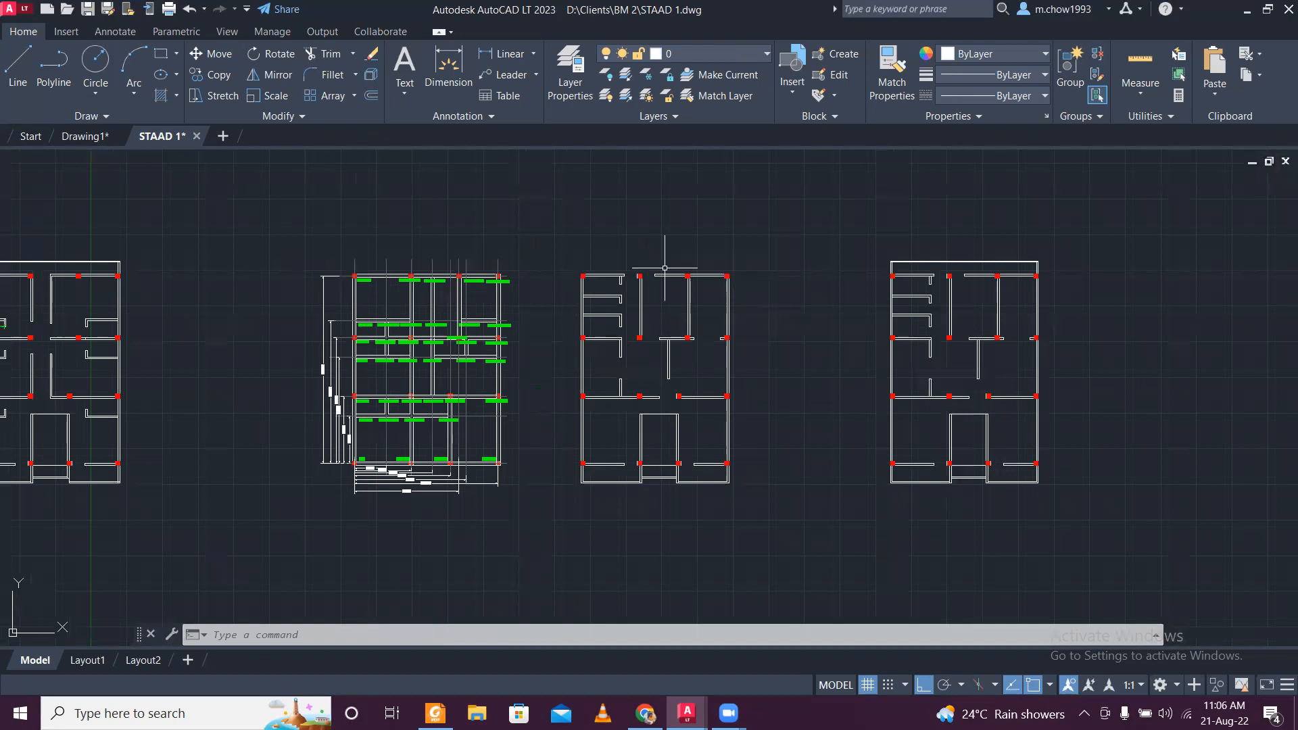
Trim the exterior and entrance walls of the copied floor plan where they project below the lowest column row.
{"action": "scroll", "coordinate": [630, 500], "scroll_direction": "up", "scroll_amount": 3}
{"action": "type", "text": "tr"}
{"action": "key", "text": "Return"}
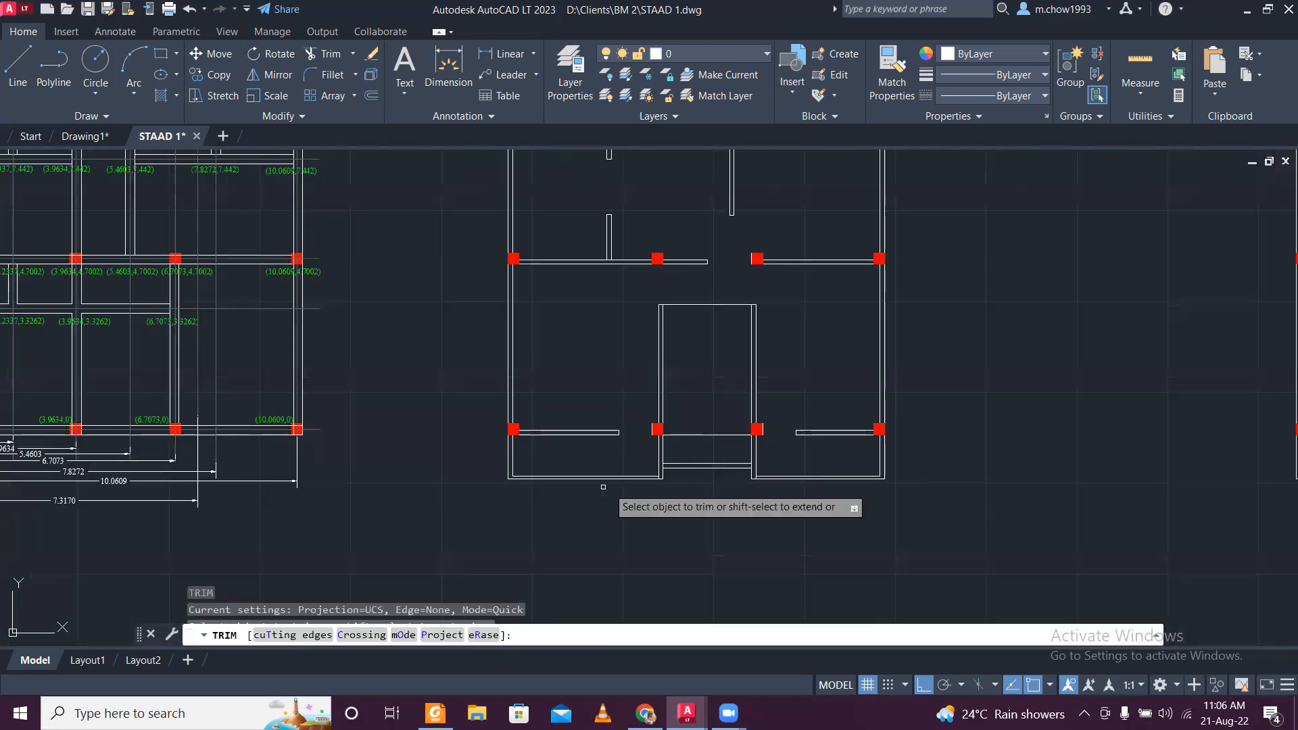
{"action": "left_click", "coordinate": [480, 460]}
{"action": "left_click", "coordinate": [1030, 479]}
{"action": "left_click", "coordinate": [943, 518]}
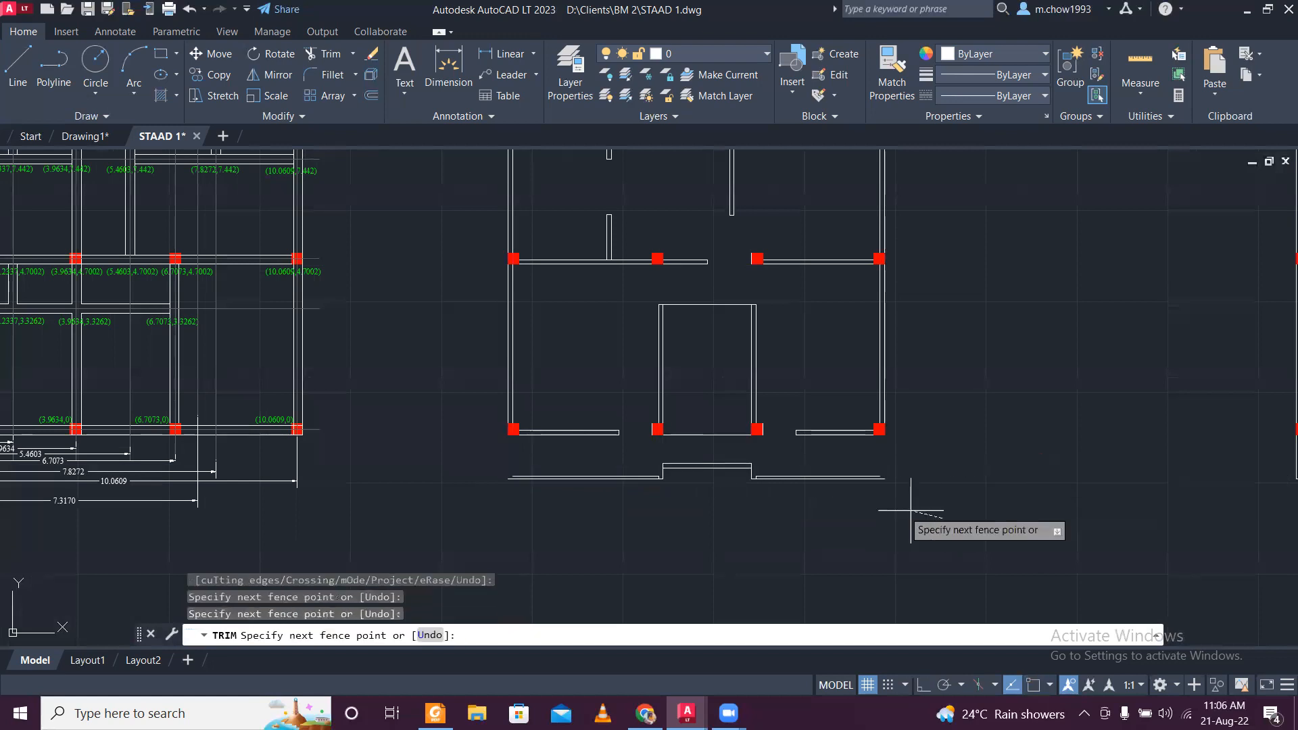
{"action": "left_click", "coordinate": [518, 460]}
{"action": "left_click", "coordinate": [641, 457]}
{"action": "key", "text": "Escape"}
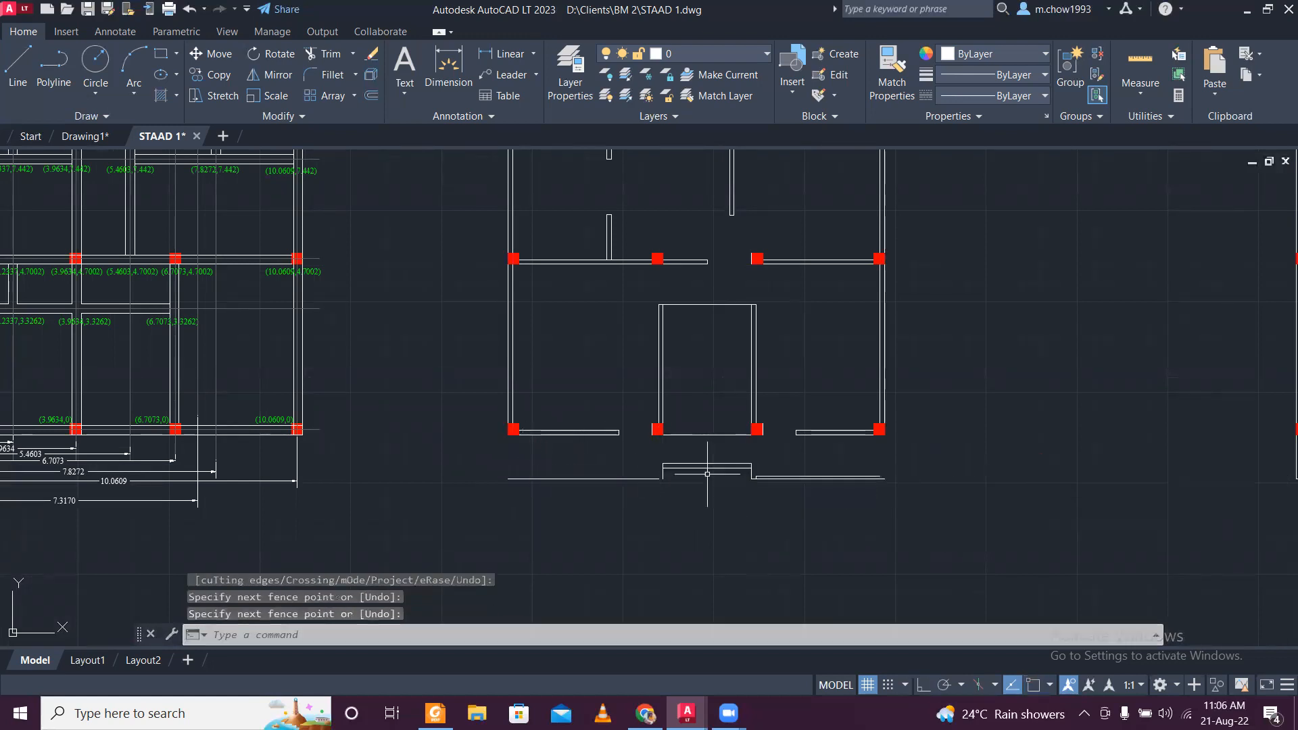
Erase the leftover exterior and entrance wall lines below the lowest column row of the copied floor plan.
{"action": "left_click", "coordinate": [507, 460]}
{"action": "left_click", "coordinate": [993, 541]}
{"action": "key", "text": "Delete"}
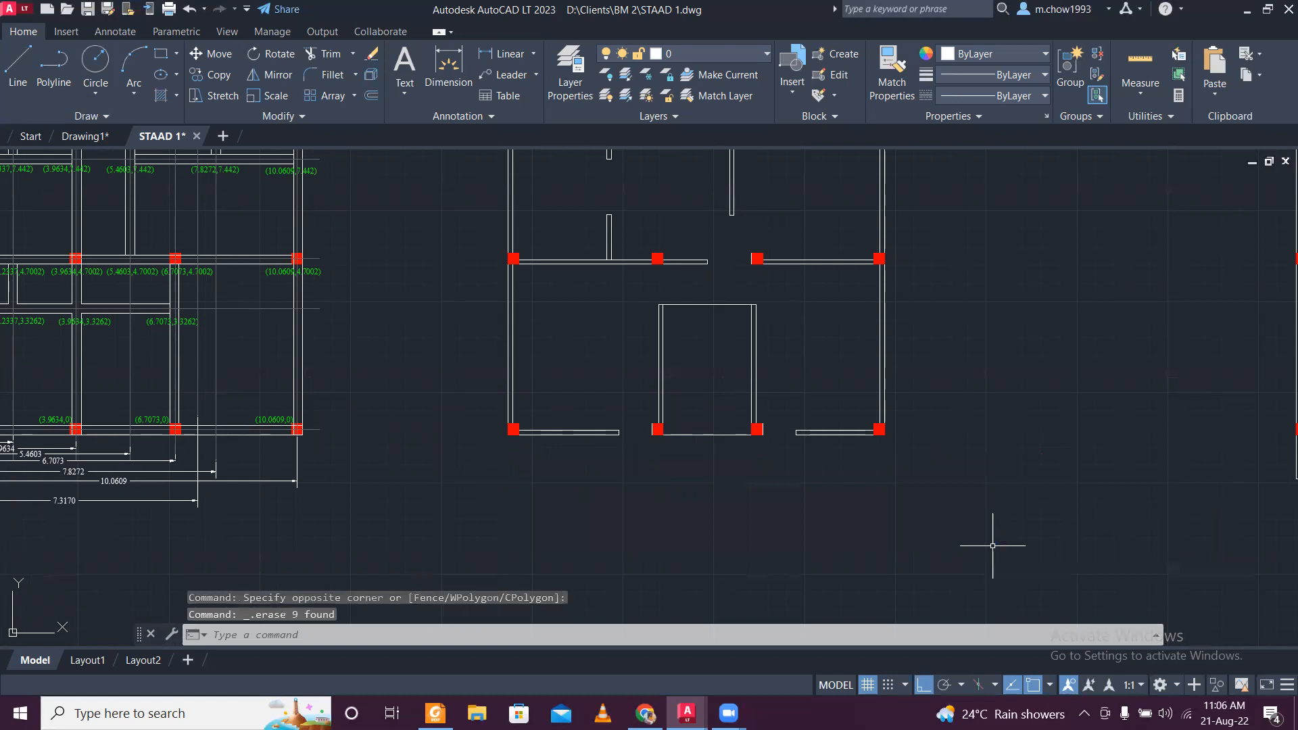
Erase the horizontal wall segments along the two intermediate column rows and the lowest column row of the copied floor plan.
{"action": "scroll", "coordinate": [991, 549], "scroll_direction": "down", "scroll_amount": 6}
{"action": "scroll", "coordinate": [947, 515], "scroll_direction": "up", "scroll_amount": 4}
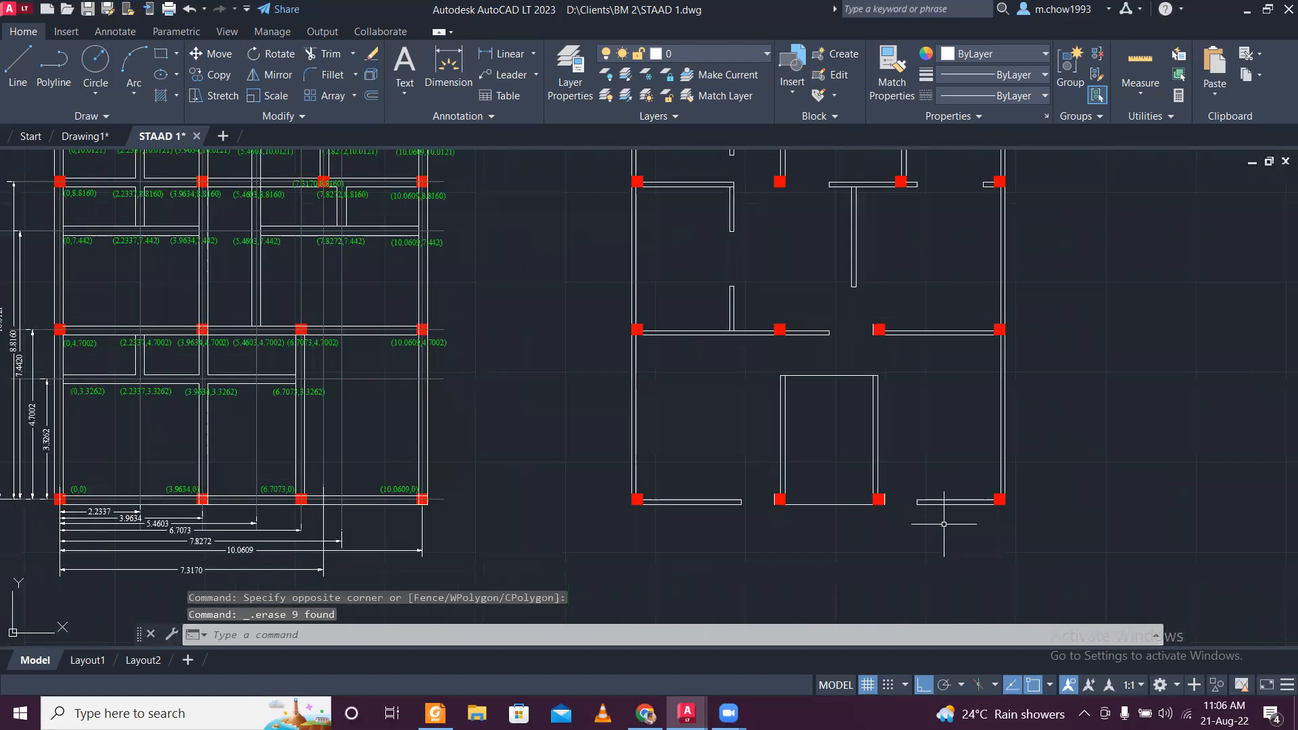
{"action": "middle_click_drag", "start_coordinate": [1041, 452], "coordinate": [969, 525]}
{"action": "scroll", "coordinate": [710, 466], "scroll_direction": "up", "scroll_amount": 1}
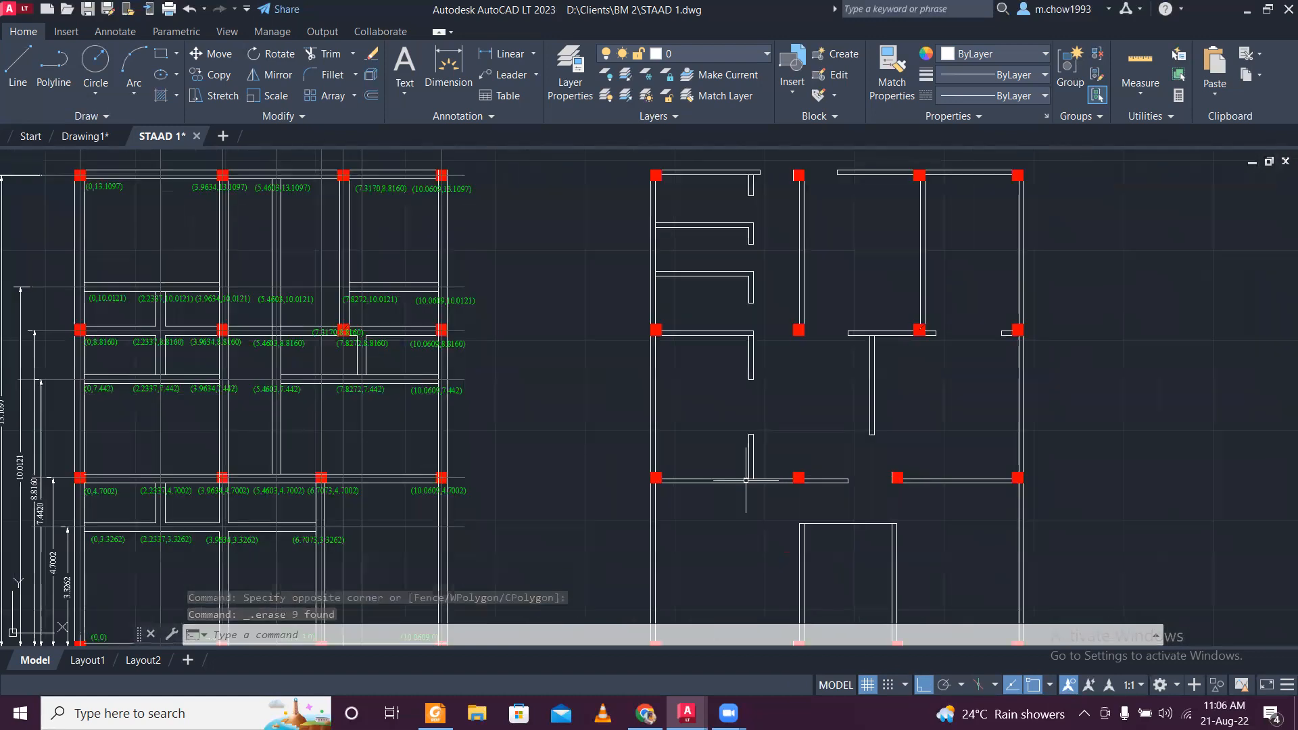
{"action": "left_click", "coordinate": [719, 505]}
{"action": "left_click", "coordinate": [716, 453]}
{"action": "left_click", "coordinate": [979, 513]}
{"action": "left_click", "coordinate": [937, 441]}
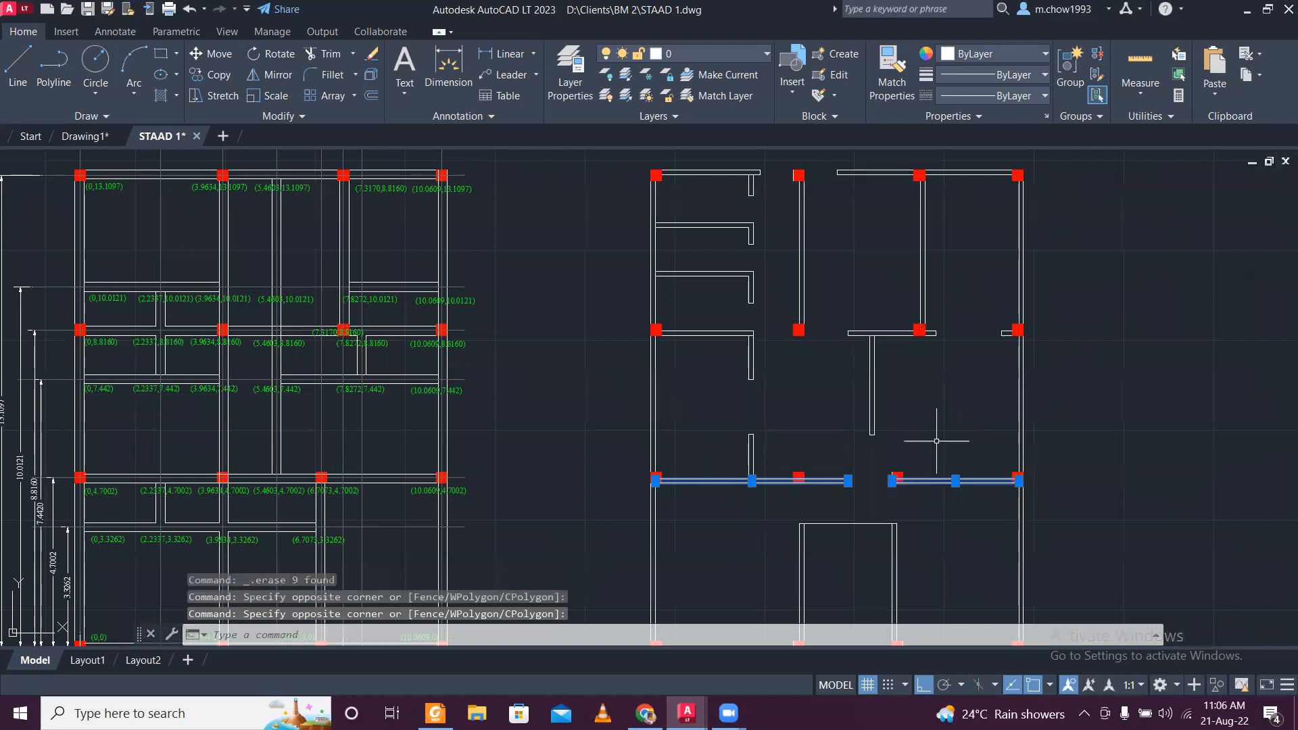
{"action": "left_click", "coordinate": [730, 363]}
{"action": "left_click", "coordinate": [710, 324]}
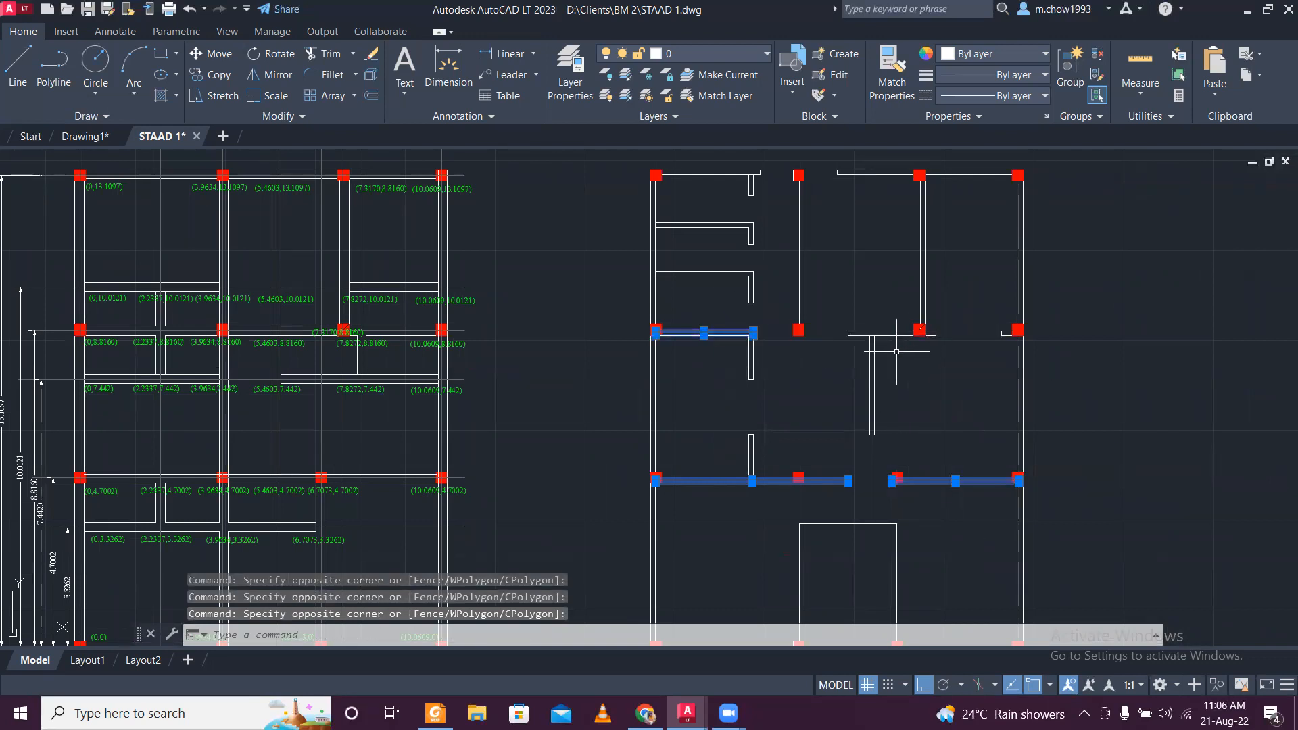
{"action": "scroll", "coordinate": [856, 324], "scroll_direction": "up", "scroll_amount": 4}
{"action": "scroll", "coordinate": [879, 298], "scroll_direction": "down", "scroll_amount": 2}
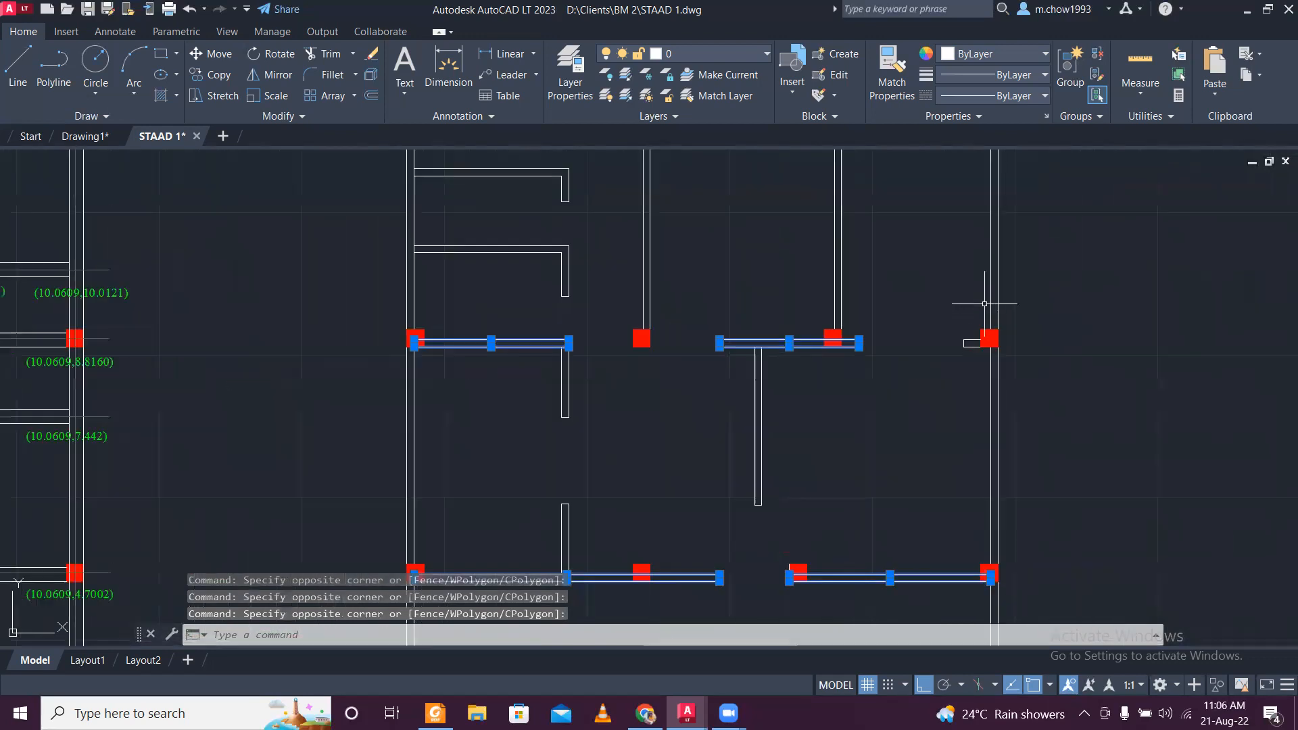
{"action": "scroll", "coordinate": [985, 304], "scroll_direction": "up", "scroll_amount": 4}
{"action": "left_click", "coordinate": [945, 455]}
{"action": "left_click", "coordinate": [874, 329]}
{"action": "scroll", "coordinate": [869, 369], "scroll_direction": "down", "scroll_amount": 10}
{"action": "scroll", "coordinate": [818, 382], "scroll_direction": "up", "scroll_amount": 2}
{"action": "scroll", "coordinate": [818, 382], "scroll_direction": "up", "scroll_amount": 4}
{"action": "scroll", "coordinate": [777, 460], "scroll_direction": "down", "scroll_amount": 4}
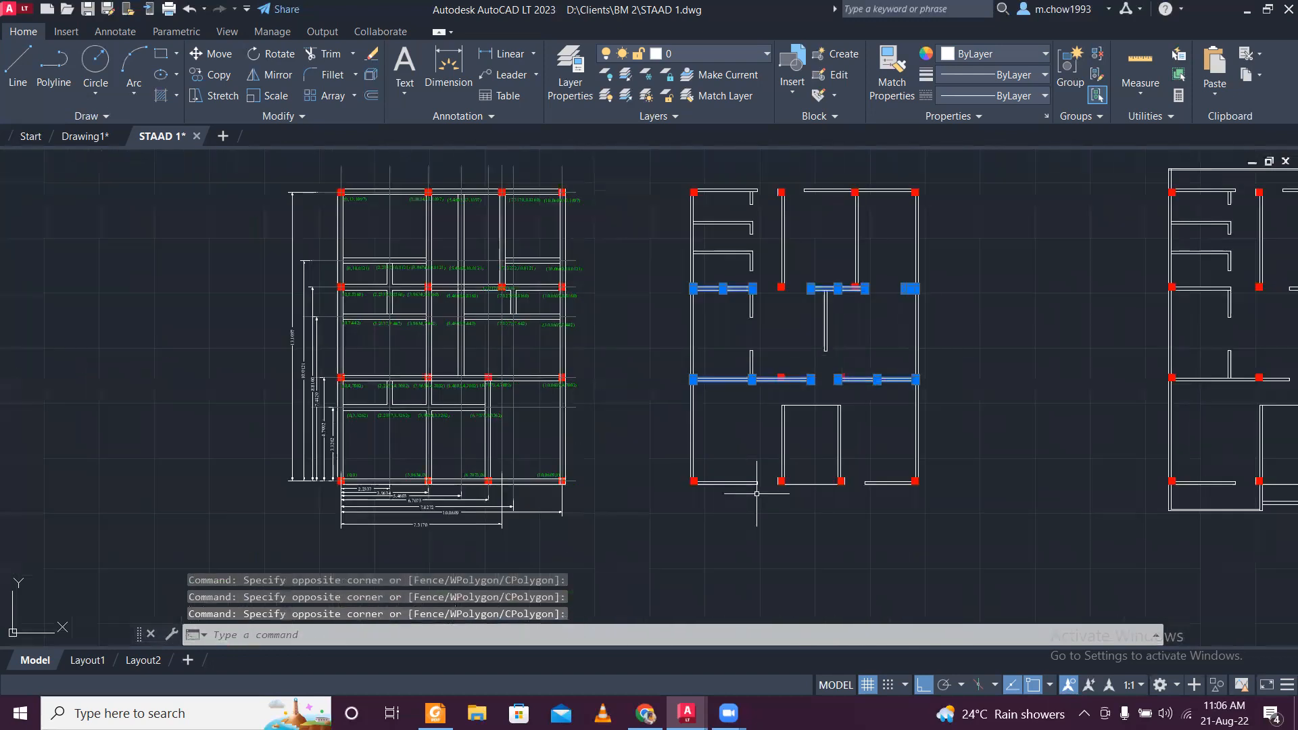
{"action": "scroll", "coordinate": [757, 494], "scroll_direction": "up", "scroll_amount": 6}
{"action": "left_click", "coordinate": [788, 411]}
{"action": "left_click", "coordinate": [710, 240]}
{"action": "left_click", "coordinate": [817, 317]}
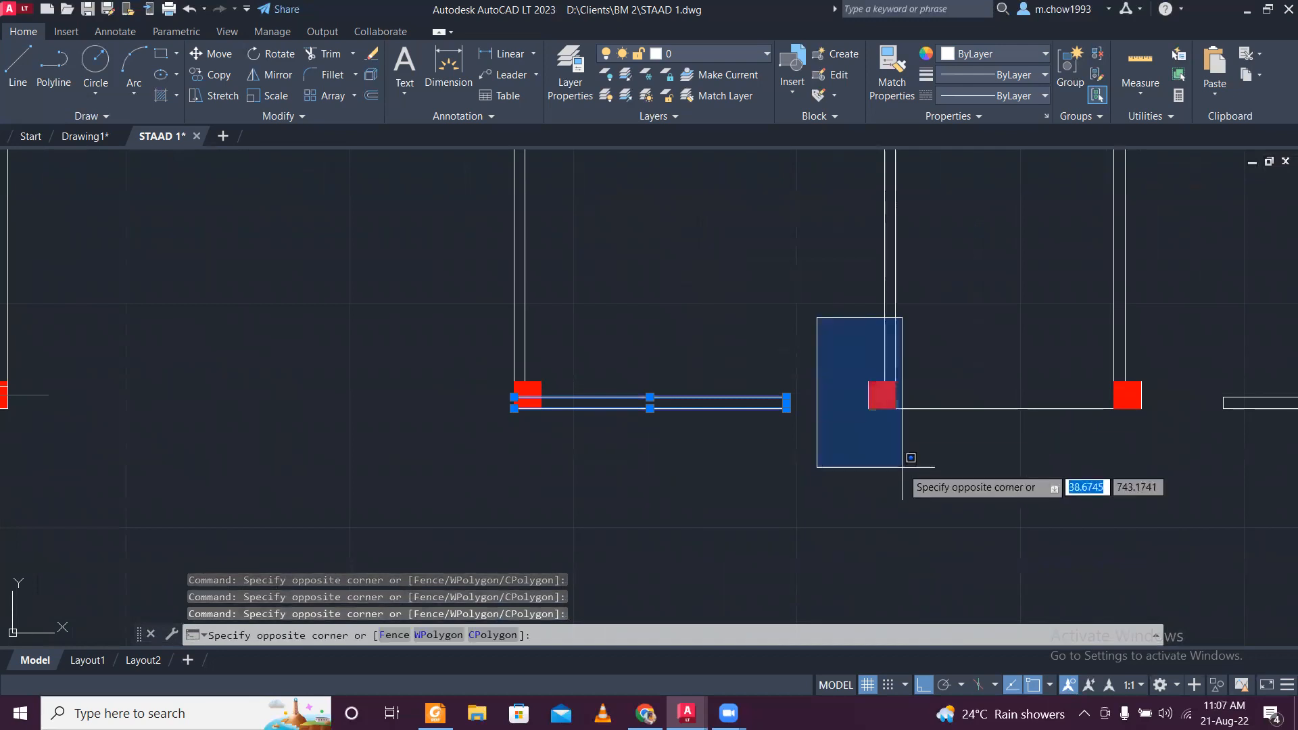
{"action": "left_click", "coordinate": [878, 424]}
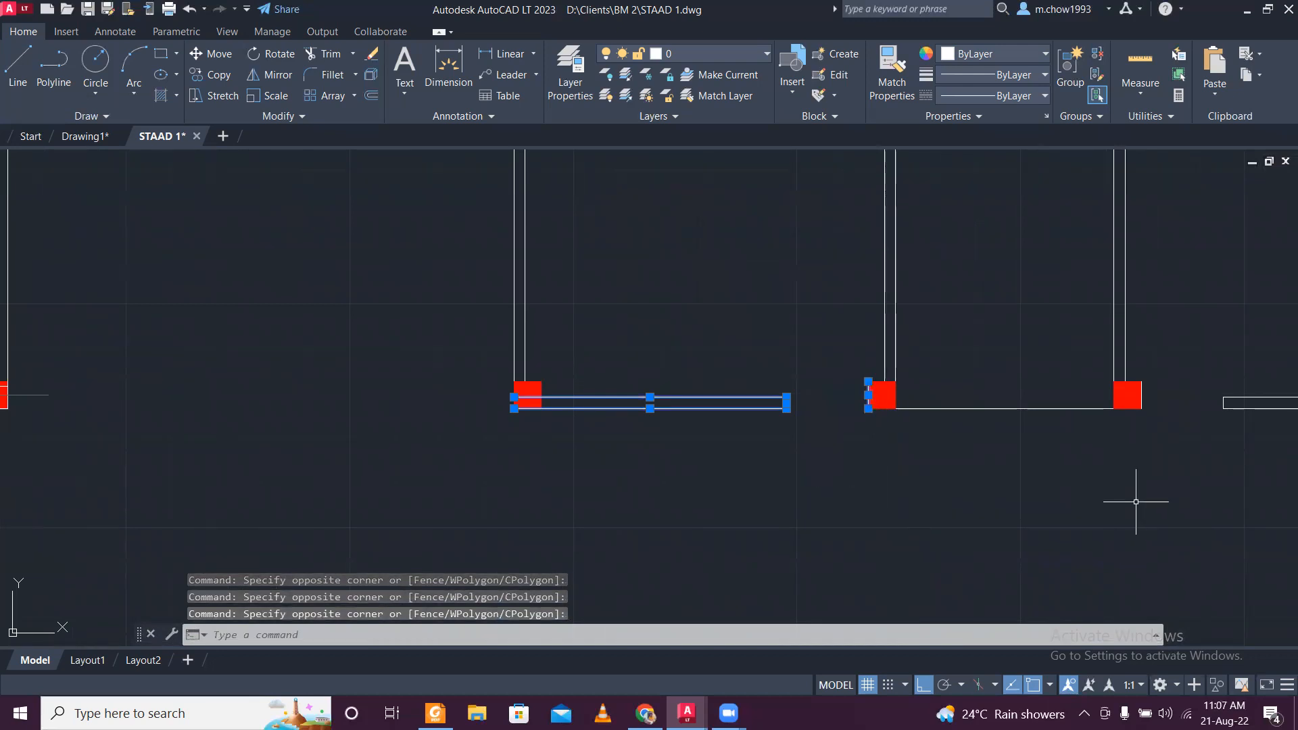
{"action": "middle_click_drag", "start_coordinate": [1136, 502], "coordinate": [879, 512]}
{"action": "left_click", "coordinate": [877, 369]}
{"action": "left_click", "coordinate": [920, 497]}
{"action": "left_click", "coordinate": [1071, 455]}
{"action": "left_click", "coordinate": [1018, 319]}
{"action": "left_click", "coordinate": [732, 451]}
{"action": "left_click", "coordinate": [681, 266]}
{"action": "key", "text": "Delete"}
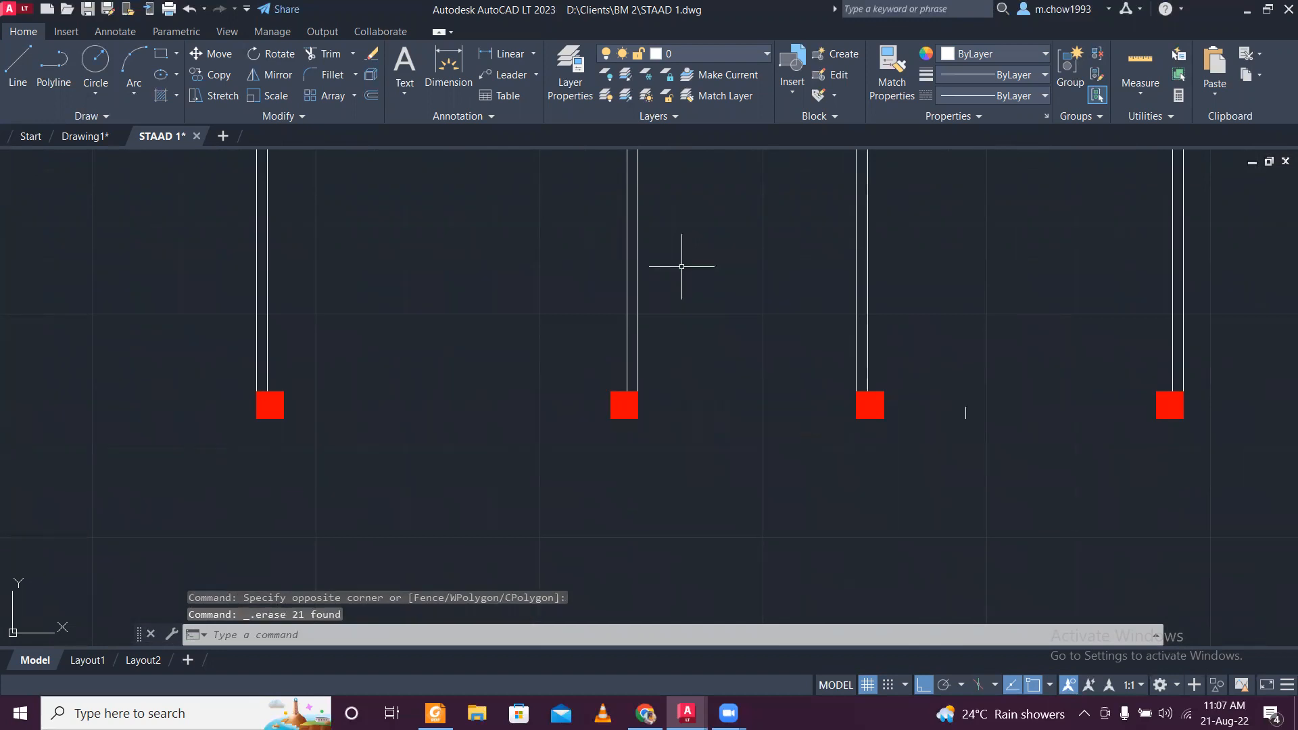
Erase the stray short wall-end lines left between the columns of the copied floor plan's lower and intermediate rows.
{"action": "scroll", "coordinate": [687, 265], "scroll_direction": "down", "scroll_amount": 2}
{"action": "left_click", "coordinate": [849, 325]}
{"action": "left_click", "coordinate": [875, 400]}
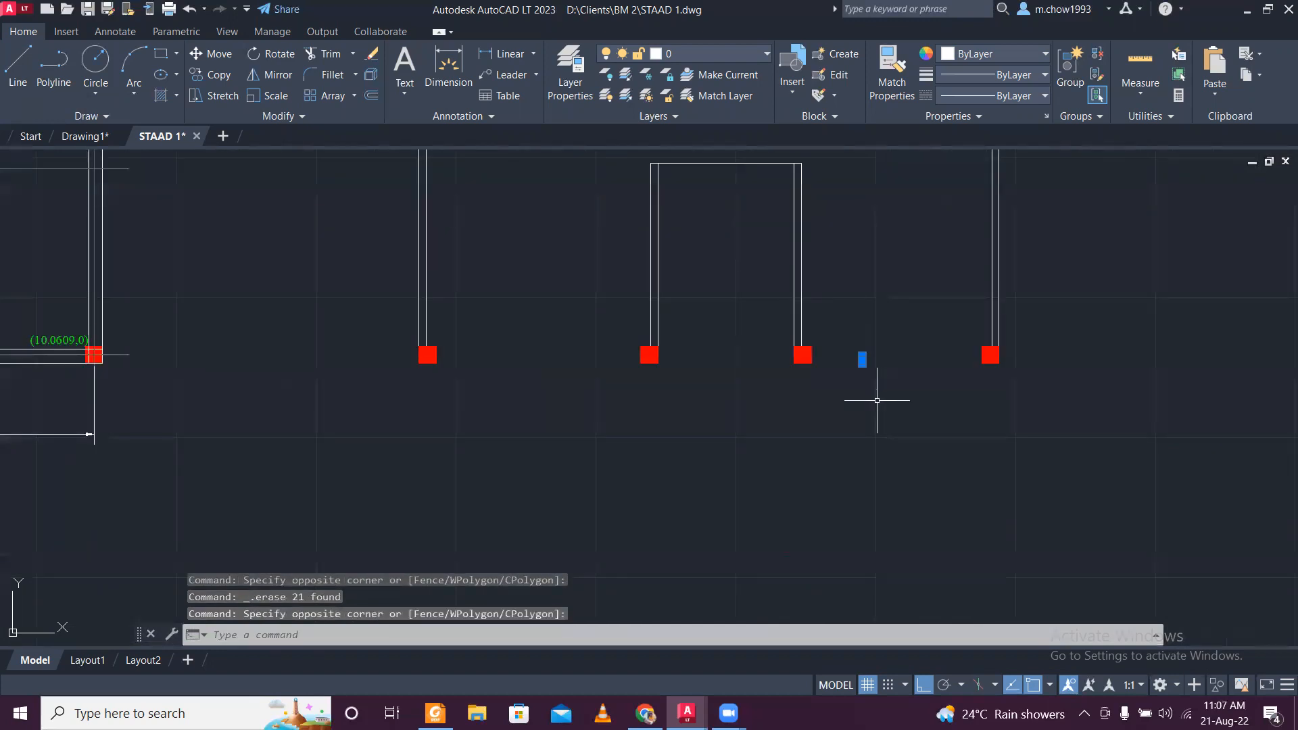
{"action": "scroll", "coordinate": [853, 396], "scroll_direction": "down", "scroll_amount": 4}
{"action": "scroll", "coordinate": [856, 405], "scroll_direction": "up", "scroll_amount": 6}
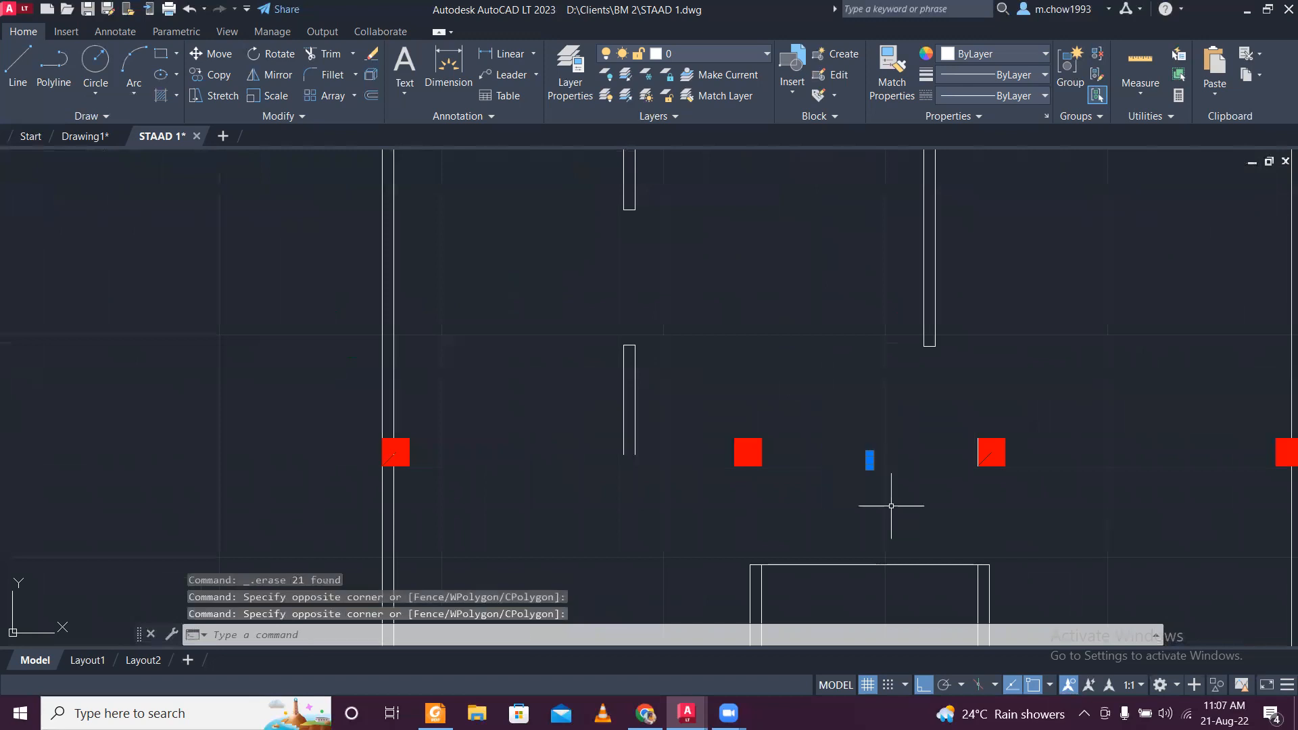
{"action": "scroll", "coordinate": [782, 434], "scroll_direction": "down", "scroll_amount": 4}
{"action": "scroll", "coordinate": [783, 434], "scroll_direction": "down", "scroll_amount": 2}
{"action": "scroll", "coordinate": [902, 365], "scroll_direction": "up", "scroll_amount": 8}
{"action": "left_click", "coordinate": [856, 443]}
{"action": "left_click", "coordinate": [755, 312]}
{"action": "scroll", "coordinate": [755, 312], "scroll_direction": "down", "scroll_amount": 7}
{"action": "key", "text": "Delete"}
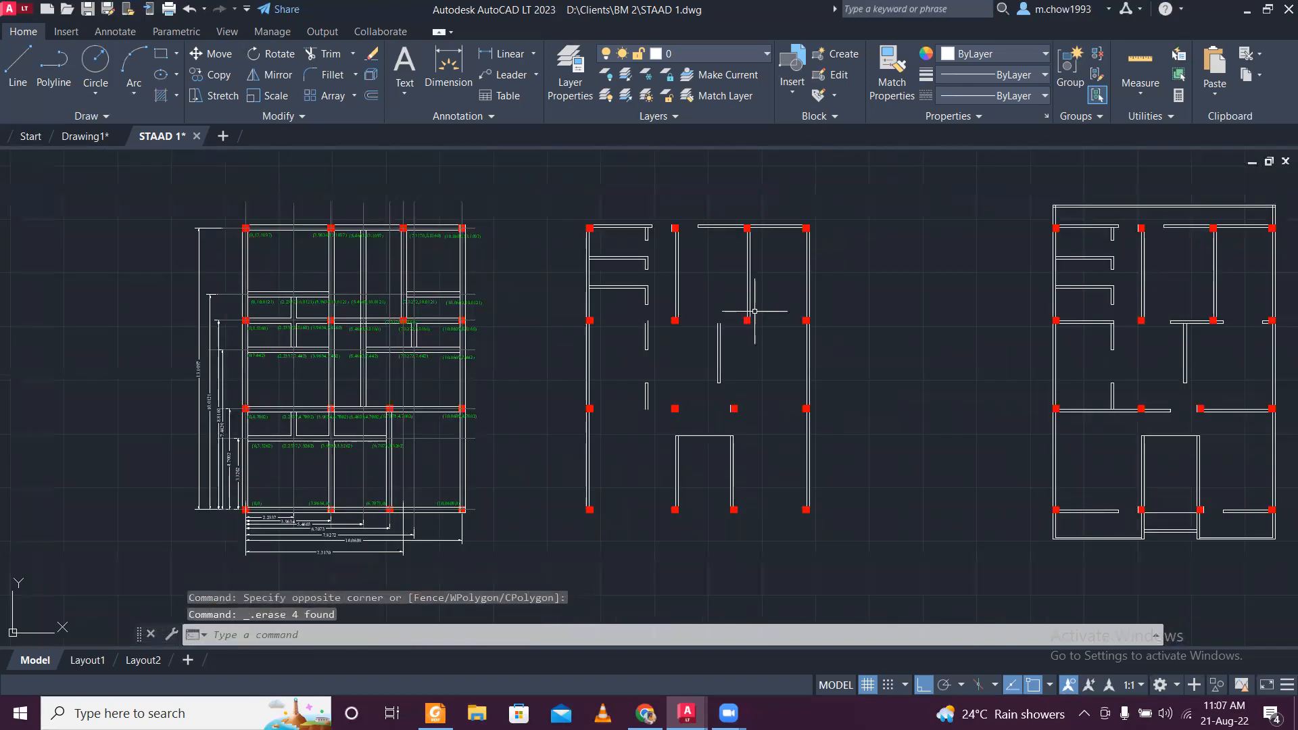
{"action": "scroll", "coordinate": [688, 228], "scroll_direction": "up", "scroll_amount": 2}
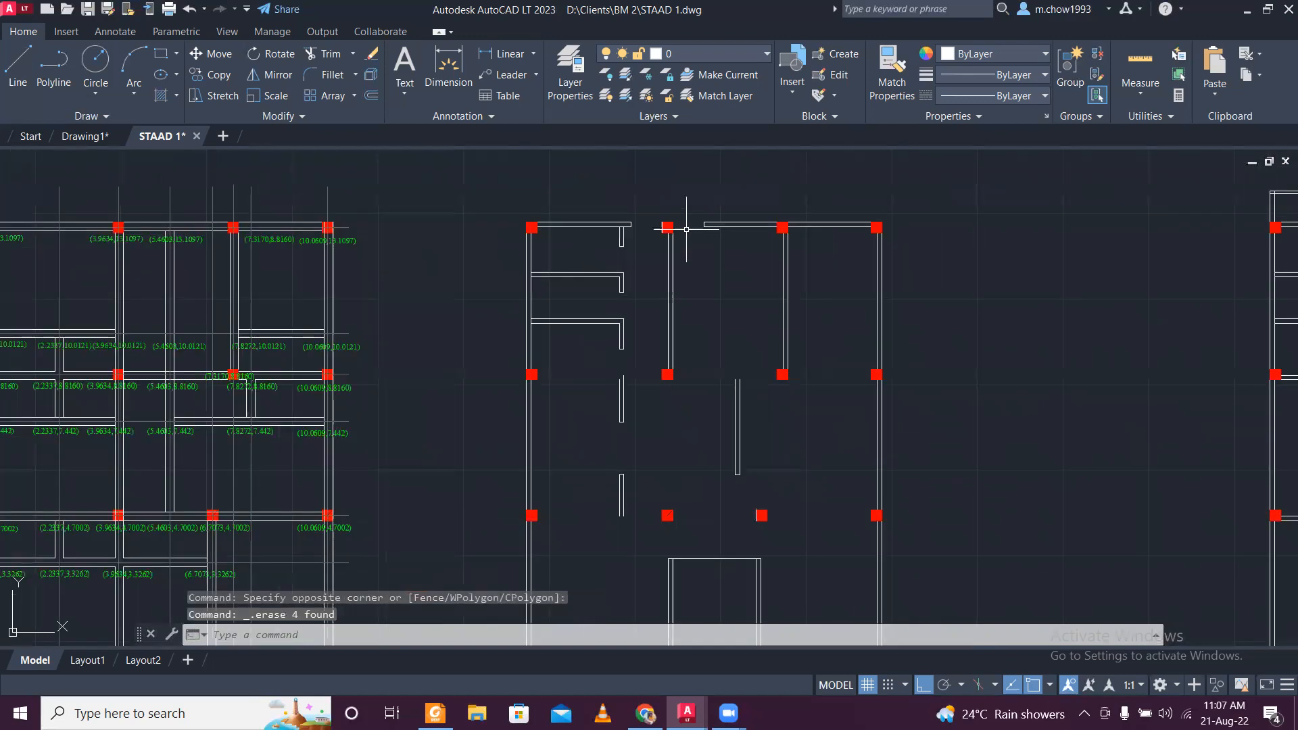
{"action": "scroll", "coordinate": [704, 284], "scroll_direction": "down", "scroll_amount": 2}
{"action": "scroll", "coordinate": [710, 303], "scroll_direction": "up", "scroll_amount": 3}
{"action": "left_click", "coordinate": [710, 303]}
{"action": "left_click", "coordinate": [638, 252]}
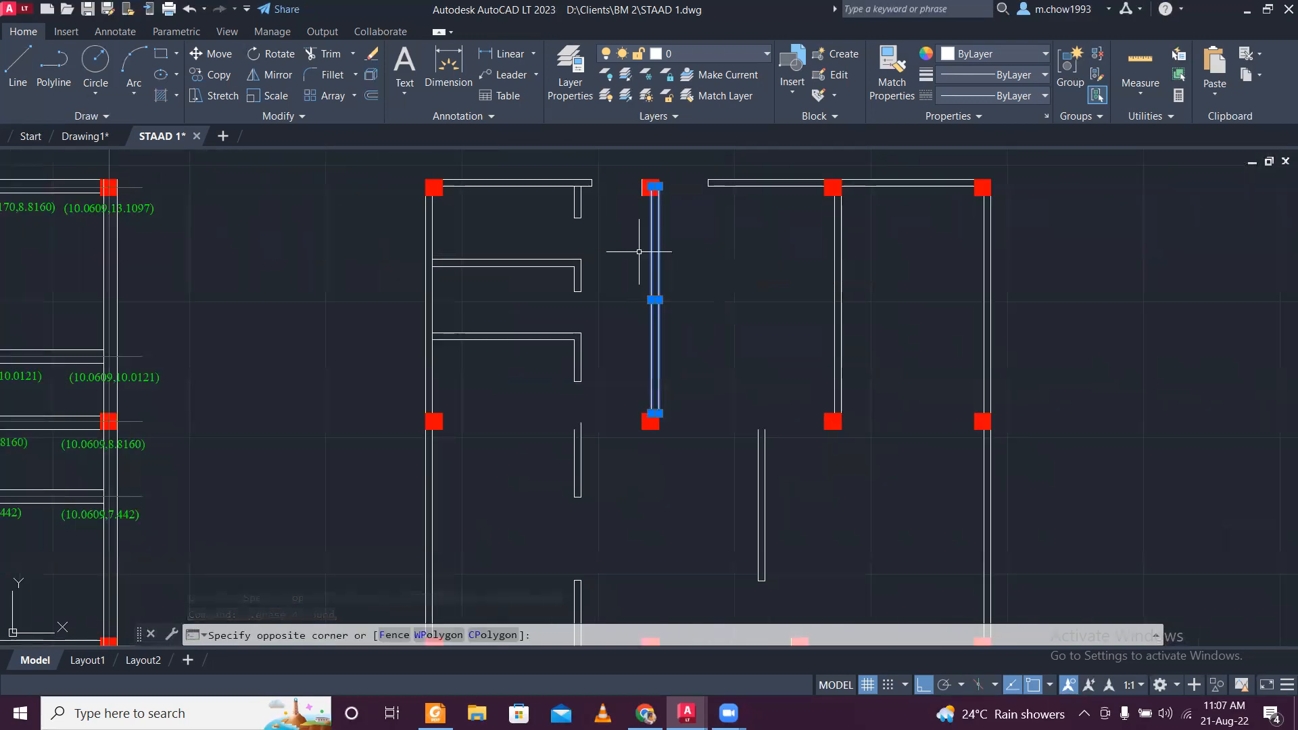
{"action": "left_click", "coordinate": [900, 334]}
{"action": "left_click", "coordinate": [777, 270]}
{"action": "key", "text": "Escape"}
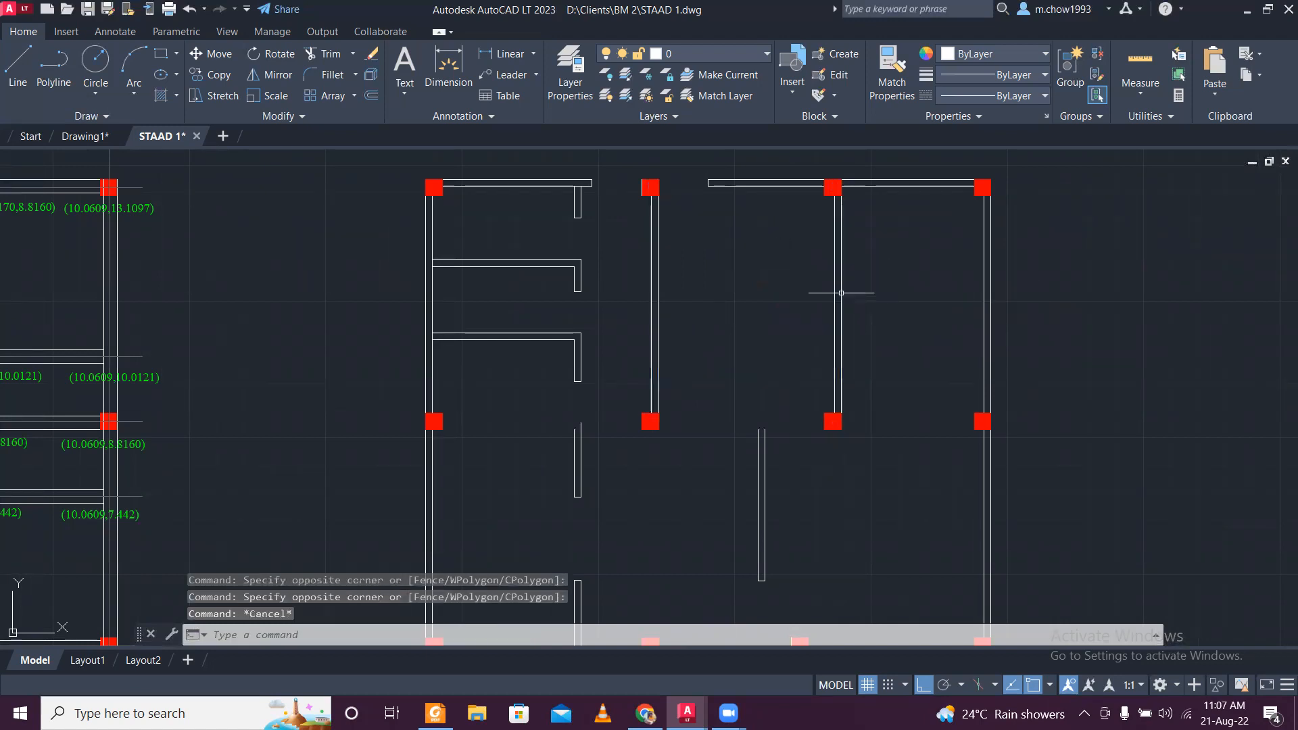
Erase both exterior side walls and the wall segments along the uppermost column row of the copied floor plan, including their end lines.
{"action": "scroll", "coordinate": [806, 273], "scroll_direction": "down", "scroll_amount": 2}
{"action": "middle_click_drag", "start_coordinate": [829, 394], "coordinate": [860, 348]}
{"action": "scroll", "coordinate": [861, 346], "scroll_direction": "down", "scroll_amount": 2}
{"action": "middle_click_drag", "start_coordinate": [982, 367], "coordinate": [748, 342]}
{"action": "scroll", "coordinate": [534, 419], "scroll_direction": "up", "scroll_amount": 3}
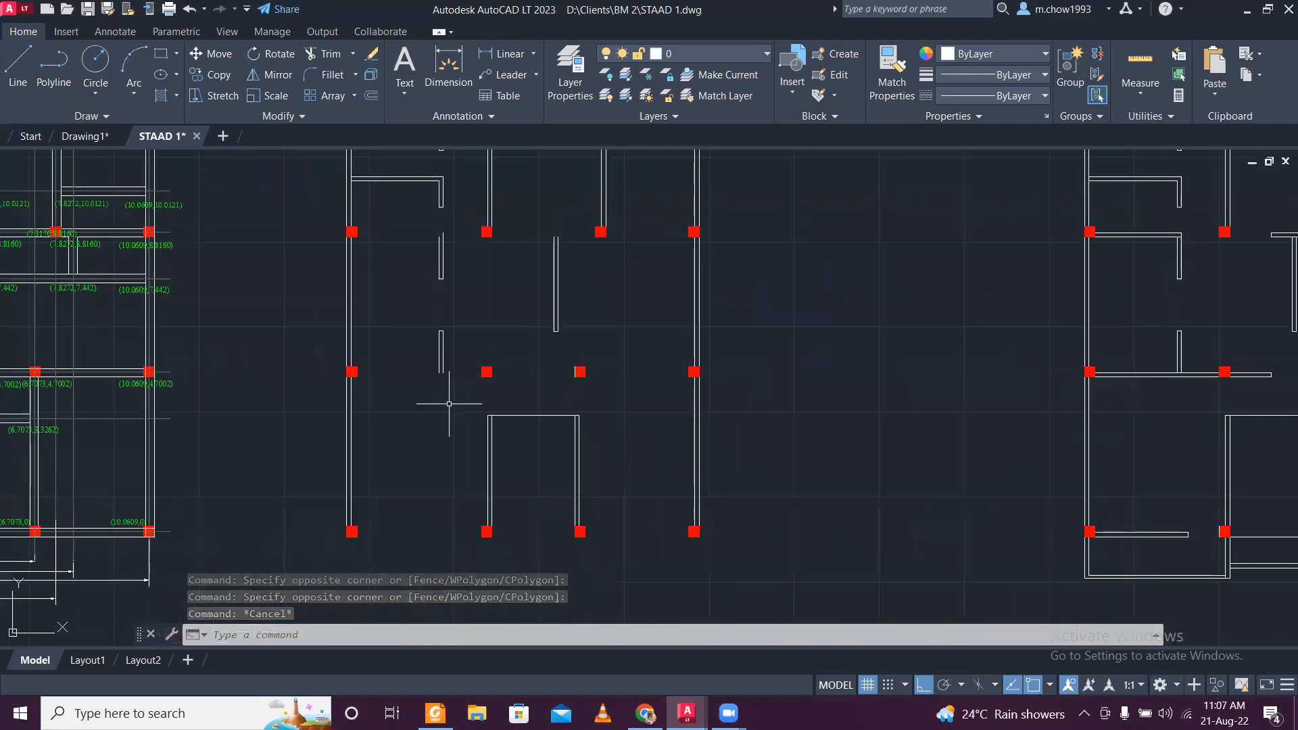
{"action": "scroll", "coordinate": [359, 394], "scroll_direction": "down", "scroll_amount": 2}
{"action": "left_click", "coordinate": [364, 410]}
{"action": "left_click", "coordinate": [315, 403]}
{"action": "left_click", "coordinate": [621, 427]}
{"action": "left_click", "coordinate": [543, 410]}
{"action": "scroll", "coordinate": [507, 201], "scroll_direction": "up", "scroll_amount": 2}
{"action": "left_click", "coordinate": [464, 231]}
{"action": "left_click", "coordinate": [436, 177]}
{"action": "left_click", "coordinate": [218, 215]}
{"action": "left_click", "coordinate": [202, 154]}
{"action": "scroll", "coordinate": [269, 180], "scroll_direction": "up", "scroll_amount": 2}
{"action": "left_click", "coordinate": [255, 179]}
{"action": "left_click", "coordinate": [331, 253]}
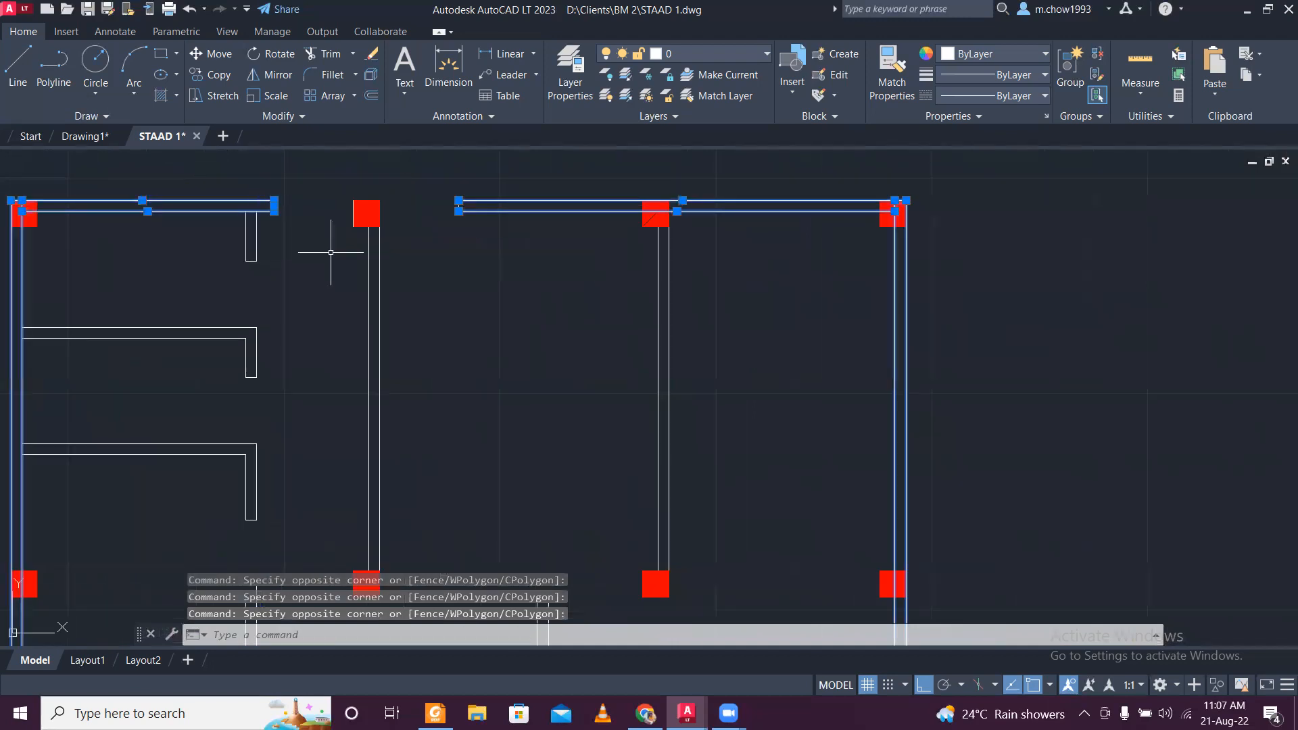
{"action": "key", "text": "Delete"}
{"action": "left_click", "coordinate": [443, 189]}
{"action": "left_click", "coordinate": [501, 267]}
{"action": "key", "text": "Delete"}
Copy the leftmost vertical beam with its centerline from the dimensioned plan to the leftmost column line, matching the lower-left column corners.
{"action": "scroll", "coordinate": [480, 240], "scroll_direction": "down", "scroll_amount": 2}
{"action": "scroll", "coordinate": [267, 322], "scroll_direction": "up", "scroll_amount": 8}
{"action": "scroll", "coordinate": [267, 323], "scroll_direction": "up", "scroll_amount": 2}
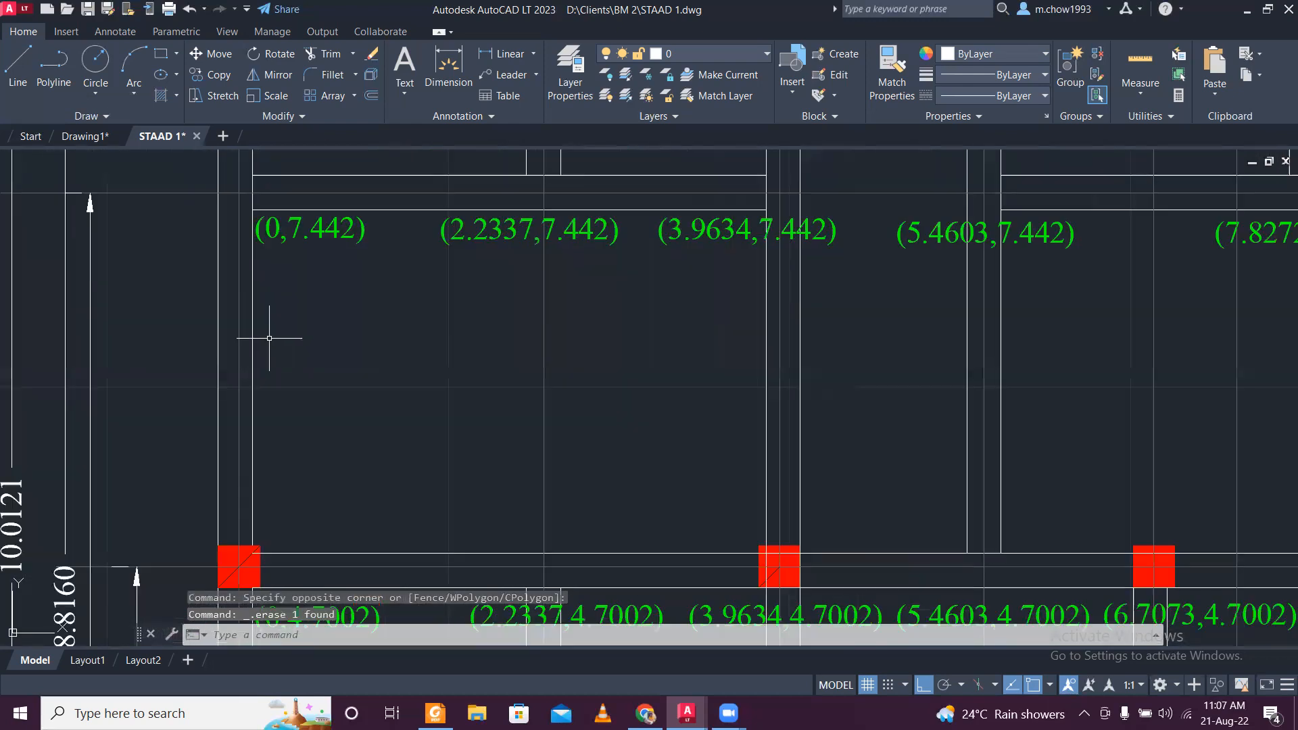
{"action": "scroll", "coordinate": [269, 334], "scroll_direction": "down", "scroll_amount": 3}
{"action": "scroll", "coordinate": [269, 334], "scroll_direction": "up", "scroll_amount": 3}
{"action": "left_click", "coordinate": [318, 335]}
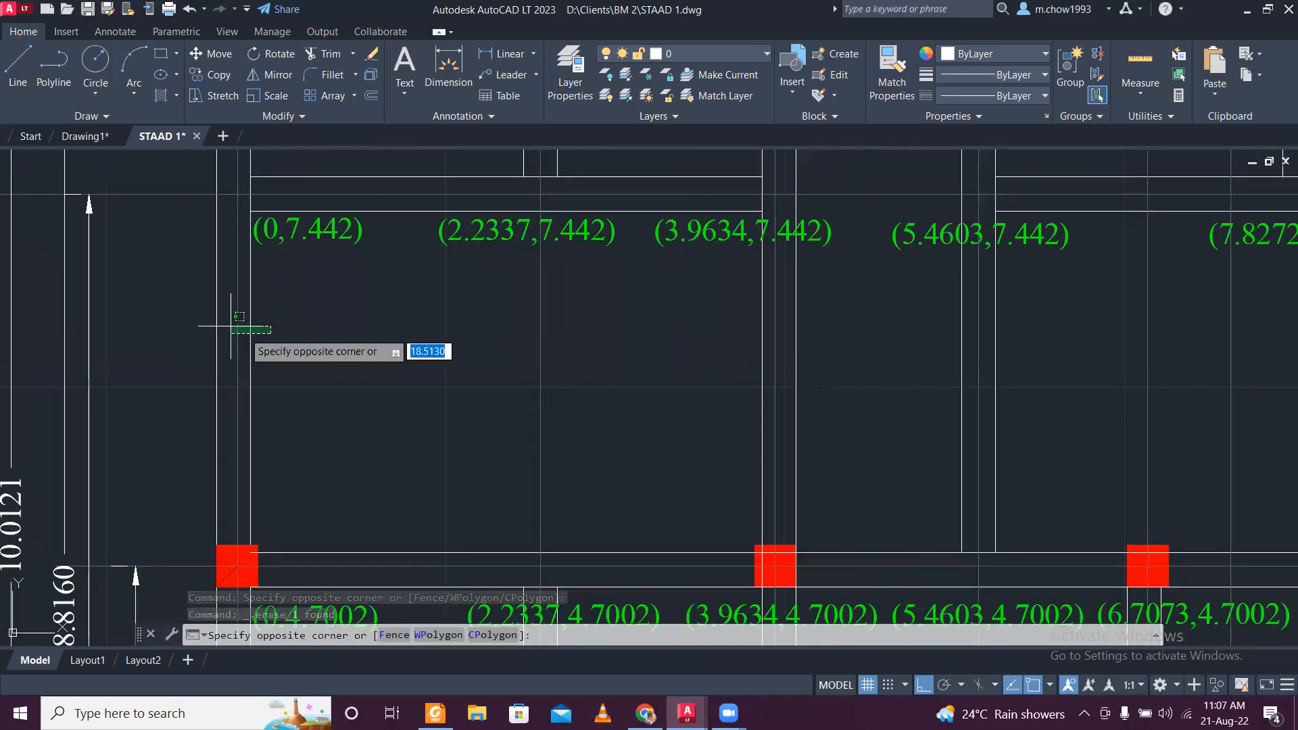
{"action": "left_click", "coordinate": [184, 294]}
{"action": "scroll", "coordinate": [255, 254], "scroll_direction": "down", "scroll_amount": 4}
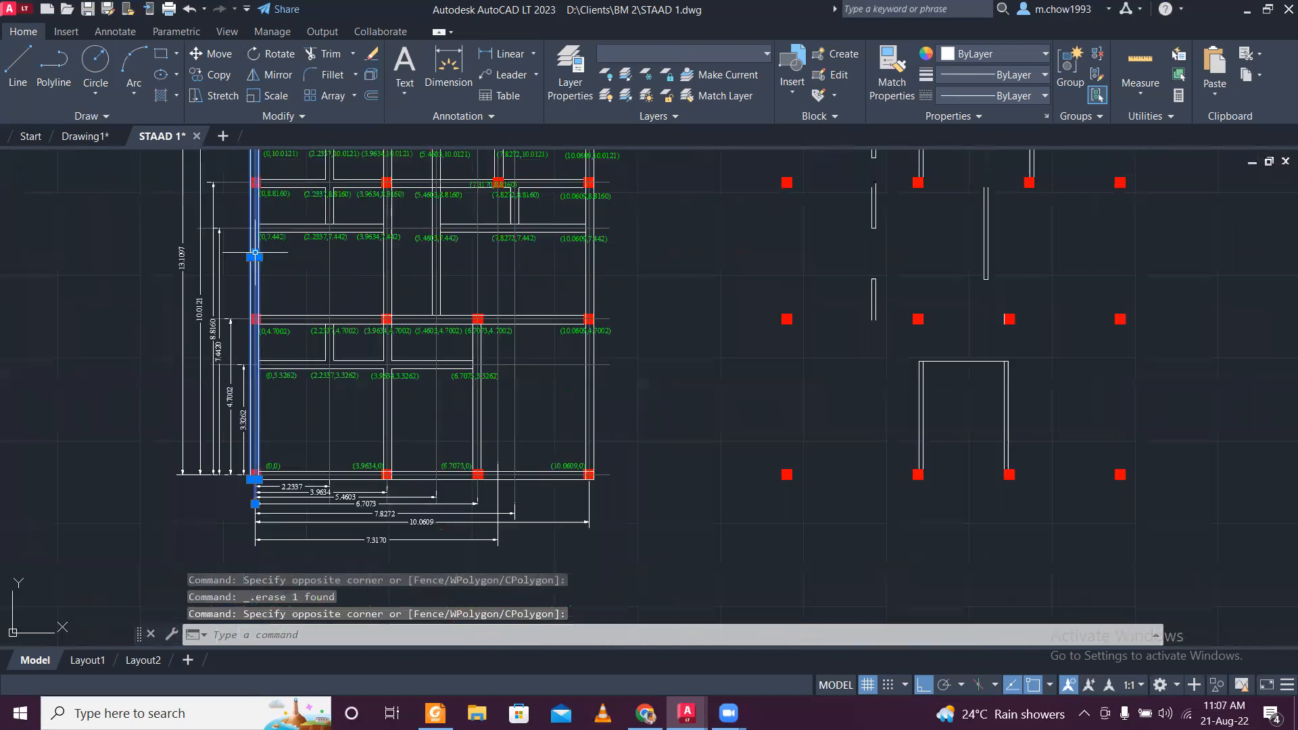
{"action": "left_click", "coordinate": [218, 75]}
{"action": "scroll", "coordinate": [276, 455], "scroll_direction": "up", "scroll_amount": 5}
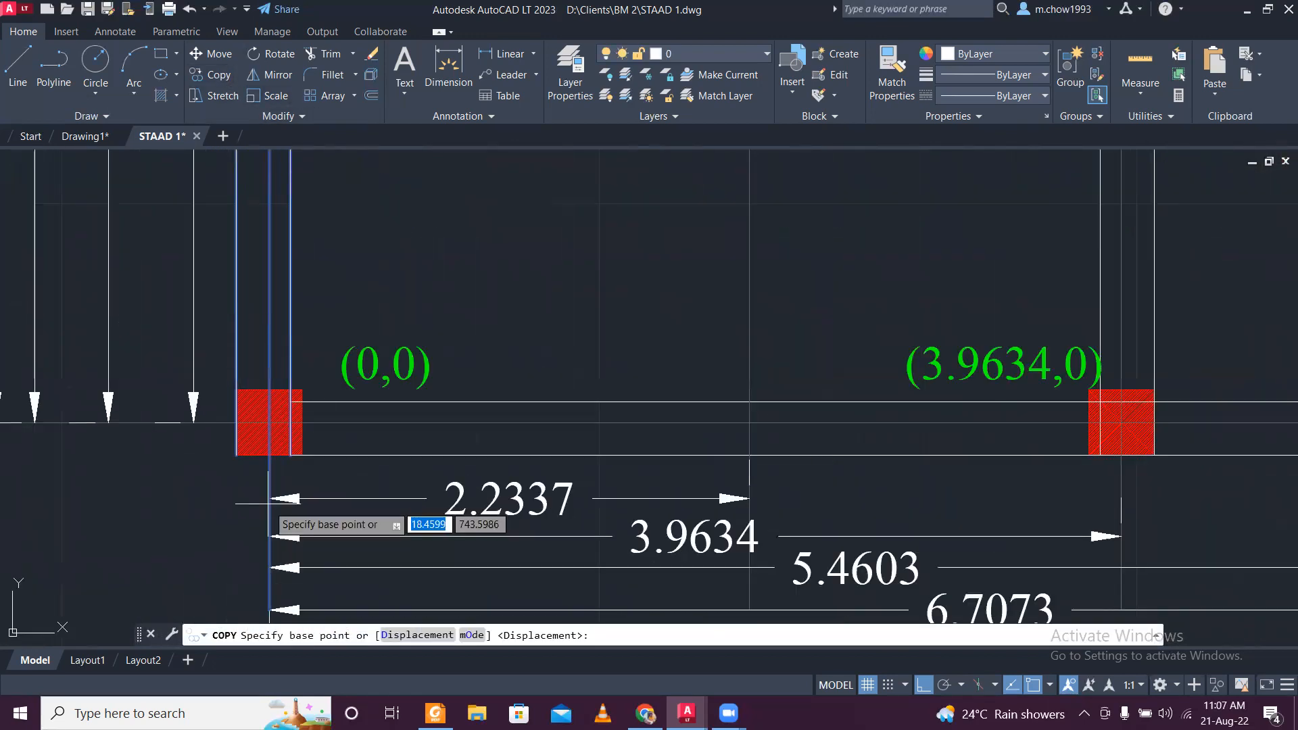
{"action": "left_click", "coordinate": [237, 455]}
{"action": "scroll", "coordinate": [237, 455], "scroll_direction": "down", "scroll_amount": 5}
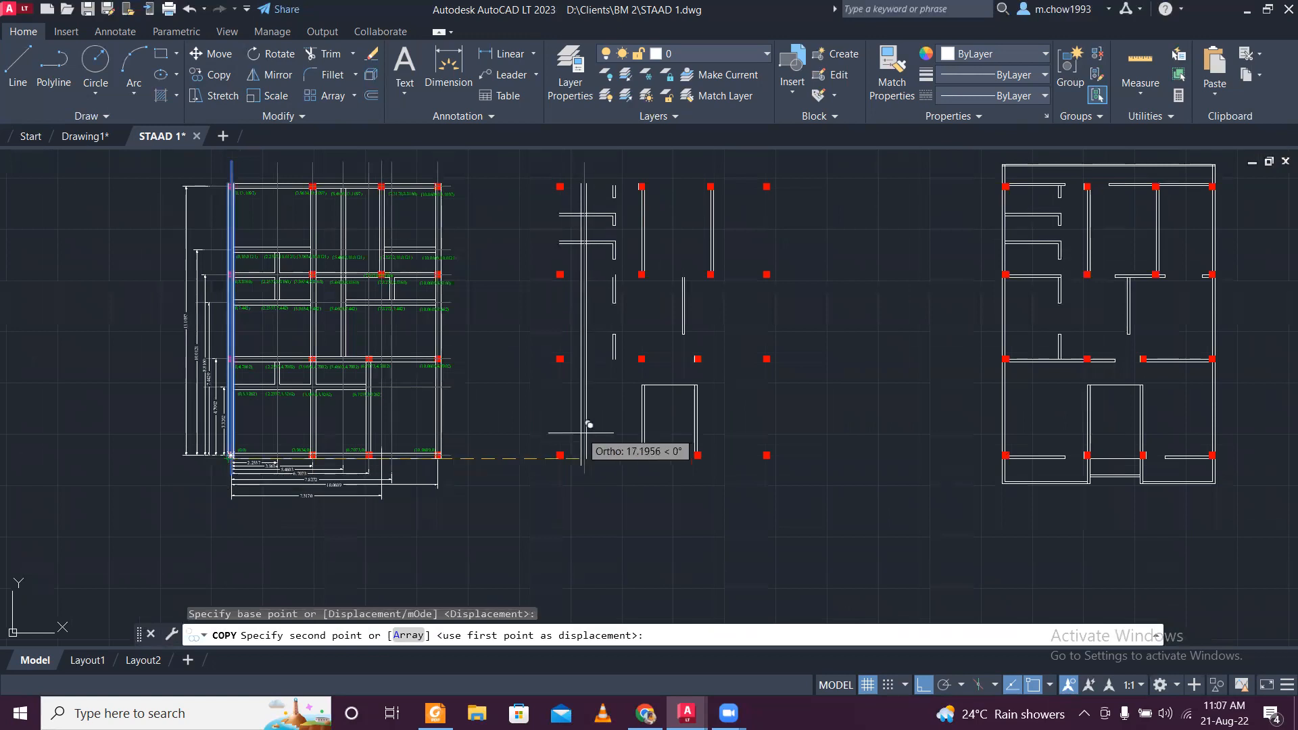
{"action": "scroll", "coordinate": [589, 424], "scroll_direction": "up", "scroll_amount": 8}
{"action": "middle_click_drag", "start_coordinate": [428, 568], "coordinate": [429, 464]}
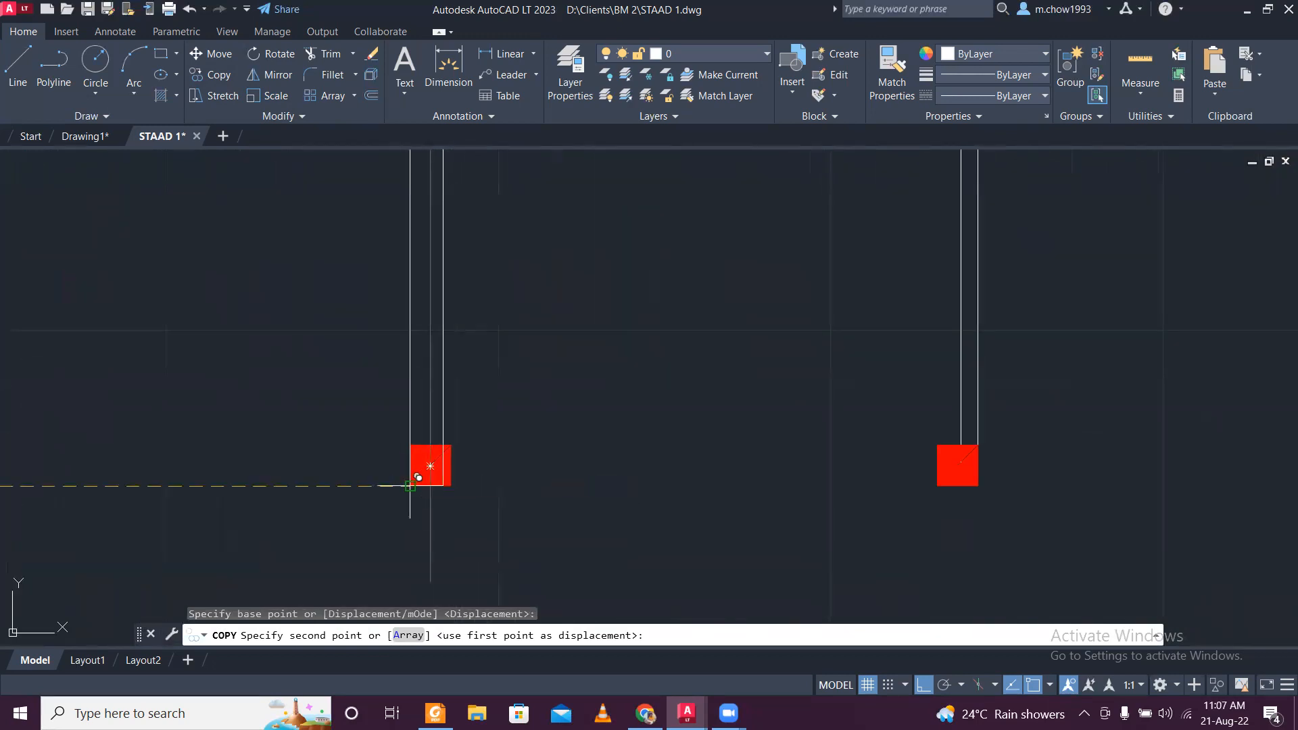
{"action": "left_click", "coordinate": [418, 477]}
{"action": "scroll", "coordinate": [446, 484], "scroll_direction": "down", "scroll_amount": 6}
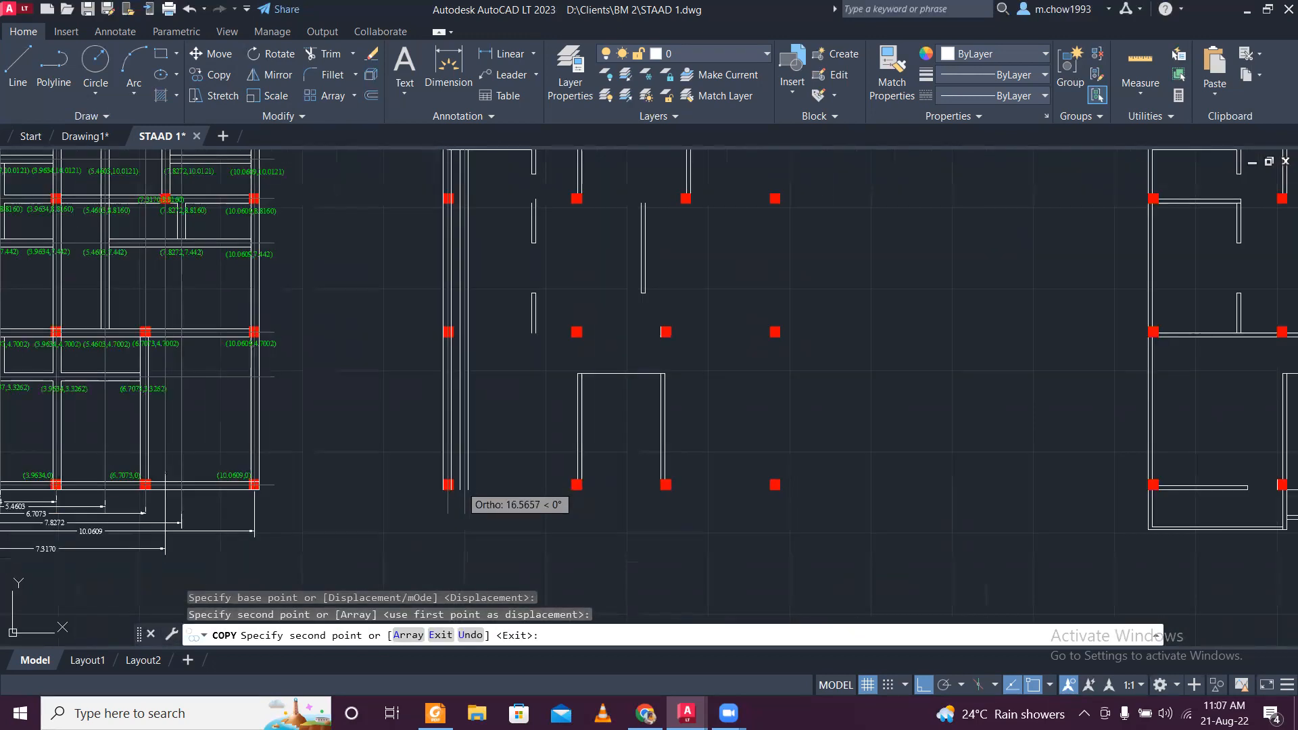
{"action": "scroll", "coordinate": [467, 478], "scroll_direction": "down", "scroll_amount": 2}
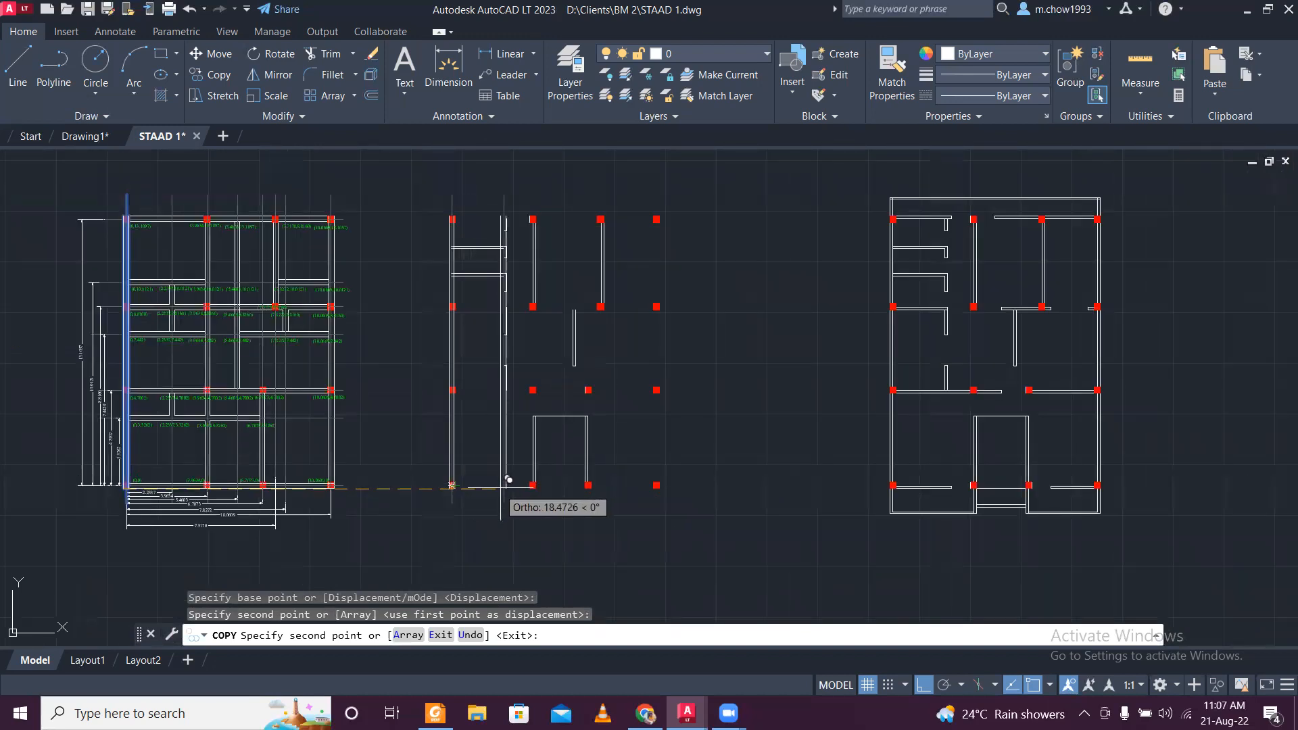
{"action": "key", "text": "Escape"}
Copy the leftmost beam and its centerline to the rightmost column line, aligning its lower-right endpoint with the column's outer corner.
{"action": "scroll", "coordinate": [477, 466], "scroll_direction": "up", "scroll_amount": 6}
{"action": "left_click", "coordinate": [458, 455]}
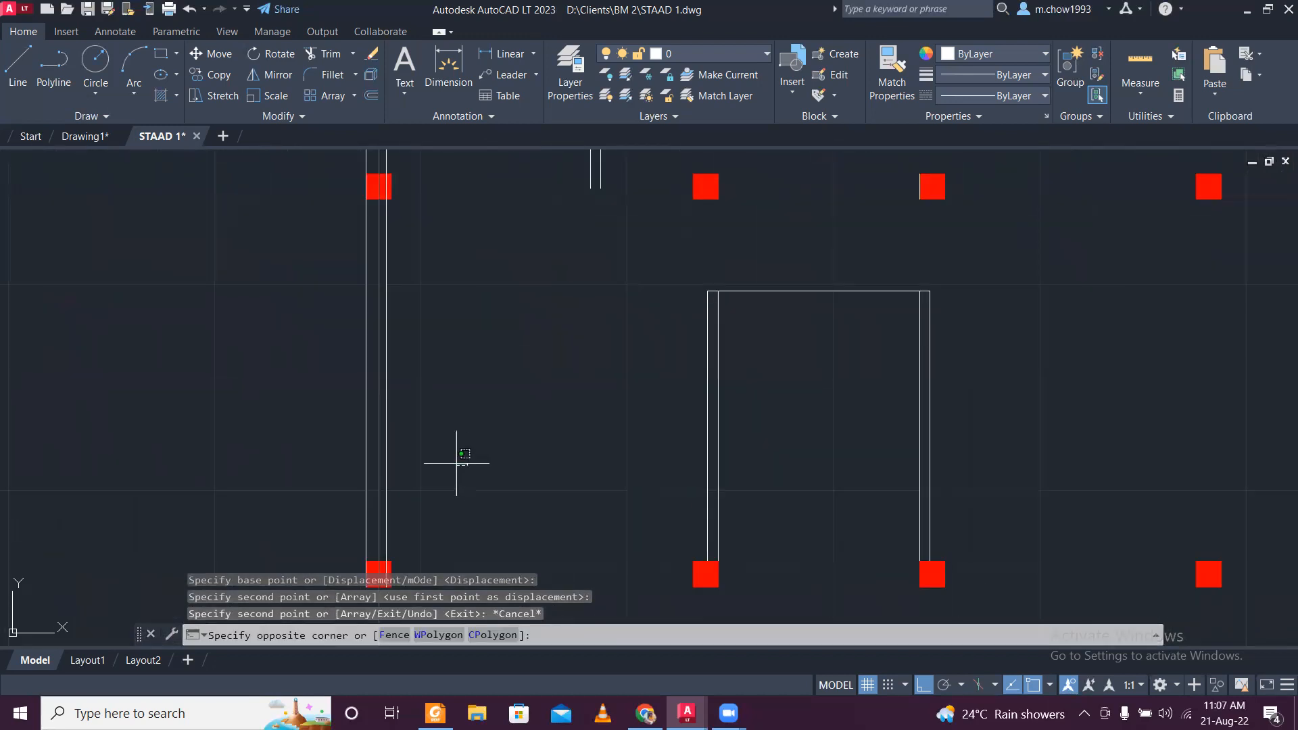
{"action": "left_click", "coordinate": [277, 338]}
{"action": "left_click", "coordinate": [210, 75]}
{"action": "scroll", "coordinate": [345, 412], "scroll_direction": "down", "scroll_amount": 4}
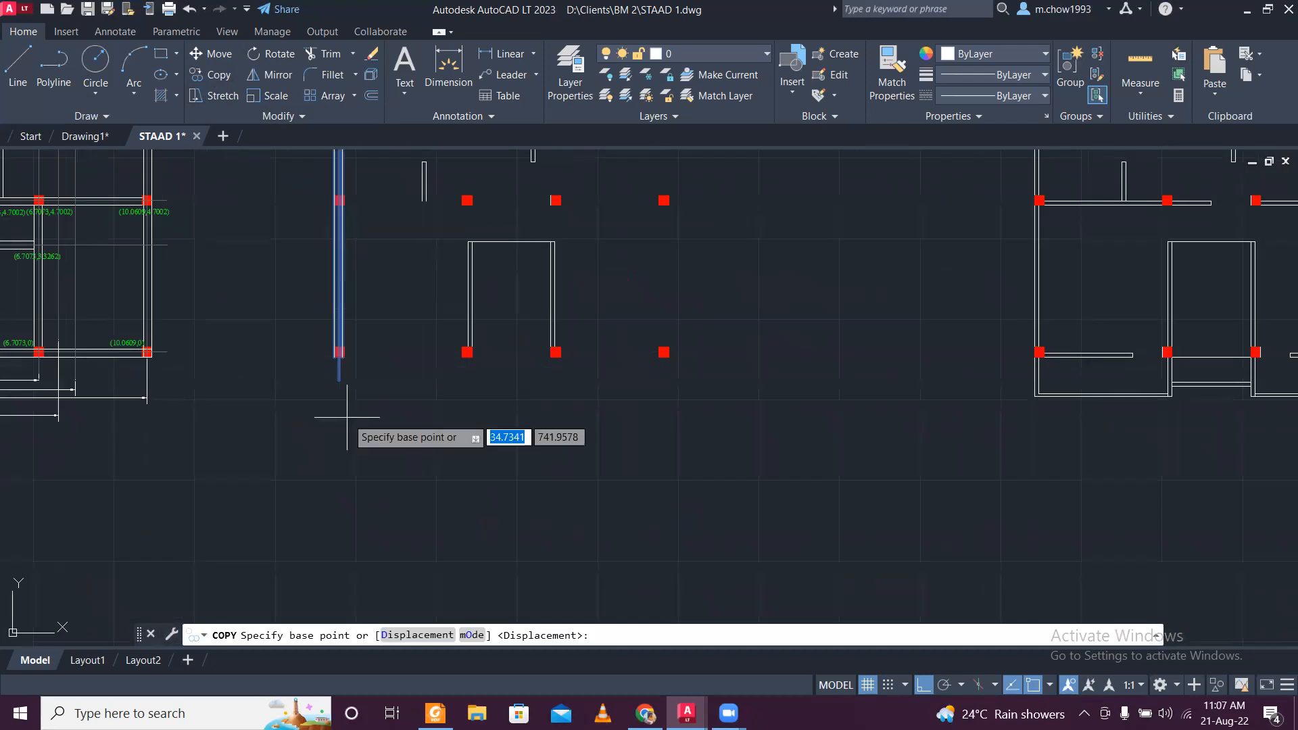
{"action": "scroll", "coordinate": [287, 328], "scroll_direction": "up", "scroll_amount": 6}
{"action": "scroll", "coordinate": [274, 337], "scroll_direction": "up", "scroll_amount": 4}
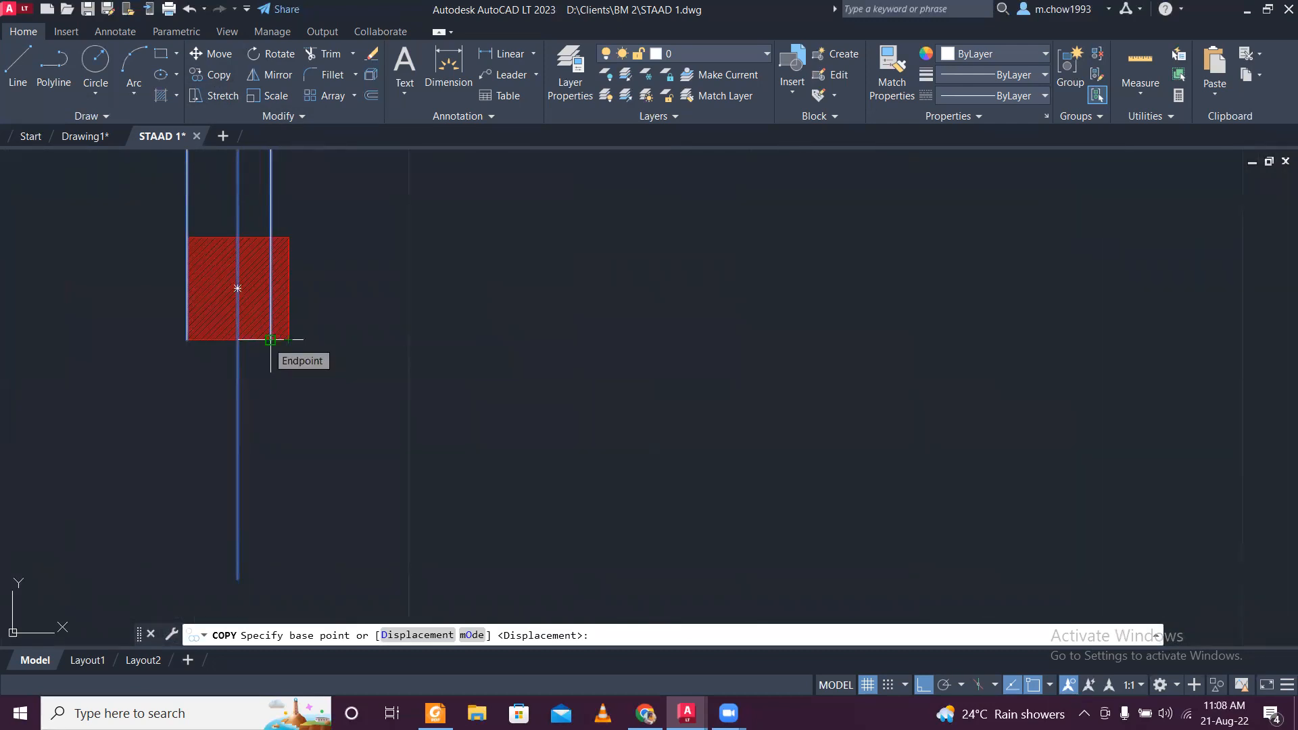
{"action": "left_click", "coordinate": [270, 339]}
{"action": "scroll", "coordinate": [264, 335], "scroll_direction": "down", "scroll_amount": 7}
{"action": "scroll", "coordinate": [522, 325], "scroll_direction": "up", "scroll_amount": 4}
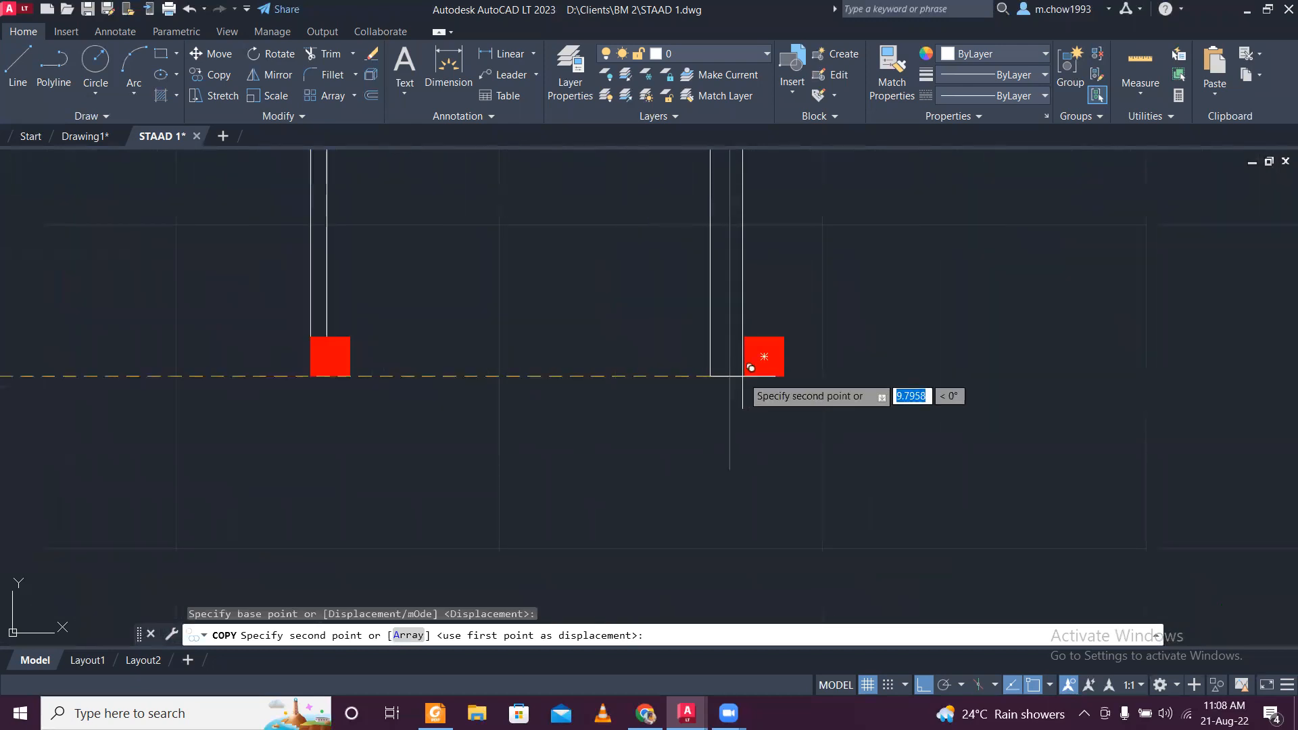
{"action": "left_click", "coordinate": [786, 370]}
{"action": "key", "text": "Escape"}
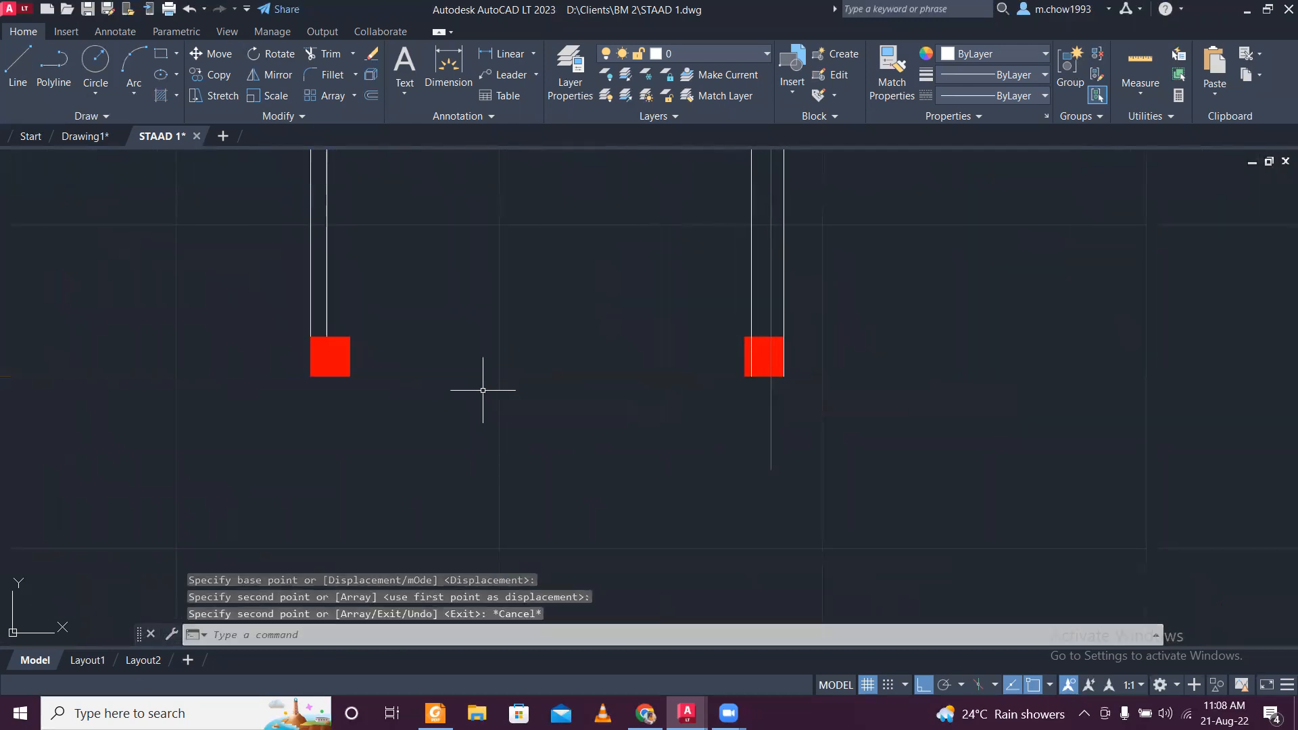
Copy the topmost horizontal beam with its centerline from the dimensioned plan to the uppermost column row, matching the upper-left column corners.
{"action": "scroll", "coordinate": [483, 390], "scroll_direction": "down", "scroll_amount": 7}
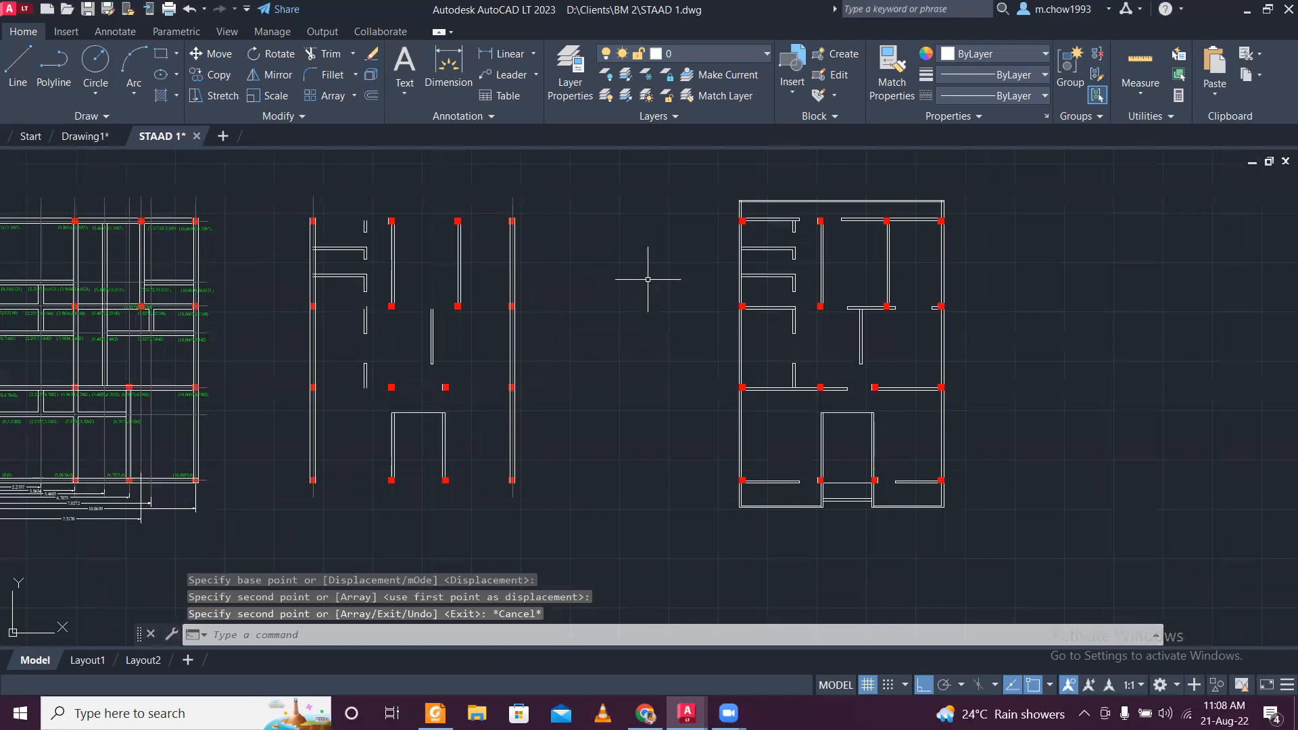
{"action": "scroll", "coordinate": [212, 237], "scroll_direction": "up", "scroll_amount": 6}
{"action": "scroll", "coordinate": [373, 308], "scroll_direction": "up", "scroll_amount": 3}
{"action": "left_click", "coordinate": [375, 330]}
{"action": "left_click", "coordinate": [332, 199]}
{"action": "scroll", "coordinate": [144, 192], "scroll_direction": "down", "scroll_amount": 4}
{"action": "scroll", "coordinate": [166, 196], "scroll_direction": "up", "scroll_amount": 4}
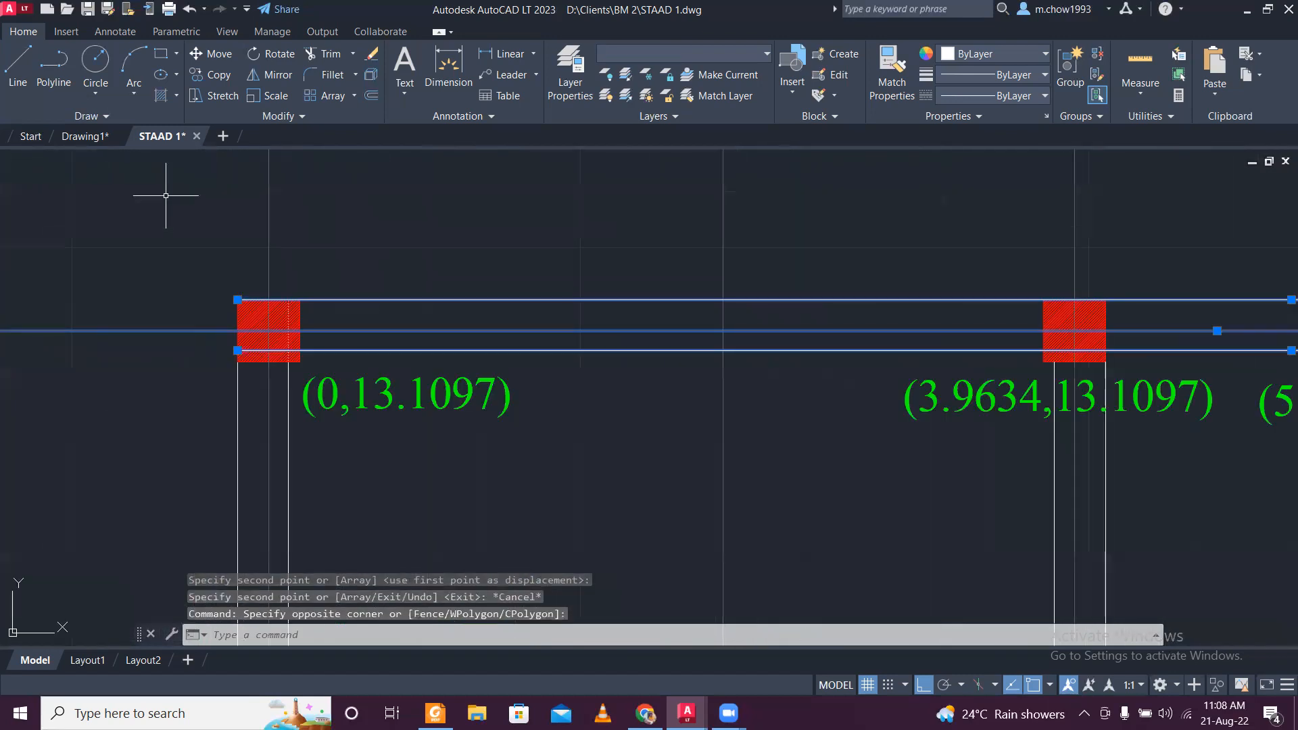
{"action": "left_click", "coordinate": [227, 78]}
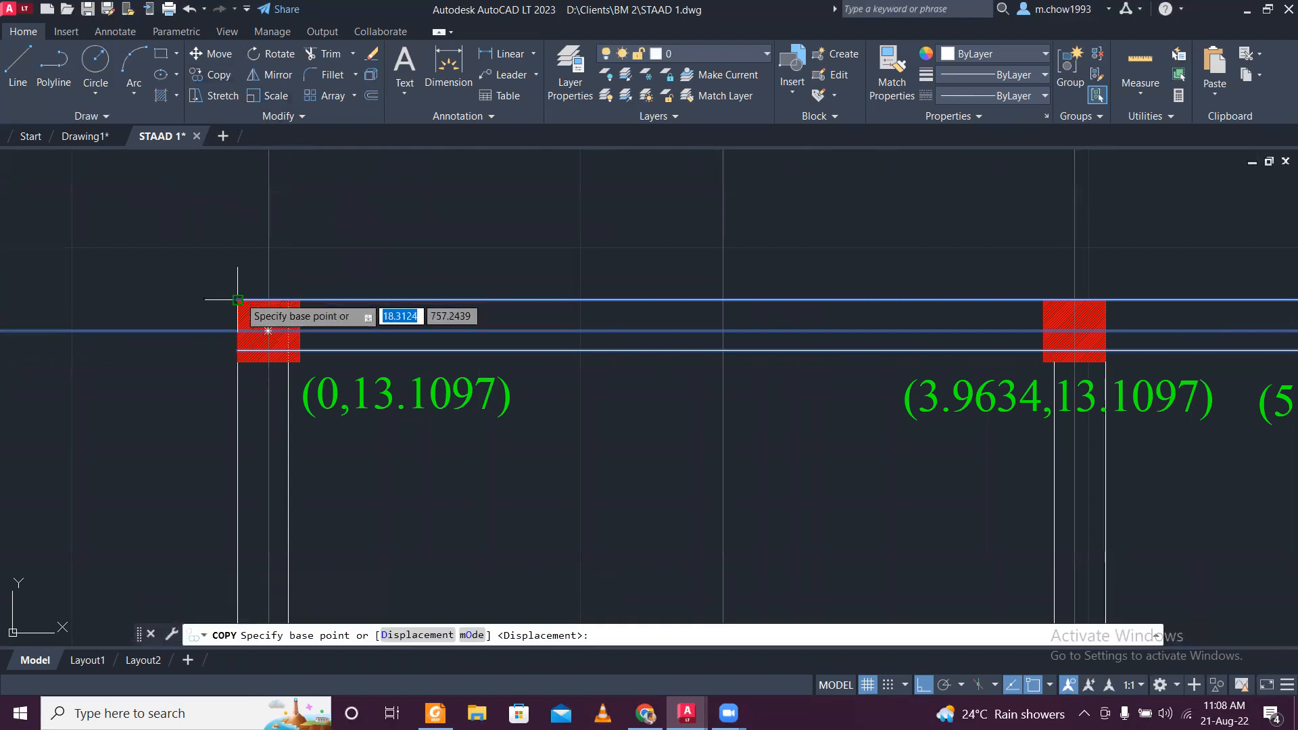
{"action": "left_click", "coordinate": [238, 300]}
{"action": "scroll", "coordinate": [233, 288], "scroll_direction": "down", "scroll_amount": 7}
{"action": "scroll", "coordinate": [230, 287], "scroll_direction": "up", "scroll_amount": 5}
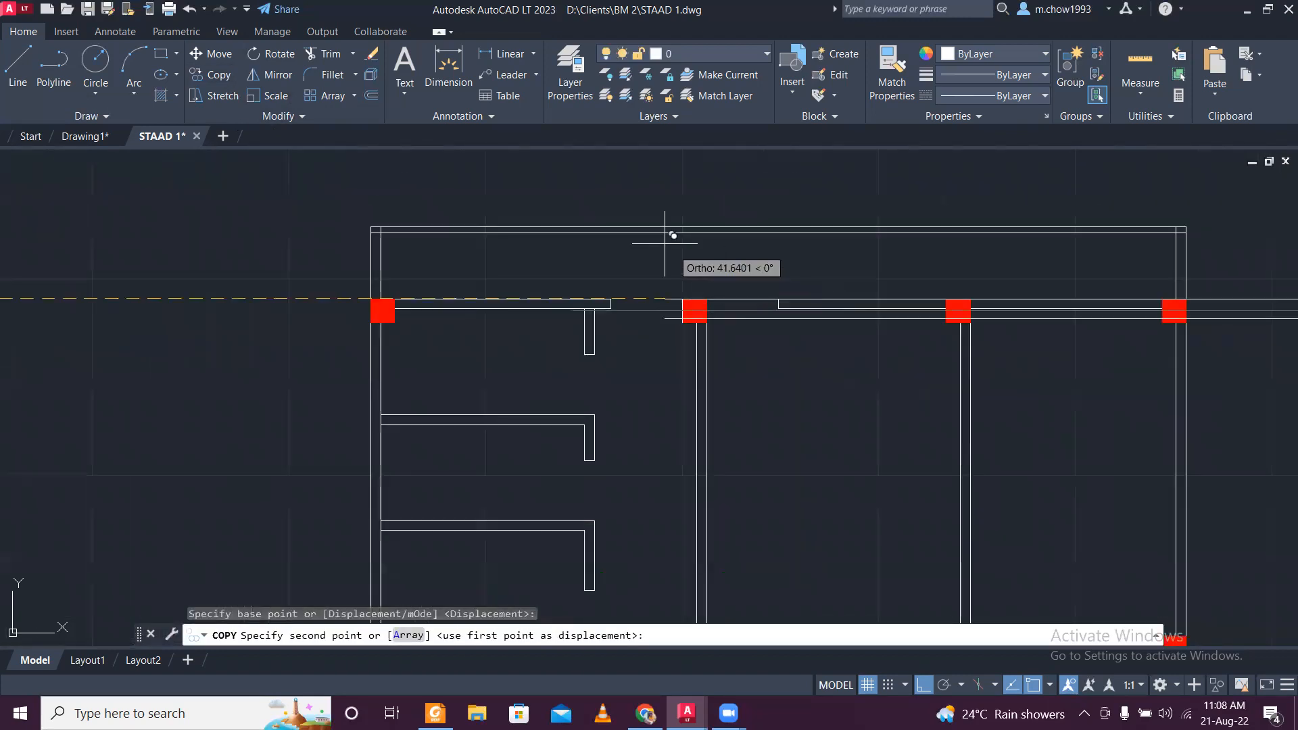
{"action": "scroll", "coordinate": [660, 241], "scroll_direction": "down", "scroll_amount": 5}
{"action": "scroll", "coordinate": [342, 263], "scroll_direction": "up", "scroll_amount": 2}
{"action": "scroll", "coordinate": [341, 263], "scroll_direction": "up", "scroll_amount": 8}
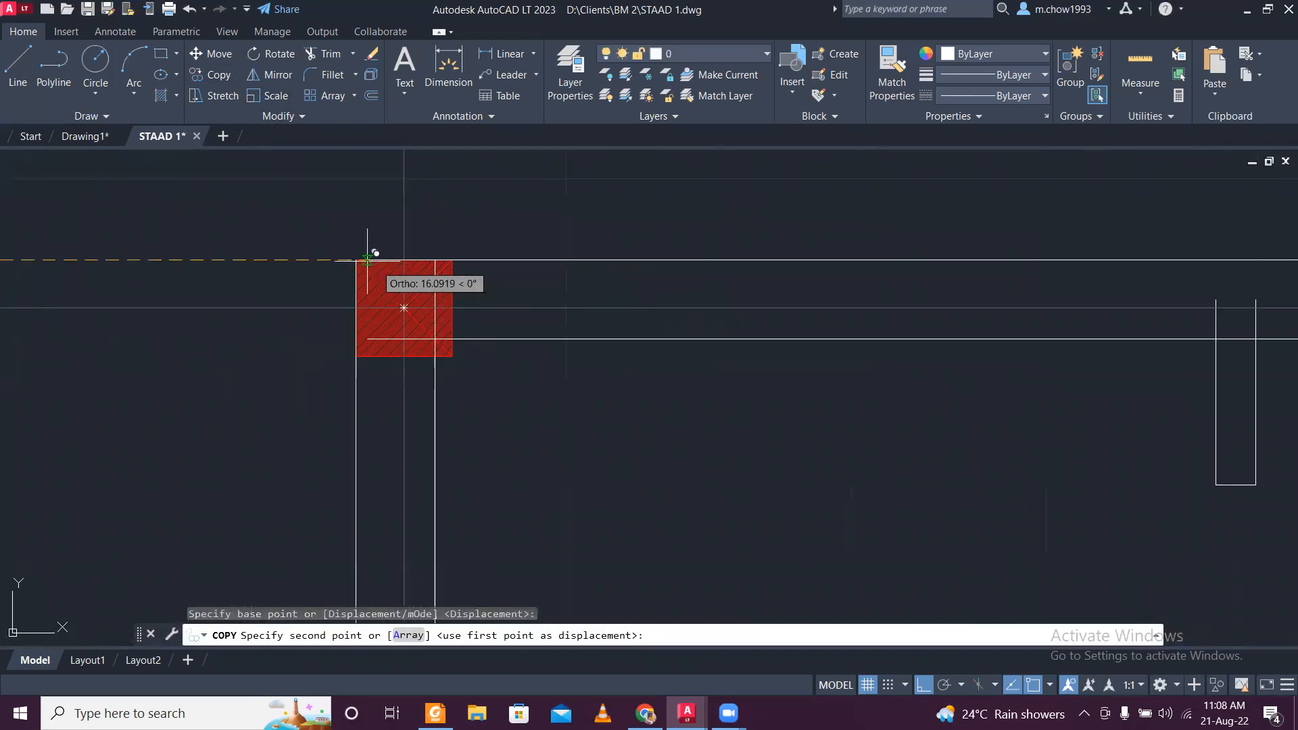
{"action": "left_click", "coordinate": [460, 274]}
{"action": "key", "text": "Escape"}
{"action": "scroll", "coordinate": [460, 273], "scroll_direction": "down", "scroll_amount": 8}
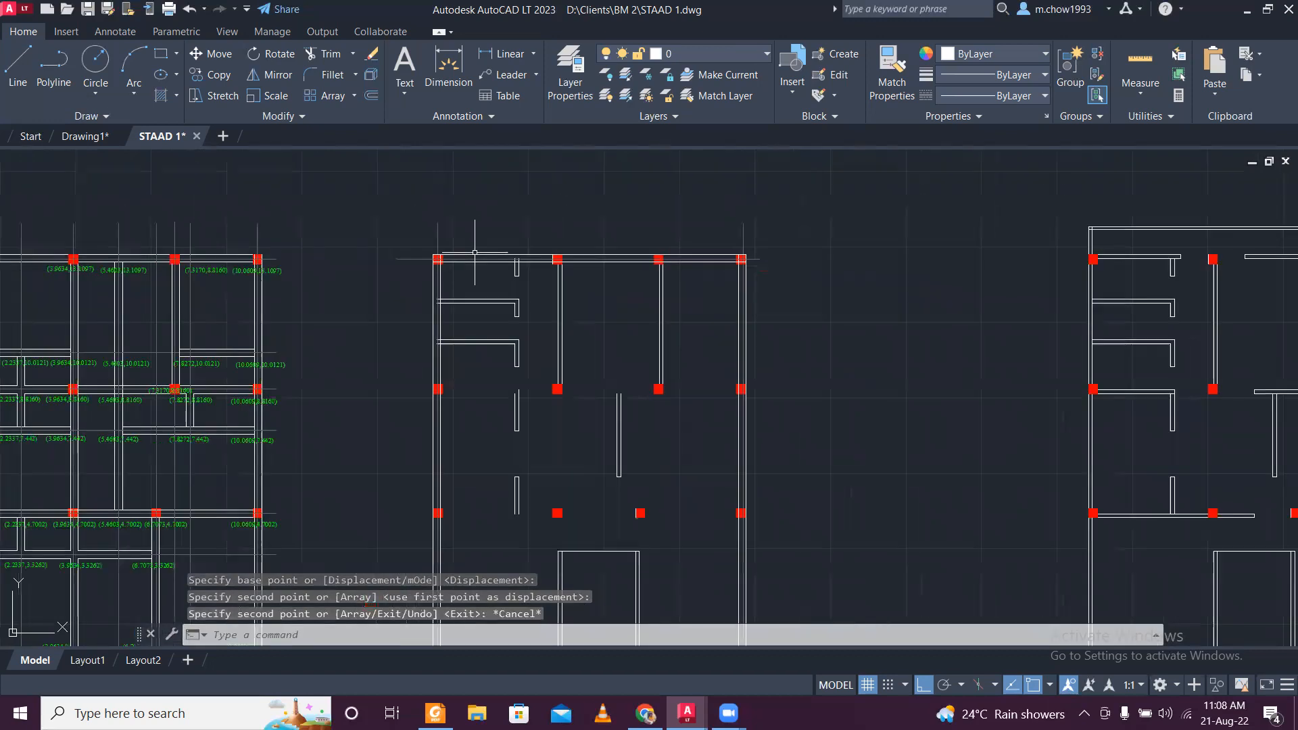
Copy the lowest horizontal beam with its centerline from the dimensioned plan to the bottom column row, matching the lower-left column corners.
{"action": "scroll", "coordinate": [314, 452], "scroll_direction": "up", "scroll_amount": 8}
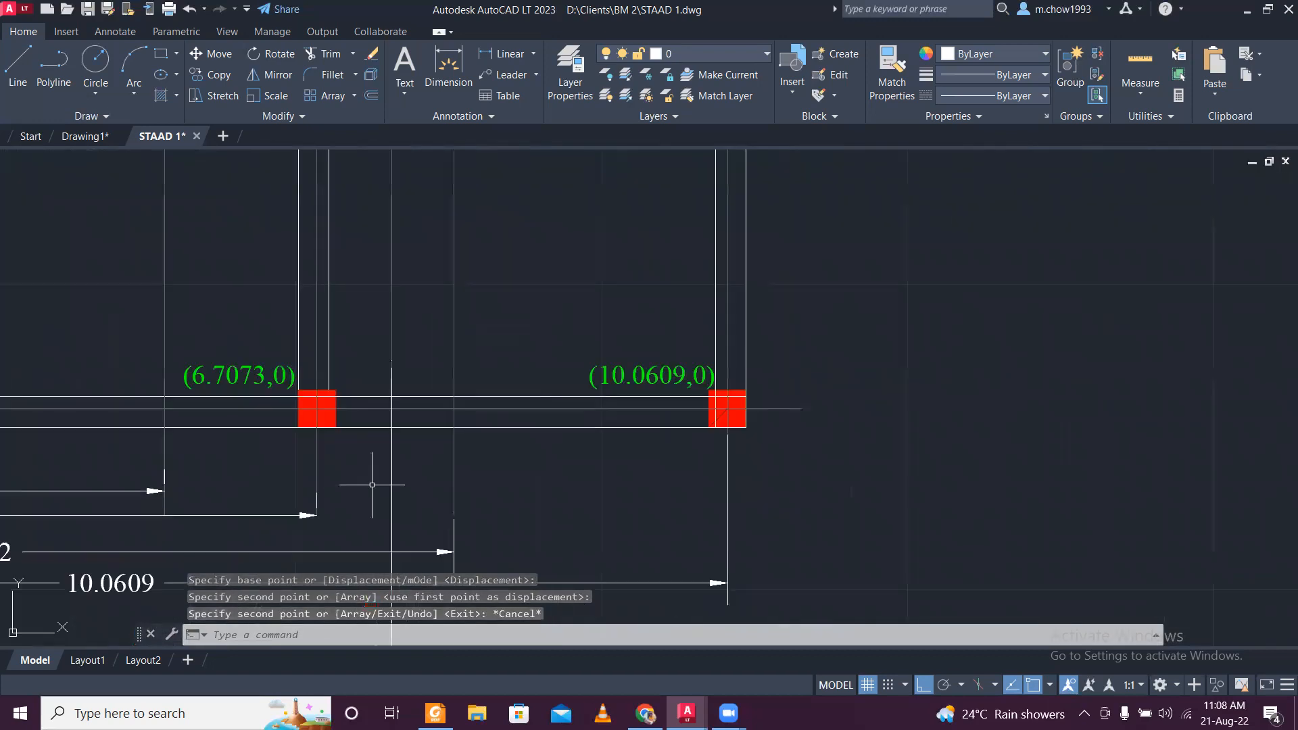
{"action": "left_click", "coordinate": [558, 453]}
{"action": "left_click", "coordinate": [531, 344]}
{"action": "scroll", "coordinate": [622, 363], "scroll_direction": "down", "scroll_amount": 4}
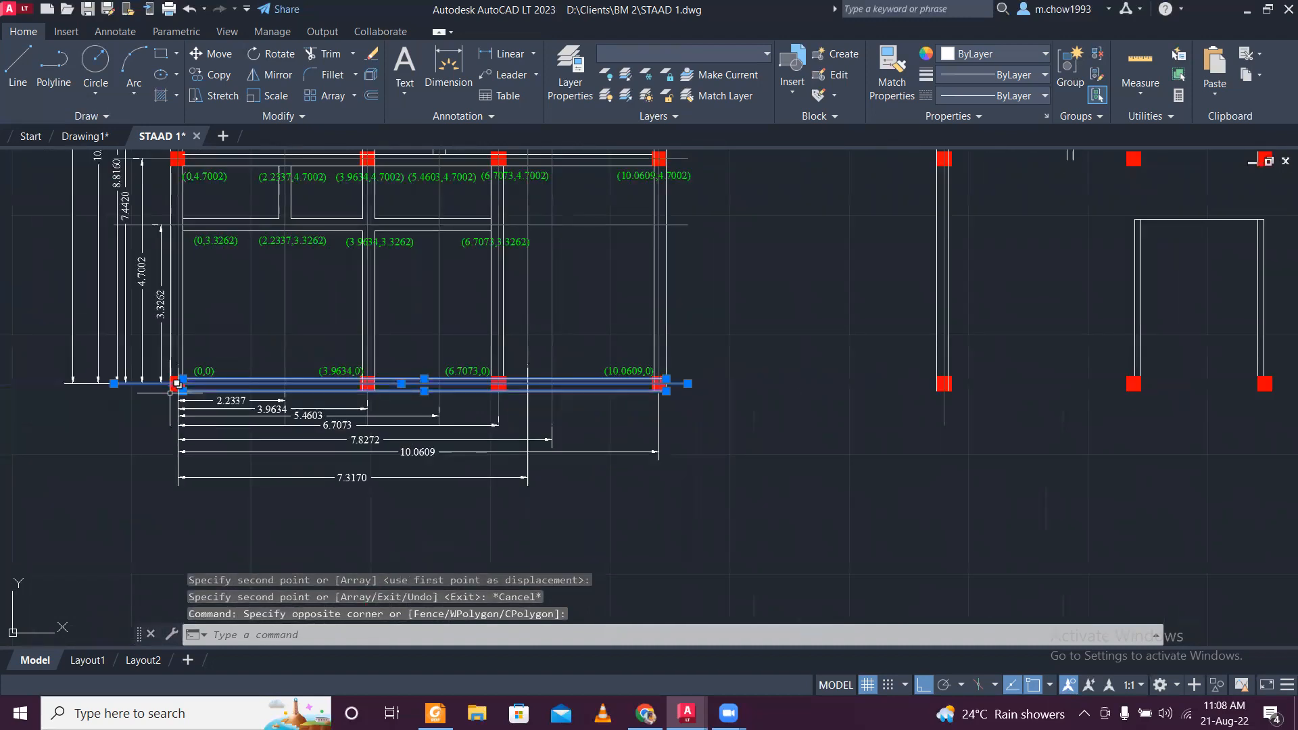
{"action": "scroll", "coordinate": [177, 392], "scroll_direction": "up", "scroll_amount": 6}
{"action": "left_click", "coordinate": [205, 74]}
{"action": "left_click", "coordinate": [211, 351]}
{"action": "scroll", "coordinate": [196, 345], "scroll_direction": "down", "scroll_amount": 5}
{"action": "scroll", "coordinate": [643, 311], "scroll_direction": "up", "scroll_amount": 6}
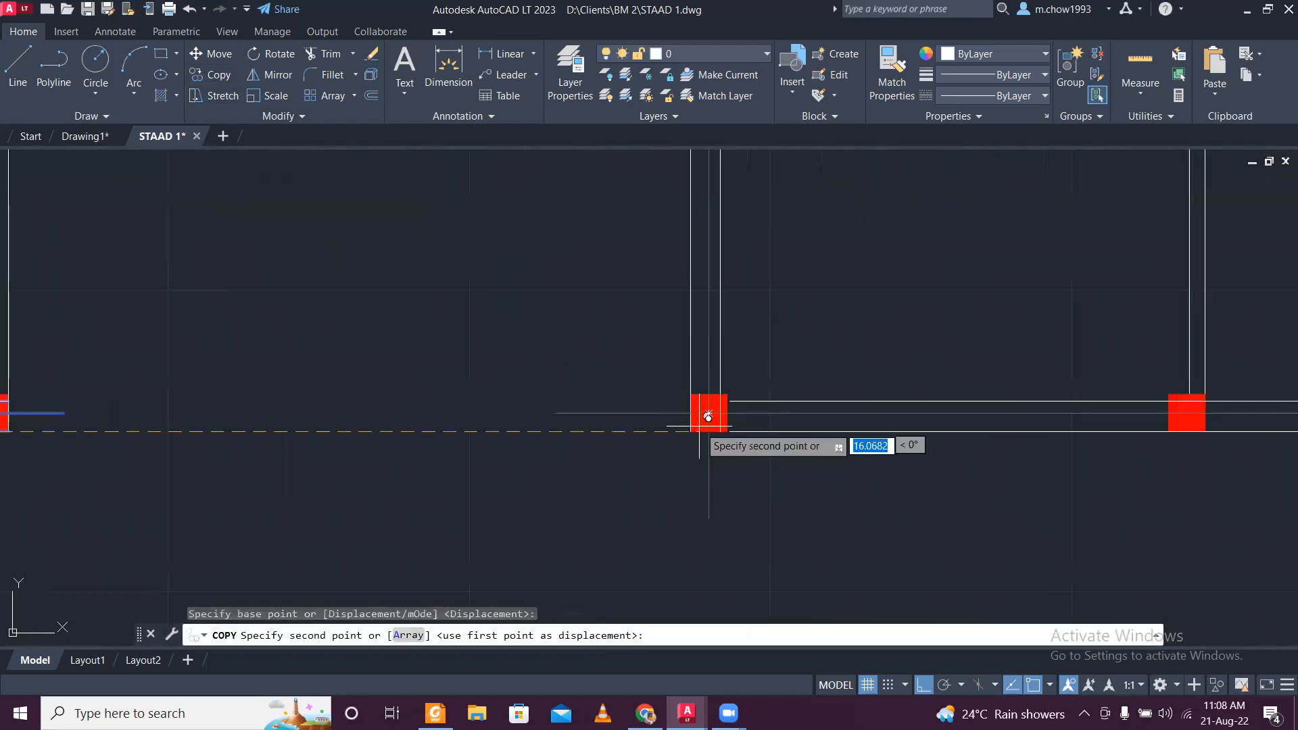
{"action": "left_click", "coordinate": [658, 349]}
{"action": "key", "text": "Escape"}
{"action": "scroll", "coordinate": [601, 340], "scroll_direction": "down", "scroll_amount": 8}
{"action": "middle_click_drag", "start_coordinate": [704, 428], "coordinate": [671, 534]}
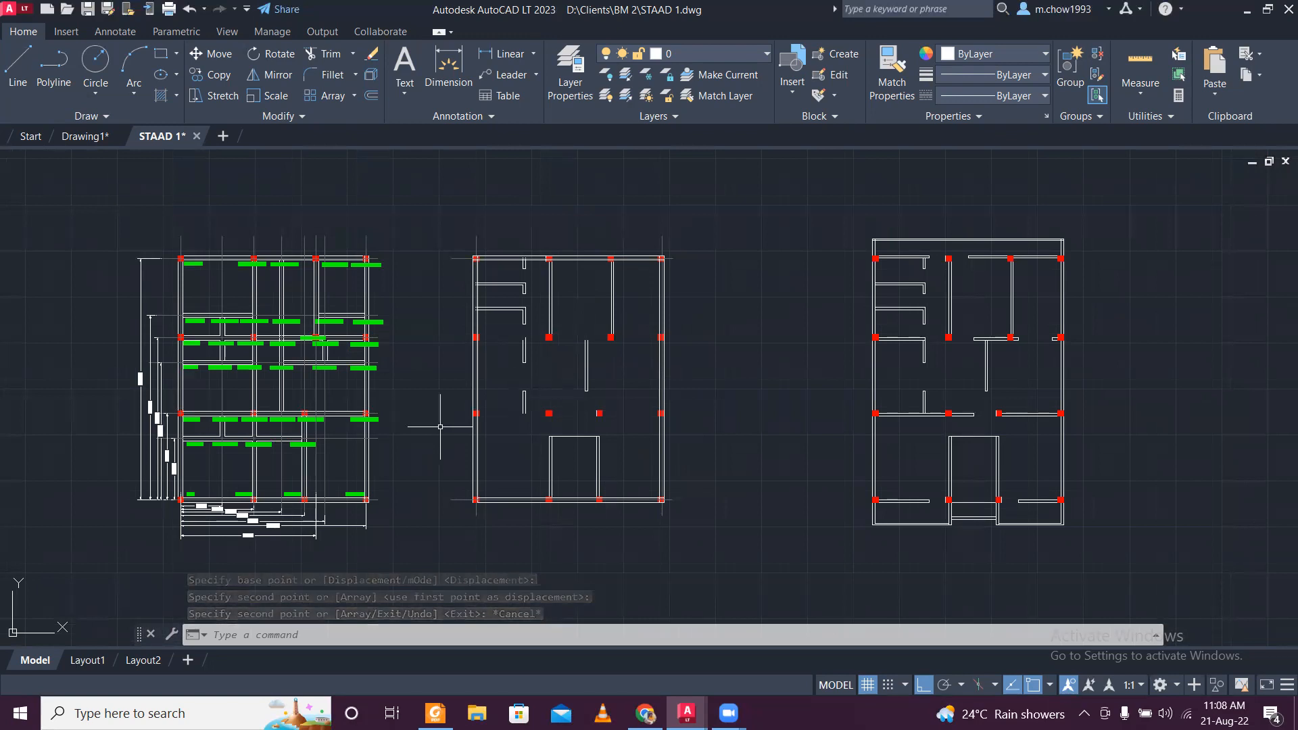
Erase the two vertical wall lines rising from the second column of the lowest row in the copied floor plan.
{"action": "scroll", "coordinate": [247, 463], "scroll_direction": "up", "scroll_amount": 5}
{"action": "scroll", "coordinate": [274, 443], "scroll_direction": "down", "scroll_amount": 2}
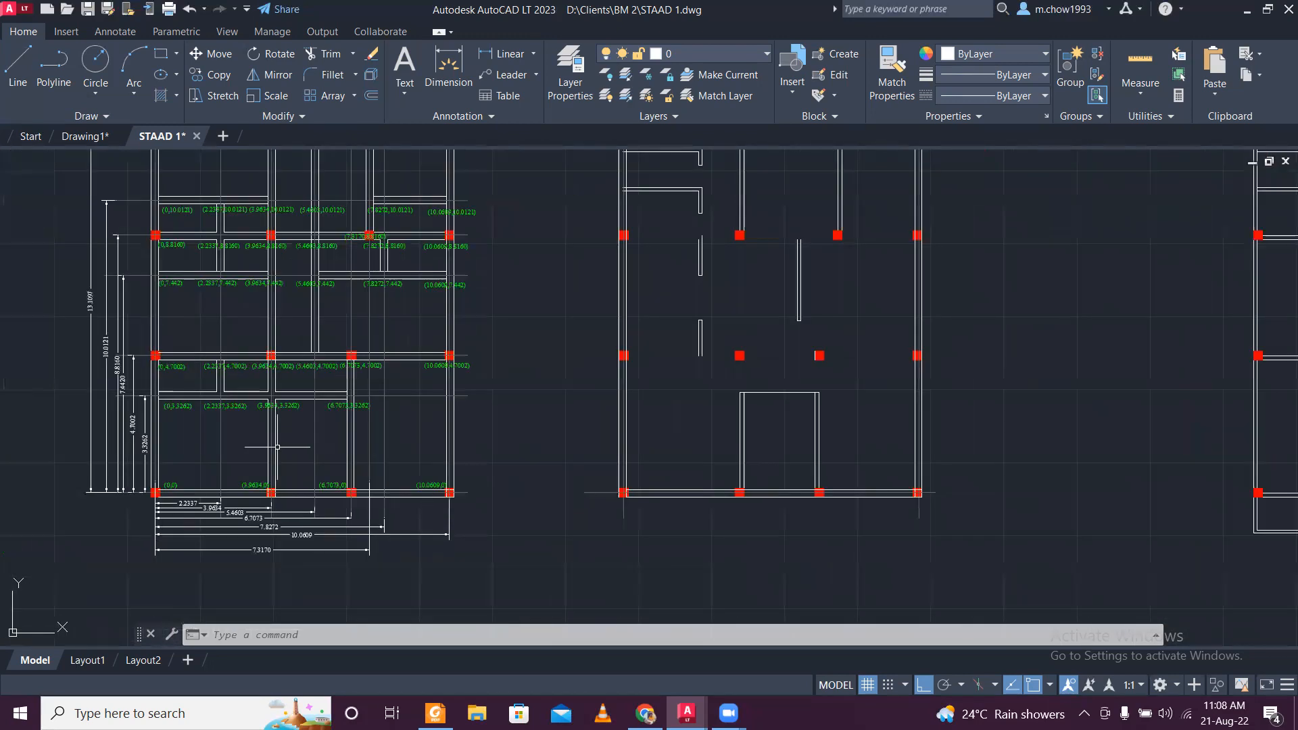
{"action": "middle_click_drag", "start_coordinate": [930, 166], "coordinate": [692, 259]}
{"action": "scroll", "coordinate": [669, 180], "scroll_direction": "up", "scroll_amount": 3}
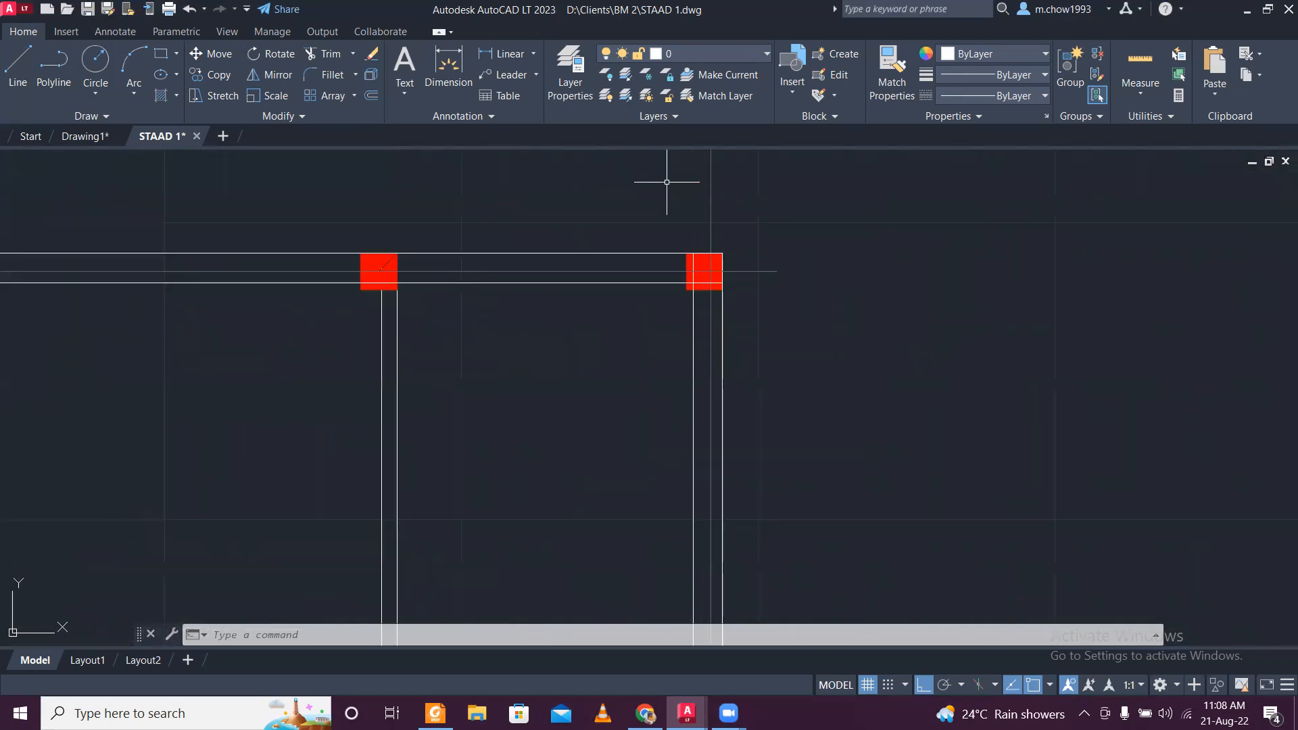
{"action": "scroll", "coordinate": [672, 185], "scroll_direction": "down", "scroll_amount": 4}
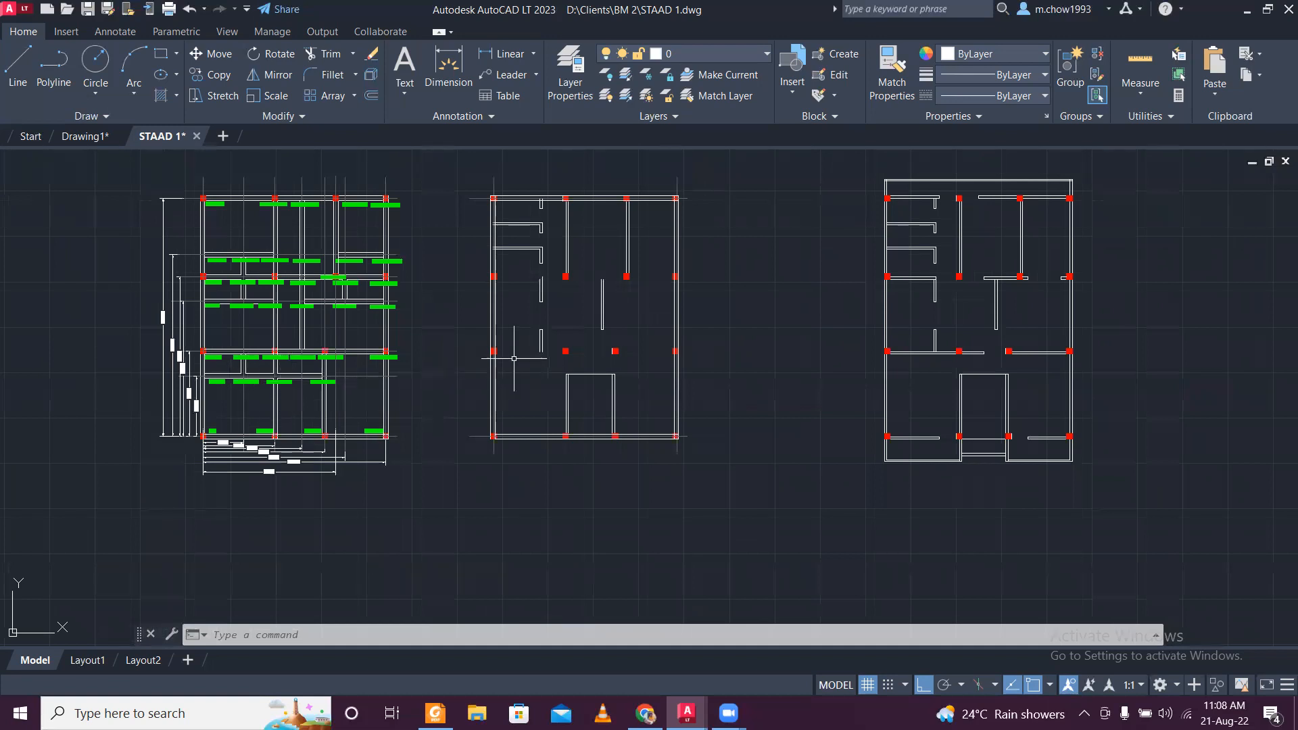
{"action": "scroll", "coordinate": [970, 427], "scroll_direction": "up", "scroll_amount": 4}
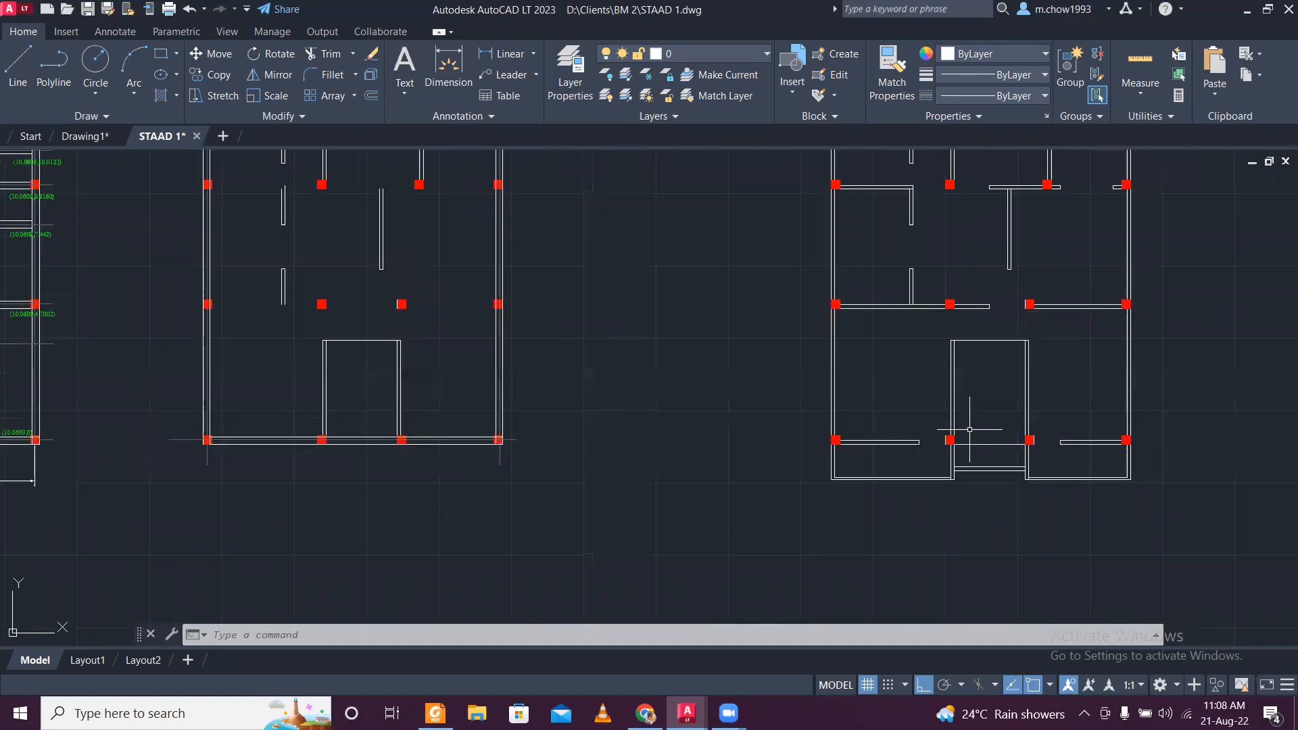
{"action": "scroll", "coordinate": [961, 424], "scroll_direction": "down", "scroll_amount": 4}
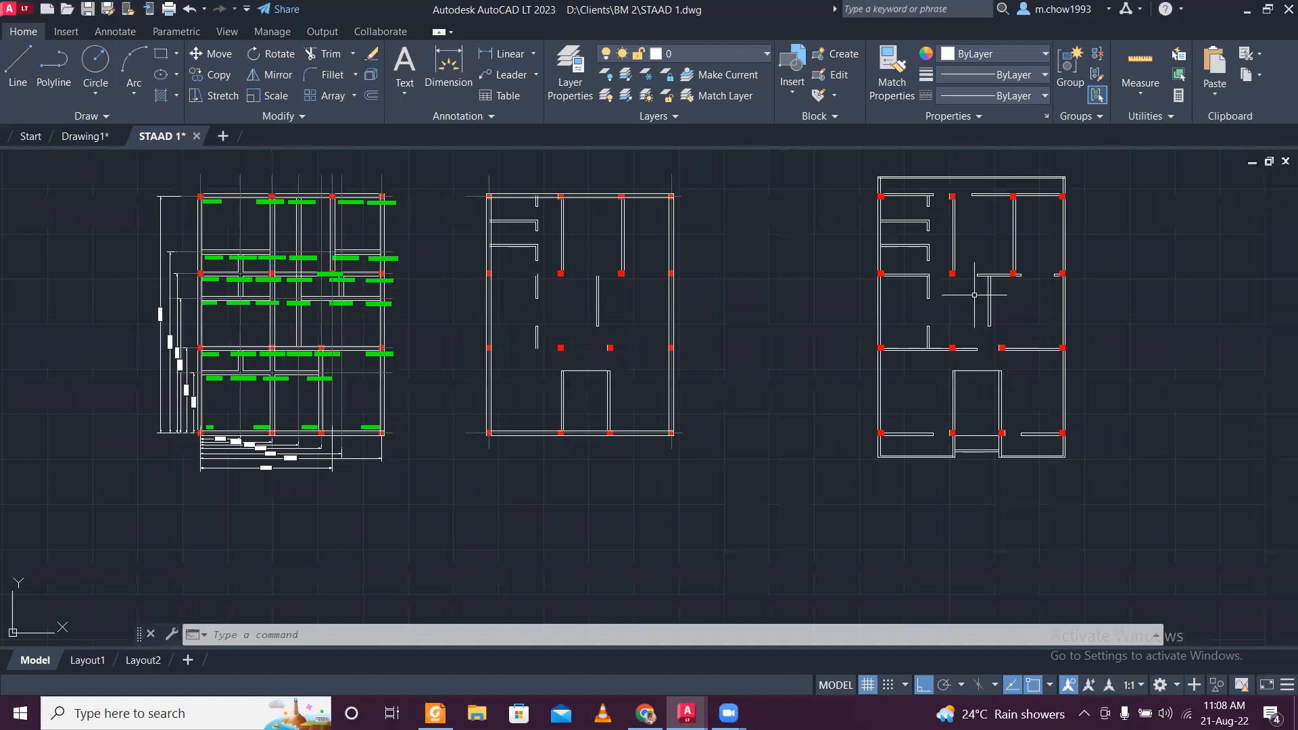
{"action": "scroll", "coordinate": [597, 358], "scroll_direction": "up", "scroll_amount": 4}
{"action": "left_click", "coordinate": [541, 478]}
{"action": "left_click", "coordinate": [420, 391]}
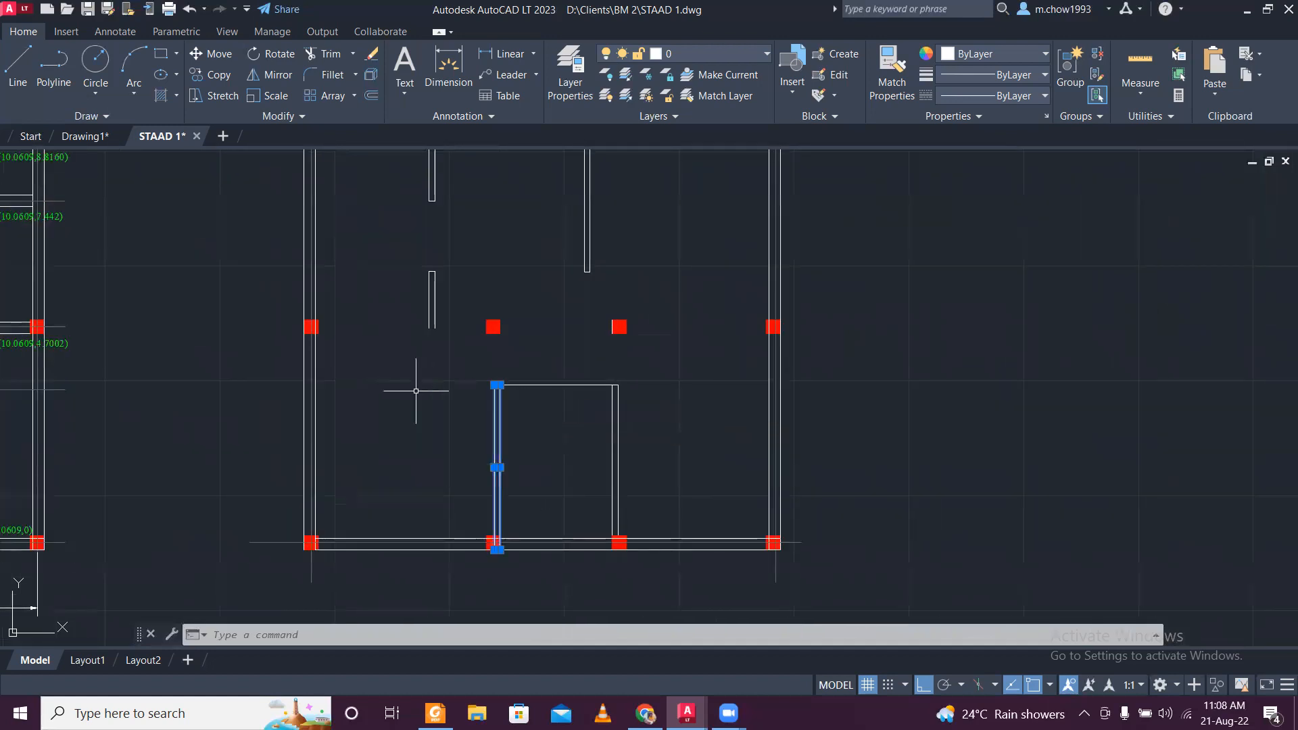
{"action": "key", "text": "Delete"}
Erase the vertical wall between the second columns of the two uppermost rows, including the short end line at the upper column.
{"action": "scroll", "coordinate": [436, 398], "scroll_direction": "down", "scroll_amount": 3}
{"action": "scroll", "coordinate": [539, 455], "scroll_direction": "up", "scroll_amount": 5}
{"action": "left_click", "coordinate": [542, 367]}
{"action": "left_click", "coordinate": [424, 274]}
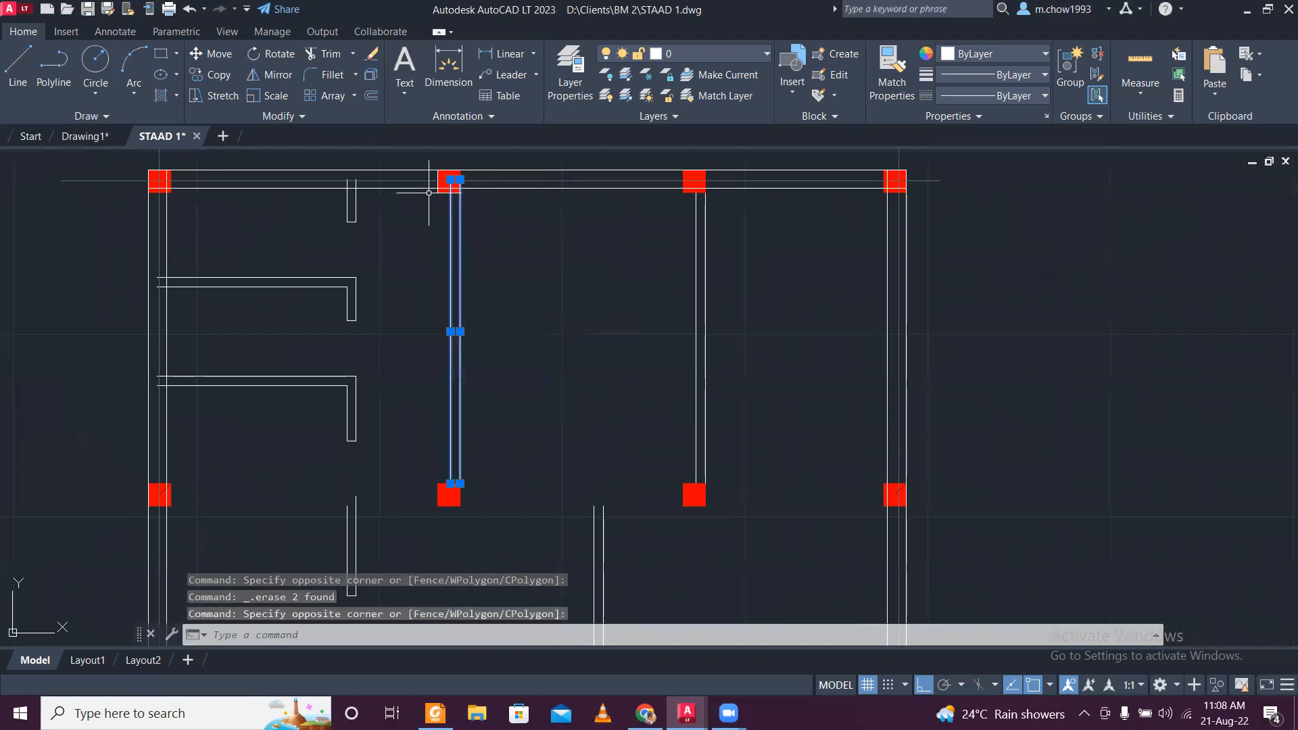
{"action": "middle_click_drag", "start_coordinate": [420, 278], "coordinate": [428, 352]}
{"action": "left_click", "coordinate": [435, 221]}
{"action": "left_click", "coordinate": [453, 289]}
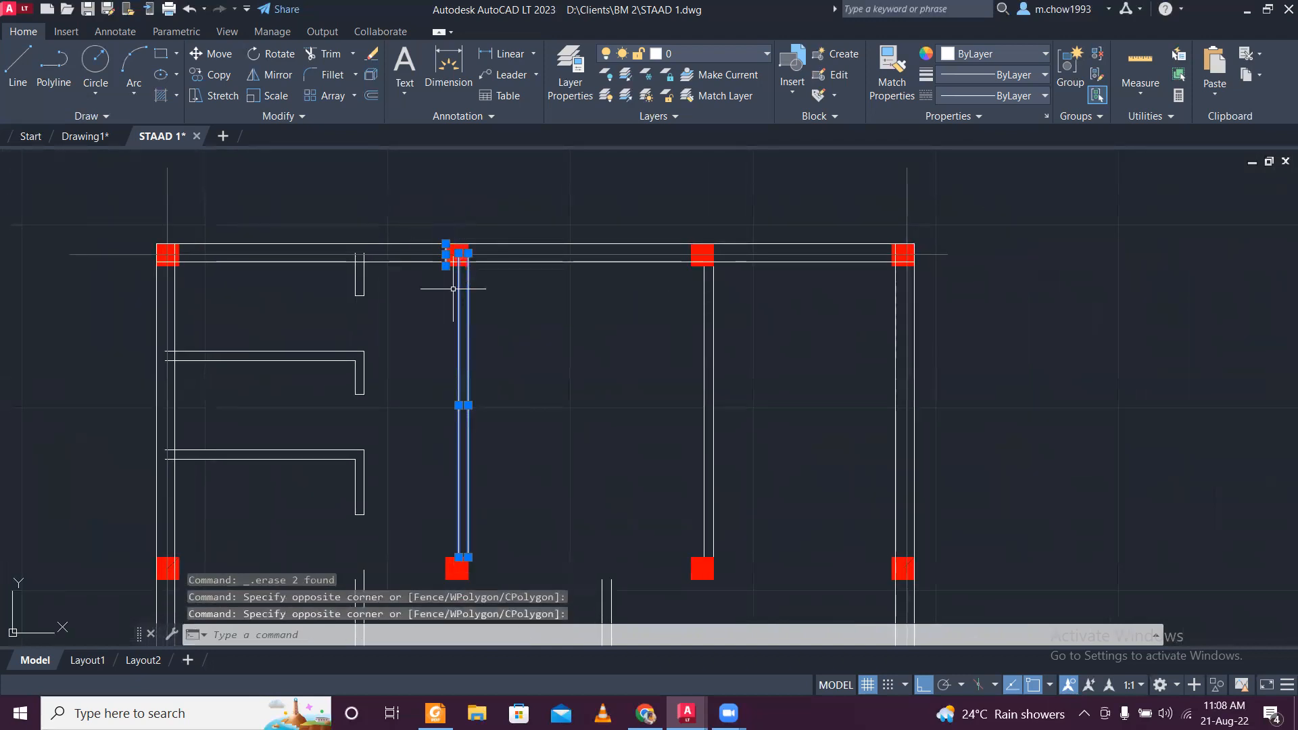
{"action": "key", "text": "Delete"}
Copy the vertical beam and centerline at x = 3.9634 from the dimensioned plan to the second column line, matching the top column's center.
{"action": "scroll", "coordinate": [453, 289], "scroll_direction": "down", "scroll_amount": 3}
{"action": "middle_click_drag", "start_coordinate": [449, 298], "coordinate": [513, 284]}
{"action": "scroll", "coordinate": [245, 352], "scroll_direction": "up", "scroll_amount": 2}
{"action": "middle_click_drag", "start_coordinate": [237, 268], "coordinate": [346, 577]}
{"action": "scroll", "coordinate": [336, 480], "scroll_direction": "up", "scroll_amount": 2}
{"action": "left_click", "coordinate": [369, 494]}
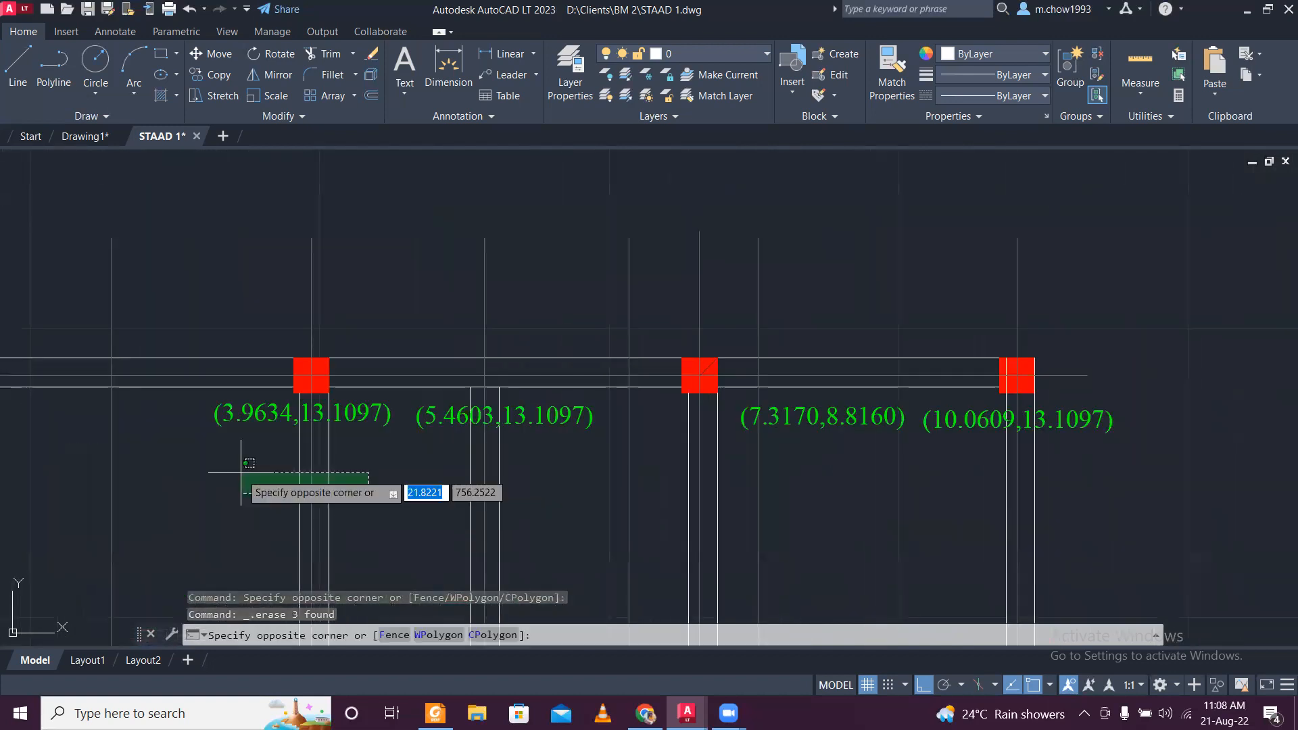
{"action": "left_click", "coordinate": [266, 484]}
{"action": "scroll", "coordinate": [356, 351], "scroll_direction": "down", "scroll_amount": 4}
{"action": "scroll", "coordinate": [355, 346], "scroll_direction": "up", "scroll_amount": 6}
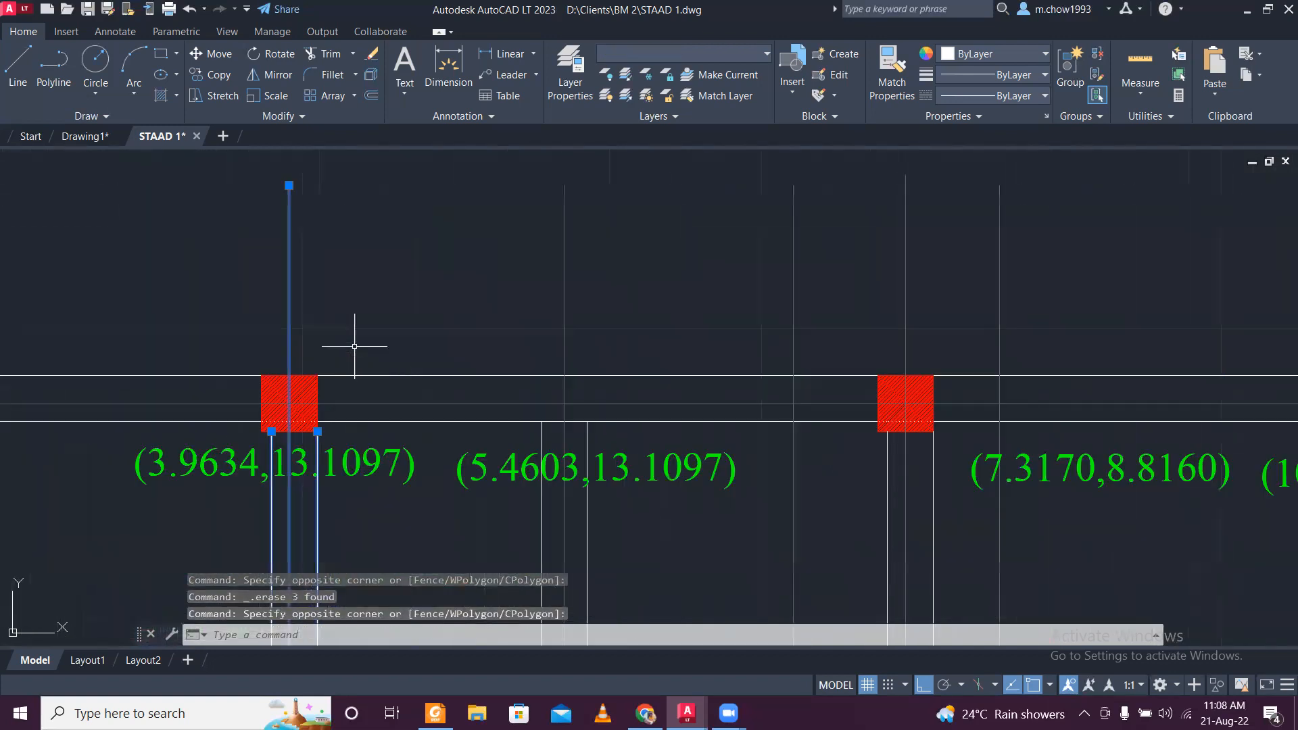
{"action": "left_click", "coordinate": [223, 76]}
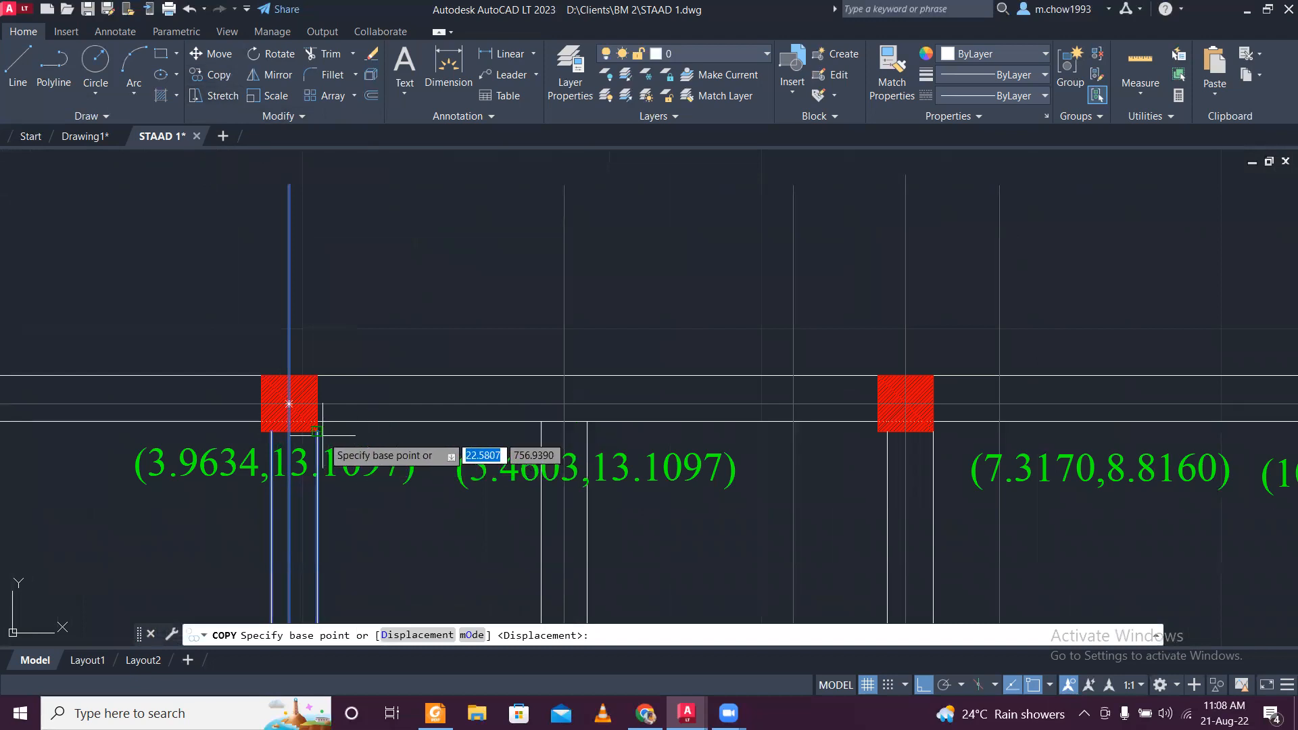
{"action": "left_click", "coordinate": [290, 406]}
{"action": "scroll", "coordinate": [296, 412], "scroll_direction": "down", "scroll_amount": 5}
{"action": "scroll", "coordinate": [649, 416], "scroll_direction": "up", "scroll_amount": 6}
{"action": "scroll", "coordinate": [637, 392], "scroll_direction": "down", "scroll_amount": 9}
{"action": "scroll", "coordinate": [622, 385], "scroll_direction": "up", "scroll_amount": 10}
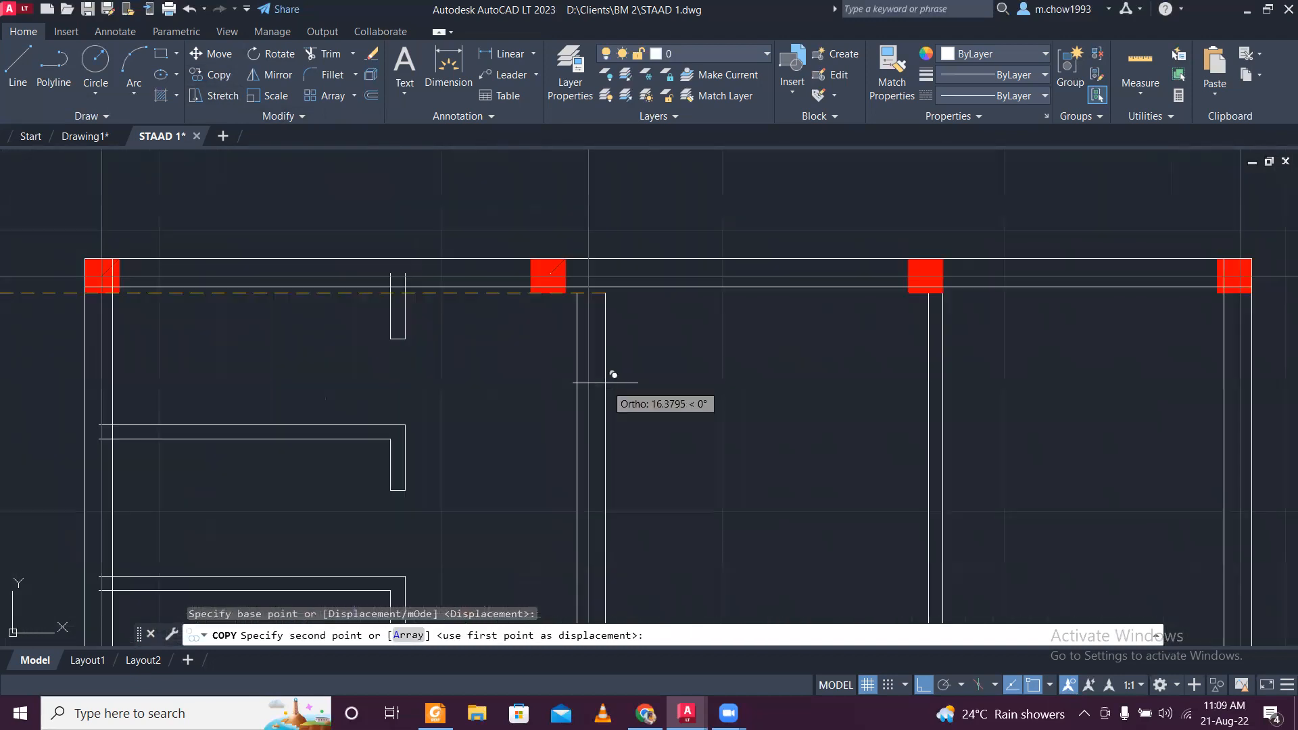
{"action": "left_click", "coordinate": [548, 276]}
{"action": "key", "text": "Escape"}
{"action": "scroll", "coordinate": [686, 323], "scroll_direction": "down", "scroll_amount": 8}
Extend both lines of the second vertical beam down to the upper line of the lowest horizontal beam.
{"action": "scroll", "coordinate": [652, 380], "scroll_direction": "up", "scroll_amount": 10}
{"action": "scroll", "coordinate": [580, 461], "scroll_direction": "down", "scroll_amount": 8}
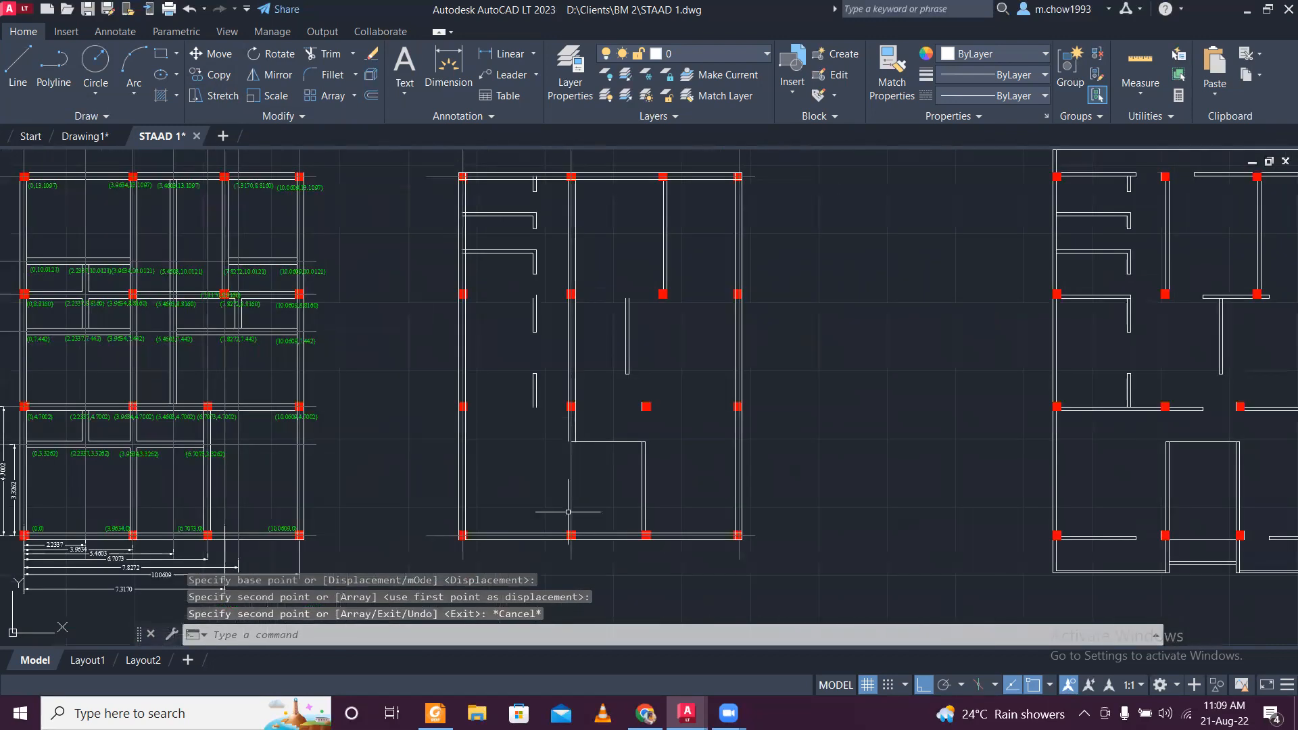
{"action": "scroll", "coordinate": [553, 536], "scroll_direction": "up", "scroll_amount": 8}
{"action": "left_click", "coordinate": [550, 505]}
{"action": "key", "text": "Escape"}
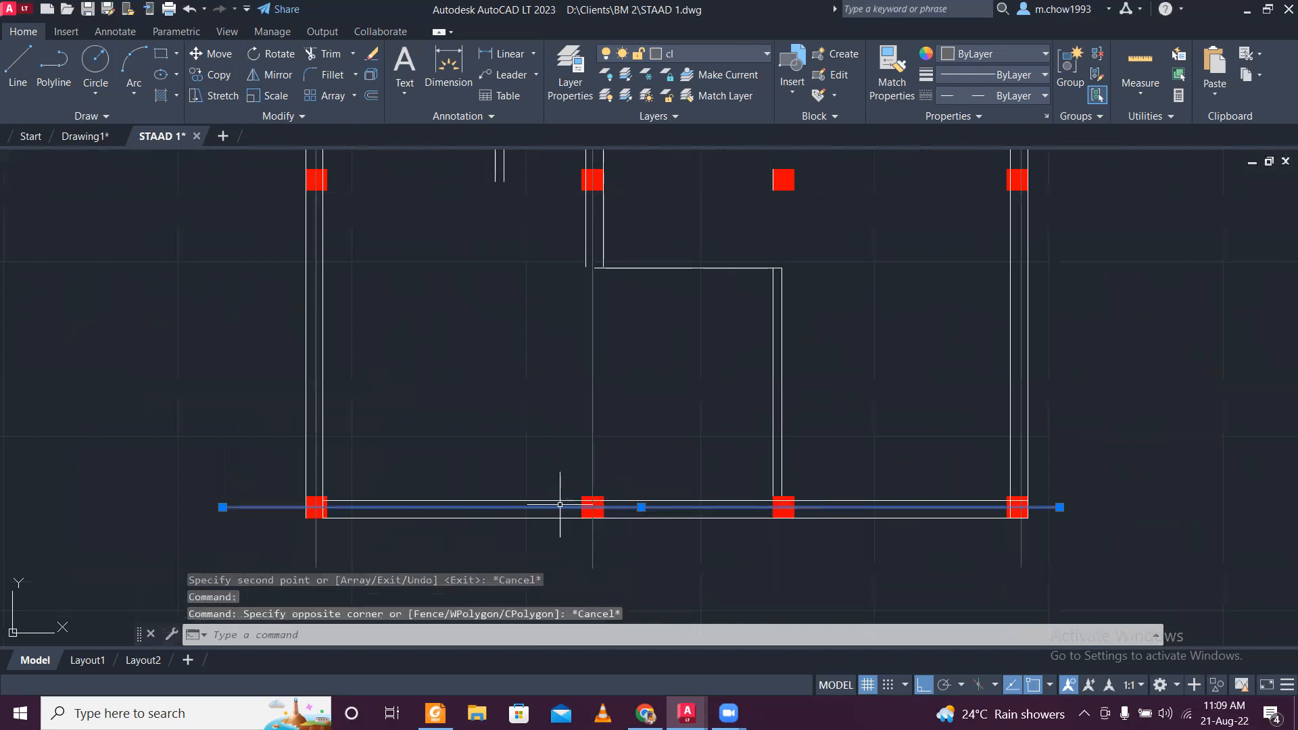
{"action": "key", "text": "Escape"}
{"action": "left_click", "coordinate": [560, 501]}
{"action": "type", "text": "ex"}
{"action": "key", "text": "Return"}
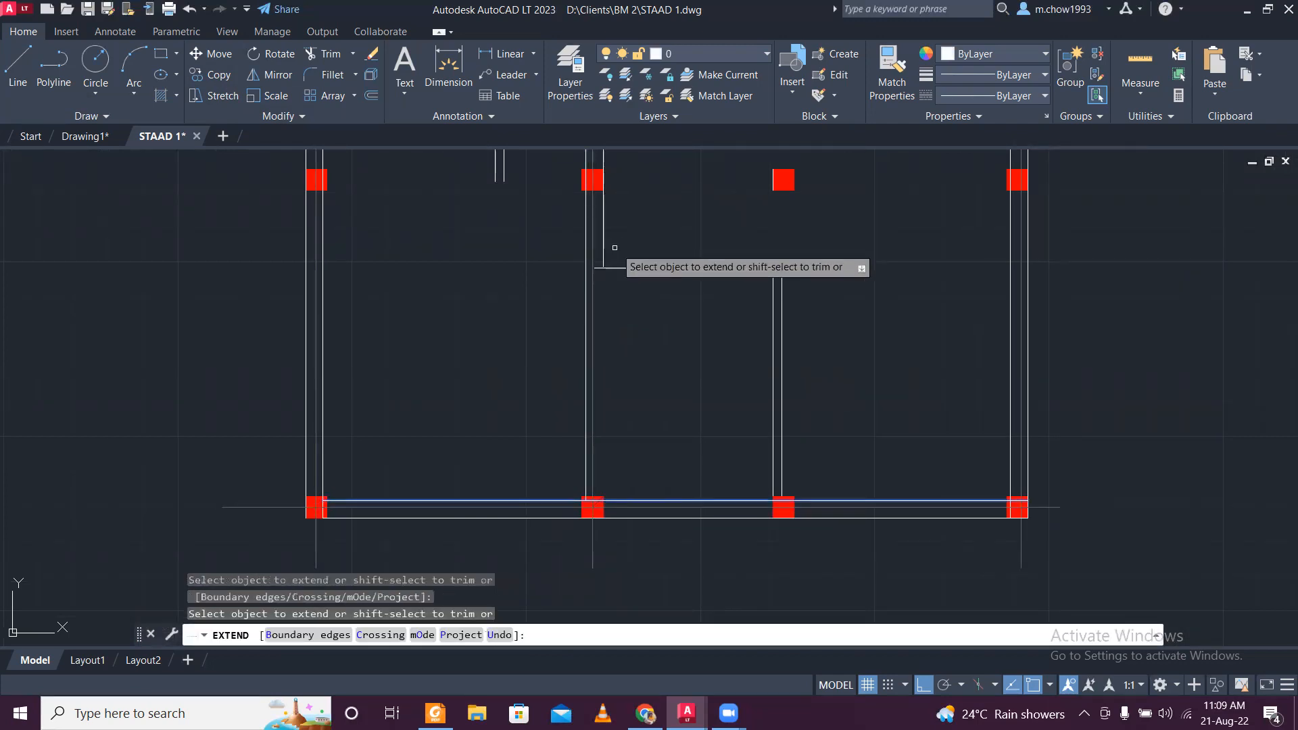
{"action": "left_click", "coordinate": [604, 256]}
{"action": "key", "text": "Escape"}
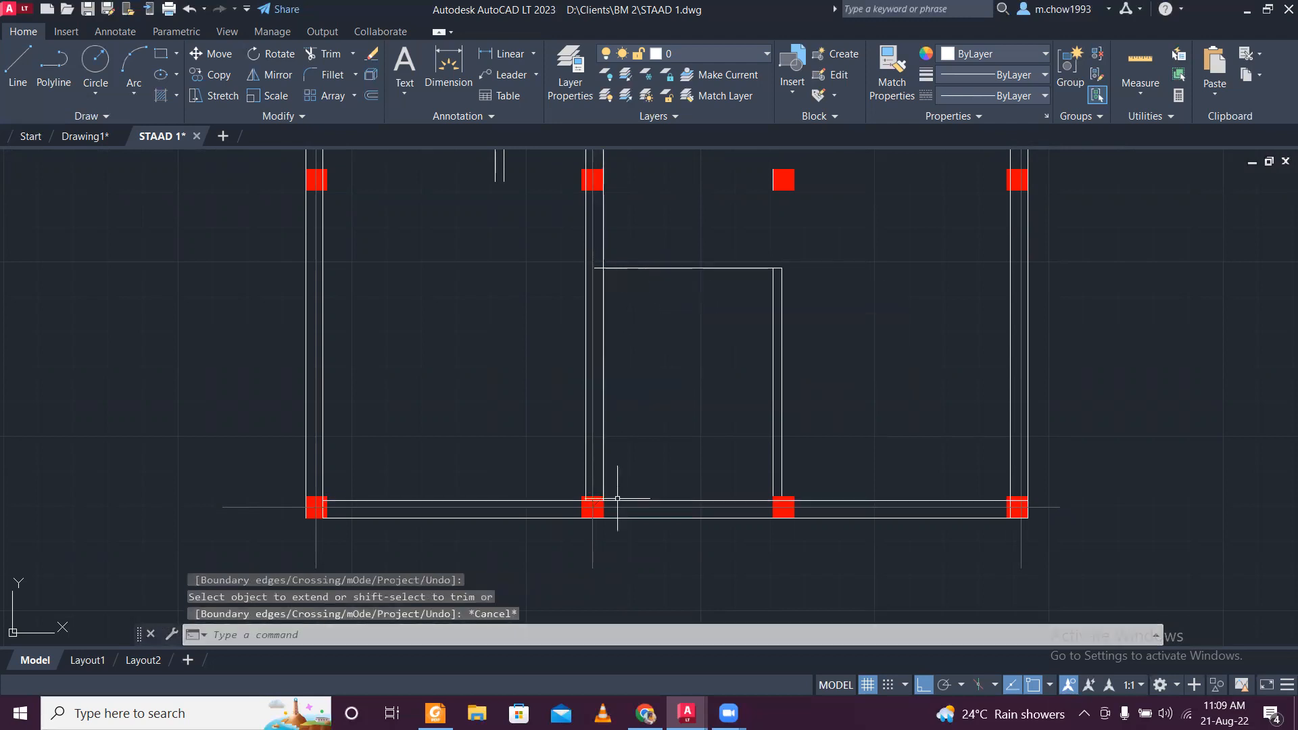
{"action": "scroll", "coordinate": [617, 499], "scroll_direction": "up", "scroll_amount": 5}
{"action": "scroll", "coordinate": [573, 524], "scroll_direction": "down", "scroll_amount": 5}
Copy the first beam segment and centerline of the 8.8160 row to the same column row of the original floor plan, matching the lower-left column corners.
{"action": "mouse_move", "coordinate": [605, 473]}
{"action": "middle_mouse_down"}
{"action": "mouse_move", "coordinate": [597, 531]}
{"action": "mouse_move", "coordinate": [597, 497]}
{"action": "mouse_move", "coordinate": [620, 469]}
{"action": "middle_mouse_up"}
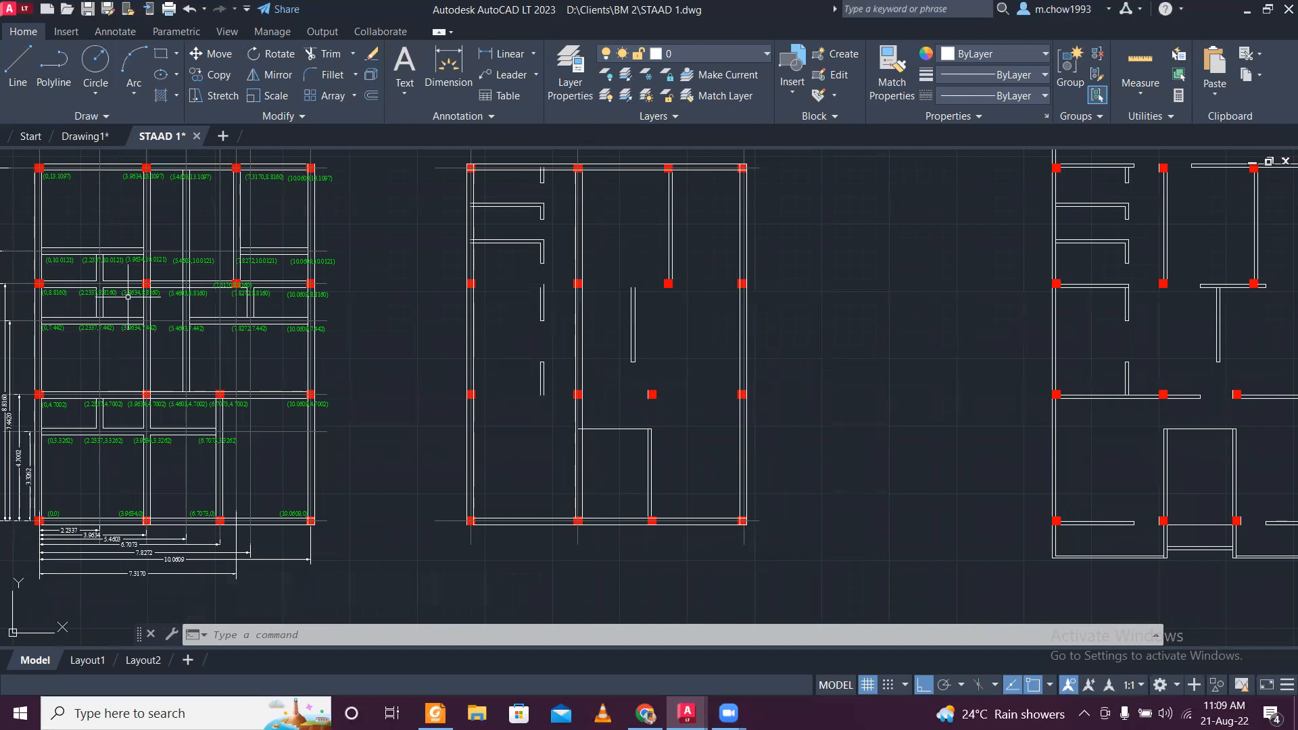
{"action": "middle_click_drag", "start_coordinate": [987, 358], "coordinate": [728, 398]}
{"action": "middle_click_drag", "start_coordinate": [912, 351], "coordinate": [1102, 339]}
{"action": "middle_click_drag", "start_coordinate": [111, 309], "coordinate": [285, 331]}
{"action": "scroll", "coordinate": [148, 335], "scroll_direction": "up", "scroll_amount": 3}
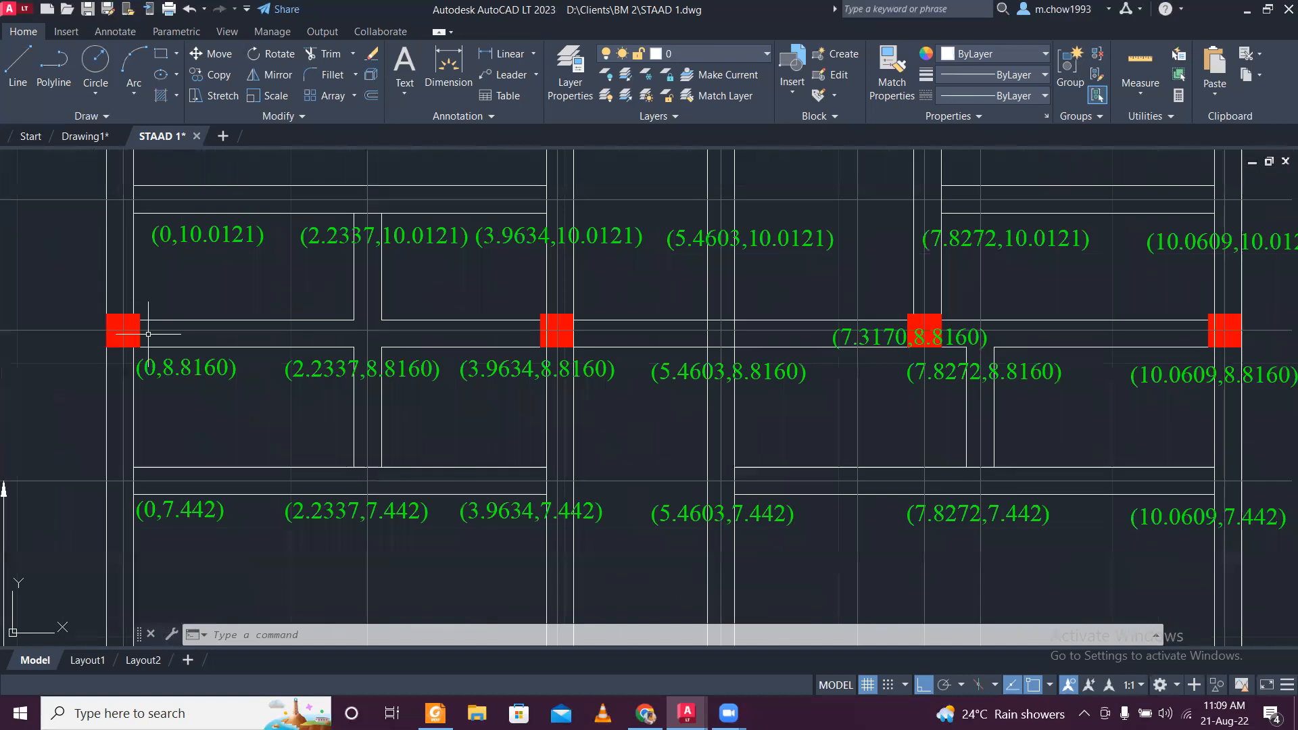
{"action": "scroll", "coordinate": [148, 336], "scroll_direction": "up", "scroll_amount": 2}
{"action": "left_click", "coordinate": [190, 354]}
{"action": "left_click", "coordinate": [179, 303]}
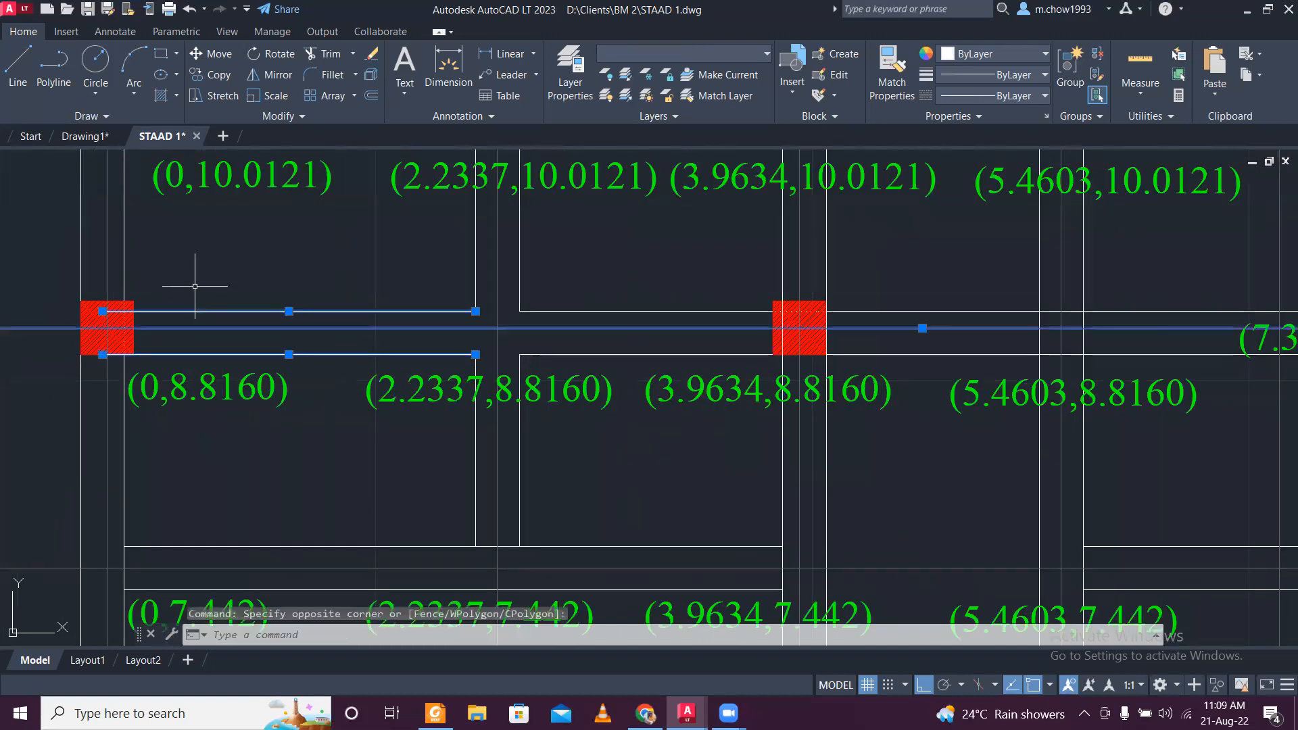
{"action": "scroll", "coordinate": [197, 281], "scroll_direction": "down", "scroll_amount": 5}
{"action": "middle_click_drag", "start_coordinate": [654, 297], "coordinate": [467, 327]}
{"action": "middle_click_drag", "start_coordinate": [278, 342], "coordinate": [551, 350]}
{"action": "scroll", "coordinate": [197, 314], "scroll_direction": "up", "scroll_amount": 2}
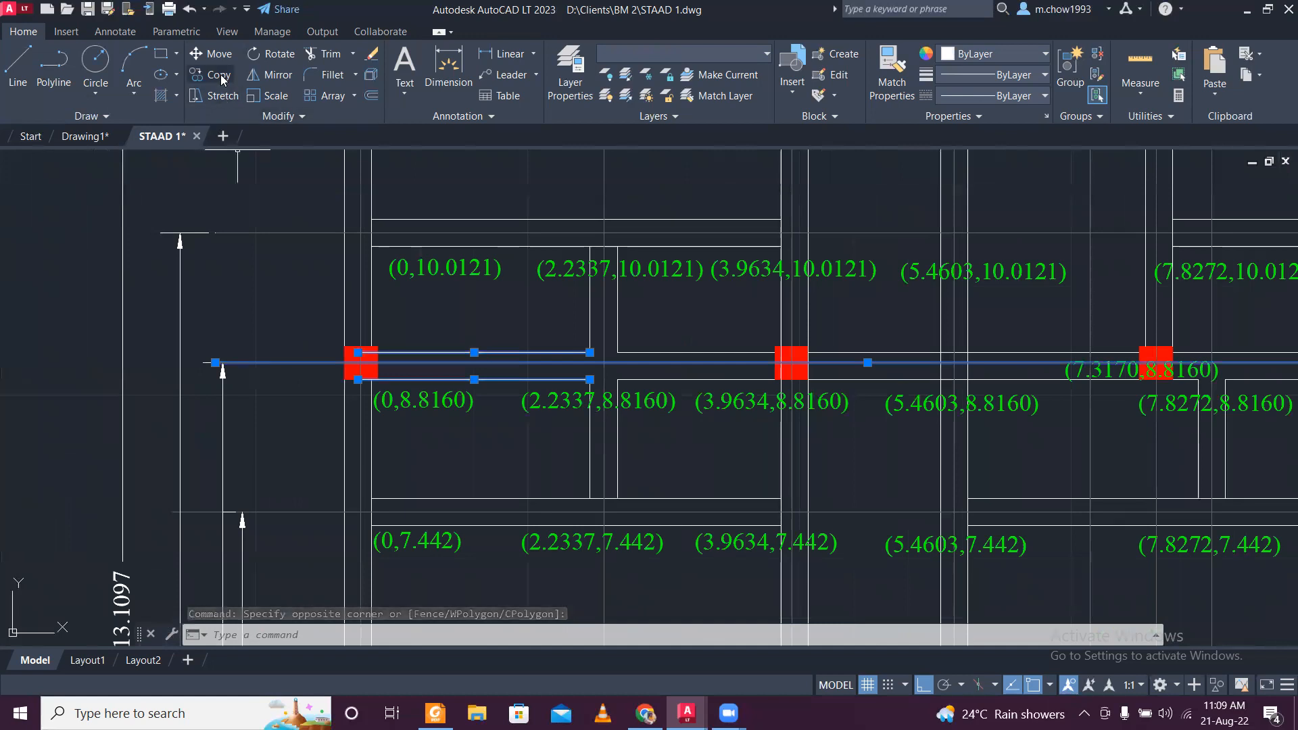
{"action": "left_click", "coordinate": [220, 74]}
{"action": "scroll", "coordinate": [406, 318], "scroll_direction": "up", "scroll_amount": 5}
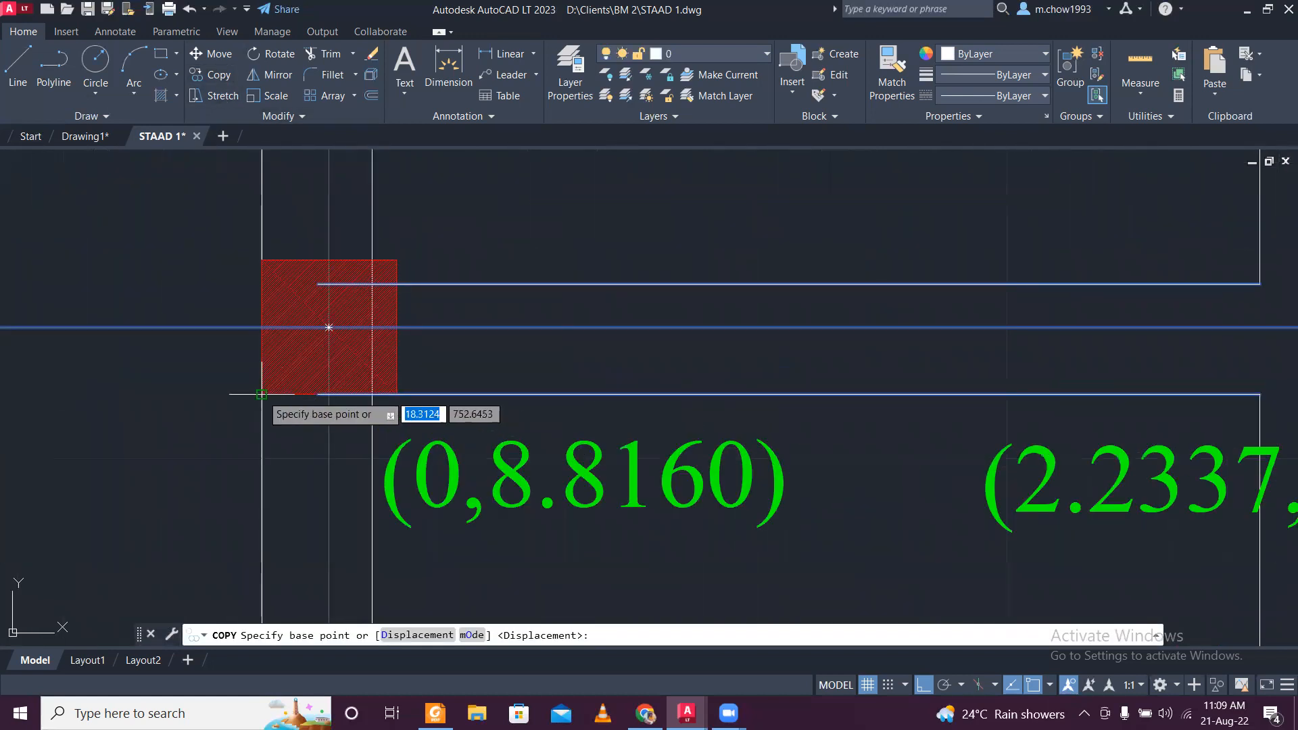
{"action": "left_click", "coordinate": [261, 393]}
{"action": "scroll", "coordinate": [270, 379], "scroll_direction": "down", "scroll_amount": 6}
{"action": "scroll", "coordinate": [335, 378], "scroll_direction": "up", "scroll_amount": 2}
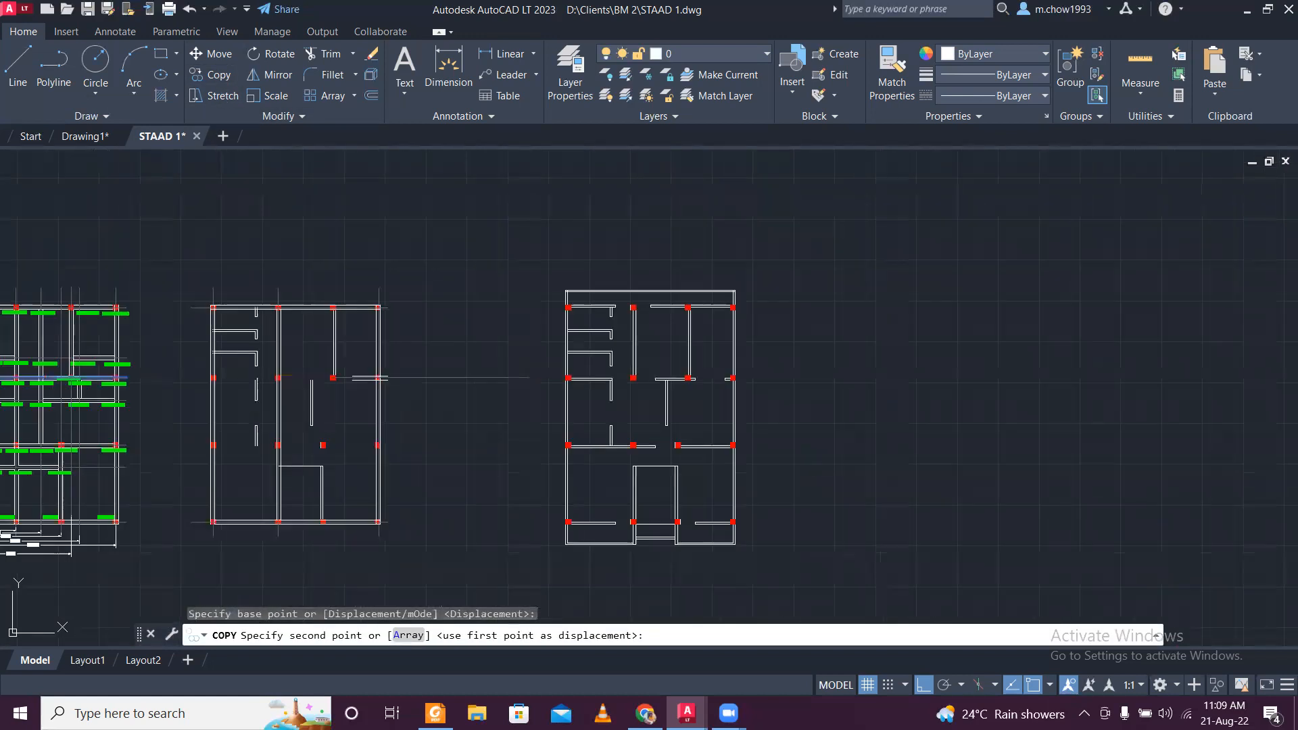
{"action": "scroll", "coordinate": [636, 379], "scroll_direction": "up", "scroll_amount": 5}
{"action": "left_click", "coordinate": [568, 355]}
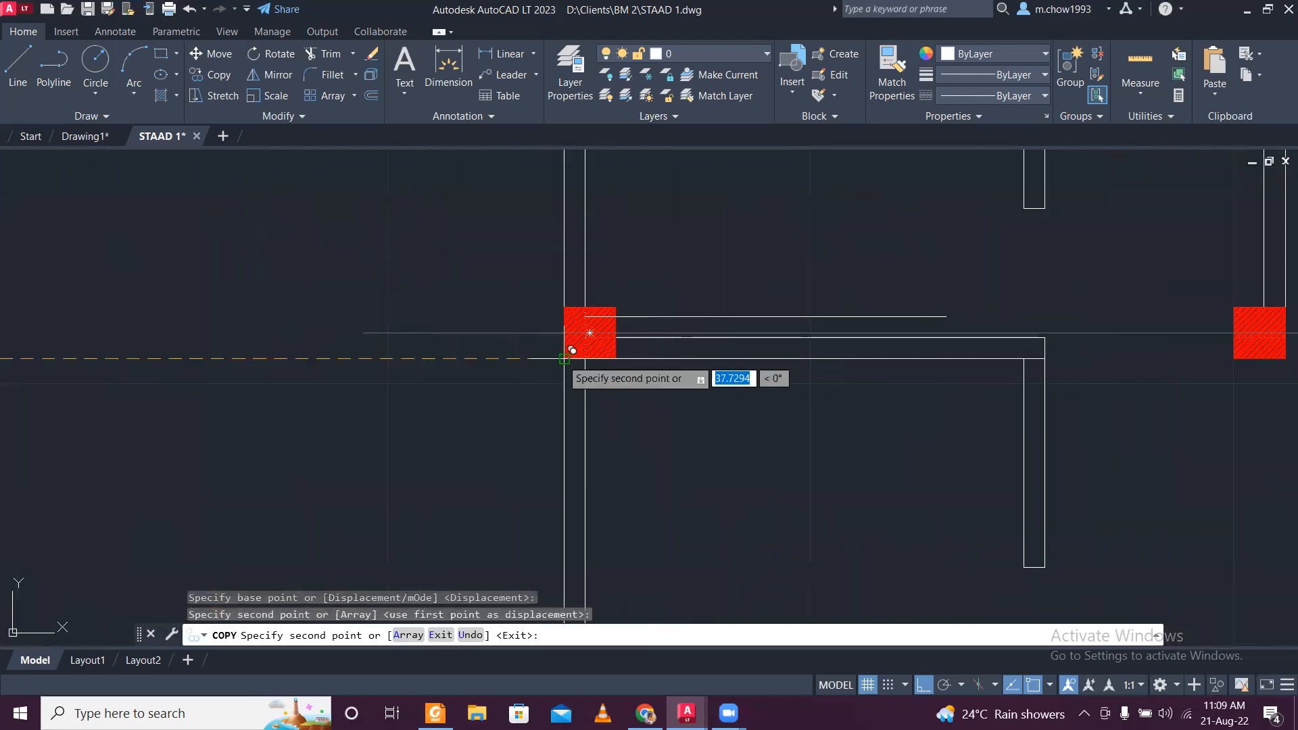
{"action": "key", "text": "Escape"}
{"action": "scroll", "coordinate": [422, 373], "scroll_direction": "down", "scroll_amount": 3}
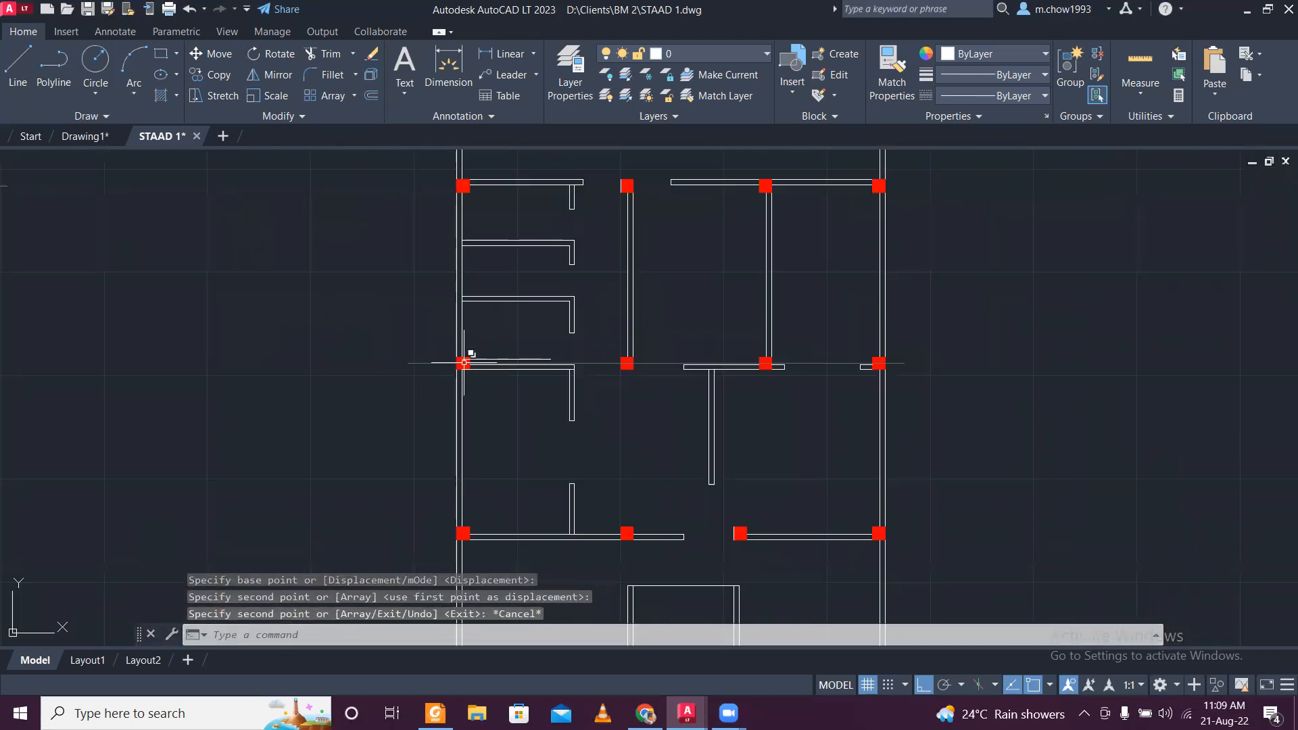
{"action": "scroll", "coordinate": [463, 363], "scroll_direction": "down", "scroll_amount": 3}
{"action": "scroll", "coordinate": [498, 372], "scroll_direction": "up", "scroll_amount": 5}
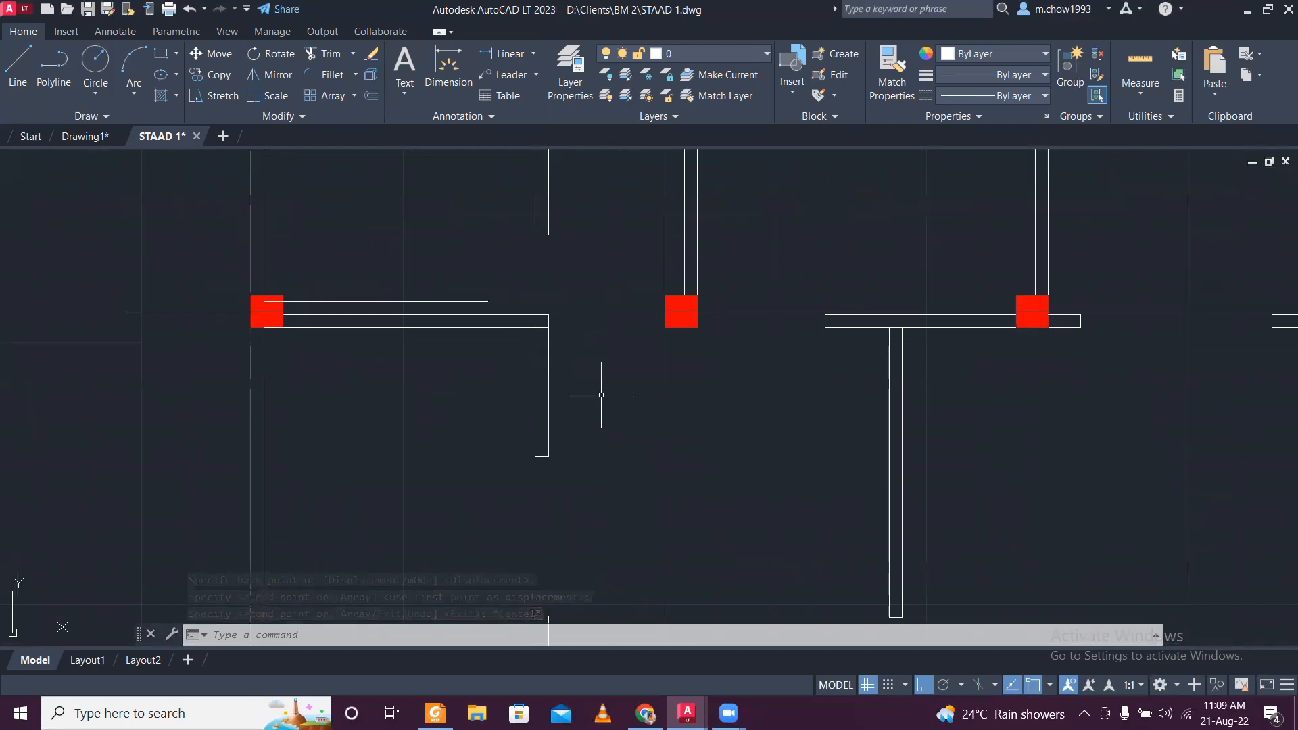
Erase the upper line of the wall at the first column of the original floor plan's second row and trim its protruding end line.
{"action": "scroll", "coordinate": [550, 327], "scroll_direction": "up", "scroll_amount": 2}
{"action": "scroll", "coordinate": [540, 320], "scroll_direction": "up", "scroll_amount": 2}
{"action": "left_click", "coordinate": [531, 314]}
{"action": "left_click", "coordinate": [519, 296]}
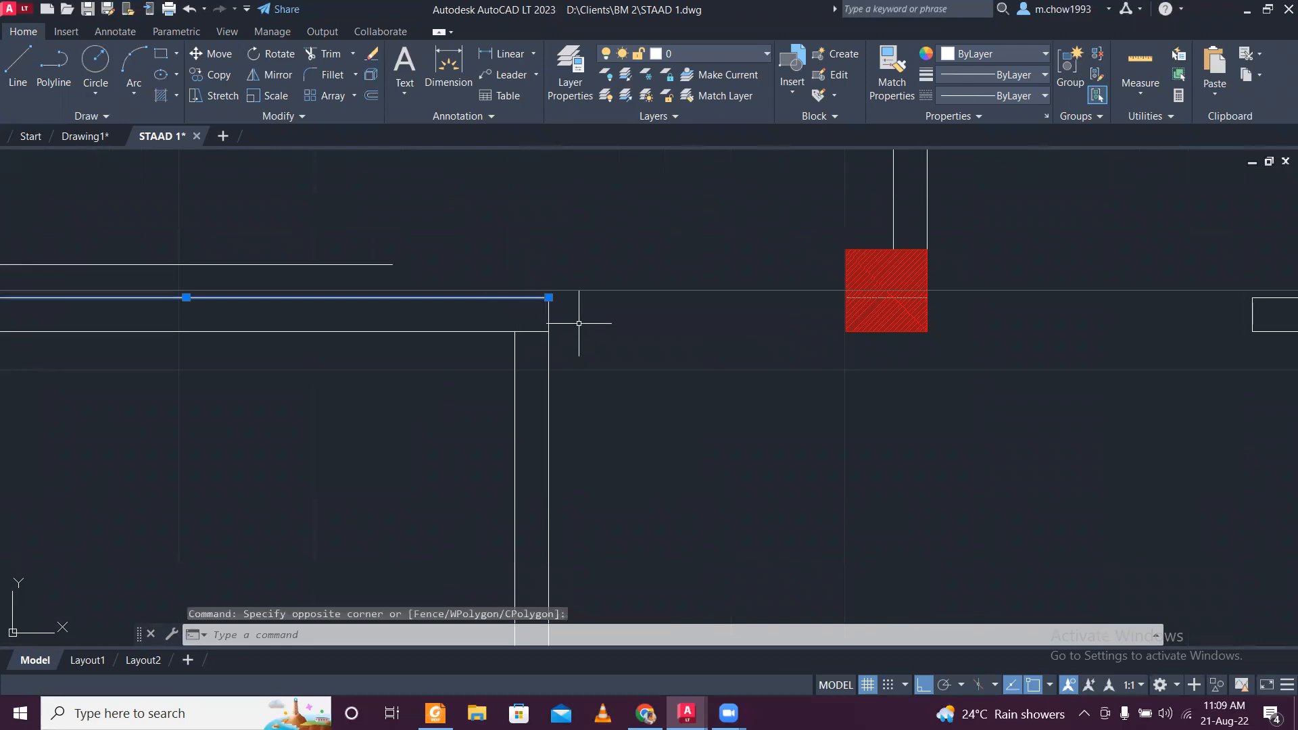
{"action": "key", "text": "Delete"}
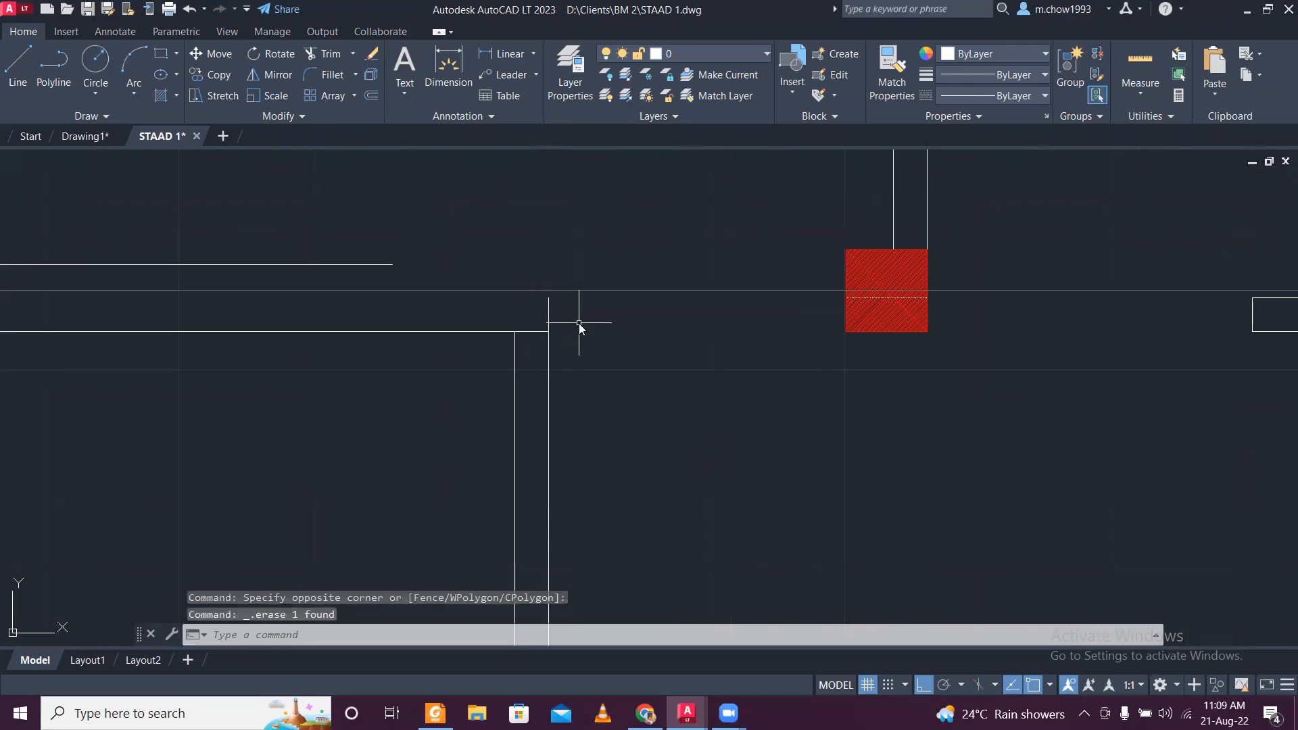
{"action": "type", "text": "tr"}
{"action": "key", "text": "space"}
{"action": "left_click_drag", "start_coordinate": [573, 317], "coordinate": [522, 306]}
{"action": "scroll", "coordinate": [531, 337], "scroll_direction": "down", "scroll_amount": 3}
{"action": "scroll", "coordinate": [661, 359], "scroll_direction": "down", "scroll_amount": 3}
{"action": "scroll", "coordinate": [650, 380], "scroll_direction": "up", "scroll_amount": 3}
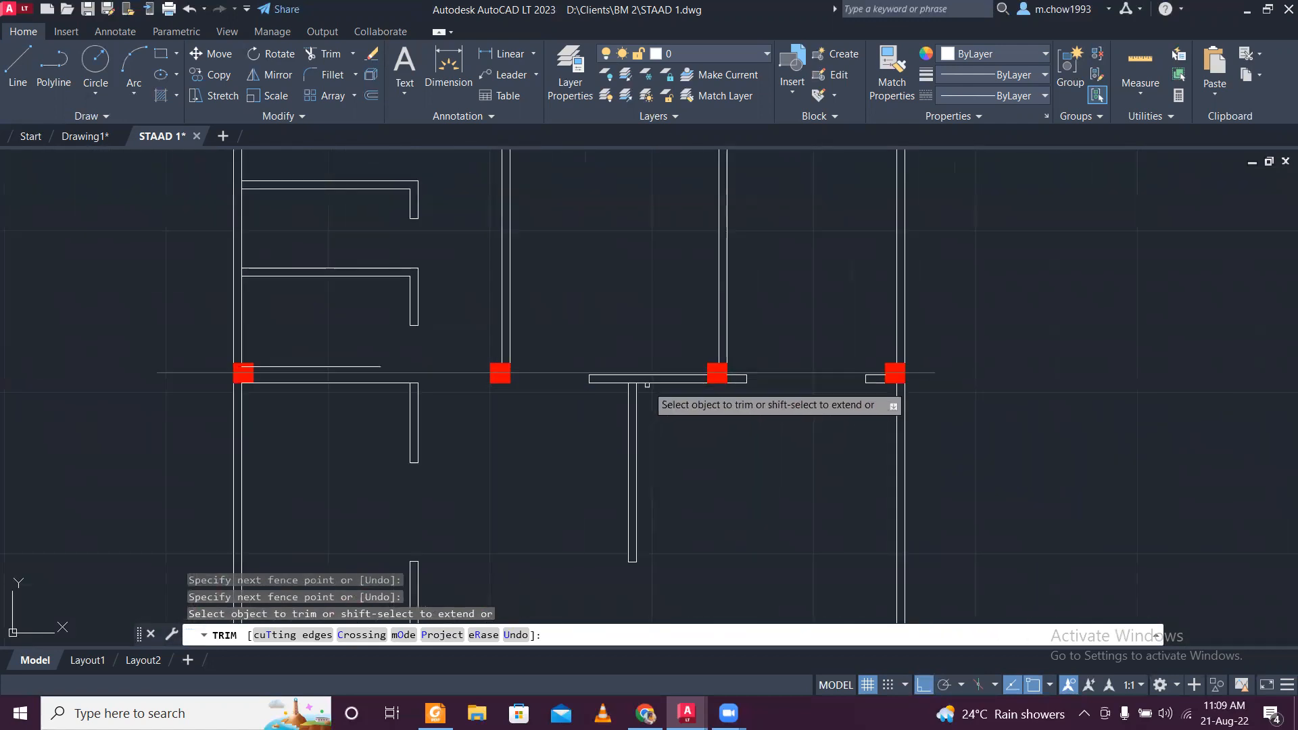
{"action": "scroll", "coordinate": [541, 406], "scroll_direction": "down", "scroll_amount": 3}
{"action": "scroll", "coordinate": [568, 407], "scroll_direction": "up", "scroll_amount": 3}
{"action": "key", "text": "Escape"}
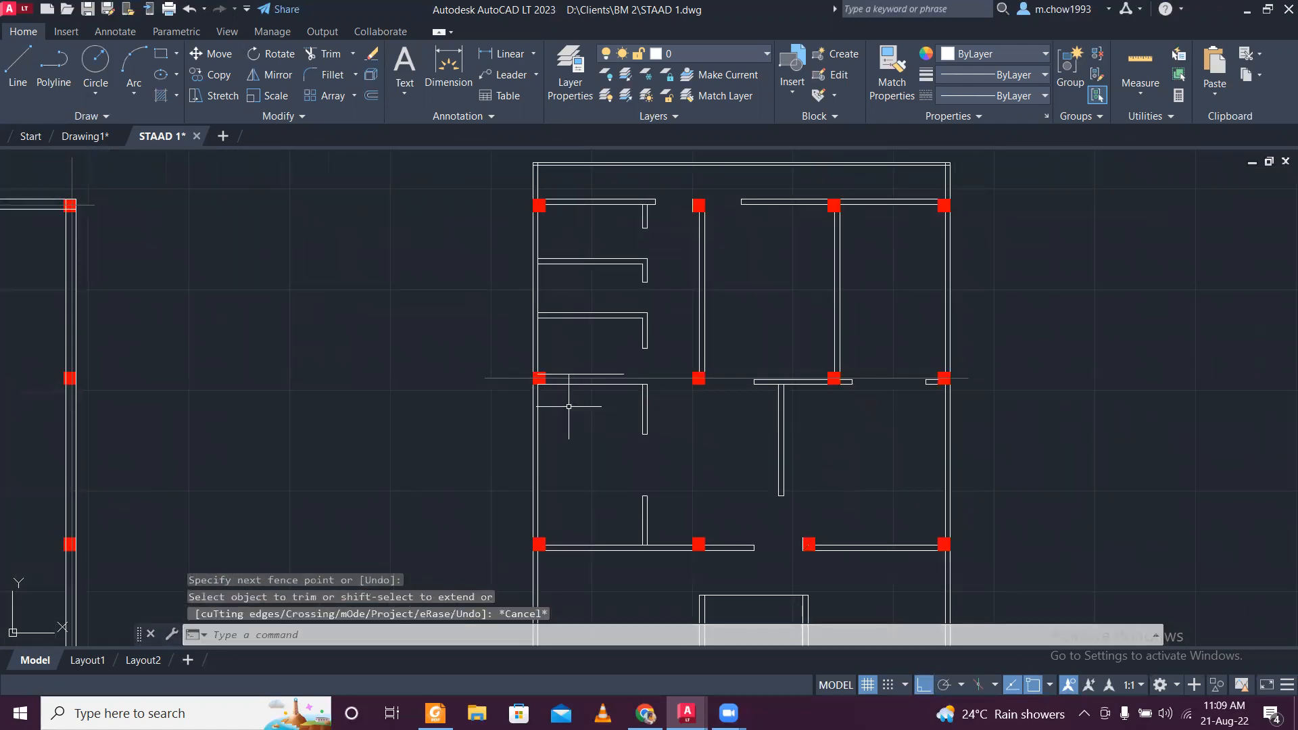
Copy the beam lines and centerline of the 8.8160 row from the dimensioned plan to the beam layout's second column row, matching lower-left column corners.
{"action": "scroll", "coordinate": [569, 407], "scroll_direction": "down", "scroll_amount": 4}
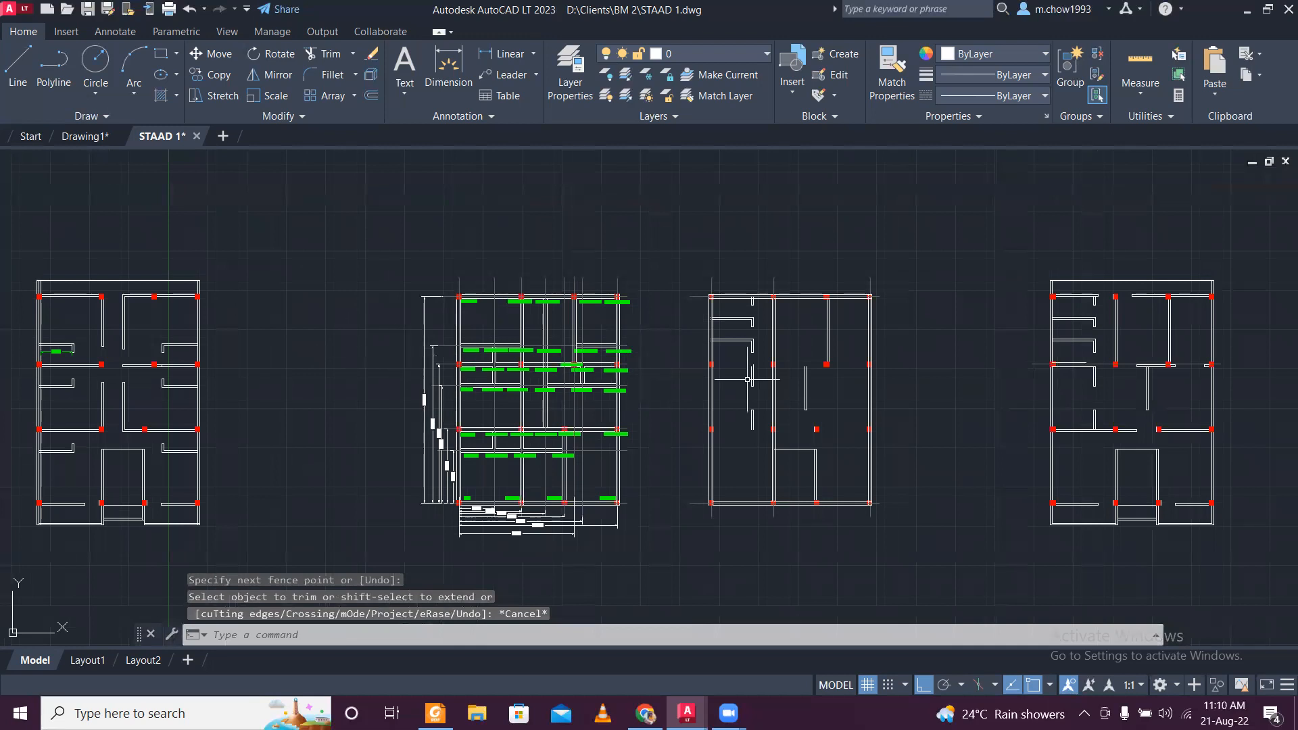
{"action": "scroll", "coordinate": [502, 386], "scroll_direction": "up", "scroll_amount": 8}
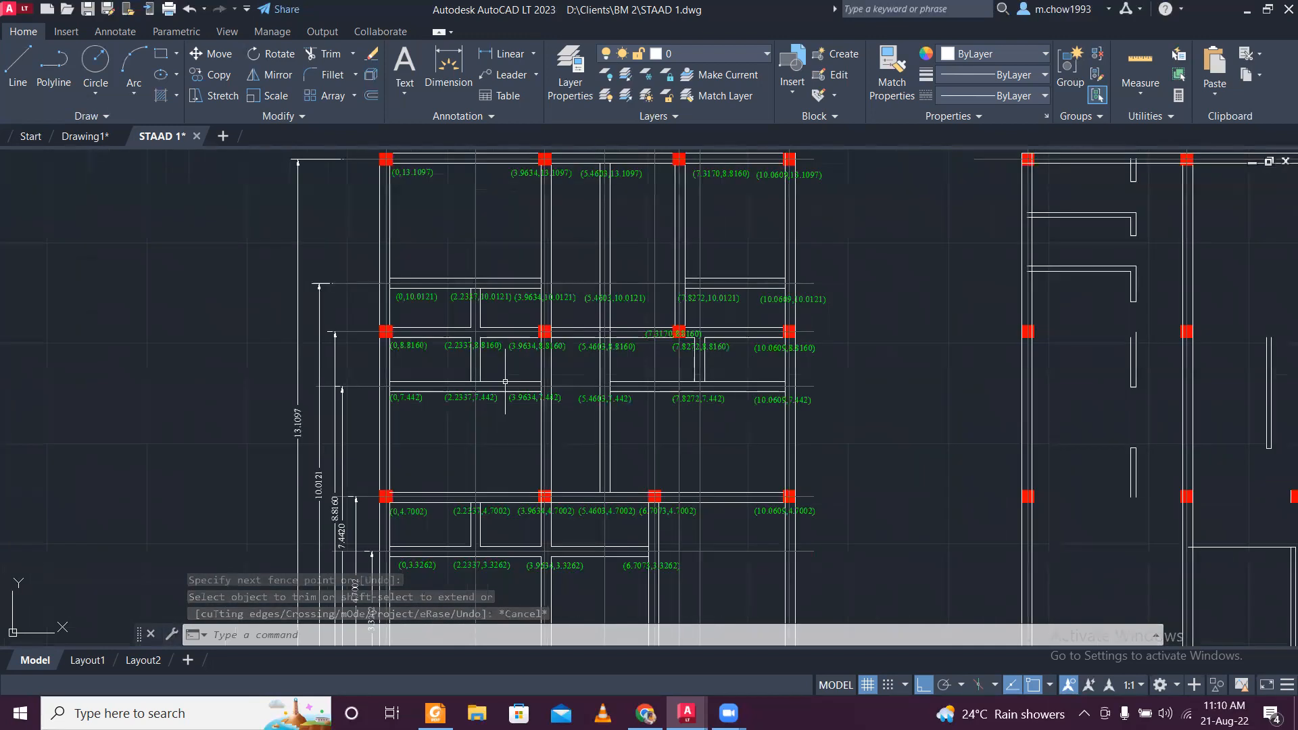
{"action": "scroll", "coordinate": [471, 360], "scroll_direction": "down", "scroll_amount": 2}
{"action": "scroll", "coordinate": [466, 362], "scroll_direction": "up", "scroll_amount": 4}
{"action": "left_click", "coordinate": [464, 360]}
{"action": "left_click", "coordinate": [446, 278]}
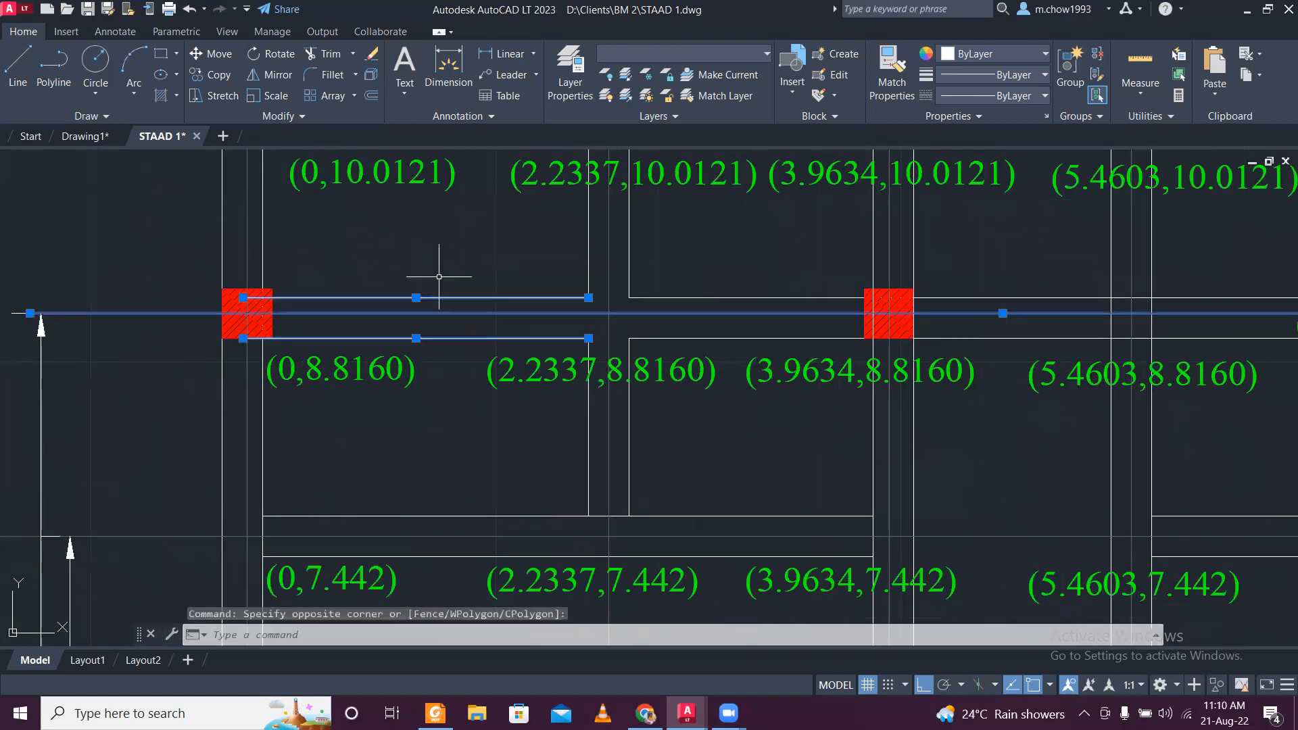
{"action": "scroll", "coordinate": [440, 284], "scroll_direction": "down", "scroll_amount": 2}
{"action": "scroll", "coordinate": [595, 290], "scroll_direction": "up", "scroll_amount": 5}
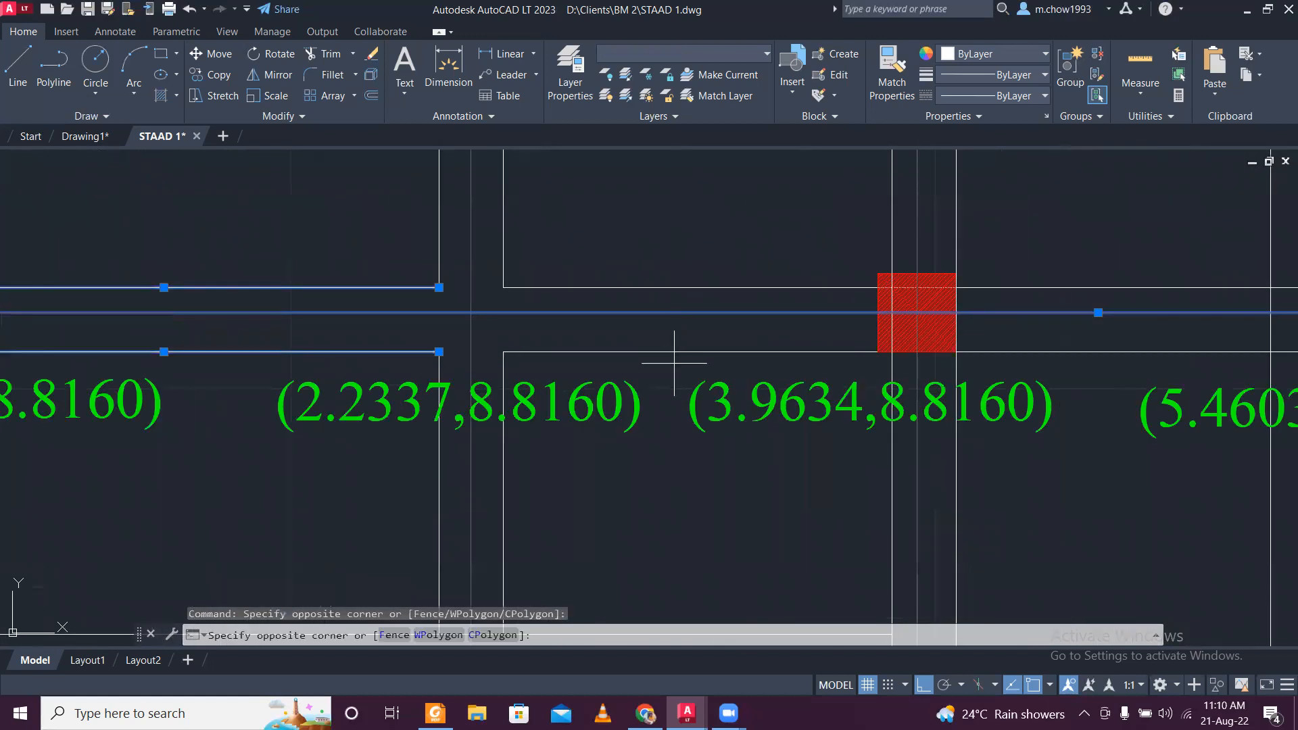
{"action": "left_click", "coordinate": [641, 261]}
{"action": "scroll", "coordinate": [620, 276], "scroll_direction": "down", "scroll_amount": 2}
{"action": "middle_click_drag", "start_coordinate": [860, 300], "coordinate": [399, 431]}
{"action": "scroll", "coordinate": [400, 430], "scroll_direction": "down", "scroll_amount": 3}
{"action": "scroll", "coordinate": [368, 365], "scroll_direction": "up", "scroll_amount": 2}
{"action": "scroll", "coordinate": [369, 365], "scroll_direction": "up", "scroll_amount": 3}
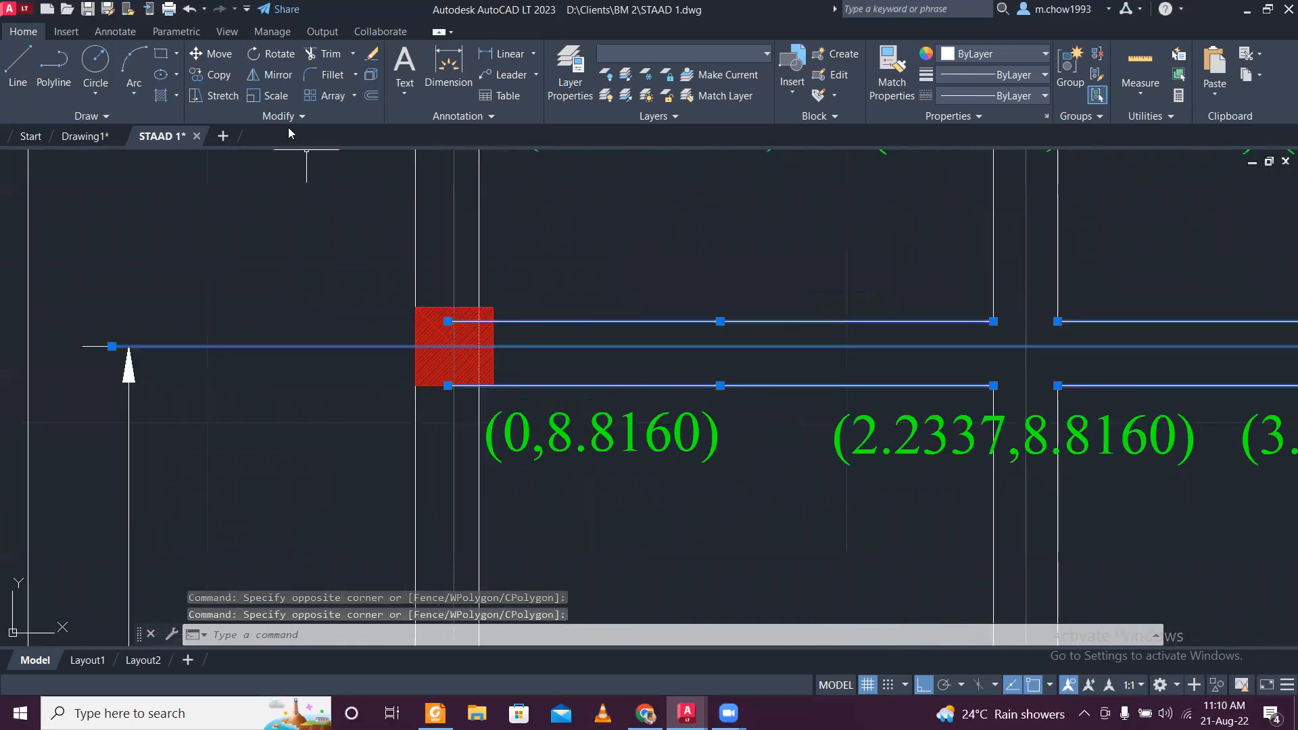
{"action": "left_click", "coordinate": [203, 75]}
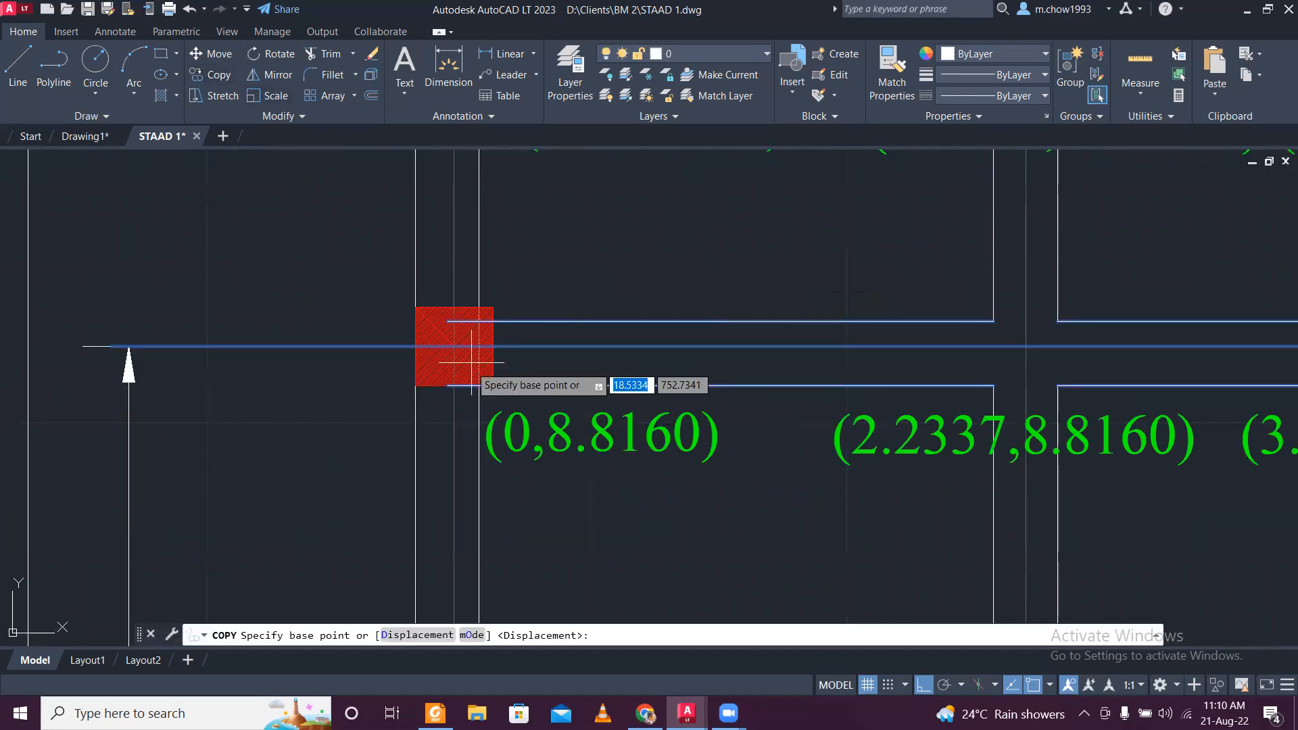
{"action": "left_click", "coordinate": [415, 386]}
{"action": "scroll", "coordinate": [415, 386], "scroll_direction": "down", "scroll_amount": 5}
{"action": "scroll", "coordinate": [801, 358], "scroll_direction": "up", "scroll_amount": 5}
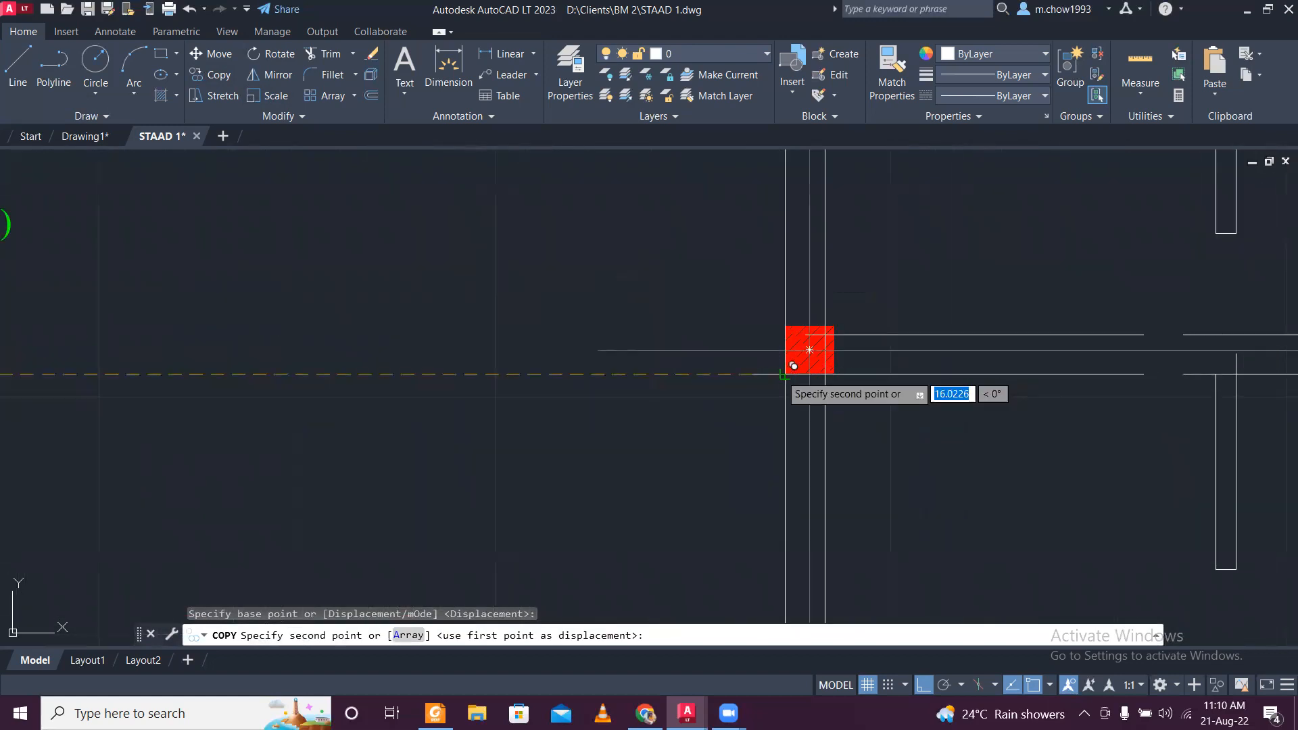
{"action": "left_click", "coordinate": [795, 365]}
{"action": "key", "text": "F1"}
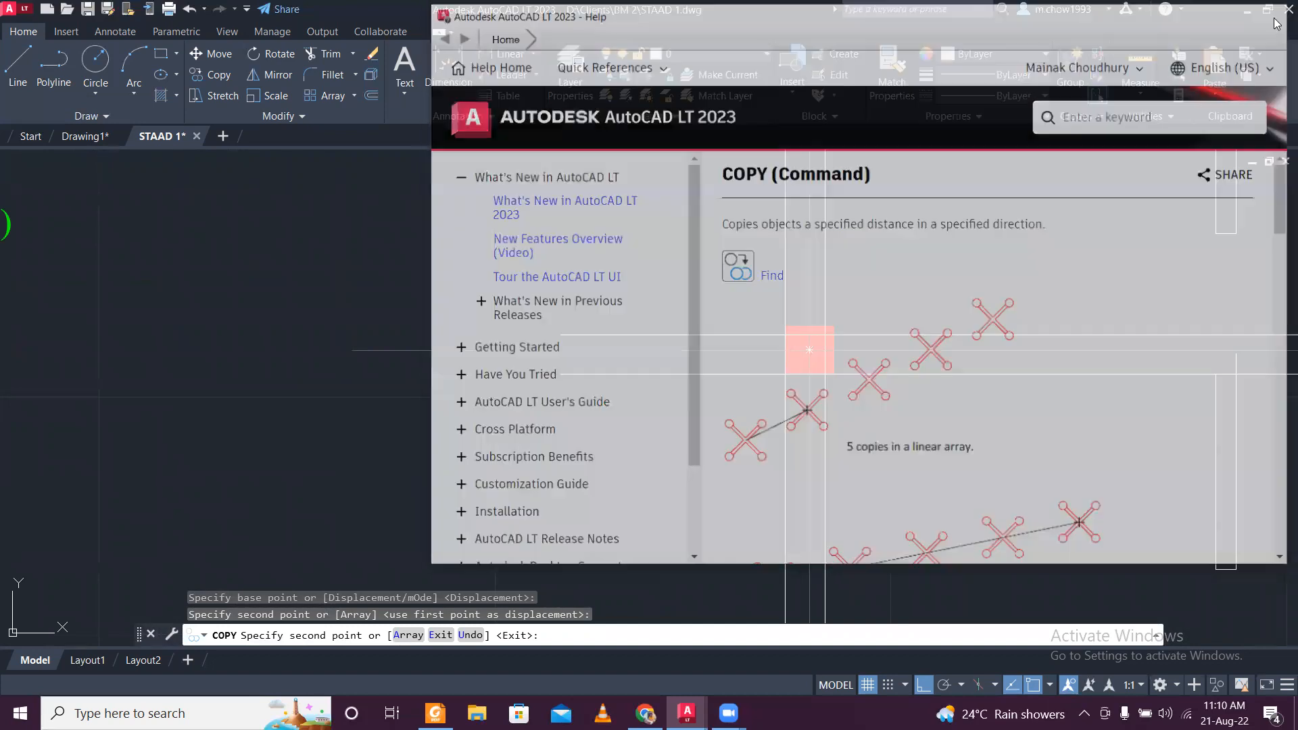
{"action": "left_click", "coordinate": [1272, 14]}
{"action": "key", "text": "Escape"}
{"action": "scroll", "coordinate": [623, 451], "scroll_direction": "down", "scroll_amount": 2}
{"action": "scroll", "coordinate": [808, 432], "scroll_direction": "up", "scroll_amount": 3}
{"action": "left_click", "coordinate": [702, 432]}
{"action": "left_click", "coordinate": [679, 304]}
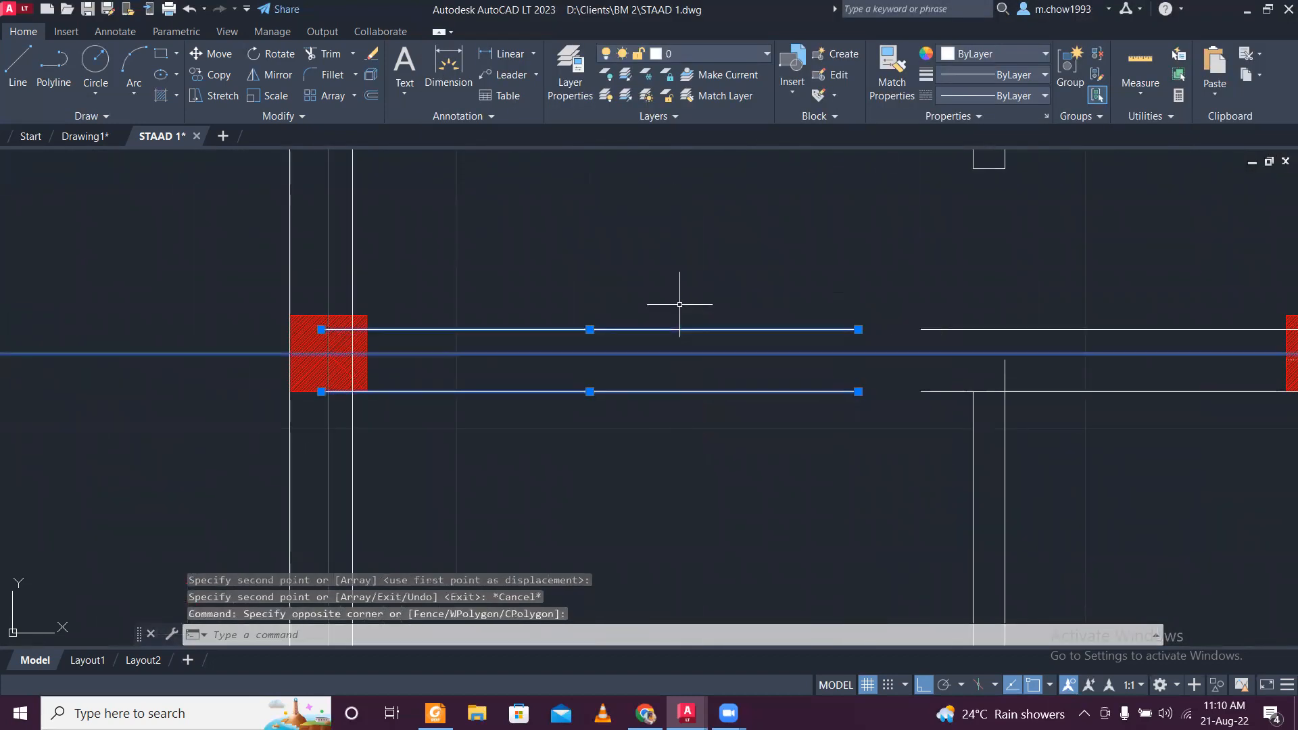
{"action": "scroll", "coordinate": [581, 389], "scroll_direction": "down", "scroll_amount": 2}
{"action": "left_click", "coordinate": [826, 405]}
{"action": "left_click", "coordinate": [811, 322]}
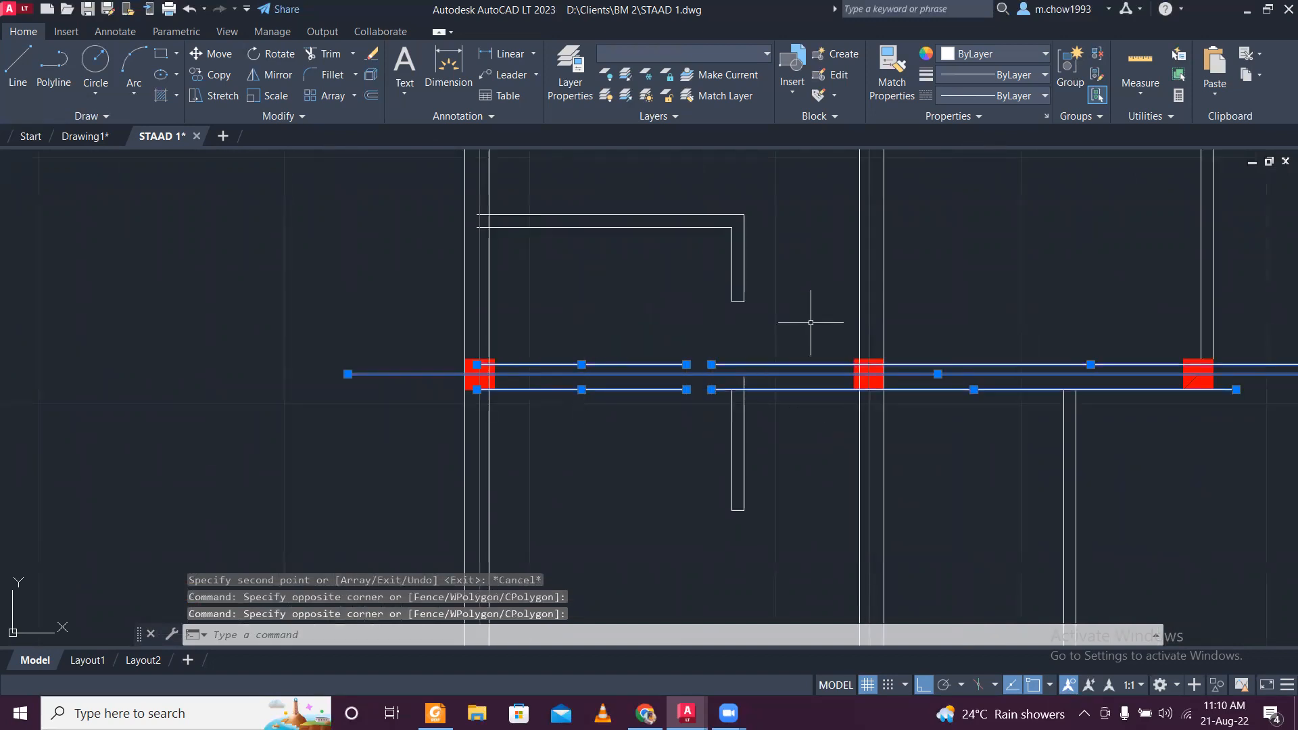
{"action": "left_click", "coordinate": [216, 54]}
{"action": "scroll", "coordinate": [493, 362], "scroll_direction": "up", "scroll_amount": 4}
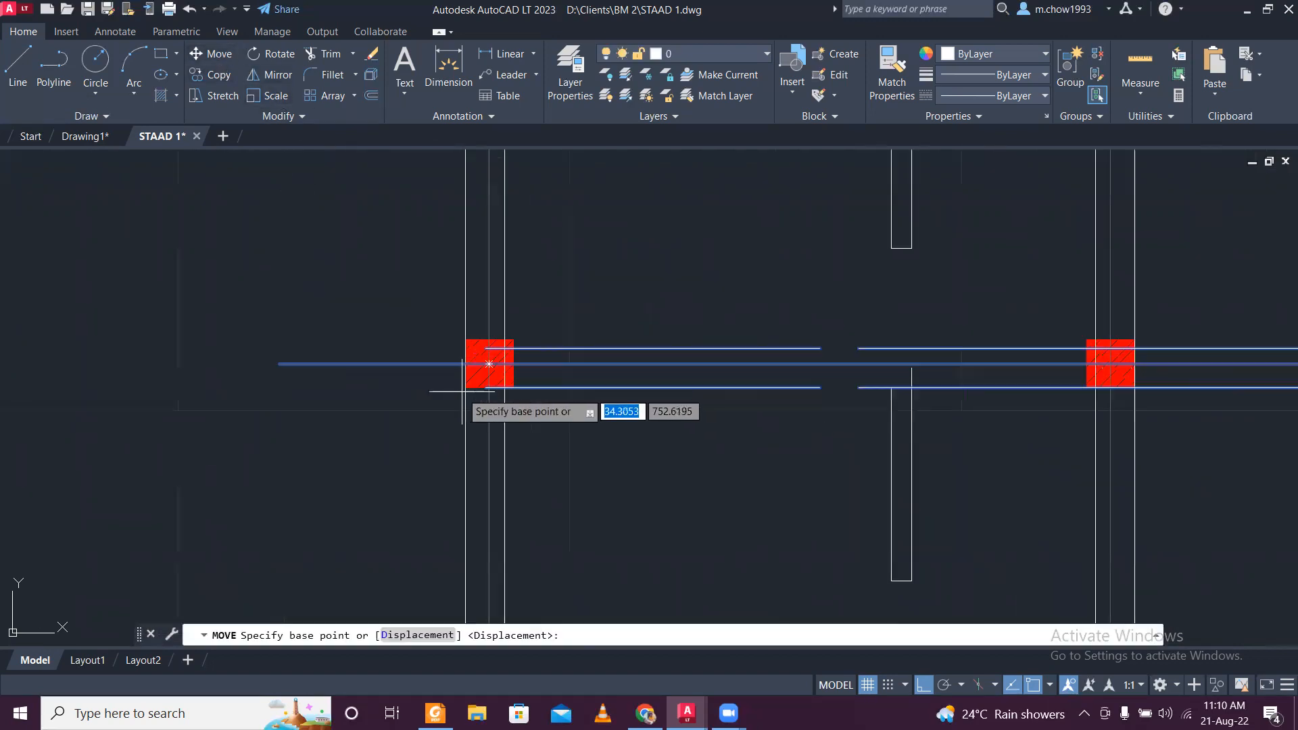
{"action": "left_click", "coordinate": [505, 385]}
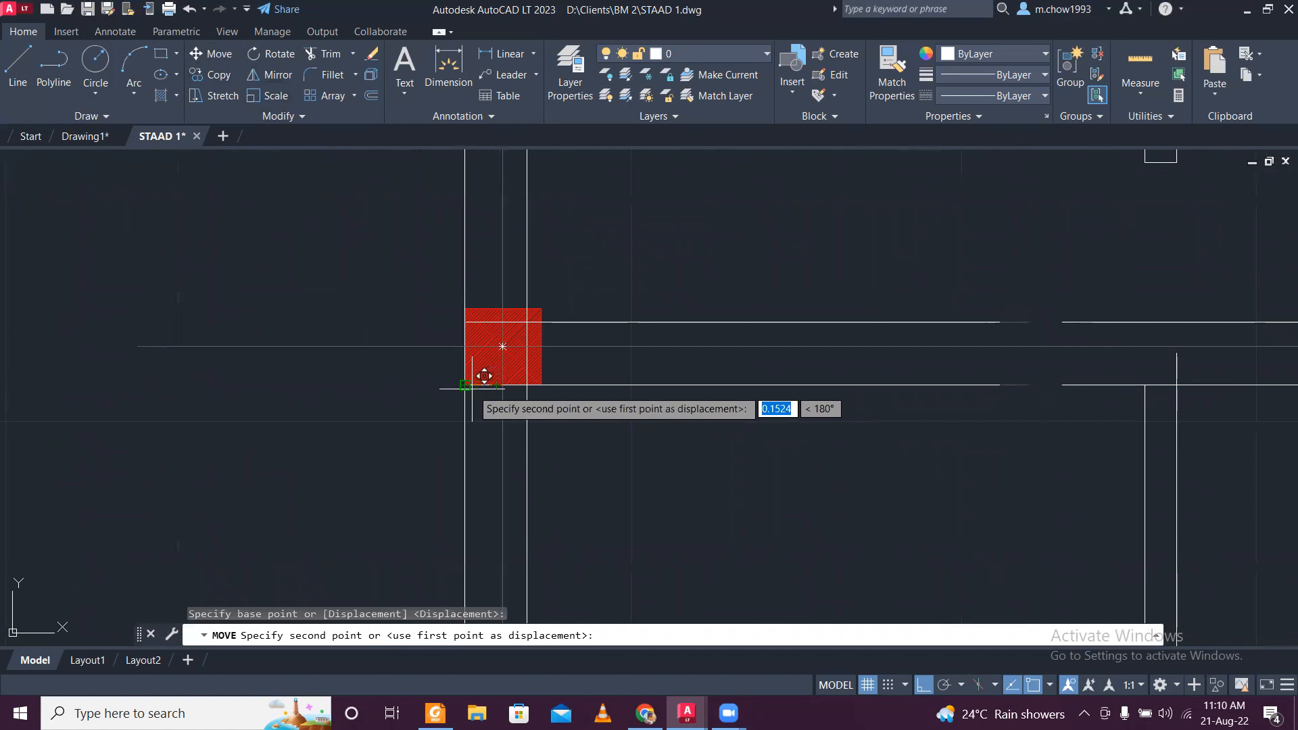
{"action": "key", "text": "Escape"}
Join the two lower line segments of the beam layout's second-row beam into one line, and likewise the two upper segments.
{"action": "scroll", "coordinate": [498, 424], "scroll_direction": "down", "scroll_amount": 2}
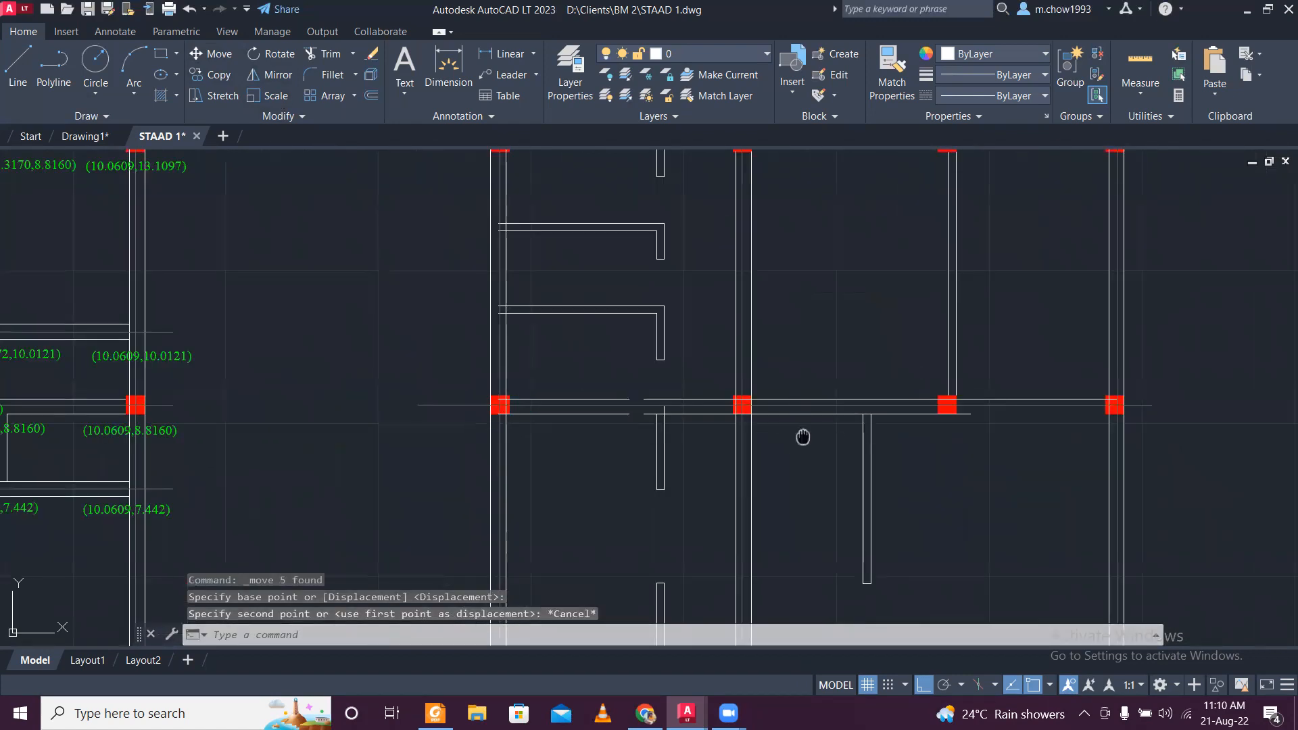
{"action": "middle_click_drag", "start_coordinate": [804, 437], "coordinate": [622, 481]}
{"action": "scroll", "coordinate": [915, 453], "scroll_direction": "up", "scroll_amount": 2}
{"action": "scroll", "coordinate": [916, 453], "scroll_direction": "down", "scroll_amount": 1}
{"action": "middle_click_drag", "start_coordinate": [289, 473], "coordinate": [545, 444]}
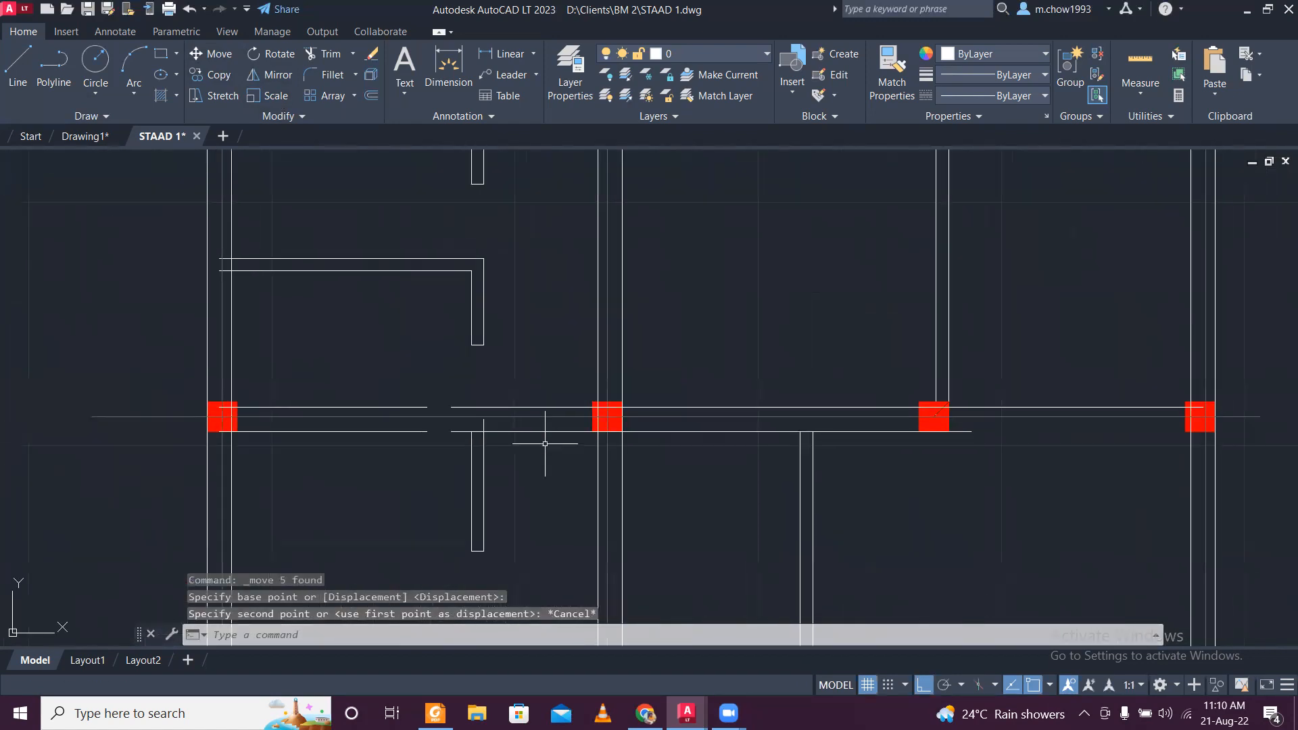
{"action": "scroll", "coordinate": [475, 443], "scroll_direction": "up", "scroll_amount": 4}
{"action": "left_click", "coordinate": [494, 432]}
{"action": "left_click", "coordinate": [335, 404]}
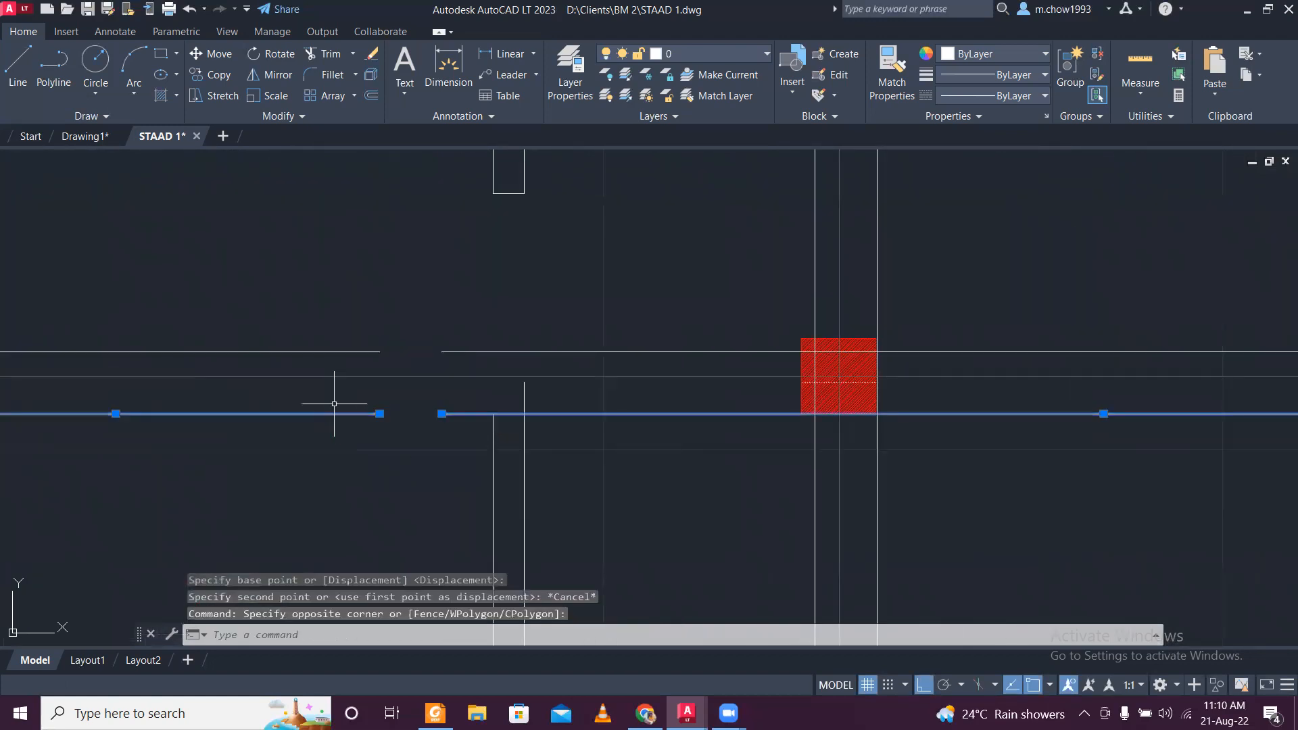
{"action": "type", "text": "J"}
{"action": "key", "text": "Return"}
{"action": "left_click", "coordinate": [325, 298]}
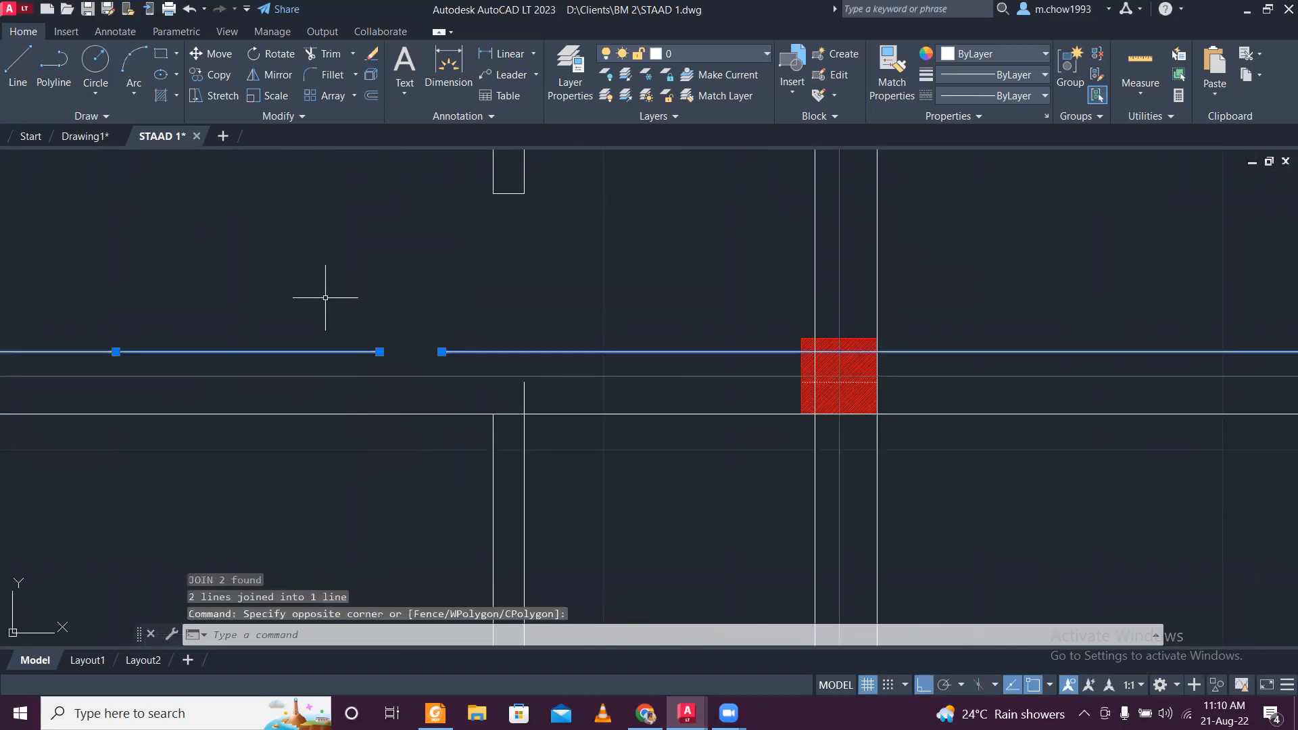
{"action": "type", "text": "J"}
{"action": "key", "text": "Return"}
Stretch the lower line of the second-row beam to the near face of the last column and shorten the upper line to that face.
{"action": "scroll", "coordinate": [551, 354], "scroll_direction": "down", "scroll_amount": 5}
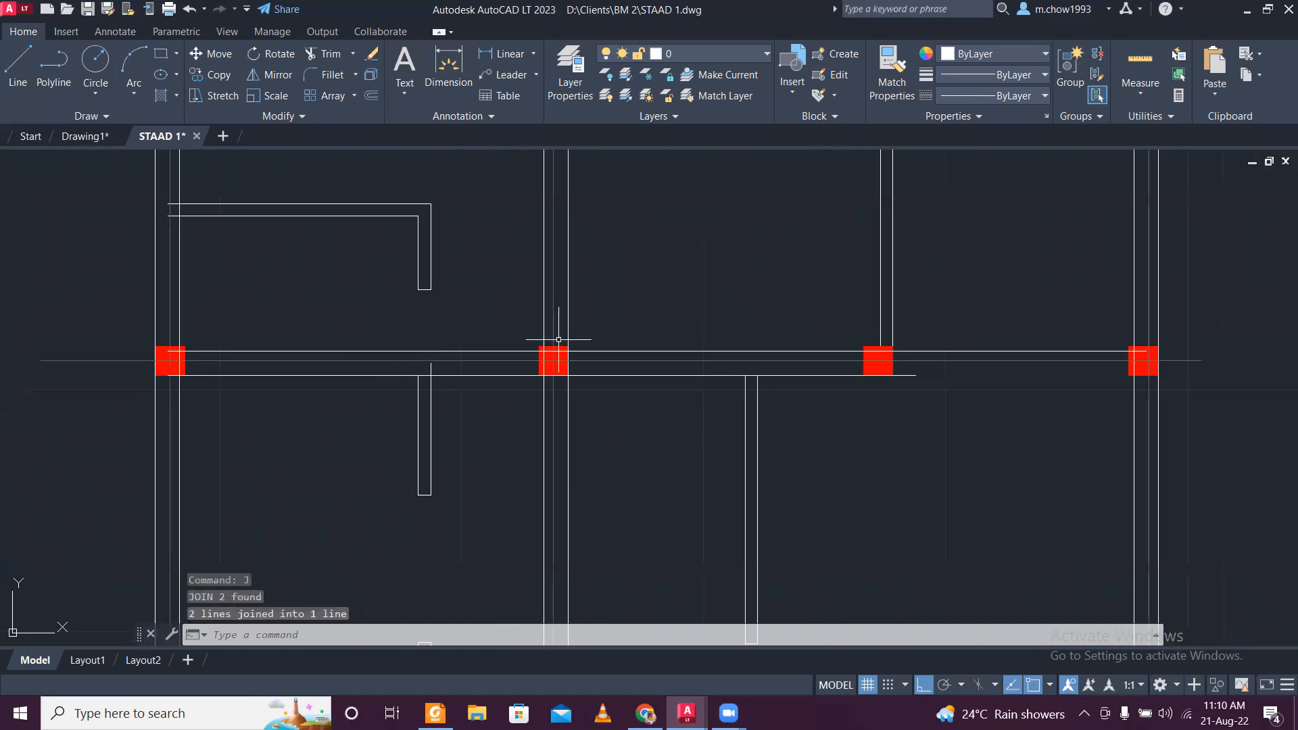
{"action": "scroll", "coordinate": [858, 350], "scroll_direction": "up", "scroll_amount": 4}
{"action": "left_click", "coordinate": [946, 406]}
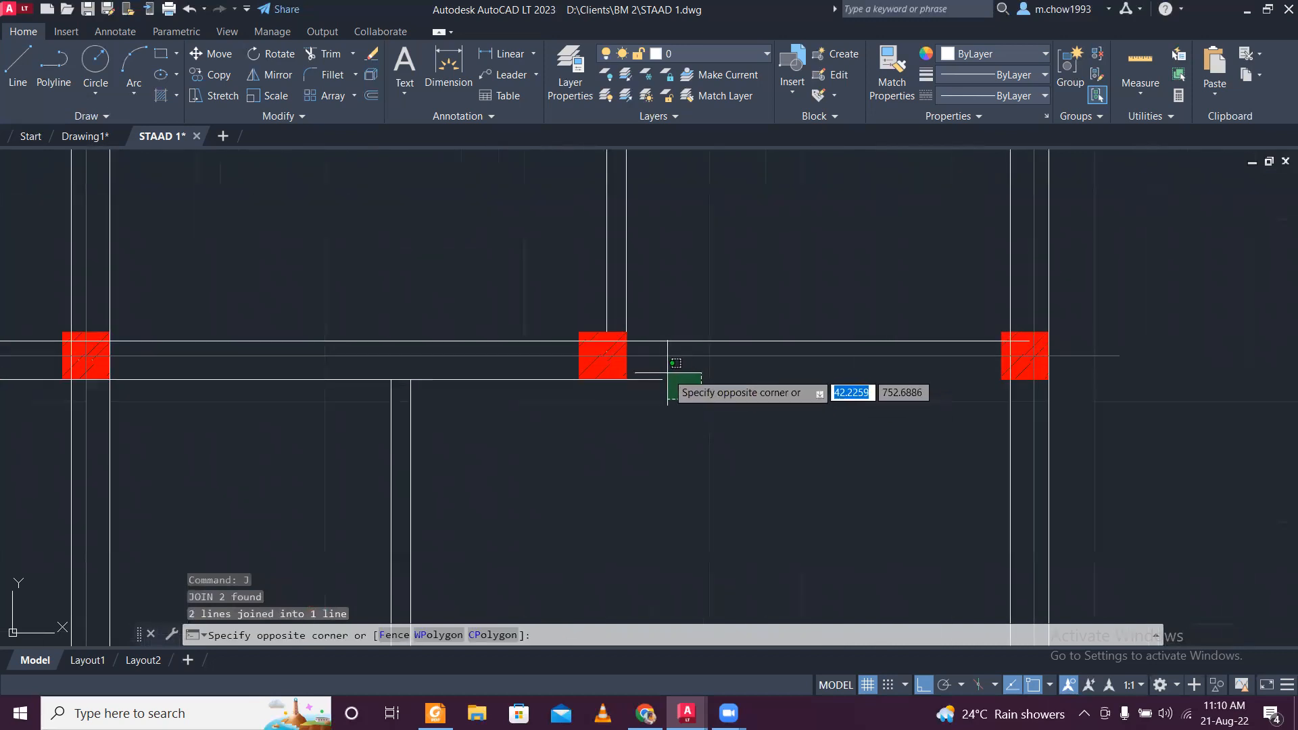
{"action": "left_click", "coordinate": [661, 375]}
{"action": "left_click", "coordinate": [662, 380]}
{"action": "scroll", "coordinate": [998, 375], "scroll_direction": "up", "scroll_amount": 3}
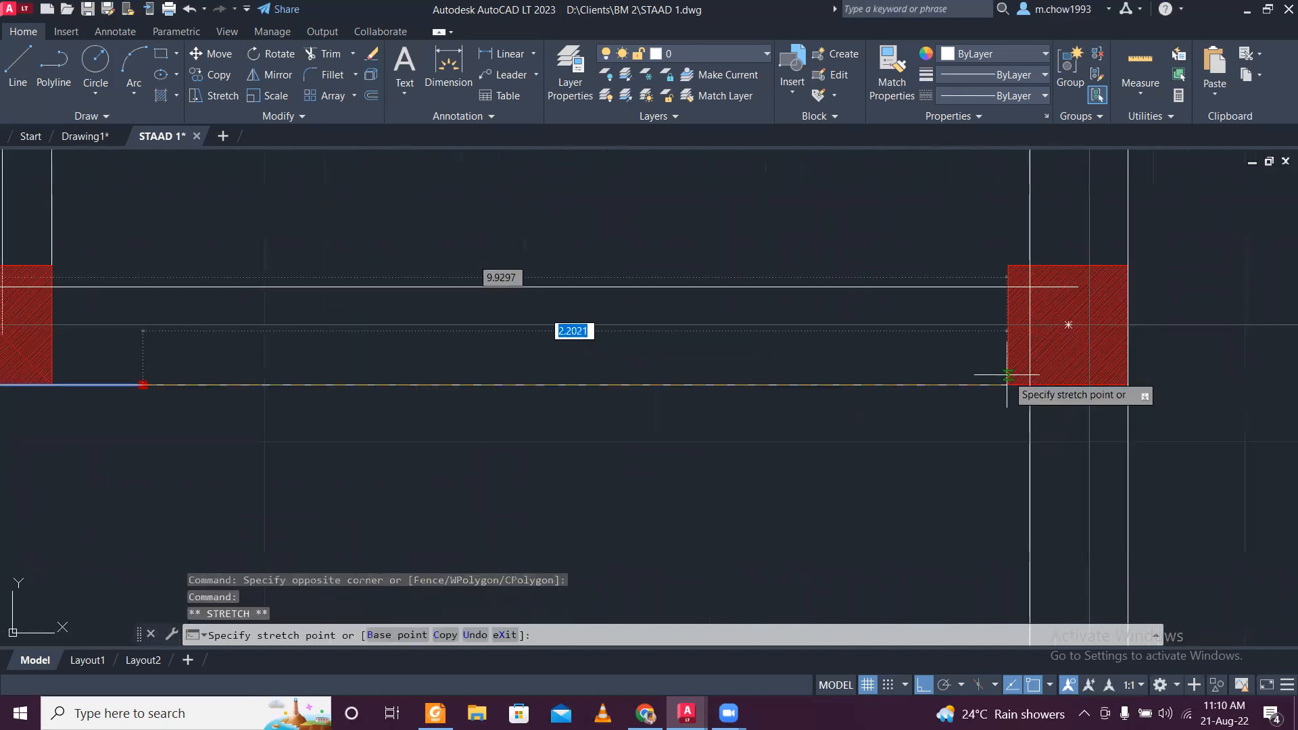
{"action": "key", "text": "Escape"}
{"action": "left_click", "coordinate": [992, 299]}
{"action": "left_click", "coordinate": [980, 259]}
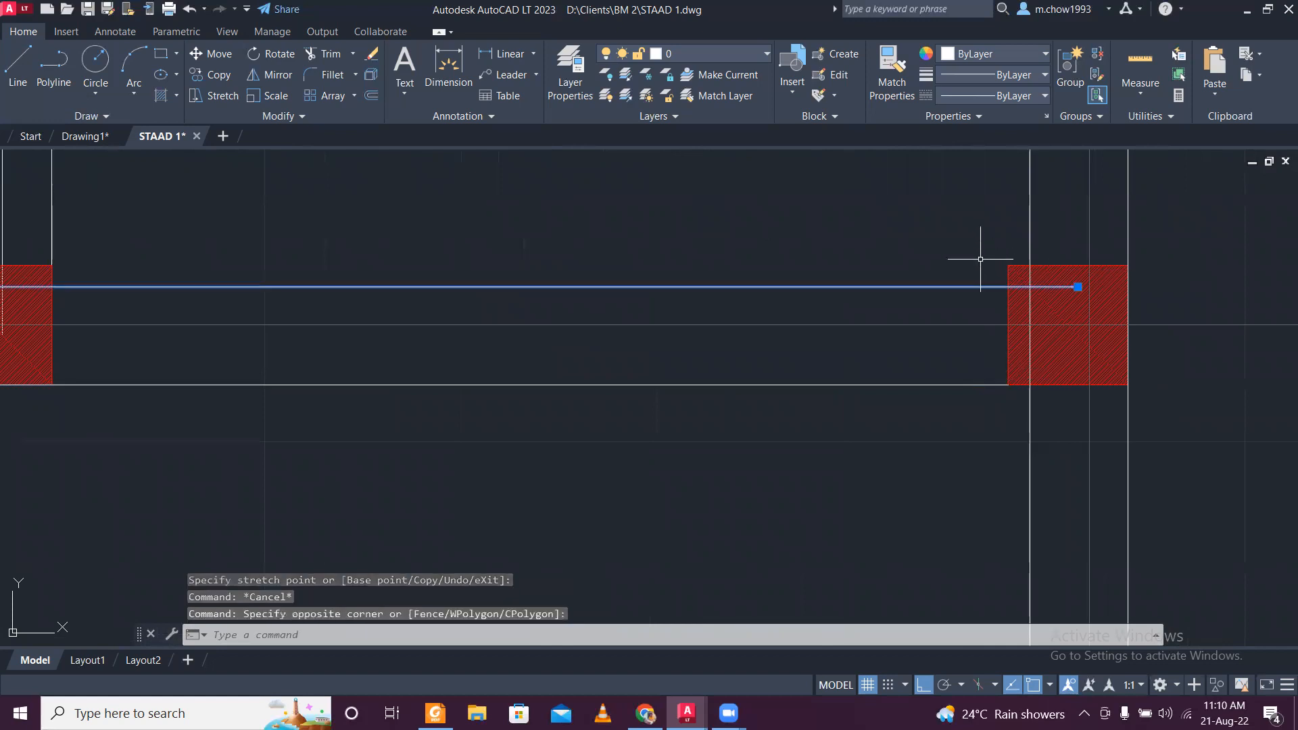
{"action": "left_click", "coordinate": [1078, 287]}
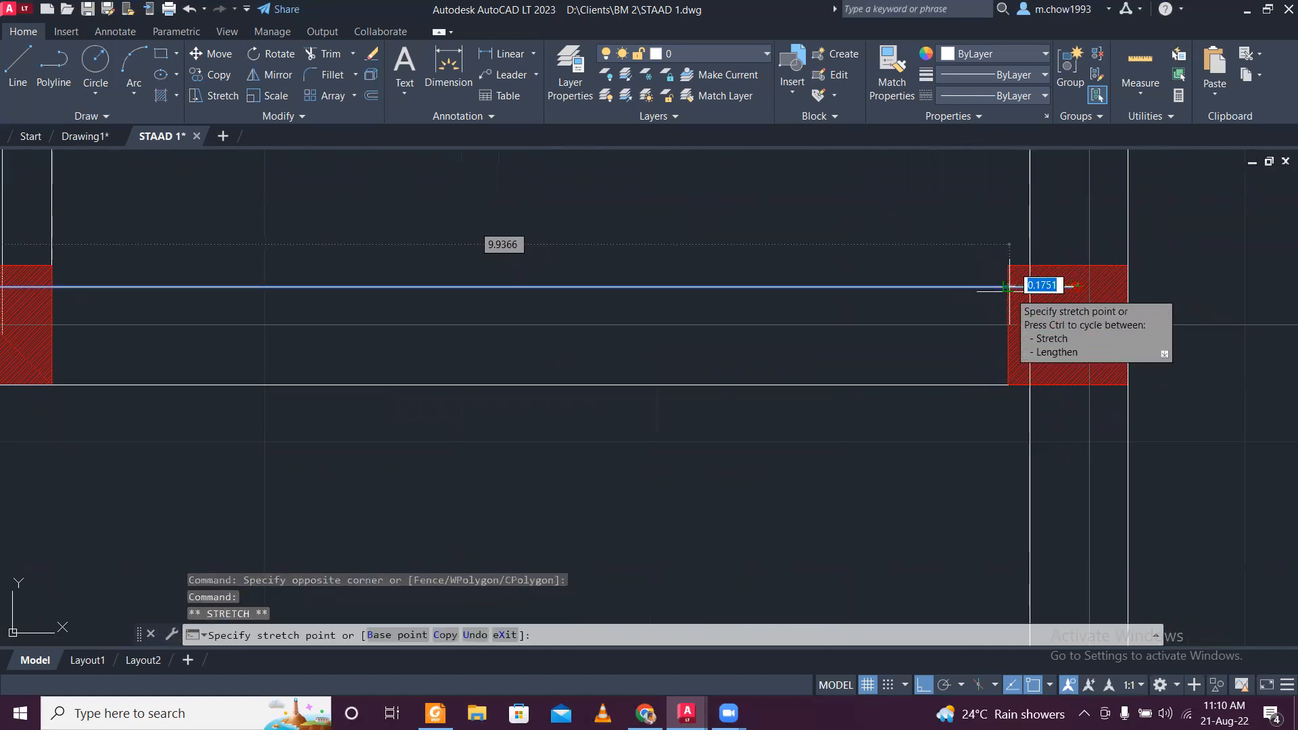
{"action": "key", "text": "Escape"}
Copy the beam lines and centerline of the 4.7002 row from the dimensioned plan to the beam layout's third column row, matching lower-left column corners.
{"action": "scroll", "coordinate": [925, 349], "scroll_direction": "down", "scroll_amount": 4}
{"action": "scroll", "coordinate": [707, 367], "scroll_direction": "down", "scroll_amount": 2}
{"action": "middle_click_drag", "start_coordinate": [687, 398], "coordinate": [829, 361]}
{"action": "middle_click_drag", "start_coordinate": [608, 433], "coordinate": [694, 412]}
{"action": "scroll", "coordinate": [134, 451], "scroll_direction": "up", "scroll_amount": 6}
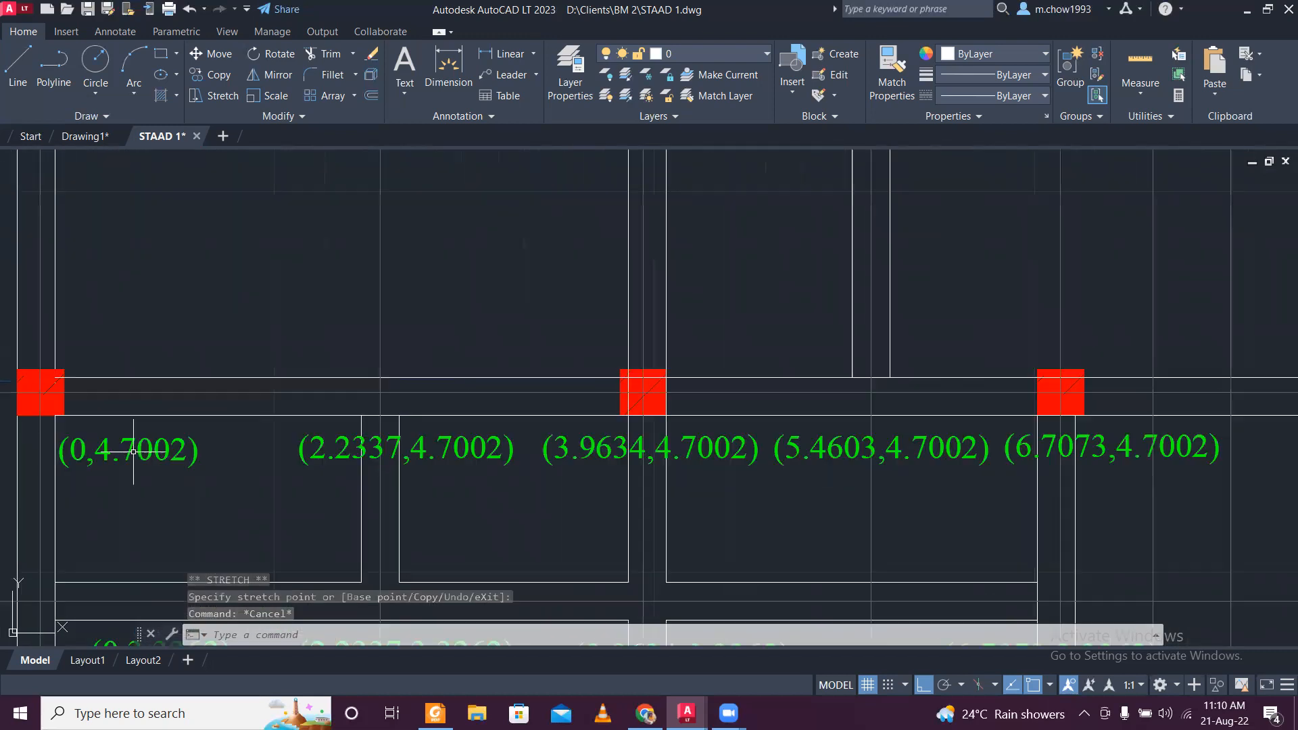
{"action": "scroll", "coordinate": [125, 450], "scroll_direction": "up", "scroll_amount": 3}
{"action": "left_click", "coordinate": [282, 415]}
{"action": "left_click", "coordinate": [203, 282]}
{"action": "middle_click_drag", "start_coordinate": [203, 282], "coordinate": [619, 232]}
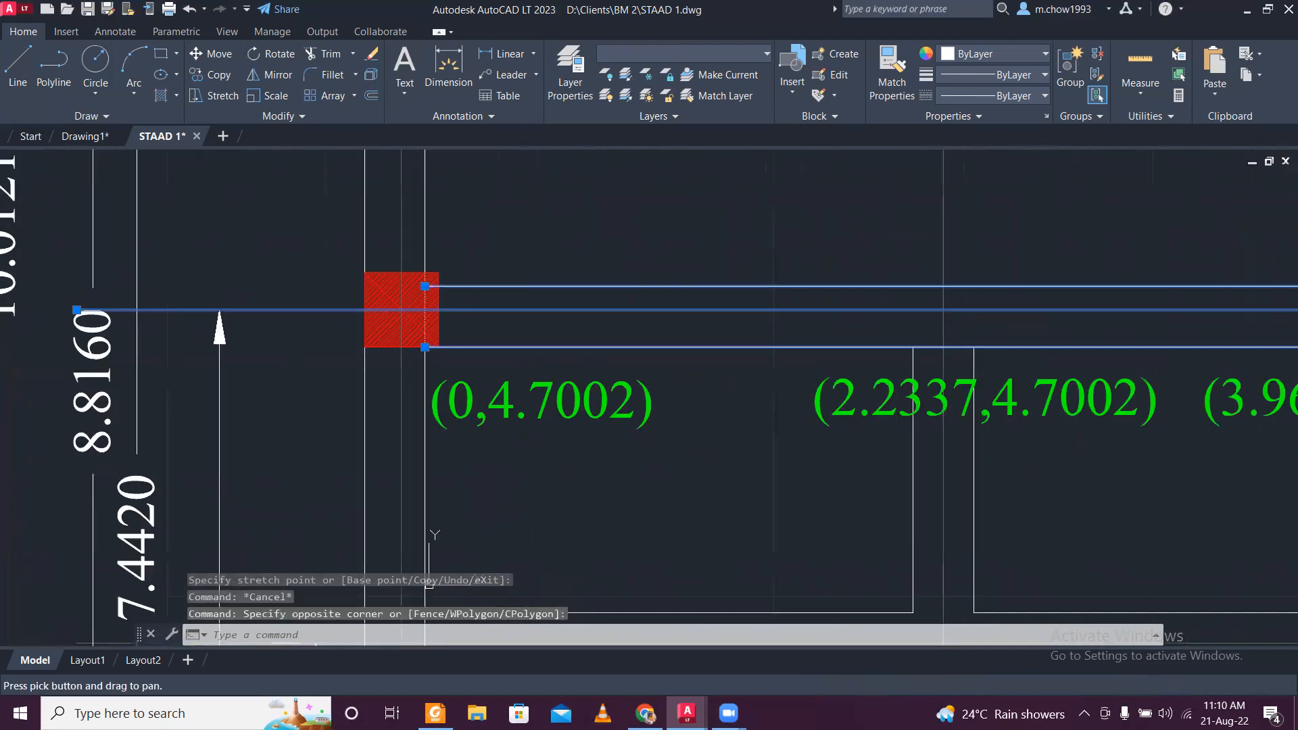
{"action": "left_click", "coordinate": [365, 346]}
{"action": "scroll", "coordinate": [365, 346], "scroll_direction": "down", "scroll_amount": 6}
{"action": "scroll", "coordinate": [773, 344], "scroll_direction": "up", "scroll_amount": 6}
{"action": "scroll", "coordinate": [773, 344], "scroll_direction": "down", "scroll_amount": 5}
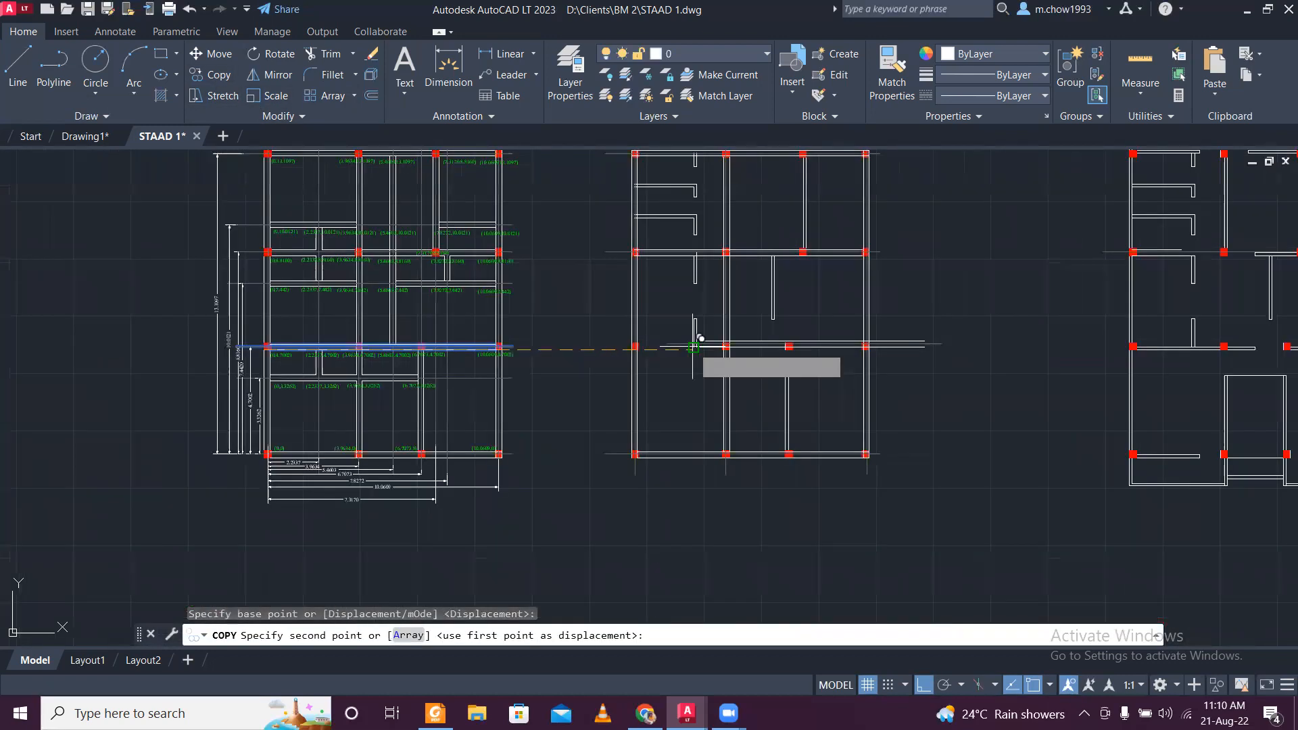
{"action": "scroll", "coordinate": [695, 345], "scroll_direction": "up", "scroll_amount": 6}
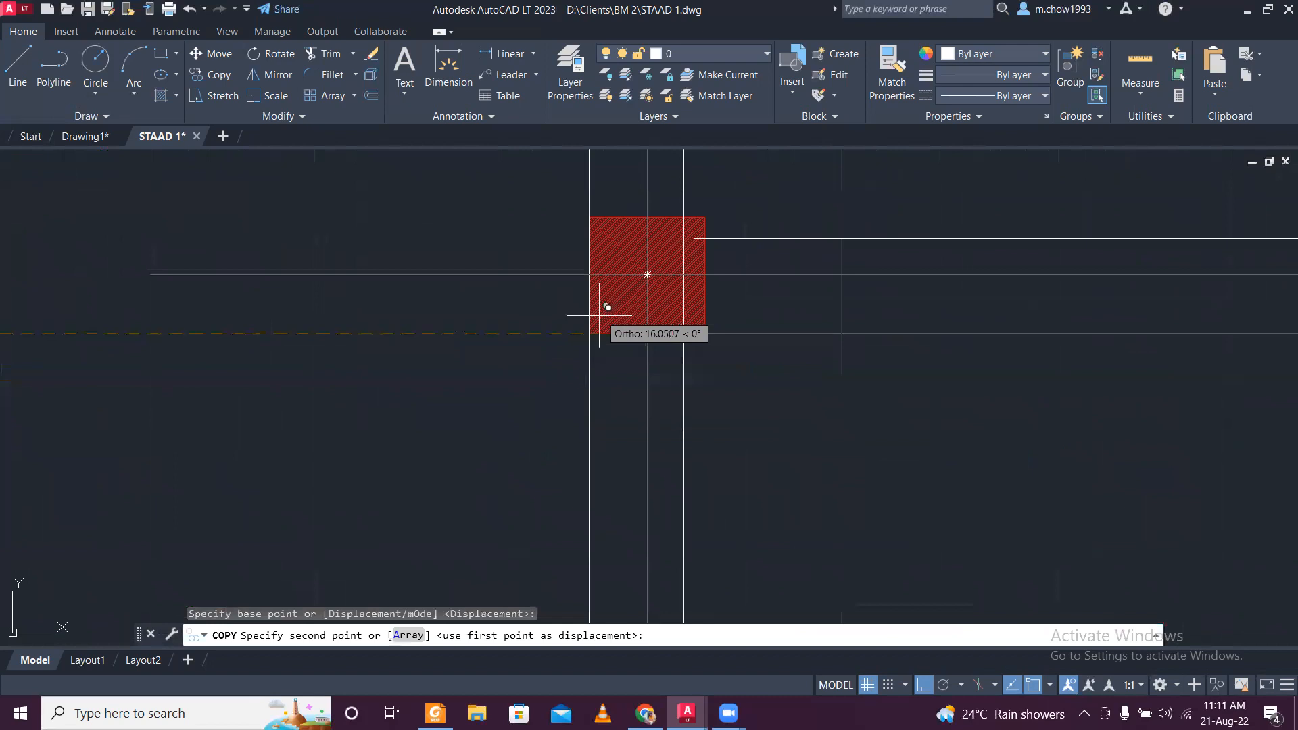
{"action": "left_click", "coordinate": [582, 330]}
{"action": "key", "text": "Escape"}
{"action": "scroll", "coordinate": [553, 346], "scroll_direction": "down", "scroll_amount": 4}
{"action": "scroll", "coordinate": [553, 346], "scroll_direction": "down", "scroll_amount": 2}
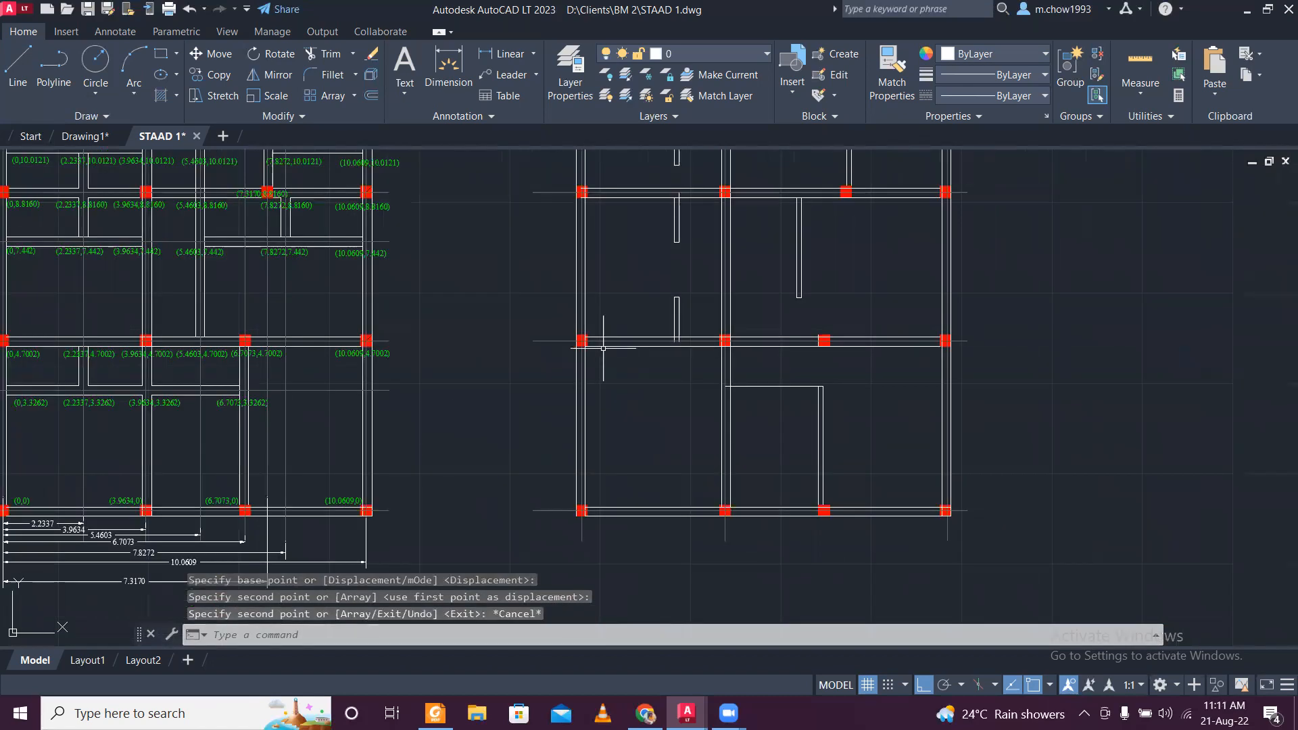
{"action": "scroll", "coordinate": [823, 354], "scroll_direction": "down", "scroll_amount": 3}
{"action": "scroll", "coordinate": [646, 419], "scroll_direction": "up", "scroll_amount": 2}
{"action": "scroll", "coordinate": [646, 420], "scroll_direction": "up", "scroll_amount": 2}
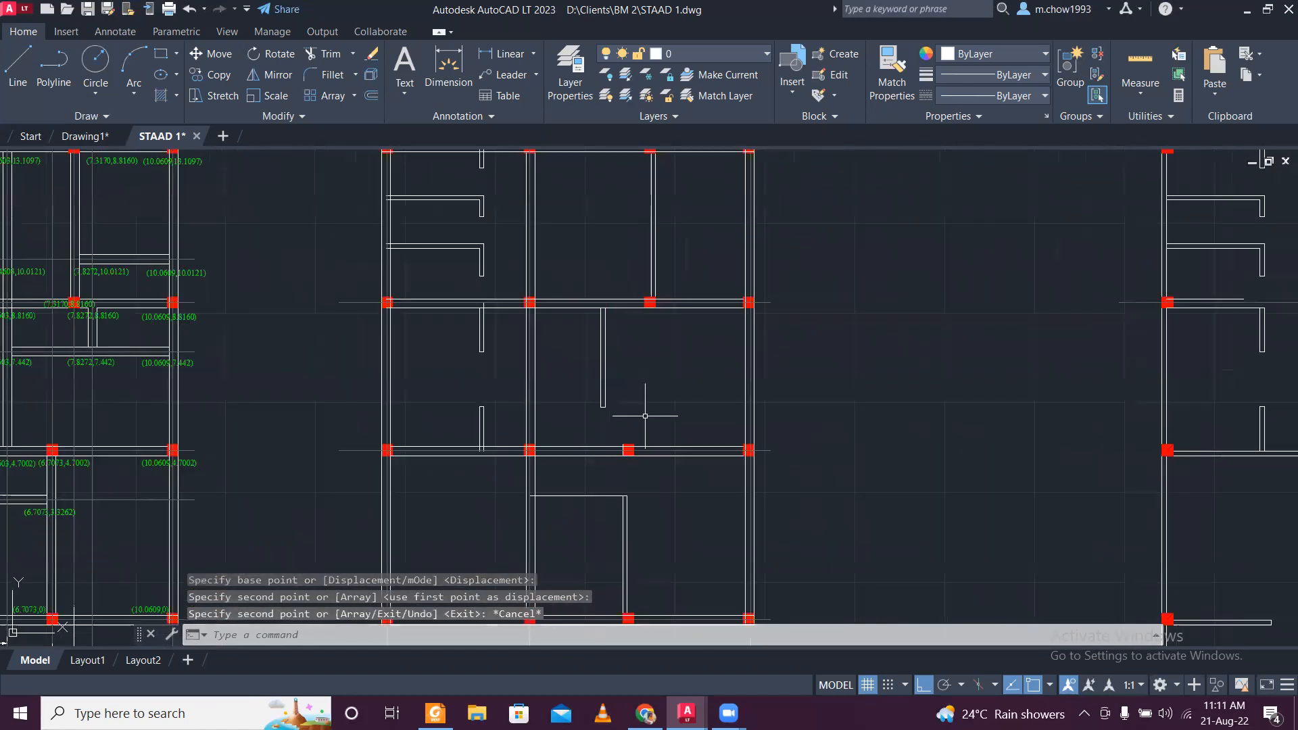
{"action": "scroll", "coordinate": [652, 406], "scroll_direction": "down", "scroll_amount": 2}
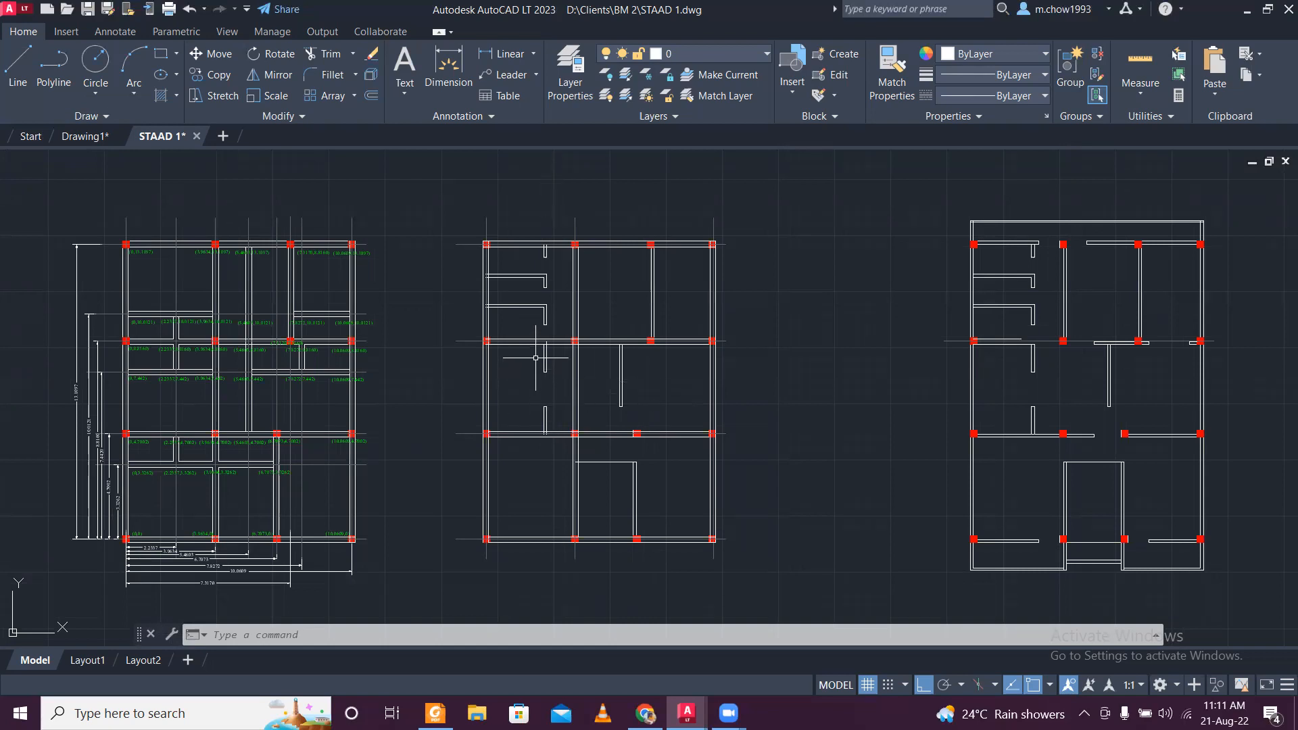
{"action": "scroll", "coordinate": [540, 361], "scroll_direction": "up", "scroll_amount": 3}
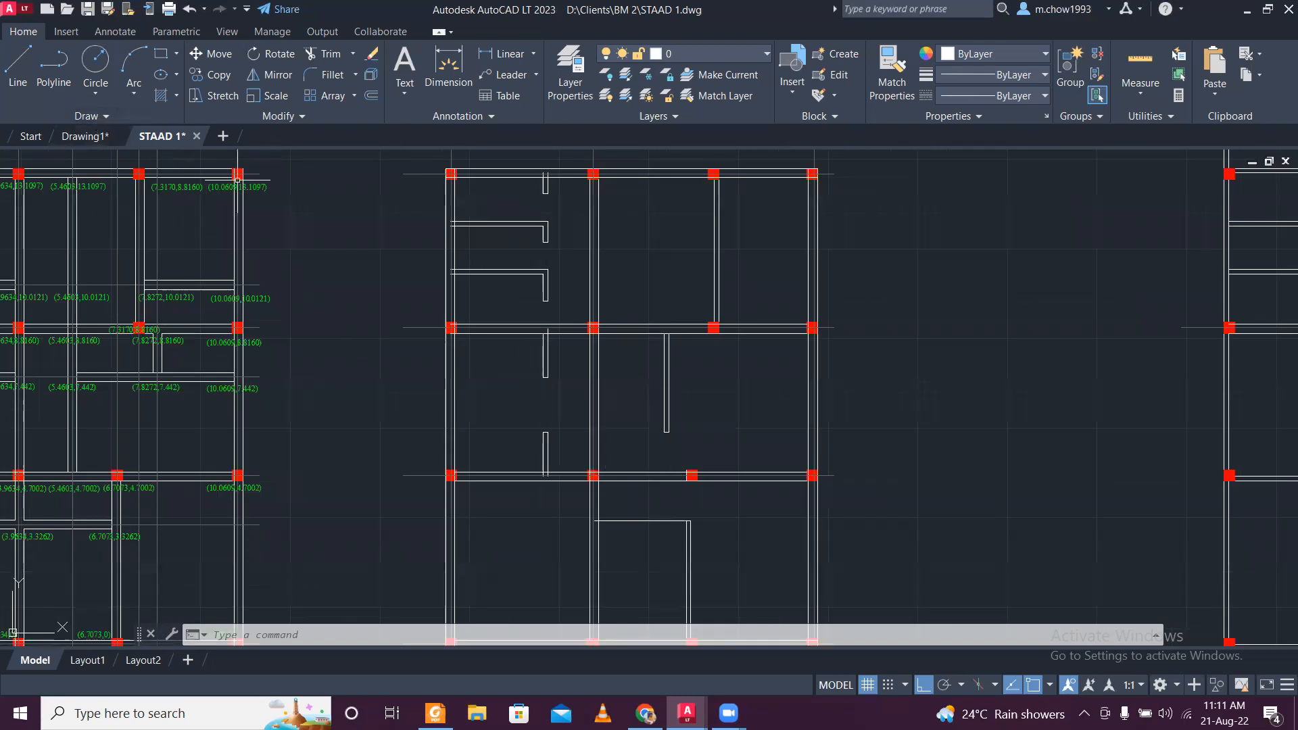
Erase the short vertical wall stubs in the beam layout's left bay, keeping only the right-hand line of the stub above the third column row.
{"action": "scroll", "coordinate": [534, 440], "scroll_direction": "up", "scroll_amount": 10}
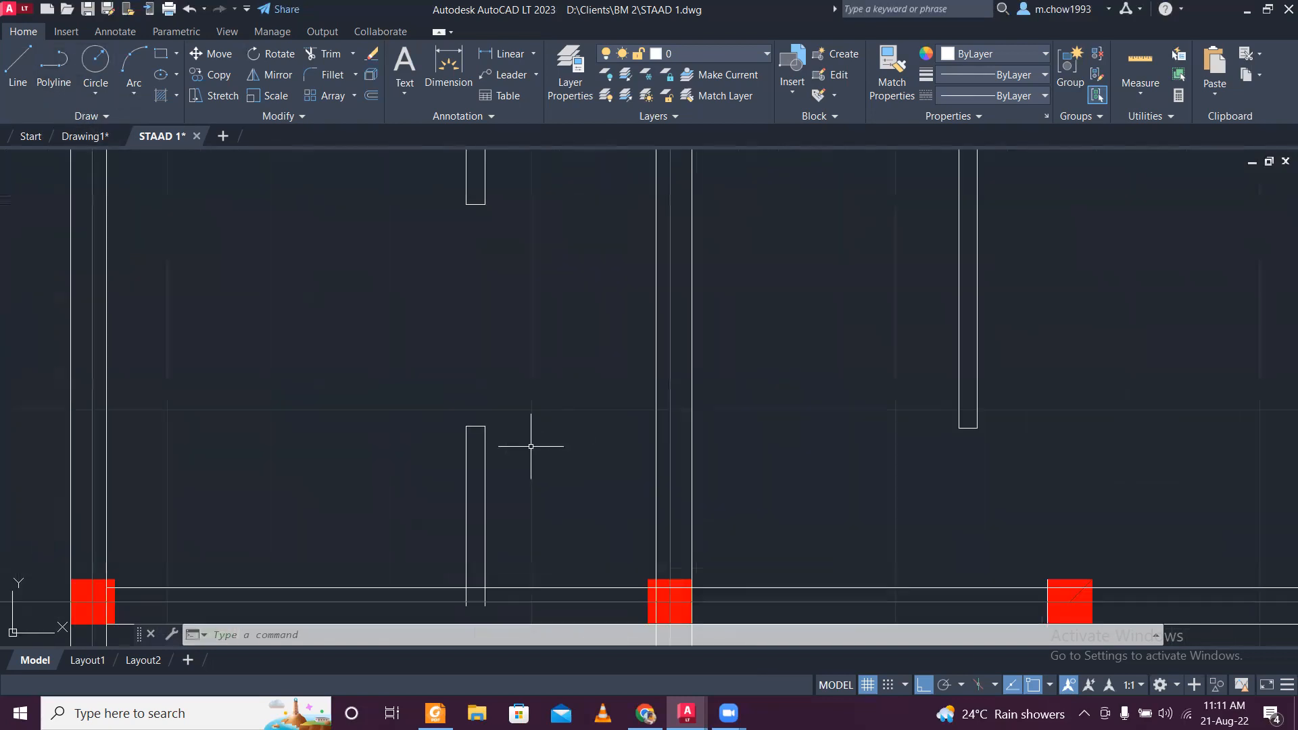
{"action": "left_click", "coordinate": [471, 462]}
{"action": "left_click", "coordinate": [424, 353]}
{"action": "scroll", "coordinate": [454, 395], "scroll_direction": "down", "scroll_amount": 4}
{"action": "middle_click_drag", "start_coordinate": [440, 274], "coordinate": [521, 496]}
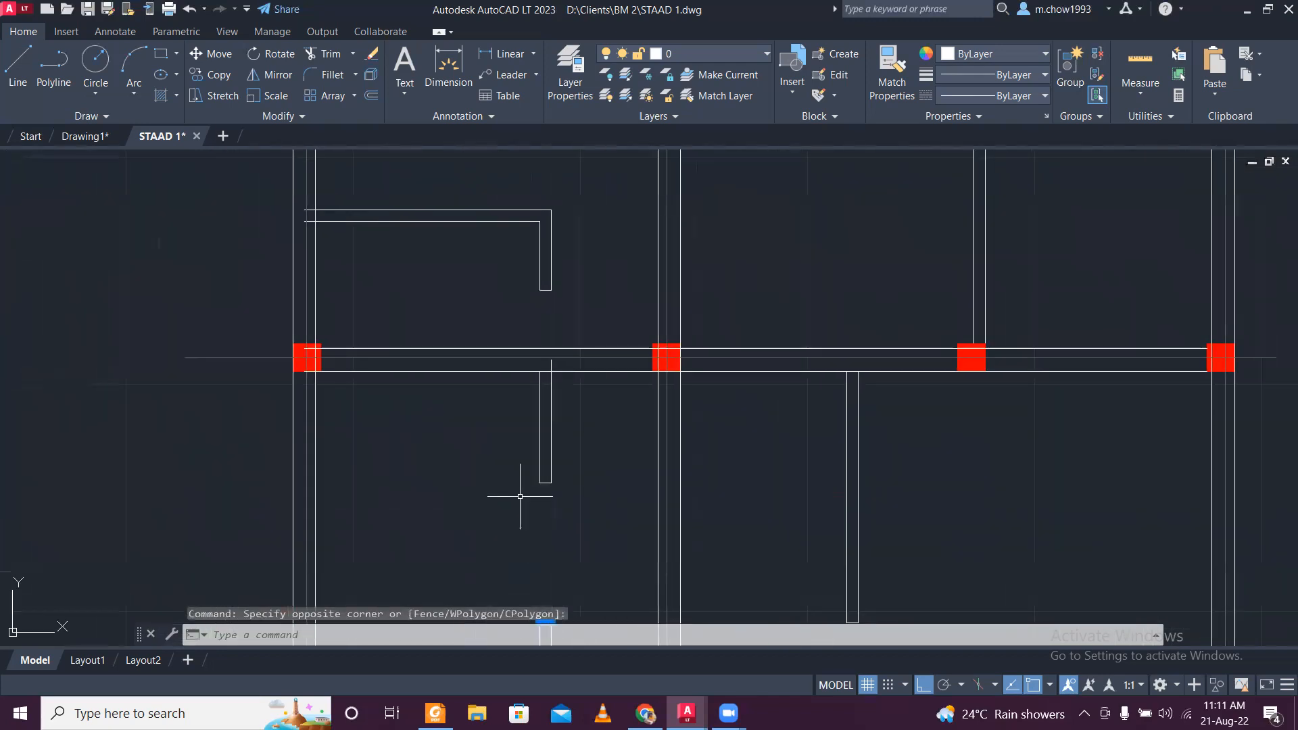
{"action": "scroll", "coordinate": [521, 493], "scroll_direction": "up", "scroll_amount": 4}
{"action": "left_click", "coordinate": [643, 492]}
{"action": "left_click", "coordinate": [557, 440]}
{"action": "scroll", "coordinate": [527, 310], "scroll_direction": "down", "scroll_amount": 3}
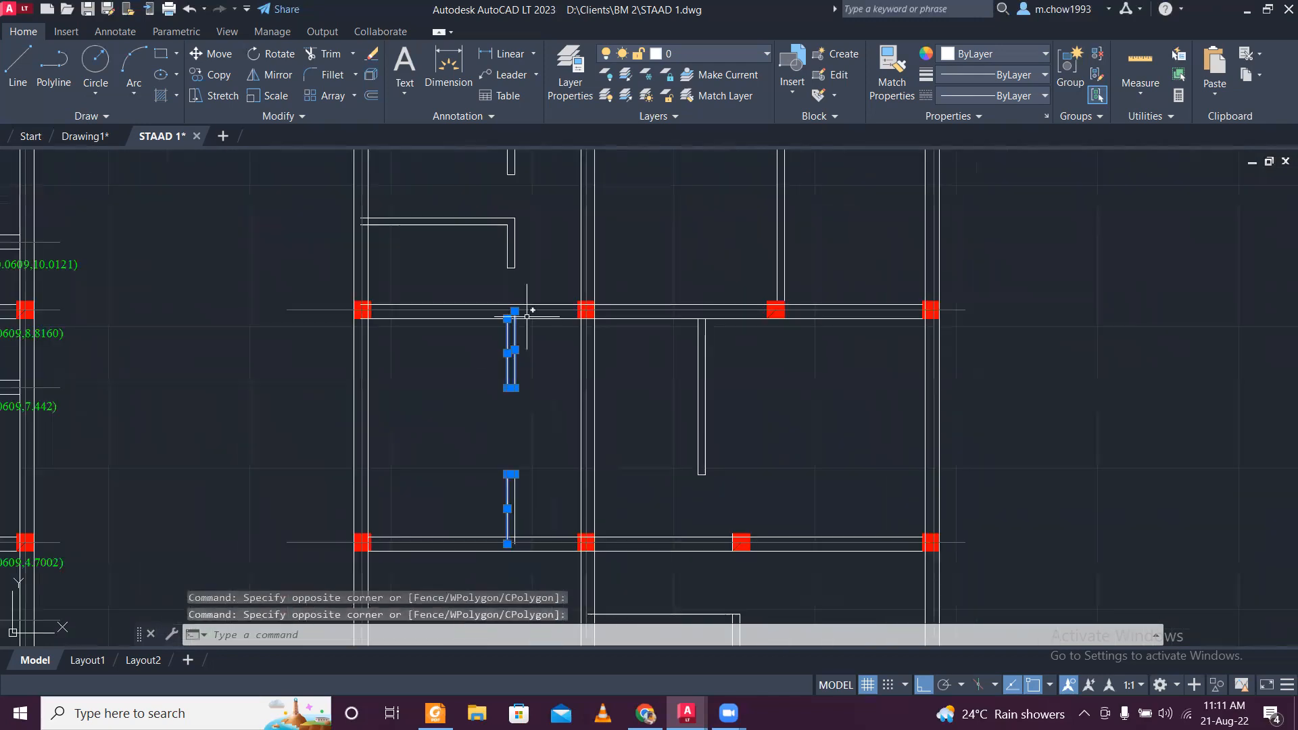
{"action": "scroll", "coordinate": [548, 449], "scroll_direction": "up", "scroll_amount": 2}
{"action": "left_click", "coordinate": [554, 463]}
{"action": "left_click", "coordinate": [452, 330]}
{"action": "scroll", "coordinate": [495, 388], "scroll_direction": "down", "scroll_amount": 4}
{"action": "scroll", "coordinate": [491, 292], "scroll_direction": "up", "scroll_amount": 6}
{"action": "left_click", "coordinate": [577, 364]}
{"action": "left_click", "coordinate": [473, 320]}
{"action": "middle_click_drag", "start_coordinate": [569, 190], "coordinate": [603, 468]}
{"action": "left_click", "coordinate": [582, 341]}
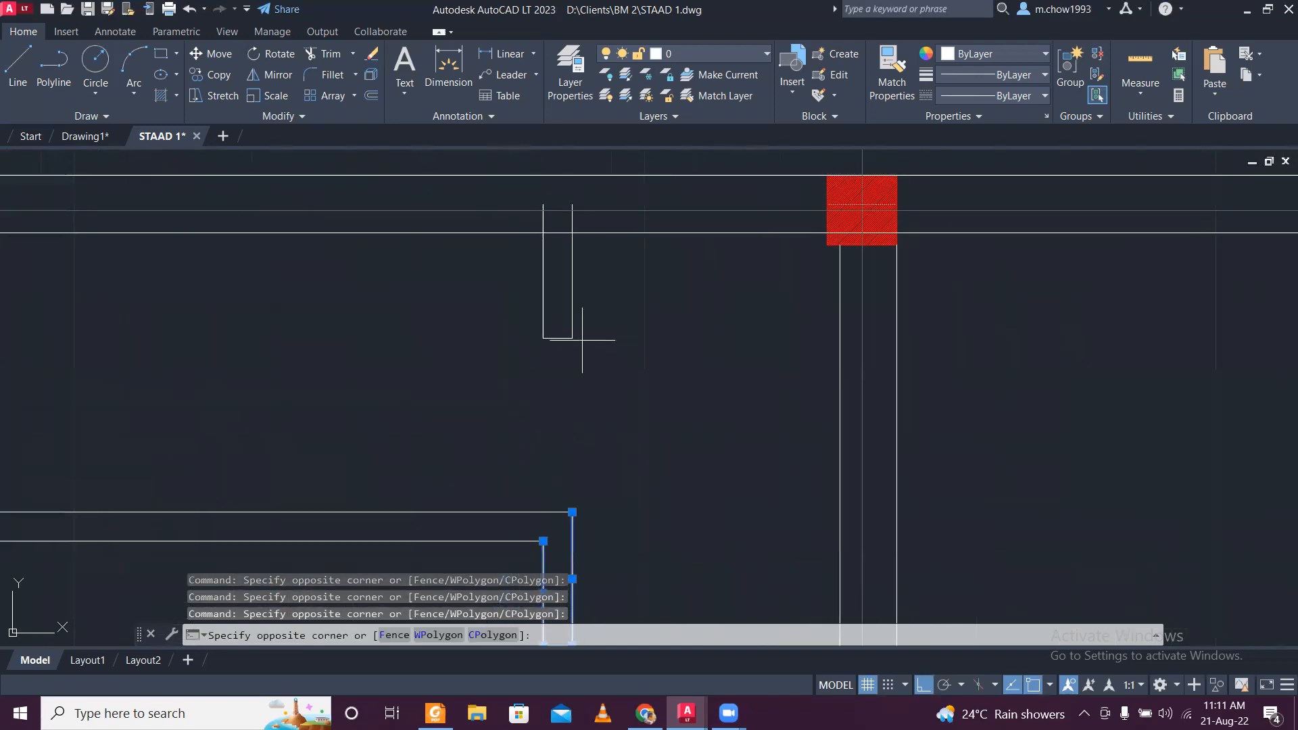
{"action": "left_click", "coordinate": [461, 249]}
{"action": "scroll", "coordinate": [553, 324], "scroll_direction": "down", "scroll_amount": 6}
{"action": "middle_click_drag", "start_coordinate": [586, 379], "coordinate": [575, 238]}
{"action": "middle_click_drag", "start_coordinate": [477, 507], "coordinate": [459, 327]}
{"action": "key", "text": "Delete"}
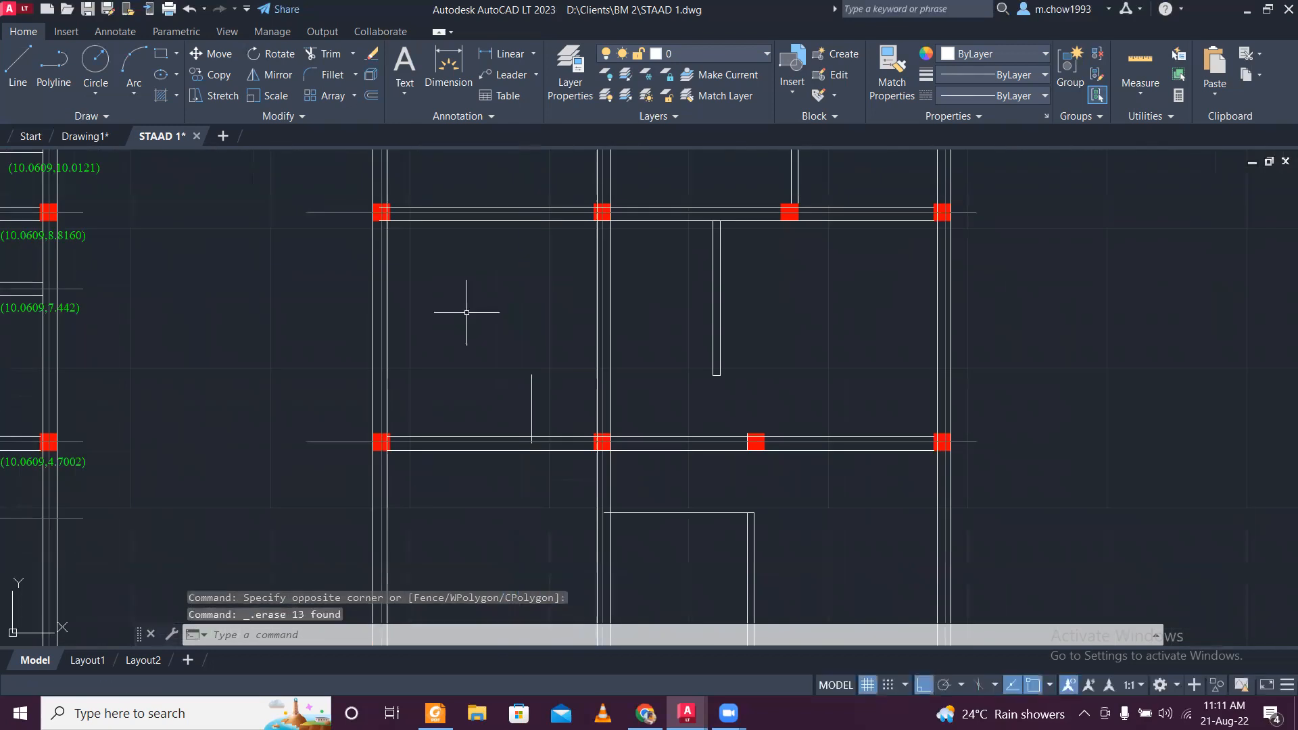
Erase the leftover short wall-end line between the two horizontal walls of the upper-left bay.
{"action": "scroll", "coordinate": [467, 311], "scroll_direction": "down", "scroll_amount": 5}
{"action": "scroll", "coordinate": [490, 379], "scroll_direction": "up", "scroll_amount": 2}
{"action": "scroll", "coordinate": [496, 301], "scroll_direction": "up", "scroll_amount": 2}
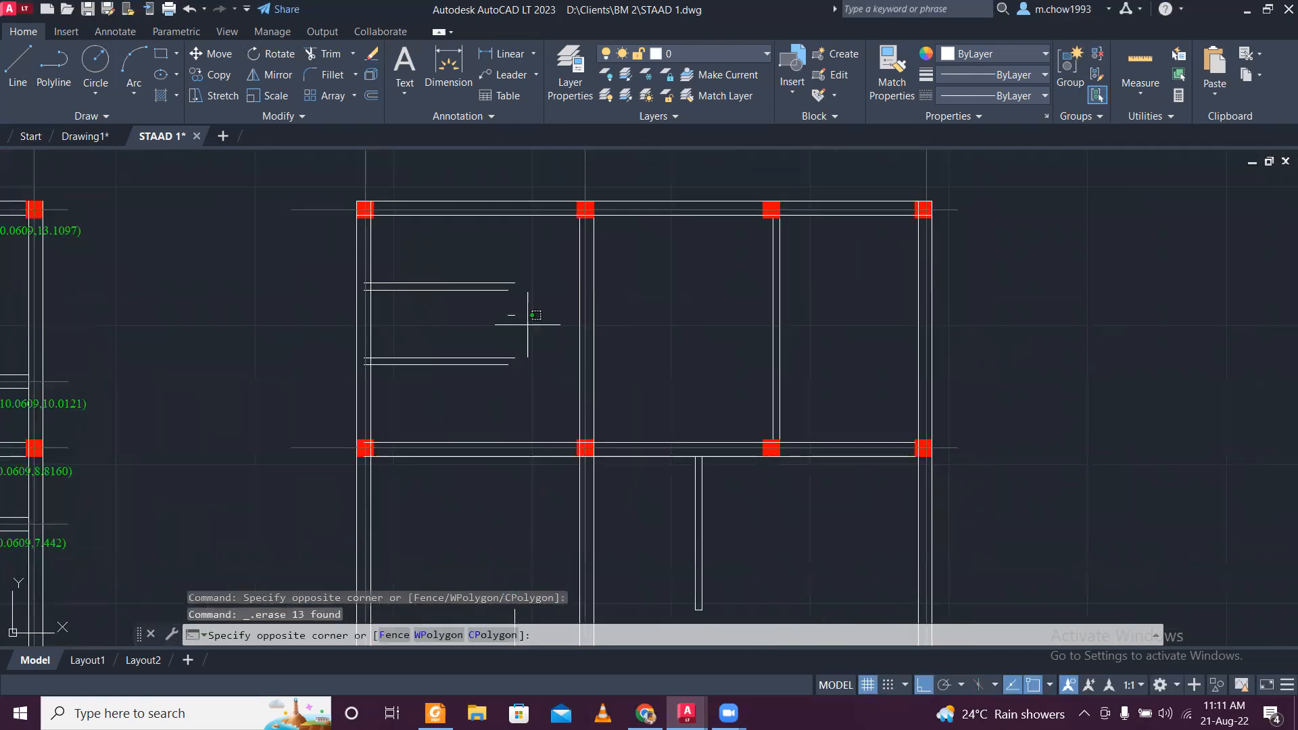
{"action": "left_click", "coordinate": [504, 311]}
{"action": "left_click", "coordinate": [504, 310]}
{"action": "key", "text": "Delete"}
Shorten the lower end of the remaining vertical stub line to the upper line of the third-row beam.
{"action": "scroll", "coordinate": [507, 304], "scroll_direction": "down", "scroll_amount": 5}
{"action": "scroll", "coordinate": [508, 487], "scroll_direction": "up", "scroll_amount": 6}
{"action": "scroll", "coordinate": [532, 262], "scroll_direction": "up", "scroll_amount": 2}
{"action": "left_click", "coordinate": [458, 377]}
{"action": "left_click", "coordinate": [384, 347]}
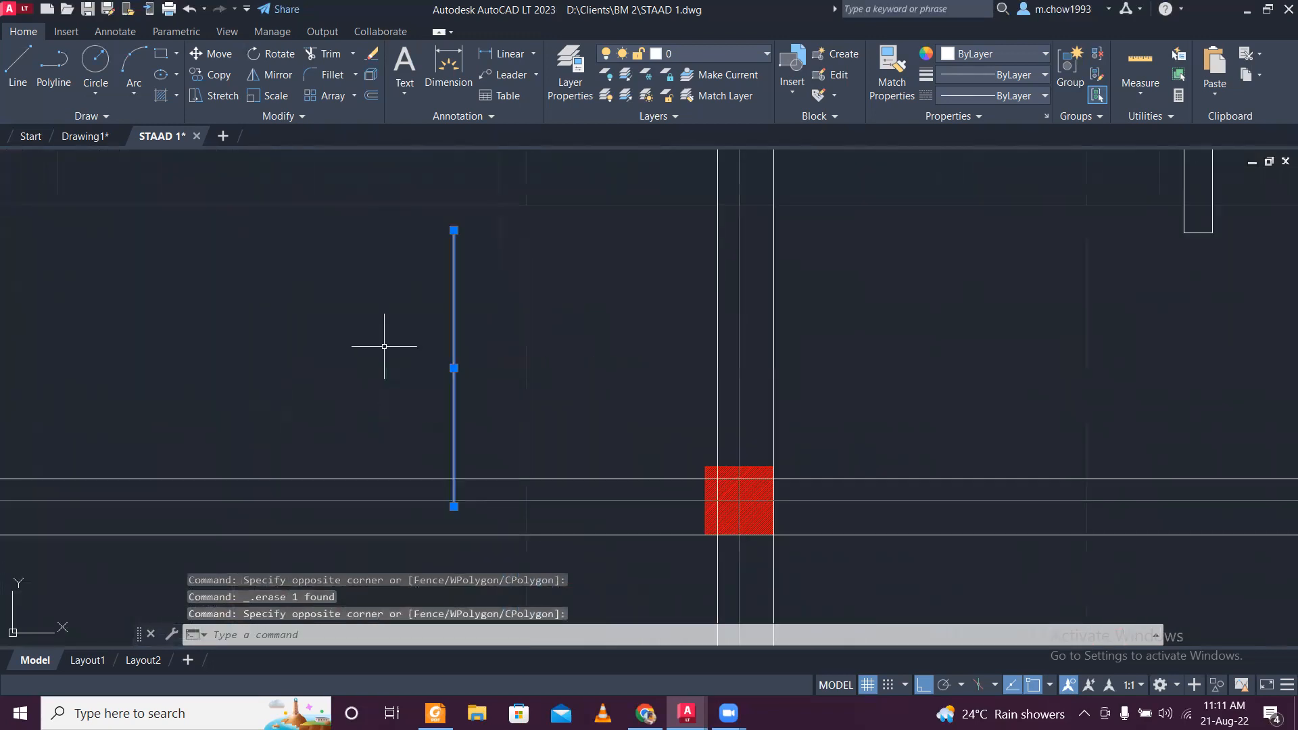
{"action": "left_click", "coordinate": [453, 506]}
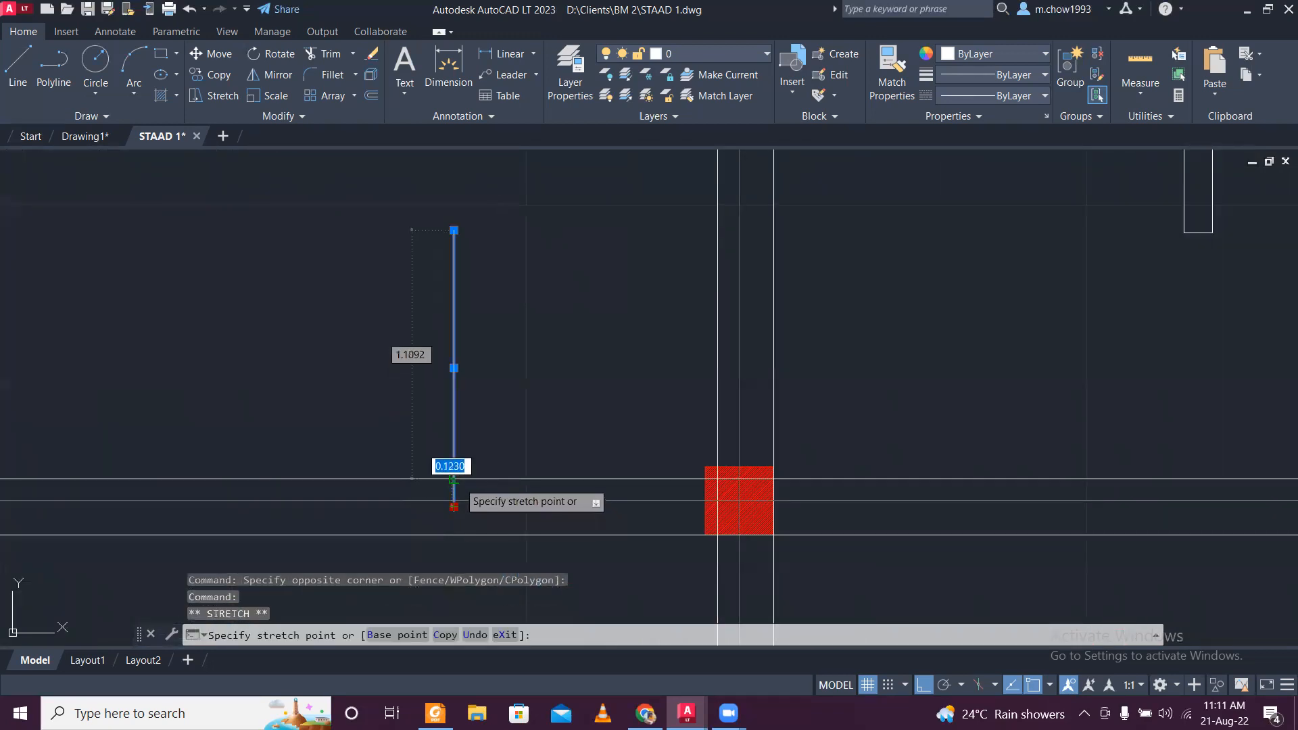
{"action": "key", "text": "Escape"}
Try to offset the vertical stub line to its left by a distance of 250.
{"action": "type", "text": "o"}
{"action": "key", "text": "Return"}
{"action": "type", "text": "25"}
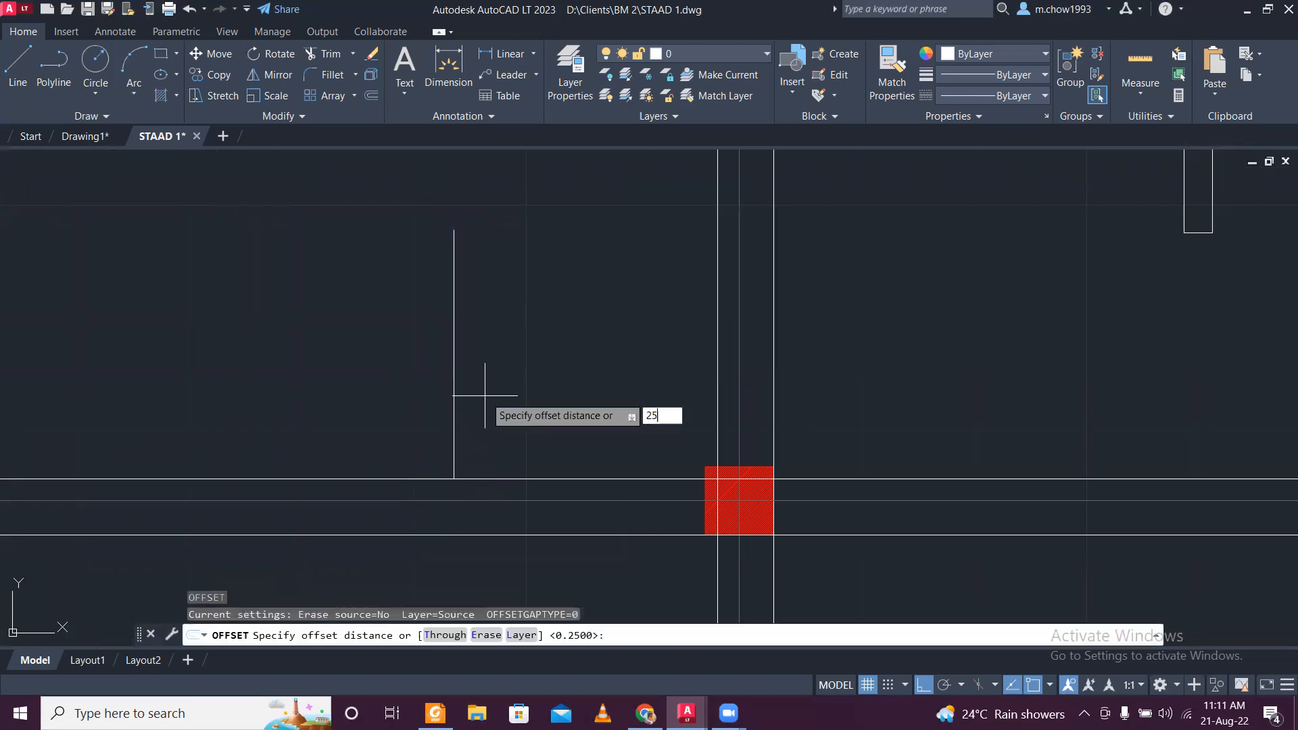
{"action": "key", "text": "Return"}
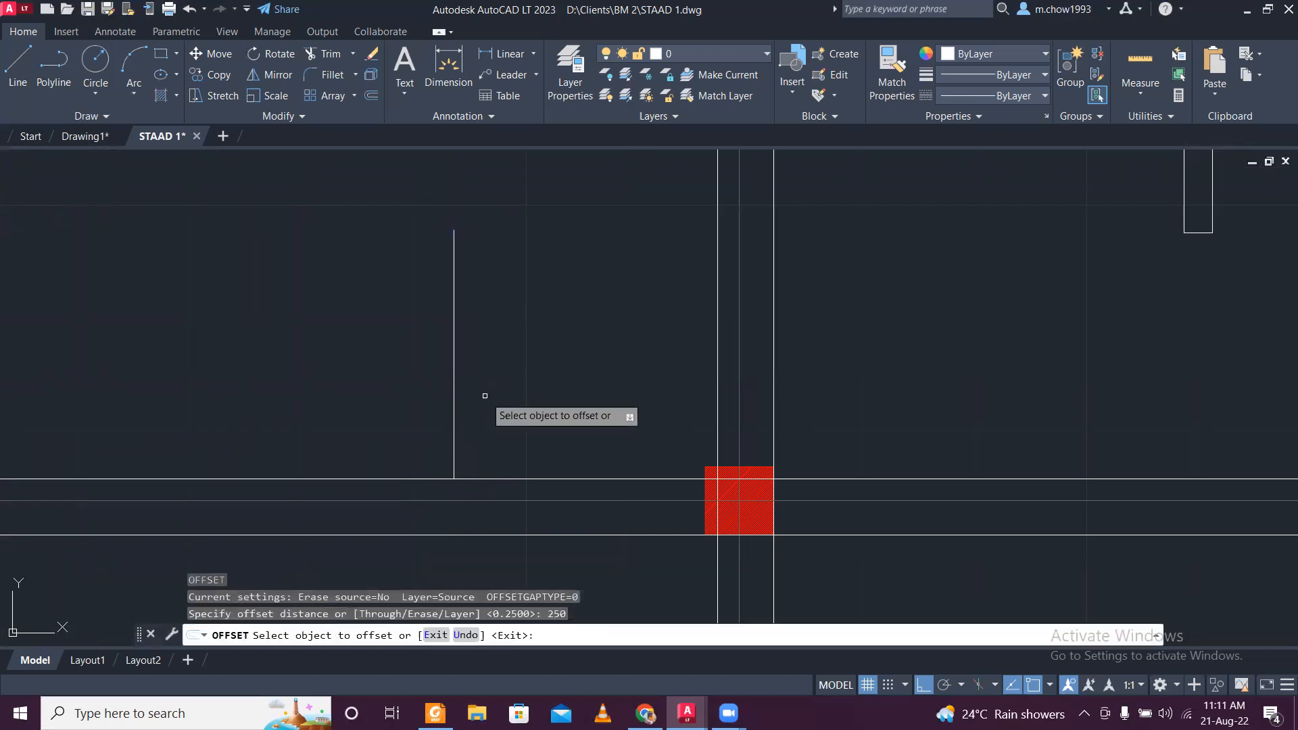
{"action": "left_click", "coordinate": [453, 345]}
{"action": "left_click", "coordinate": [355, 343]}
{"action": "scroll", "coordinate": [443, 320], "scroll_direction": "down", "scroll_amount": 6}
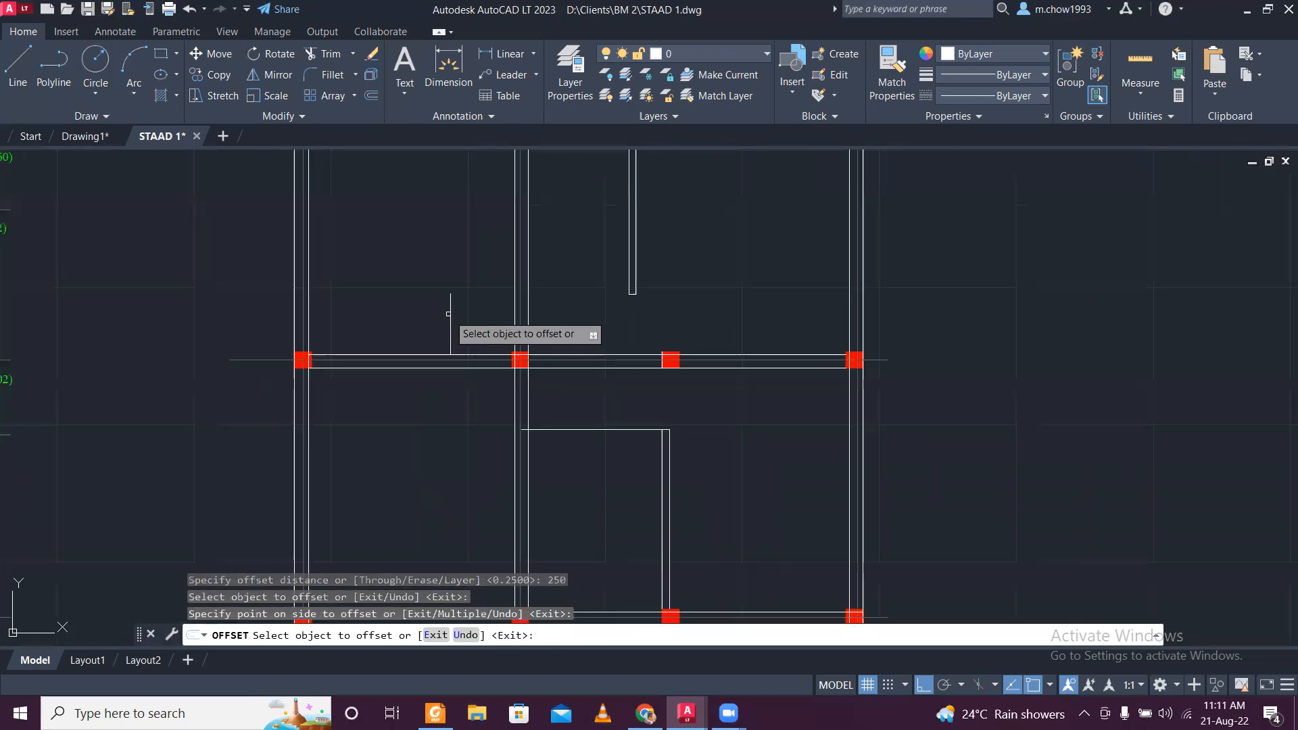
{"action": "key", "text": "Escape"}
Undo the 250 offset and restore the vertical line's shortened end at the third-row beam.
{"action": "scroll", "coordinate": [458, 324], "scroll_direction": "up", "scroll_amount": 6}
{"action": "key", "text": "ctrl+z"}
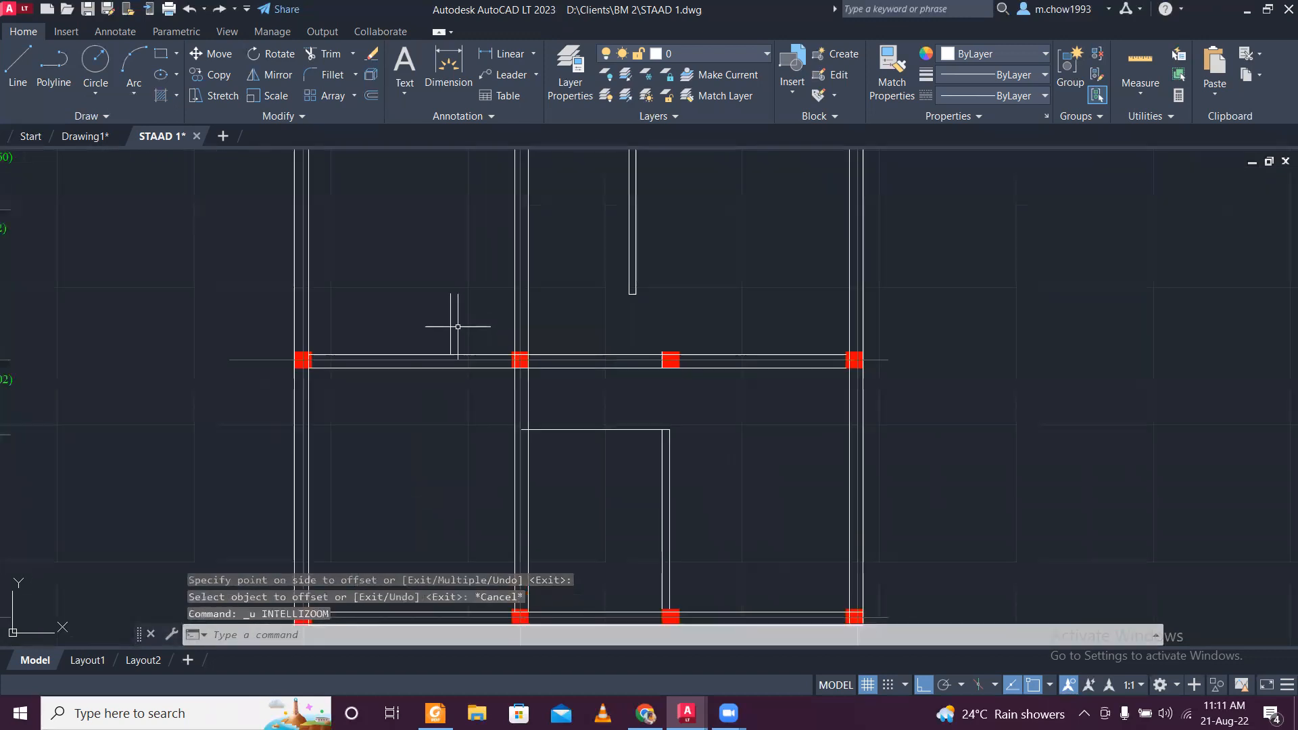
{"action": "scroll", "coordinate": [505, 314], "scroll_direction": "down", "scroll_amount": 2}
{"action": "key", "text": "ctrl+z"}
{"action": "key", "text": "ctrl+z"}
{"action": "key", "text": "ctrl+z"}
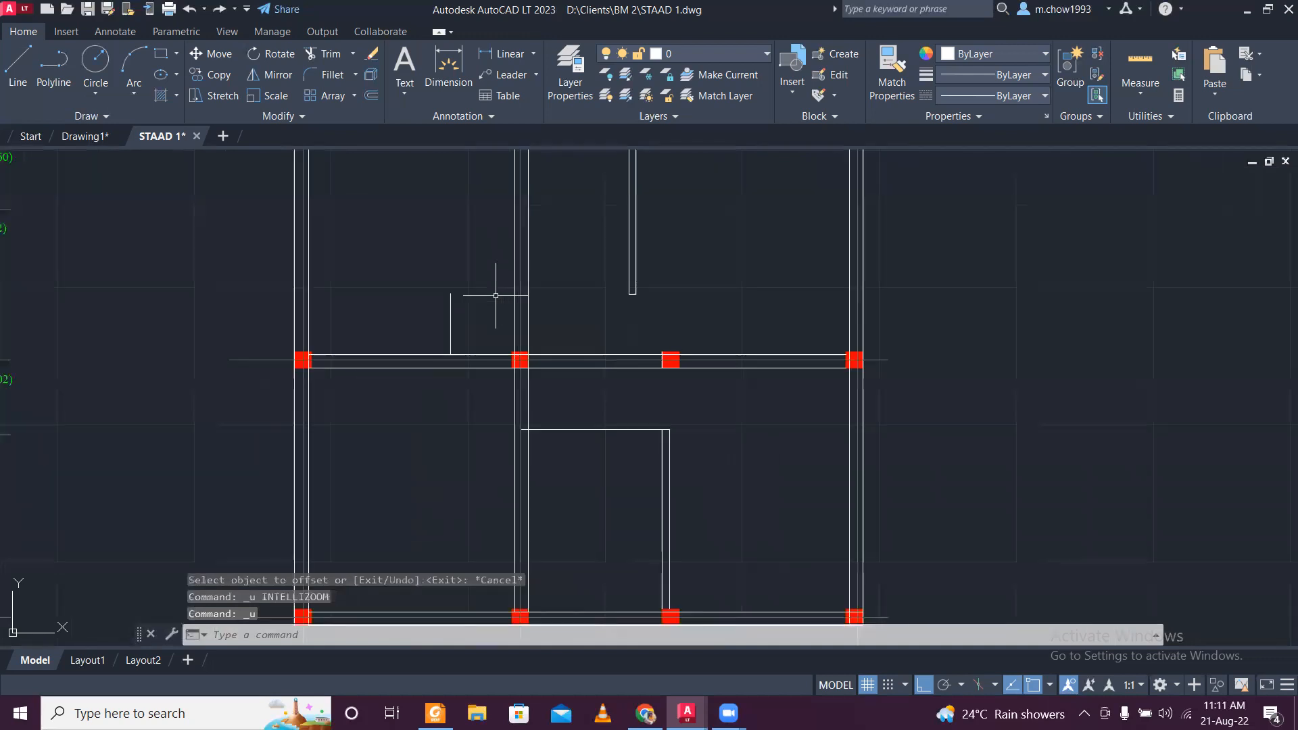
{"action": "key", "text": "ctrl+y"}
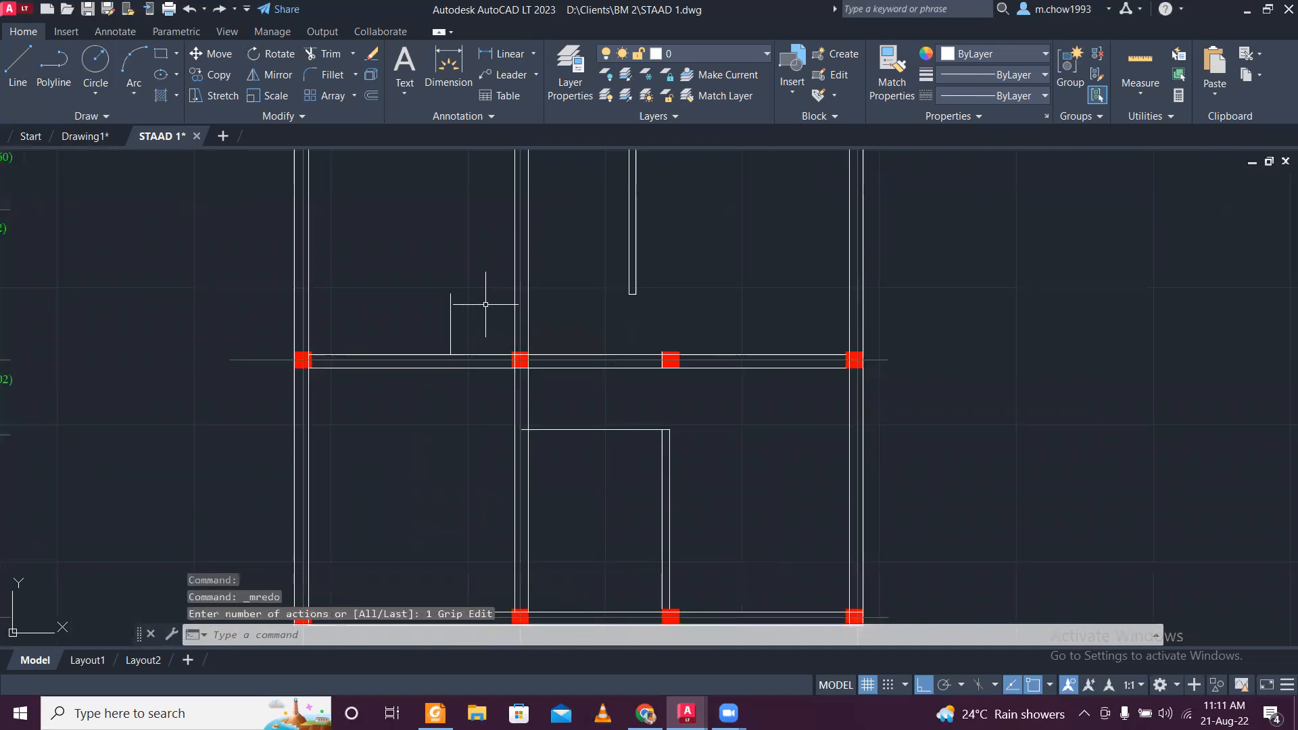
Offset the vertical stub line 0.25 to its left to form the second beam line.
{"action": "scroll", "coordinate": [450, 346], "scroll_direction": "up", "scroll_amount": 4}
{"action": "type", "text": "o"}
{"action": "key", "text": "Return"}
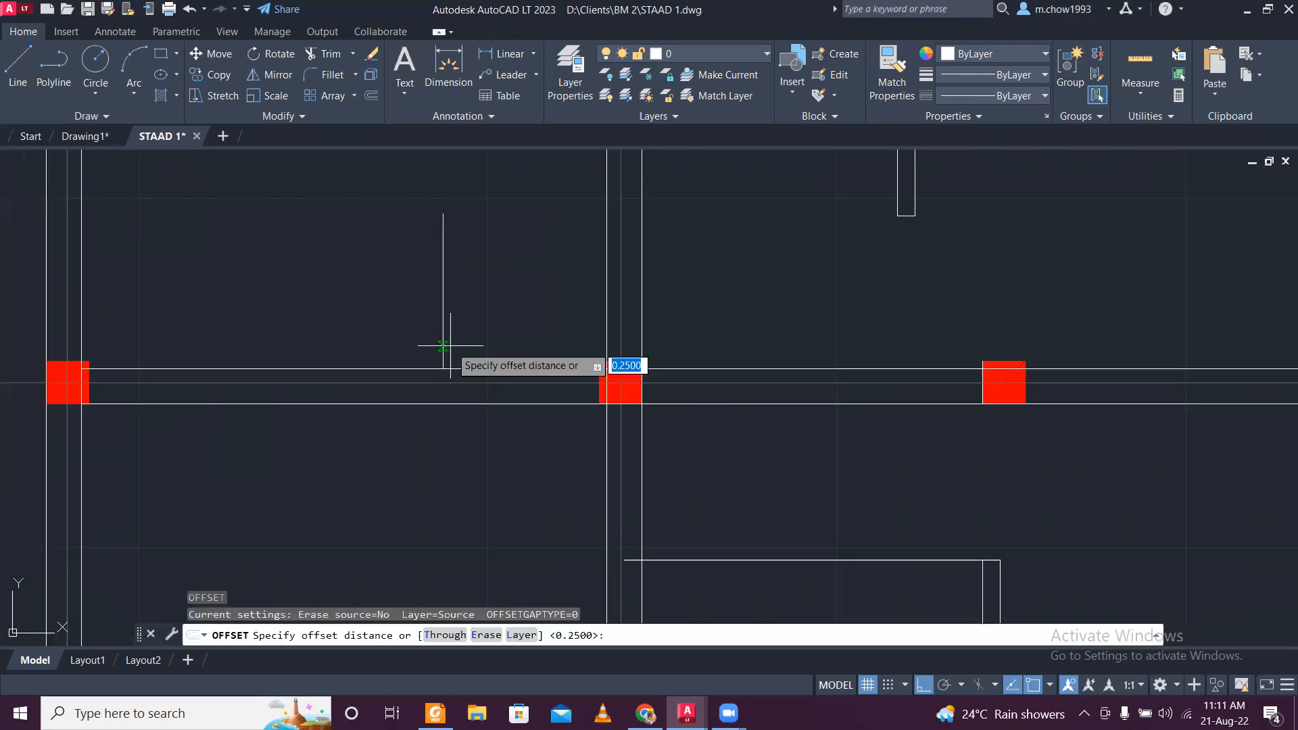
{"action": "type", "text": ".25"}
{"action": "key", "text": "Return"}
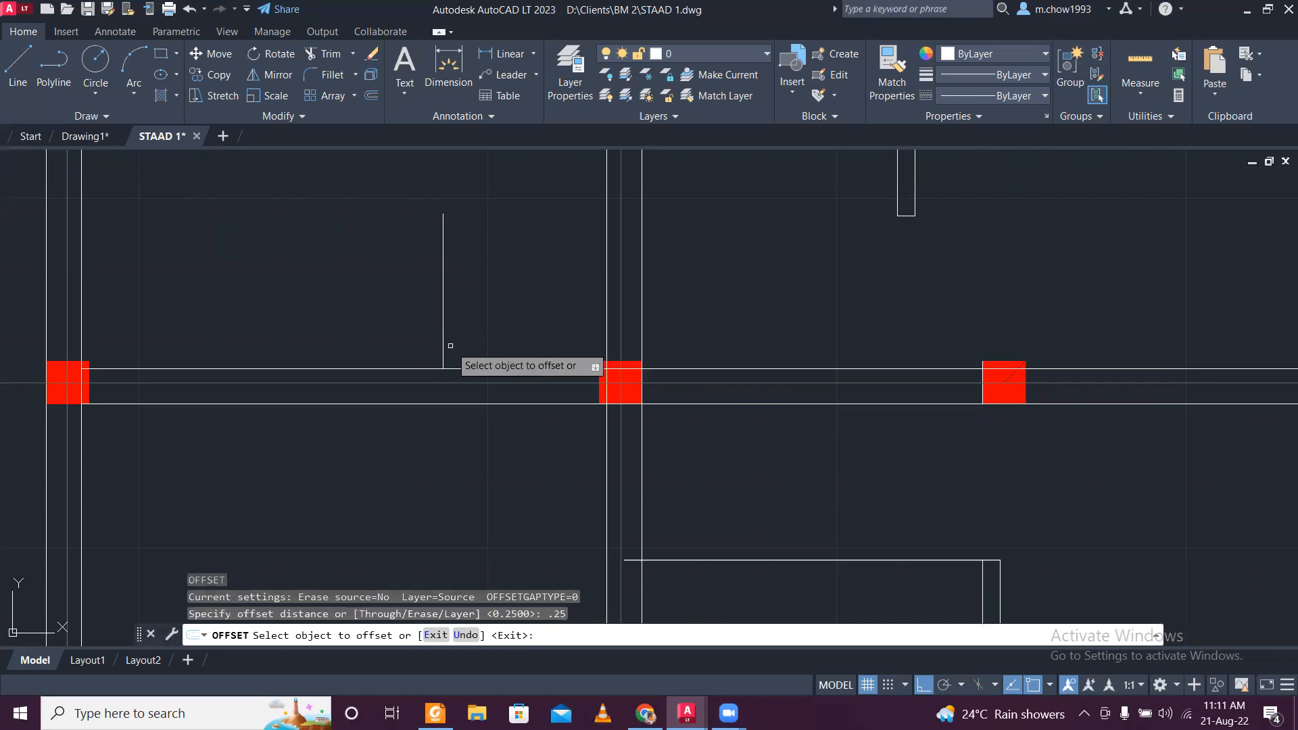
{"action": "left_click", "coordinate": [445, 291]}
{"action": "left_click", "coordinate": [388, 268]}
{"action": "key", "text": "Escape"}
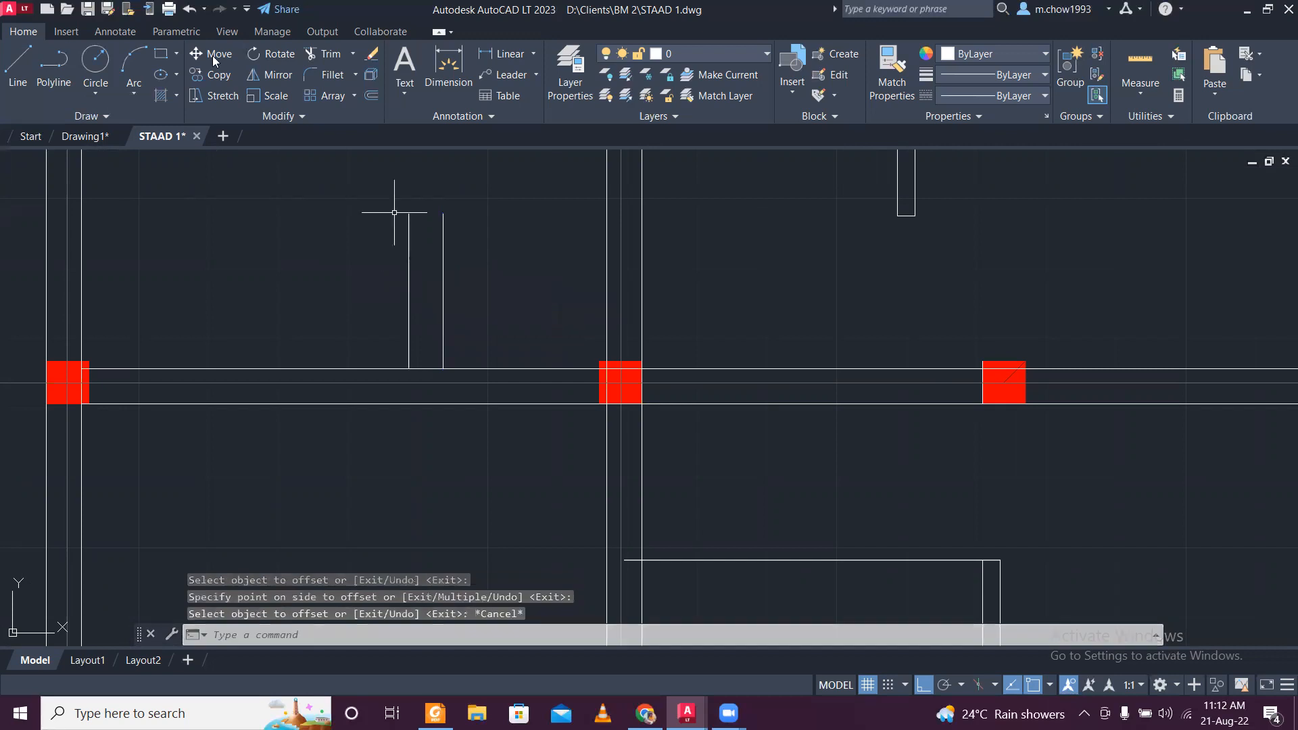
Draw a short horizontal helper line across the gap between the two vertical beam lines.
{"action": "left_click", "coordinate": [17, 65]}
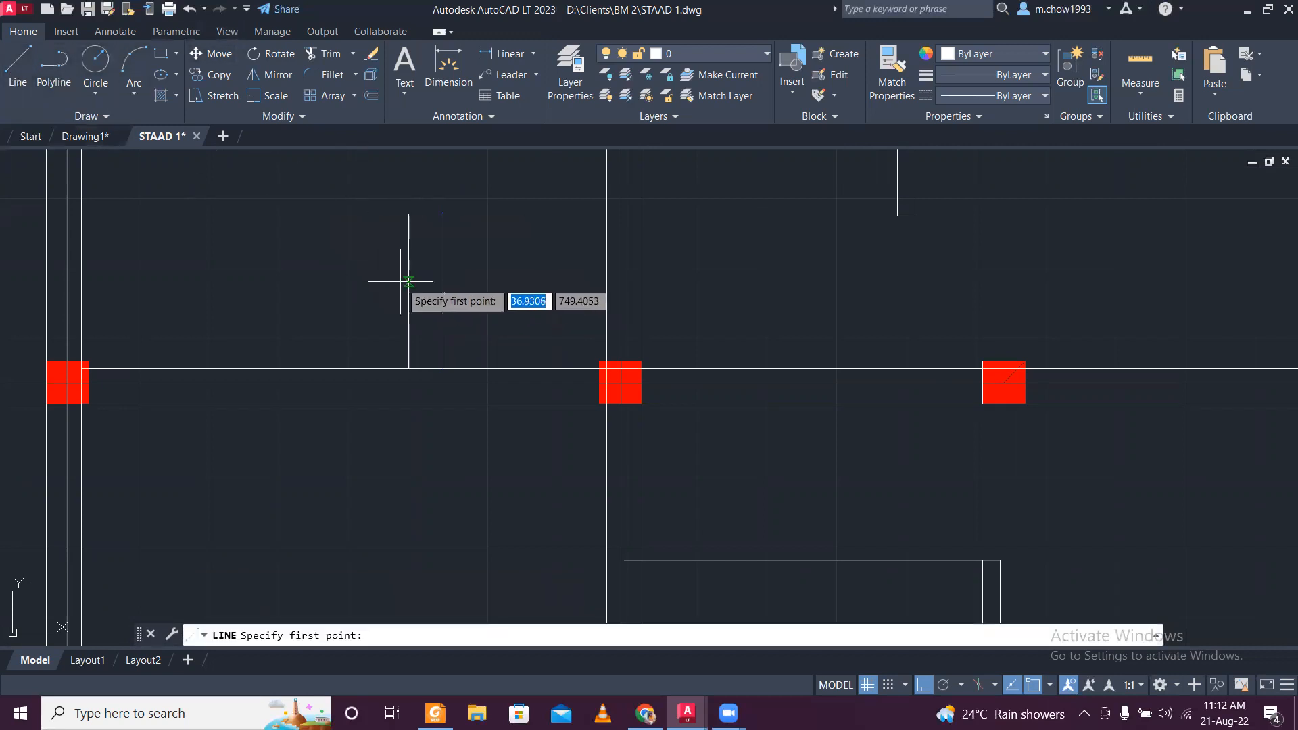
{"action": "left_click", "coordinate": [437, 291]}
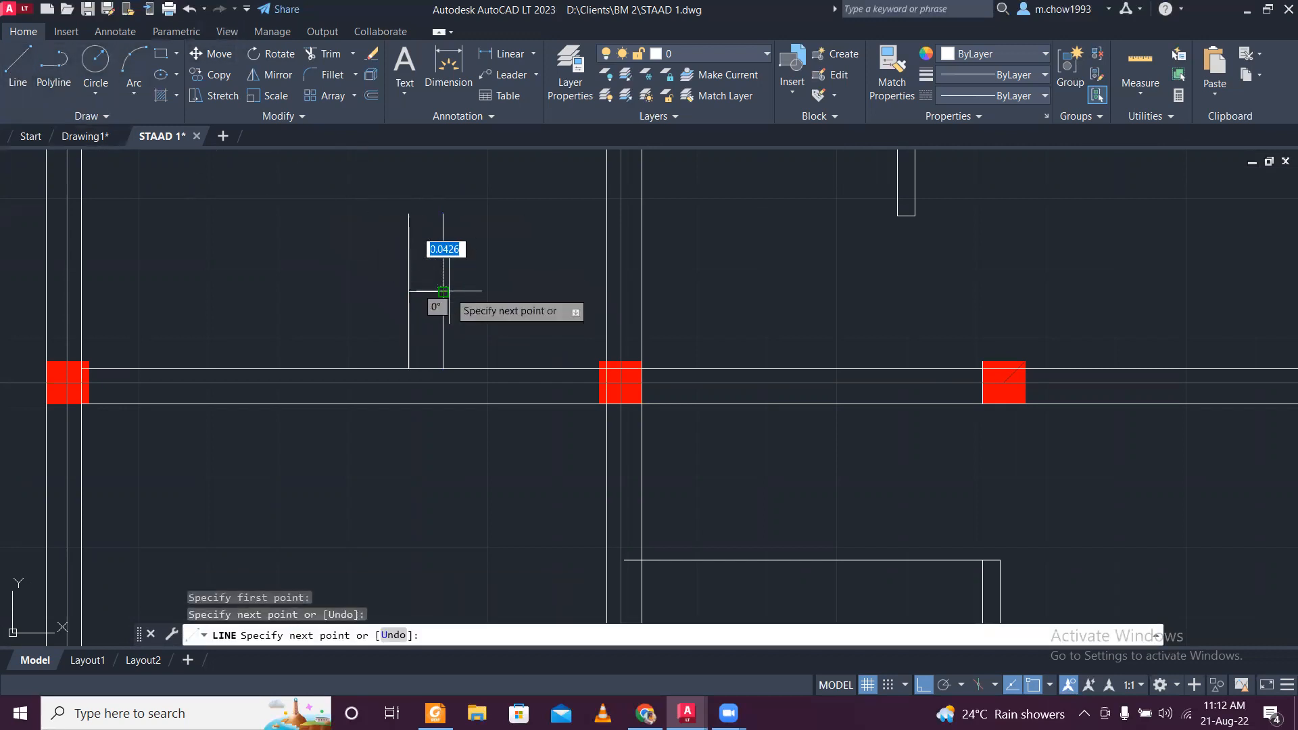
{"action": "key", "text": "Escape"}
Copy the leftmost column centerline to the midpoint of the short helper line between the new vertical beam lines.
{"action": "scroll", "coordinate": [429, 290], "scroll_direction": "down", "scroll_amount": 5}
{"action": "scroll", "coordinate": [310, 281], "scroll_direction": "up", "scroll_amount": 4}
{"action": "scroll", "coordinate": [232, 299], "scroll_direction": "up", "scroll_amount": 5}
{"action": "left_click", "coordinate": [221, 319]}
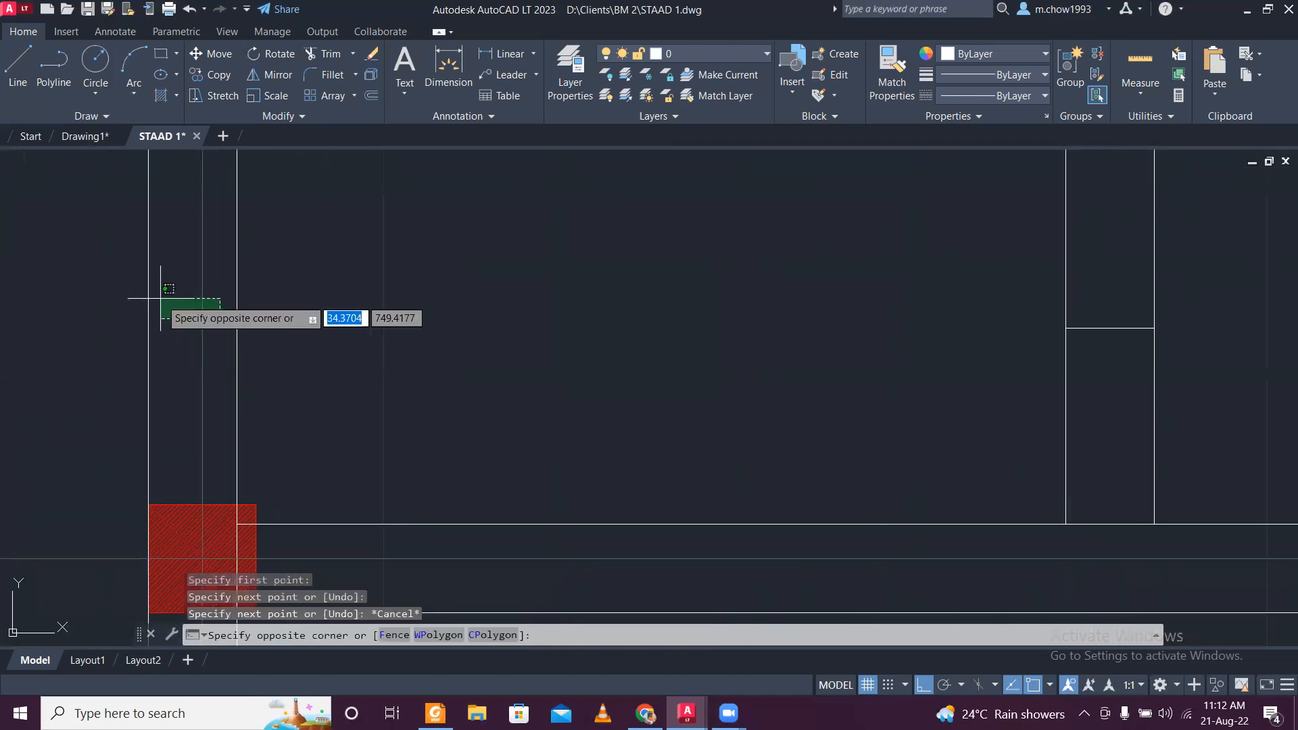
{"action": "left_click", "coordinate": [161, 297]}
{"action": "left_click", "coordinate": [211, 74]}
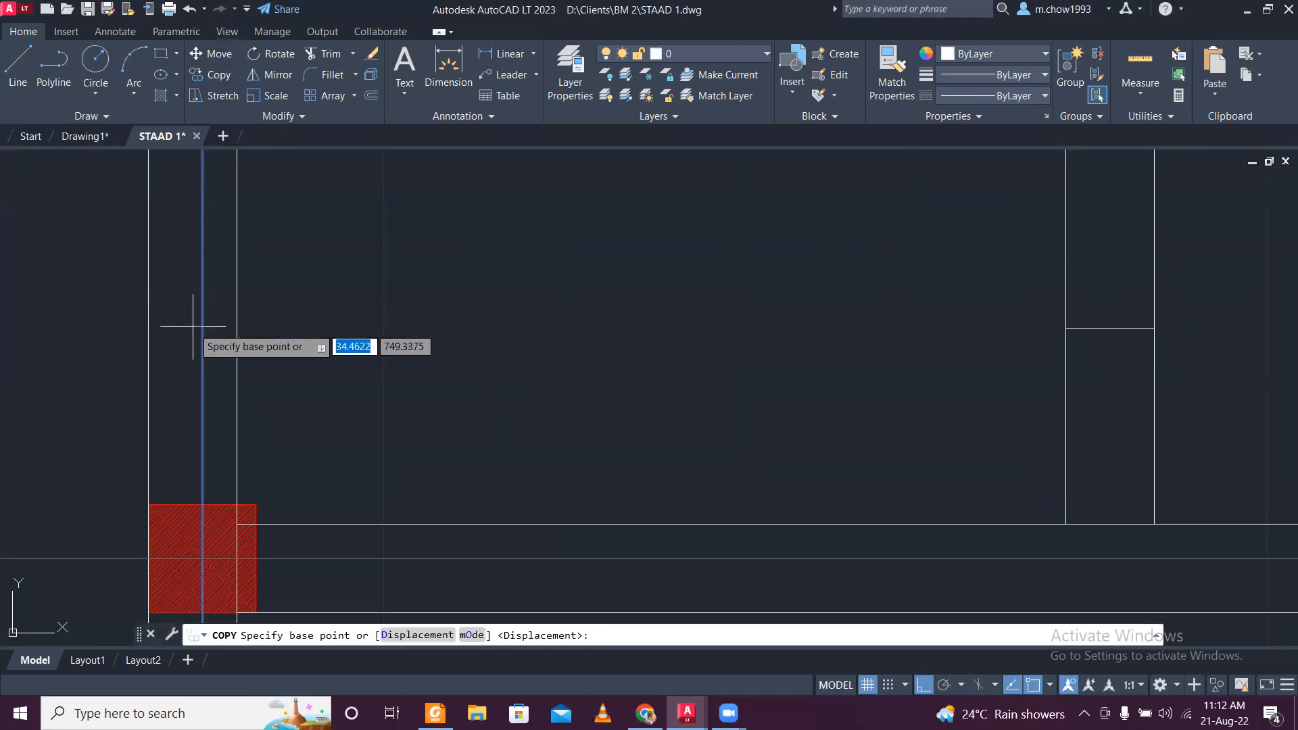
{"action": "left_click", "coordinate": [203, 317]}
{"action": "left_click", "coordinate": [1117, 319]}
{"action": "key", "text": "Escape"}
Extend both new vertical beam lines up to the lower line of the top-row beam.
{"action": "scroll", "coordinate": [636, 250], "scroll_direction": "up", "scroll_amount": 4}
{"action": "middle_click_drag", "start_coordinate": [842, 241], "coordinate": [761, 345]}
{"action": "scroll", "coordinate": [679, 265], "scroll_direction": "down", "scroll_amount": 2}
{"action": "middle_click_drag", "start_coordinate": [675, 241], "coordinate": [622, 502]}
{"action": "middle_click_drag", "start_coordinate": [625, 220], "coordinate": [616, 330]}
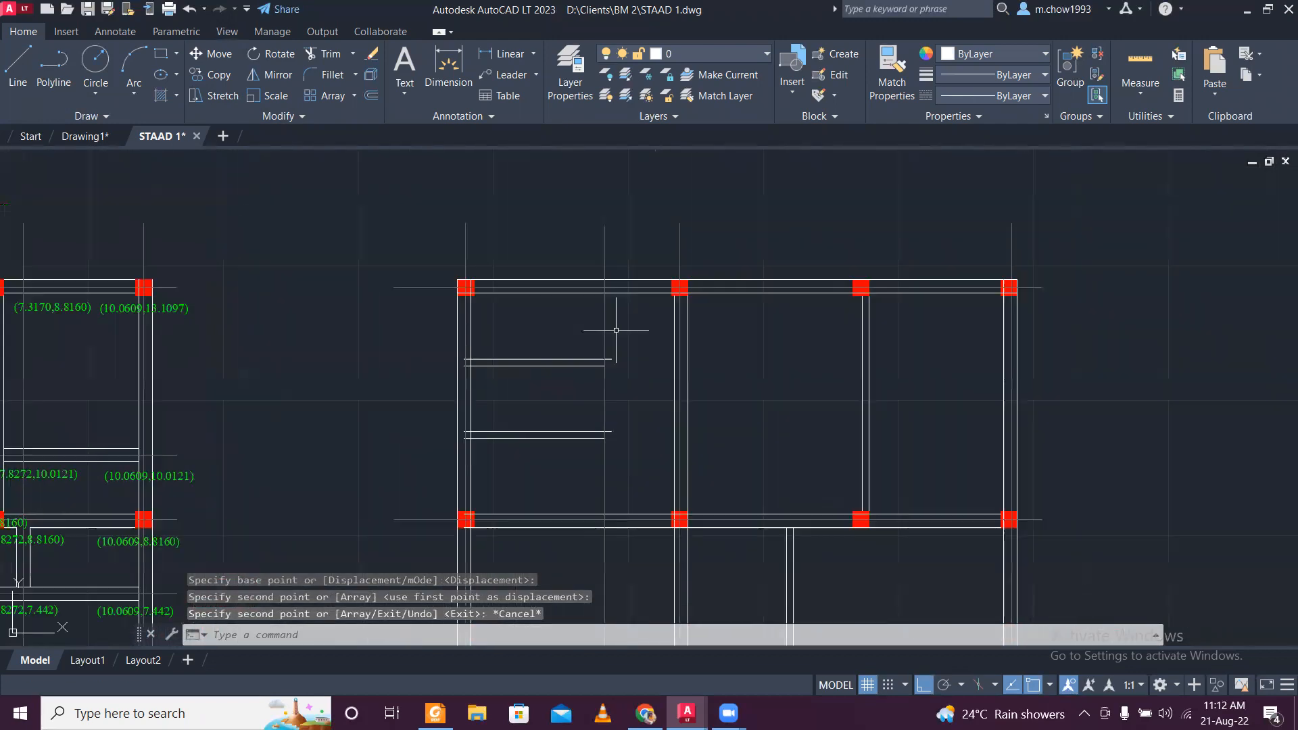
{"action": "scroll", "coordinate": [616, 330], "scroll_direction": "up", "scroll_amount": 4}
{"action": "left_click", "coordinate": [643, 288]}
{"action": "left_click", "coordinate": [643, 255]}
{"action": "scroll", "coordinate": [639, 259], "scroll_direction": "down", "scroll_amount": 2}
{"action": "type", "text": "ex"}
{"action": "key", "text": "Return"}
{"action": "scroll", "coordinate": [637, 359], "scroll_direction": "down", "scroll_amount": 3}
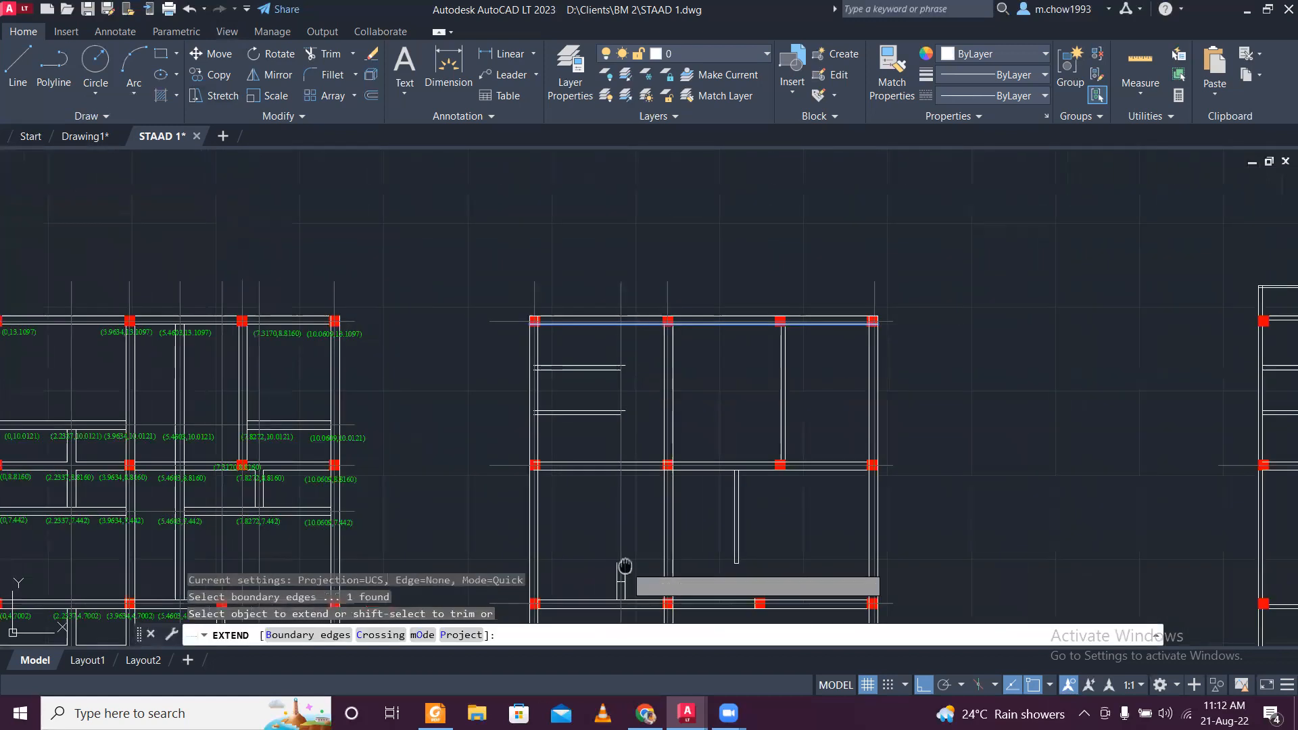
{"action": "middle_click_drag", "start_coordinate": [625, 567], "coordinate": [614, 414]}
{"action": "scroll", "coordinate": [614, 414], "scroll_direction": "up", "scroll_amount": 5}
{"action": "left_click", "coordinate": [599, 388]}
{"action": "mouse_move", "coordinate": [552, 388]}
{"action": "left_mouse_down"}
{"action": "mouse_move", "coordinate": [528, 378]}
{"action": "mouse_move", "coordinate": [488, 399]}
{"action": "left_mouse_up"}
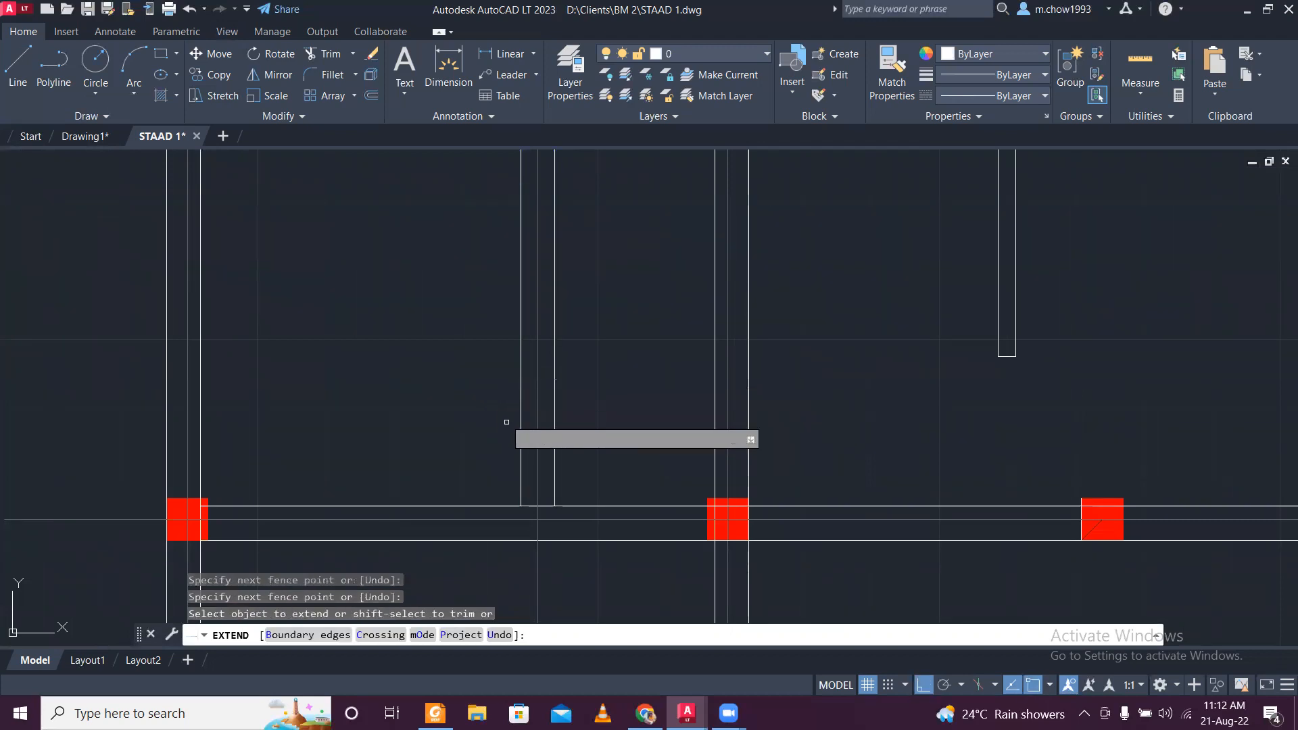
{"action": "key", "text": "Escape"}
Erase the short horizontal helper line between the two vertical beam lines.
{"action": "left_click", "coordinate": [493, 415]}
{"action": "left_click", "coordinate": [568, 443]}
{"action": "key", "text": "Delete"}
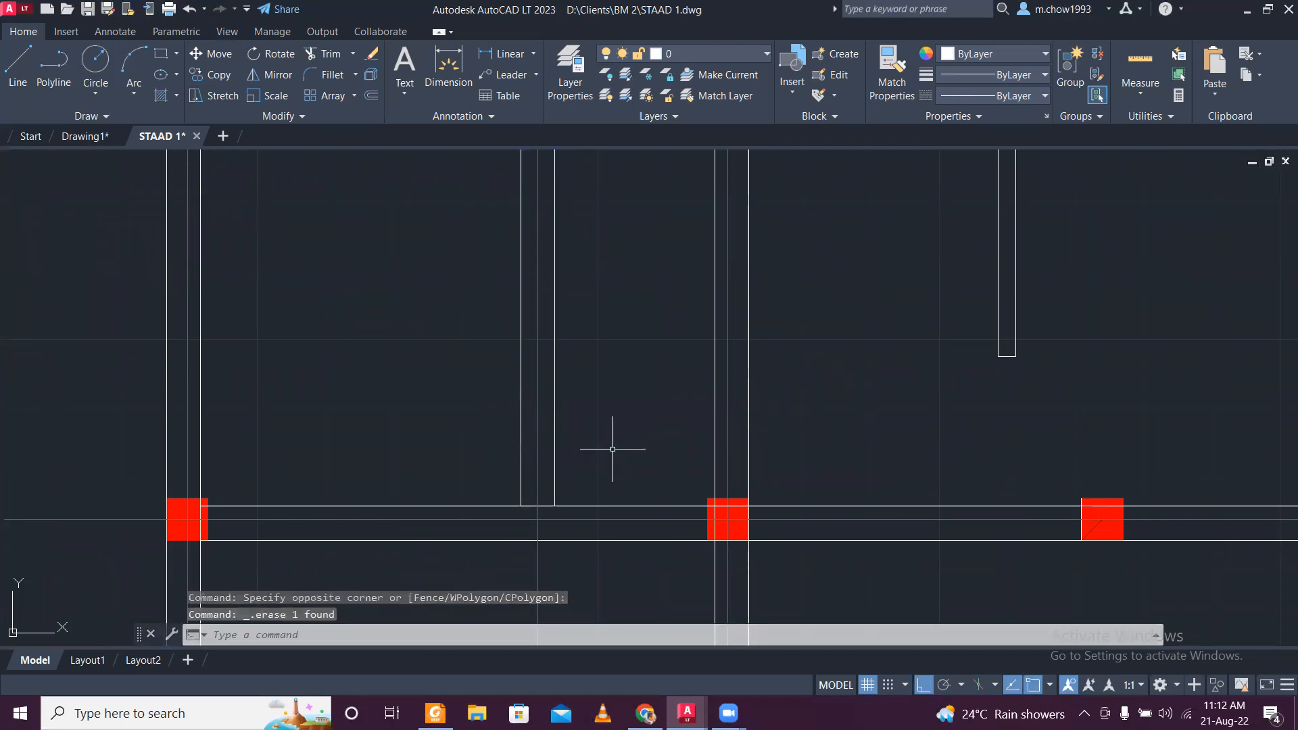
Examine the new vertical beam and the remaining walls of the left bay against the dimensioned plan and the original floor plan.
{"action": "scroll", "coordinate": [622, 446], "scroll_direction": "down", "scroll_amount": 5}
{"action": "middle_click_drag", "start_coordinate": [541, 334], "coordinate": [481, 450]}
{"action": "middle_click_drag", "start_coordinate": [547, 345], "coordinate": [558, 516]}
{"action": "middle_click_drag", "start_coordinate": [565, 462], "coordinate": [545, 304]}
{"action": "scroll", "coordinate": [545, 308], "scroll_direction": "down", "scroll_amount": 2}
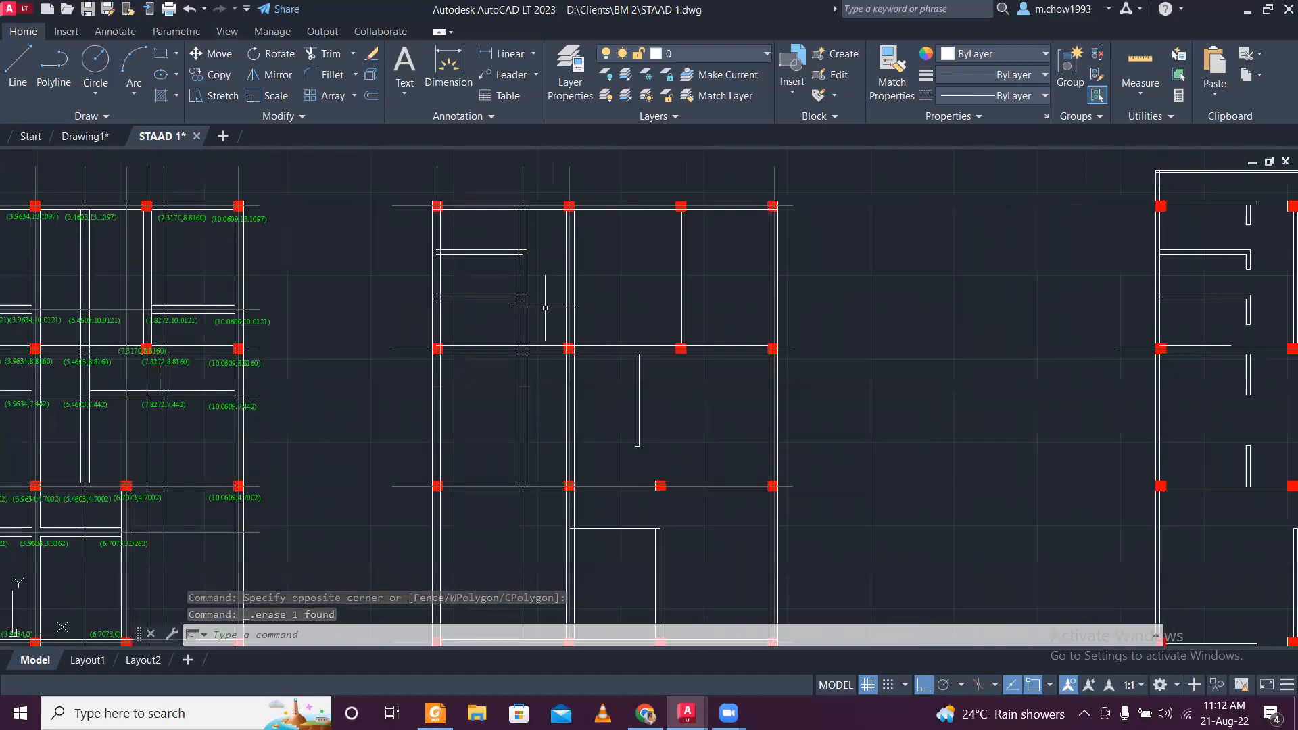
{"action": "scroll", "coordinate": [518, 238], "scroll_direction": "up", "scroll_amount": 2}
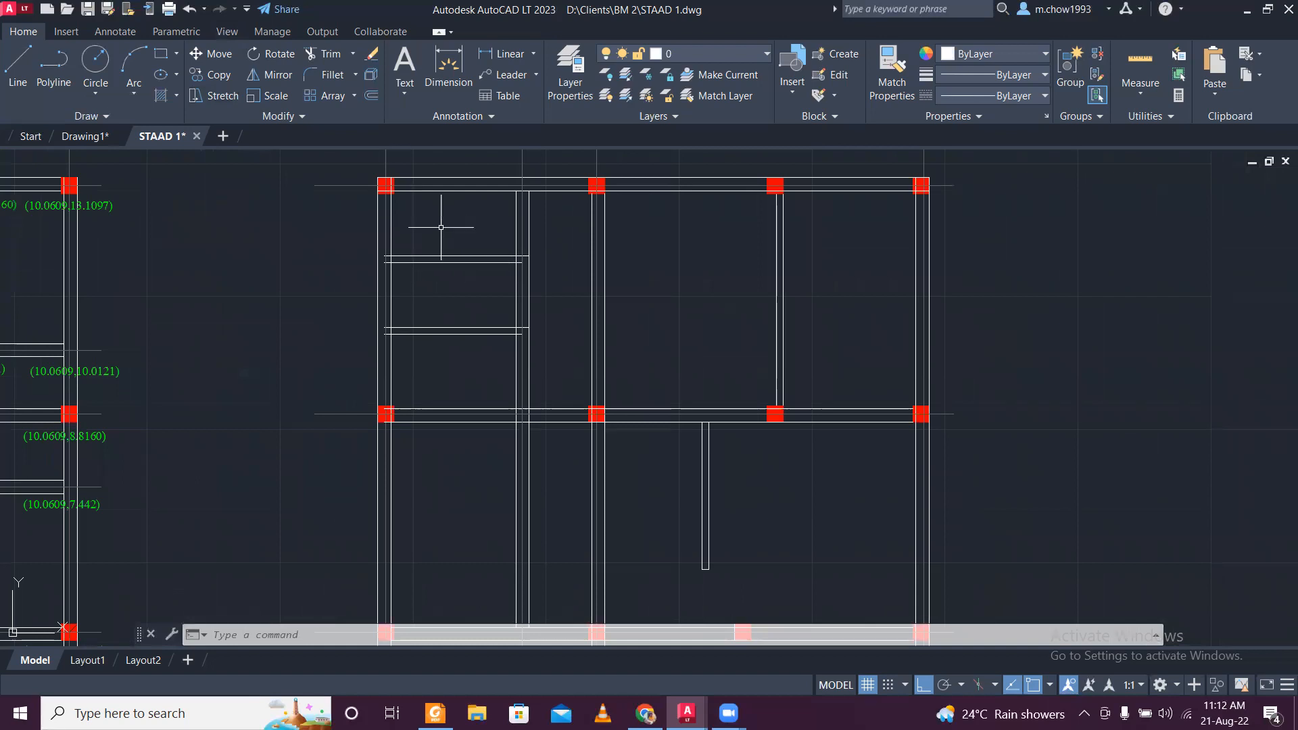
{"action": "middle_click_drag", "start_coordinate": [441, 227], "coordinate": [495, 280]}
{"action": "scroll", "coordinate": [521, 270], "scroll_direction": "down", "scroll_amount": 4}
{"action": "scroll", "coordinate": [526, 266], "scroll_direction": "up", "scroll_amount": 2}
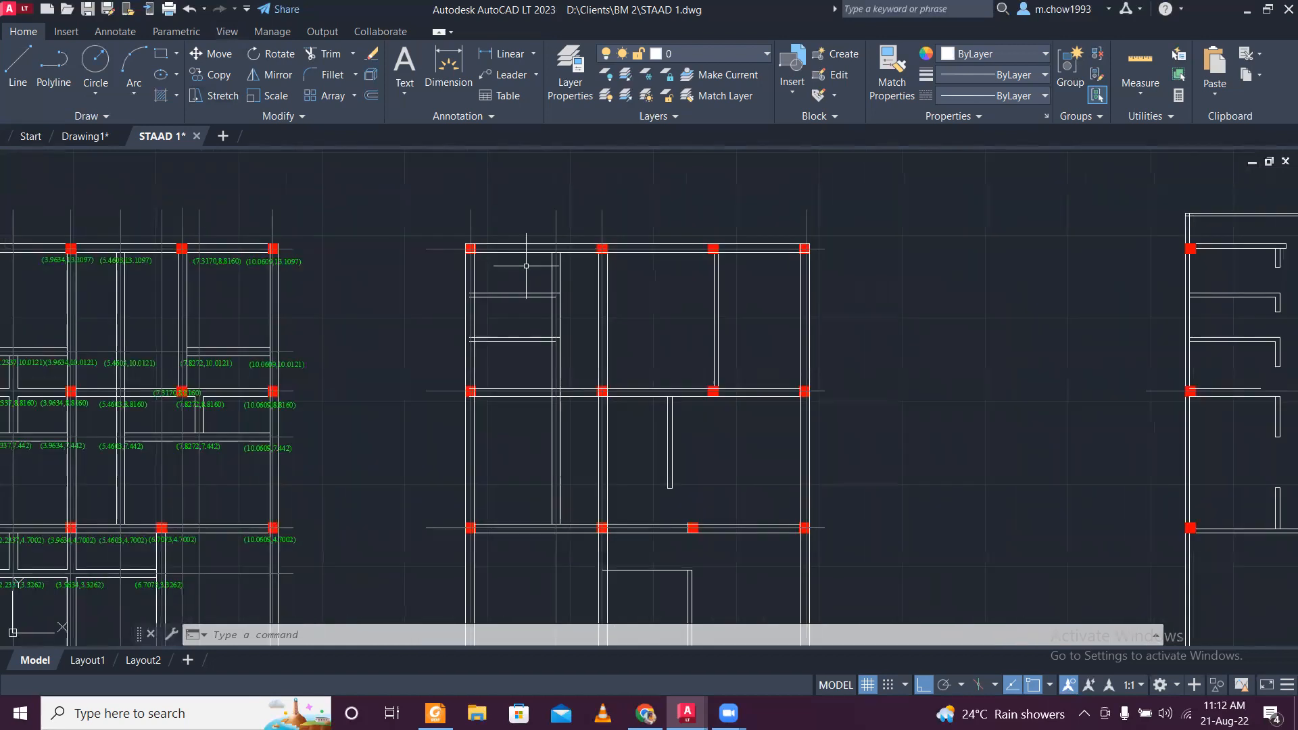
{"action": "scroll", "coordinate": [526, 267], "scroll_direction": "up", "scroll_amount": 4}
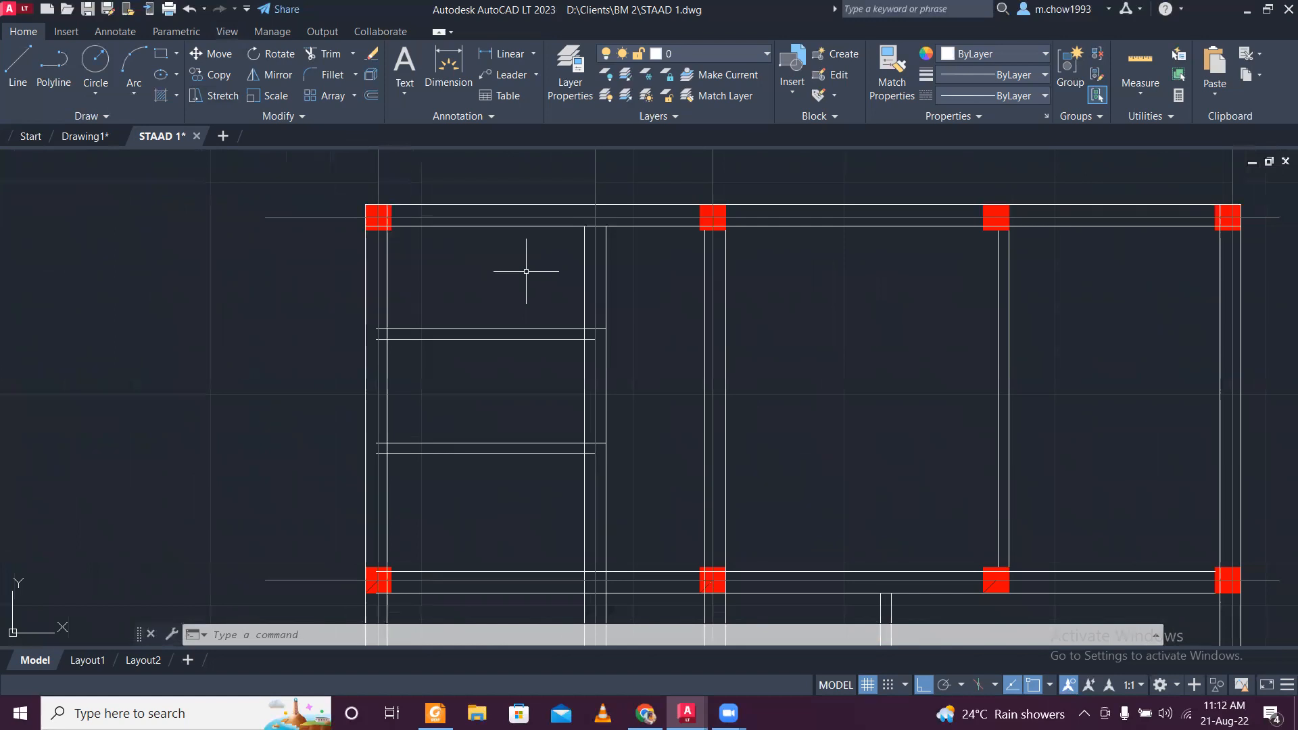
{"action": "scroll", "coordinate": [526, 271], "scroll_direction": "down", "scroll_amount": 4}
{"action": "mouse_move", "coordinate": [523, 275]}
{"action": "middle_mouse_down"}
{"action": "mouse_move", "coordinate": [556, 298]}
{"action": "mouse_move", "coordinate": [600, 302]}
{"action": "middle_mouse_up"}
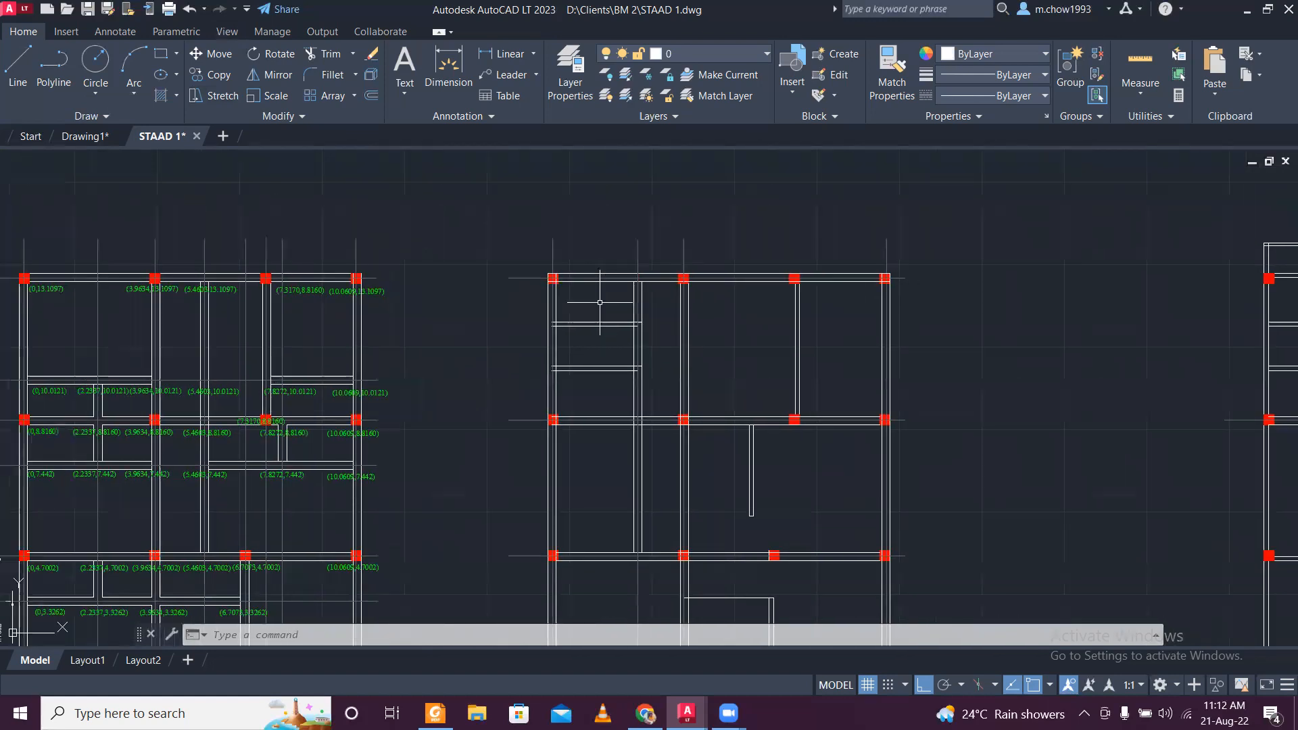
{"action": "scroll", "coordinate": [597, 295], "scroll_direction": "down", "scroll_amount": 2}
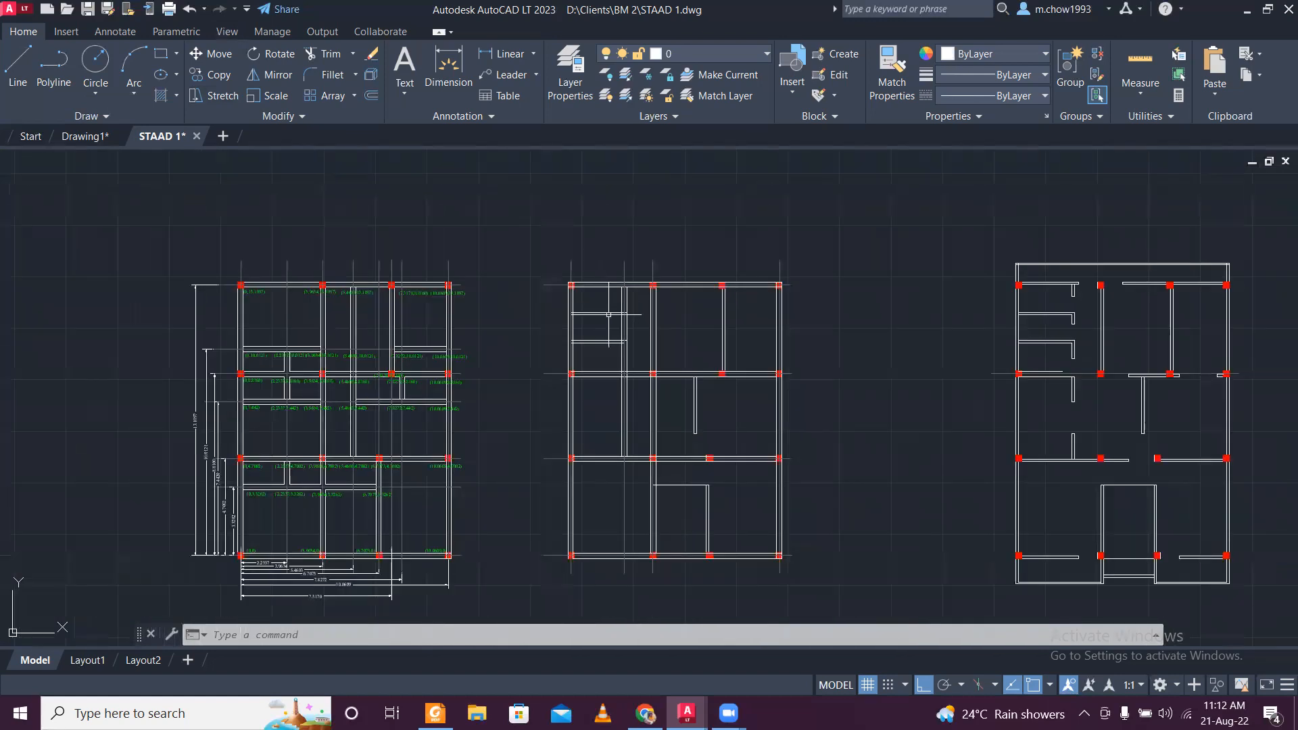
{"action": "mouse_move", "coordinate": [627, 421]}
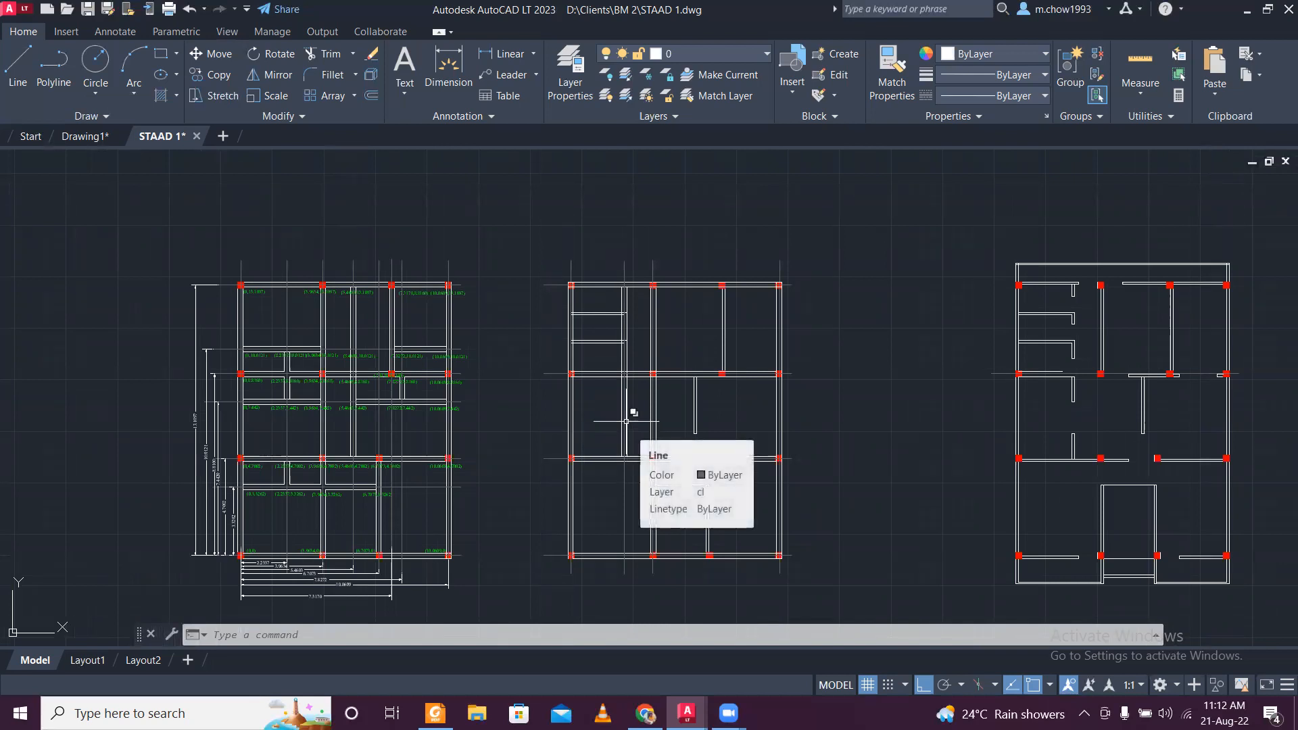
Measure the clear width between the leftmost beam and the new vertical beam along the upper short wall.
{"action": "scroll", "coordinate": [707, 228], "scroll_direction": "up", "scroll_amount": 4}
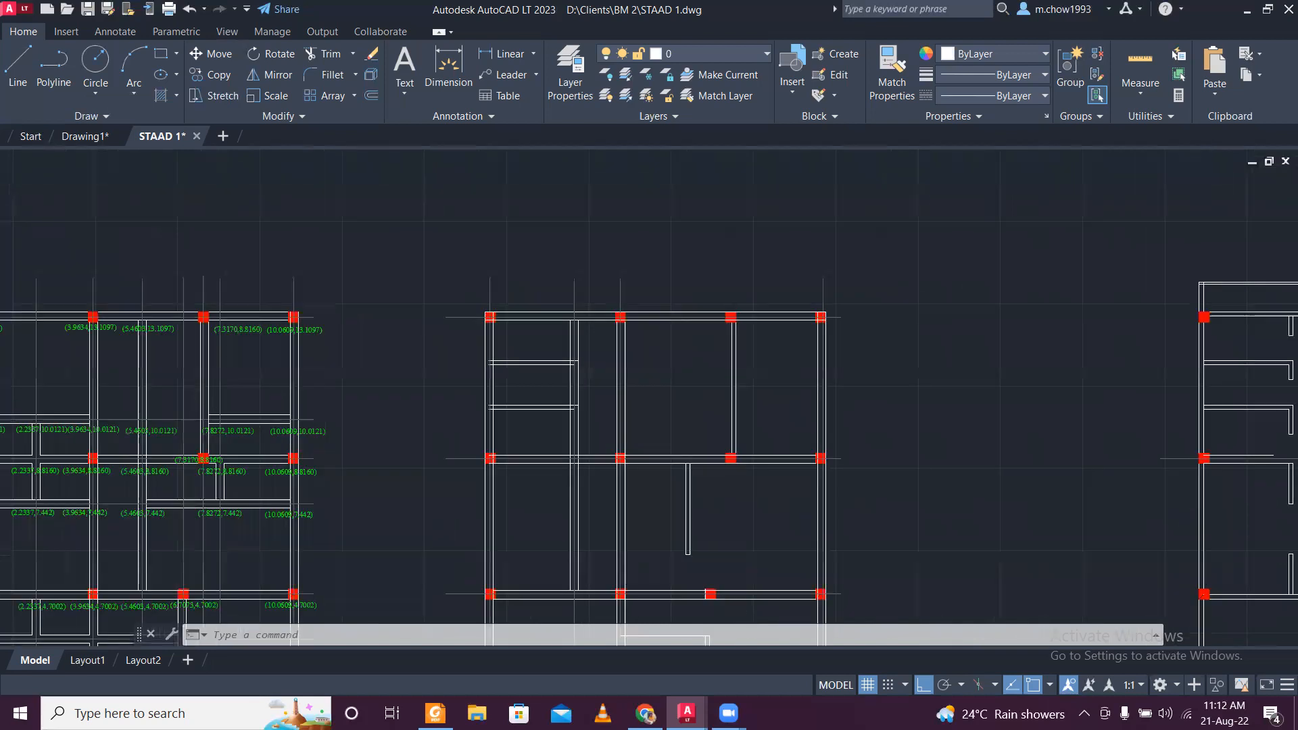
{"action": "left_click", "coordinate": [508, 56]}
{"action": "scroll", "coordinate": [404, 460], "scroll_direction": "up", "scroll_amount": 4}
{"action": "left_click", "coordinate": [290, 422]}
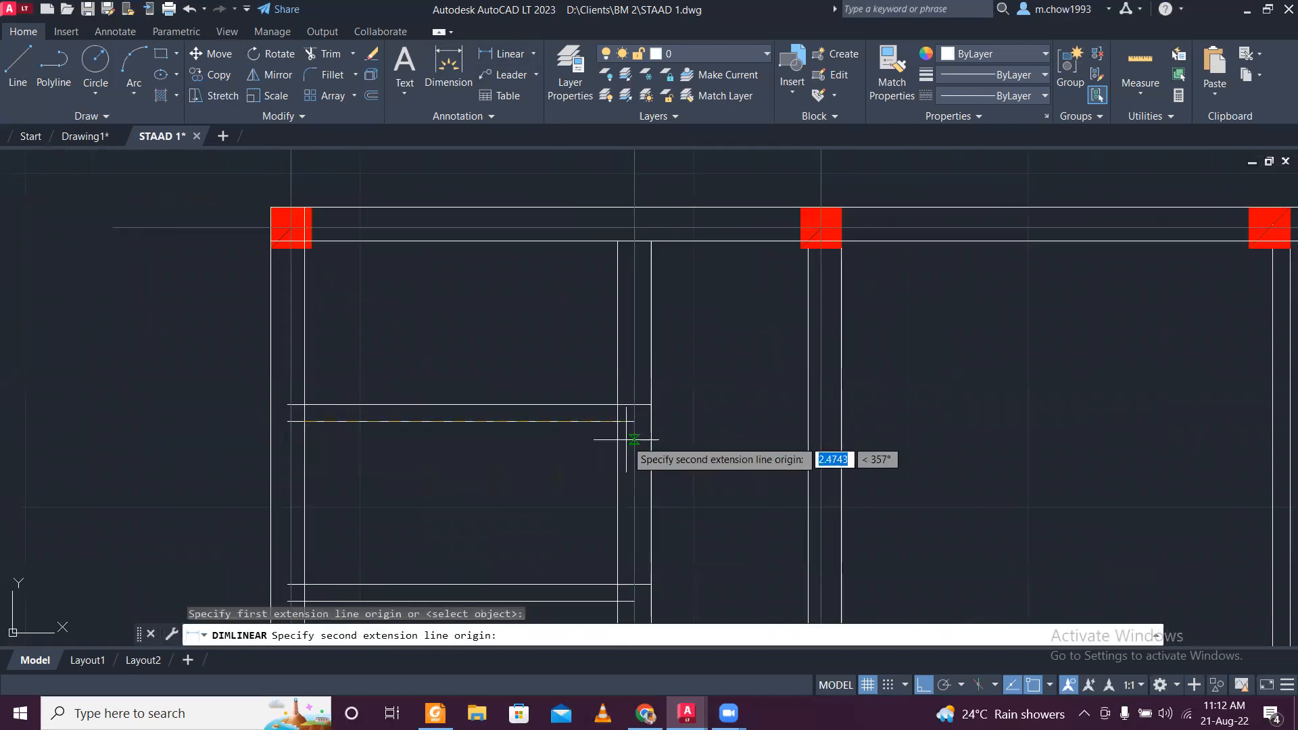
{"action": "left_click", "coordinate": [617, 422]}
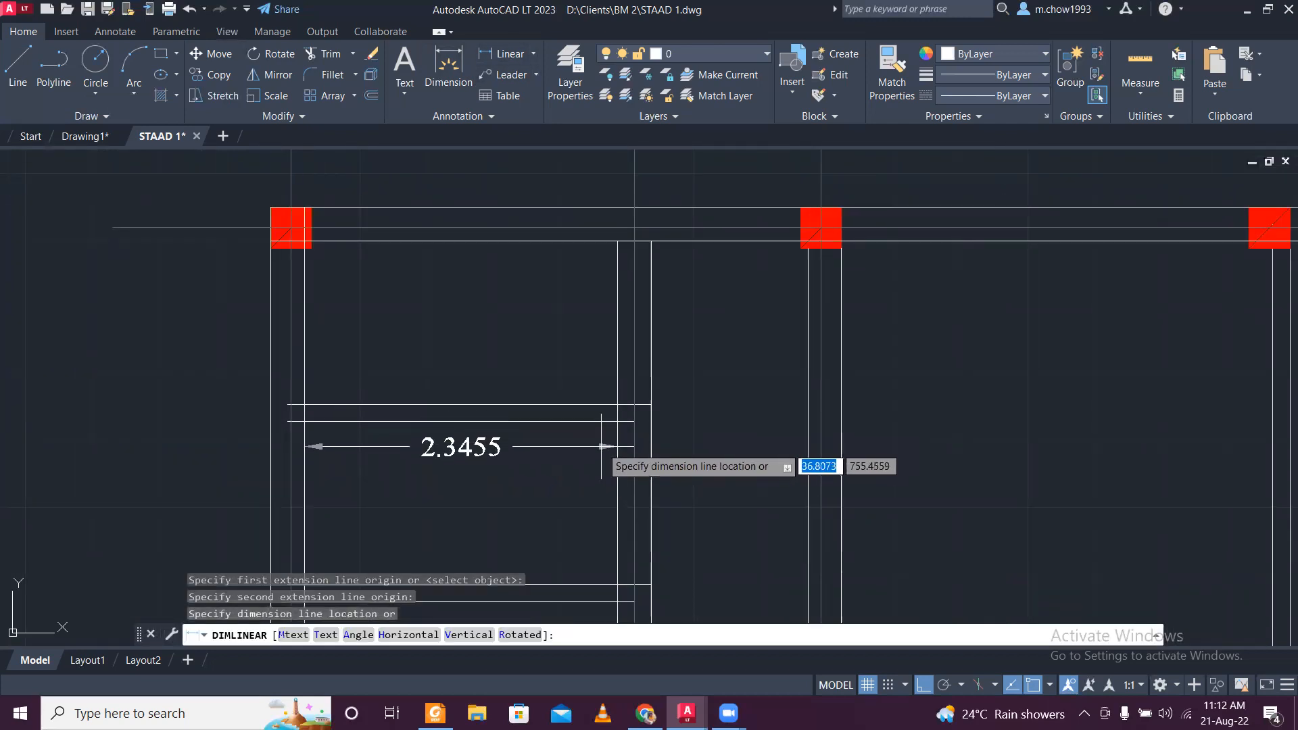
{"action": "key", "text": "Escape"}
Erase the four lines of the two short horizontal walls in the upper-left bay of the middle plan.
{"action": "scroll", "coordinate": [588, 392], "scroll_direction": "down", "scroll_amount": 4}
{"action": "scroll", "coordinate": [581, 423], "scroll_direction": "up", "scroll_amount": 3}
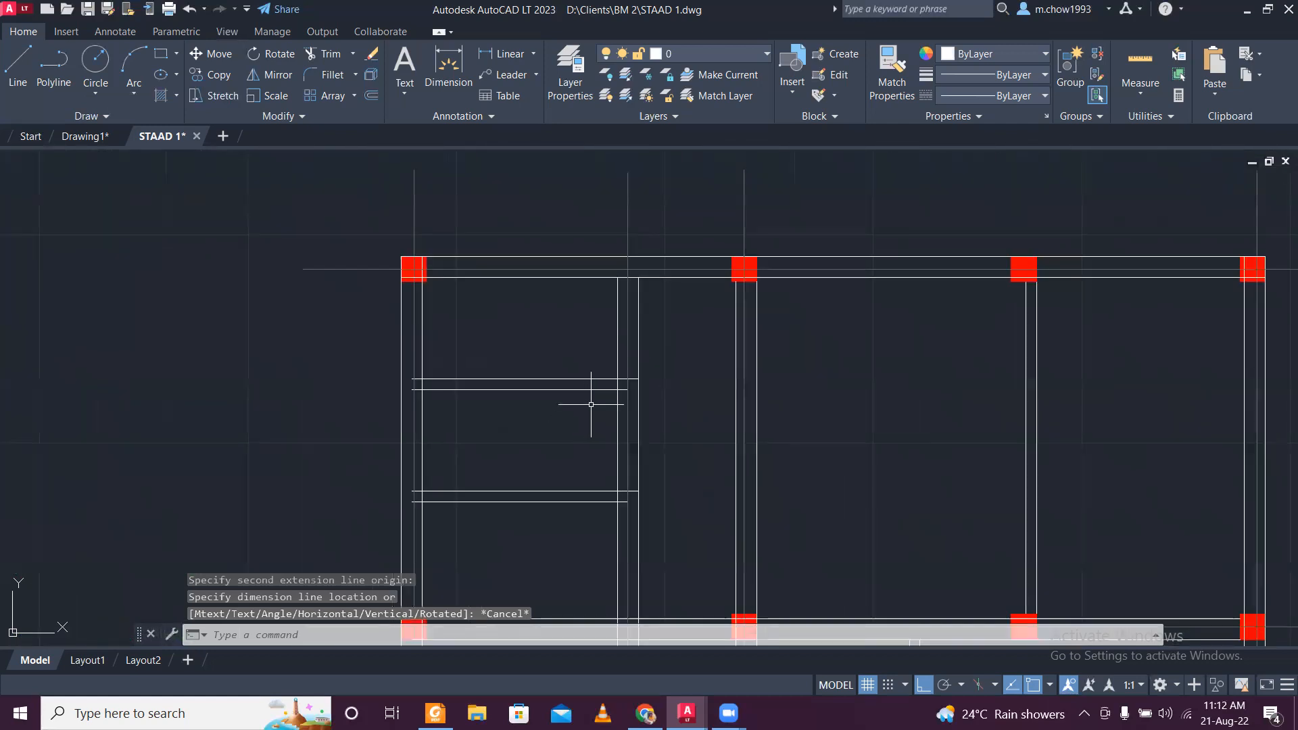
{"action": "scroll", "coordinate": [592, 403], "scroll_direction": "down", "scroll_amount": 2}
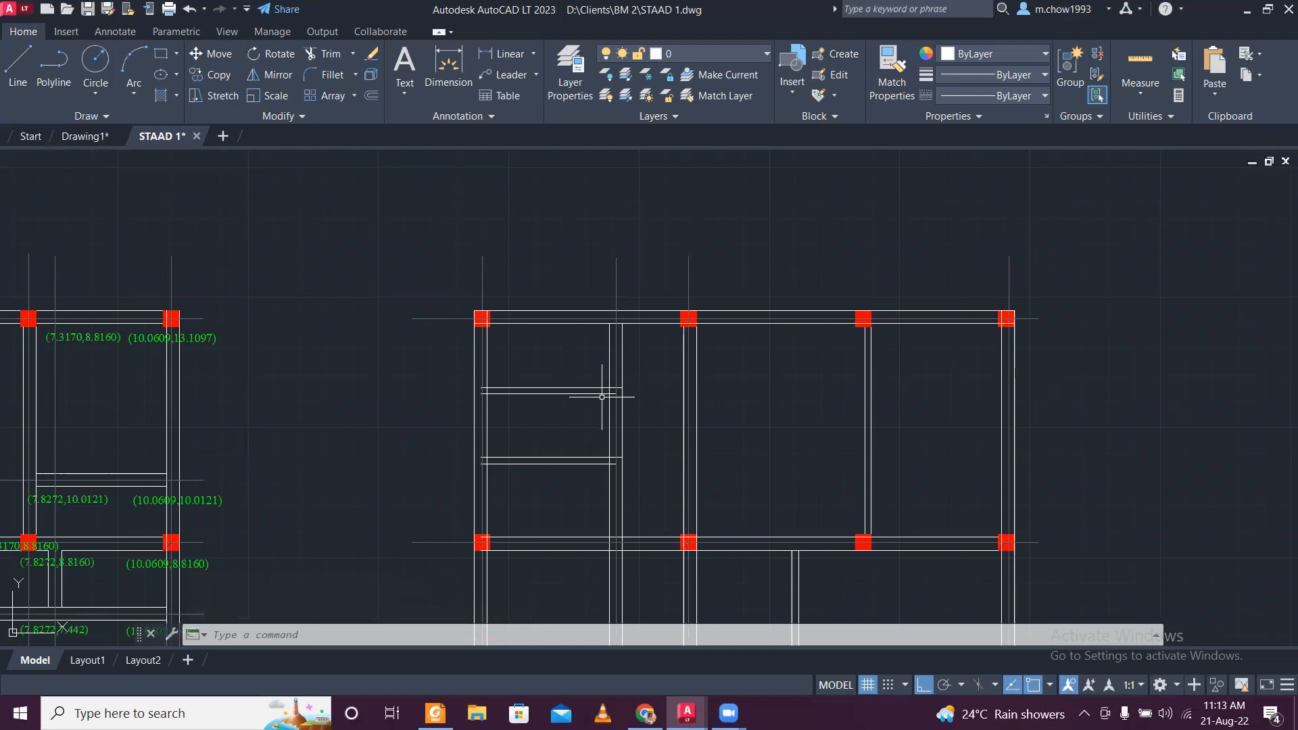
{"action": "scroll", "coordinate": [602, 397], "scroll_direction": "down", "scroll_amount": 2}
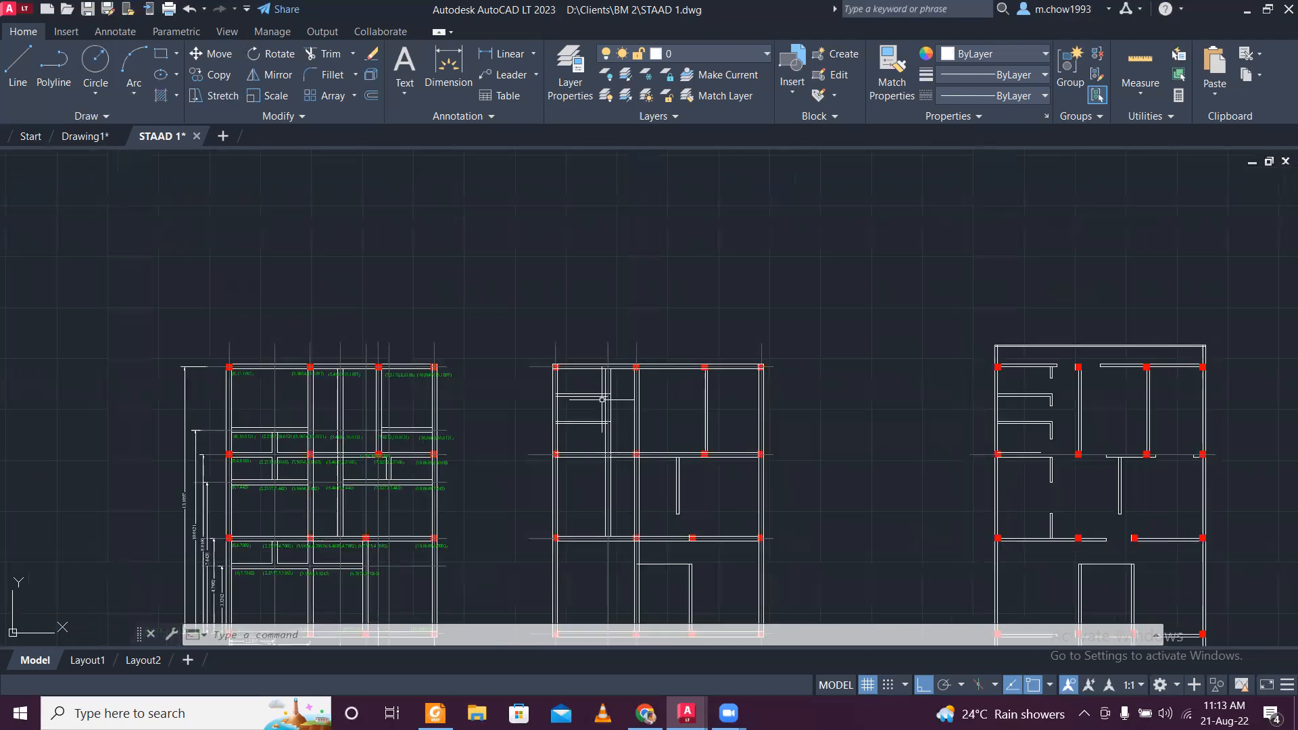
{"action": "scroll", "coordinate": [599, 403], "scroll_direction": "up", "scroll_amount": 3}
{"action": "left_click", "coordinate": [585, 487]}
{"action": "left_click", "coordinate": [545, 369]}
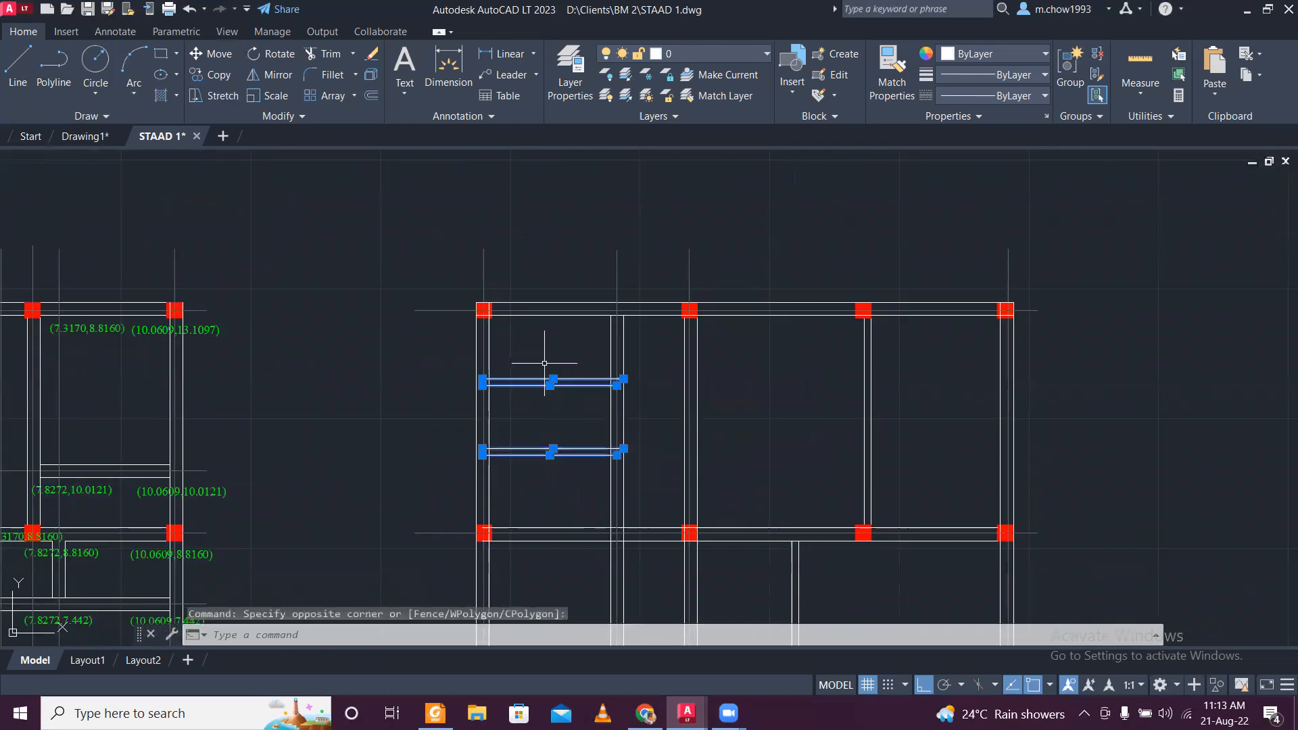
{"action": "key", "text": "Delete"}
Add a linear dimension for the clear width of the middle-row bay between the second column line's beam and the rightmost beam.
{"action": "scroll", "coordinate": [544, 363], "scroll_direction": "down", "scroll_amount": 5}
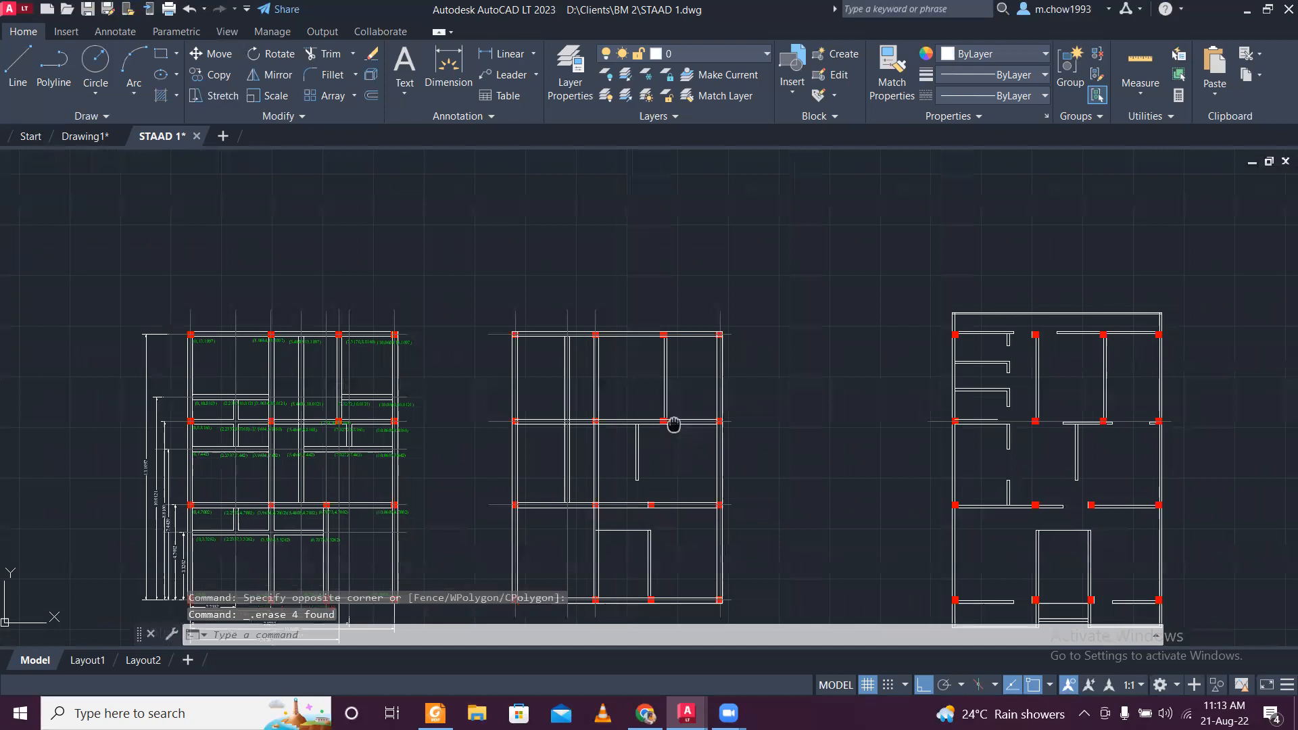
{"action": "middle_click_drag", "start_coordinate": [672, 423], "coordinate": [621, 369]}
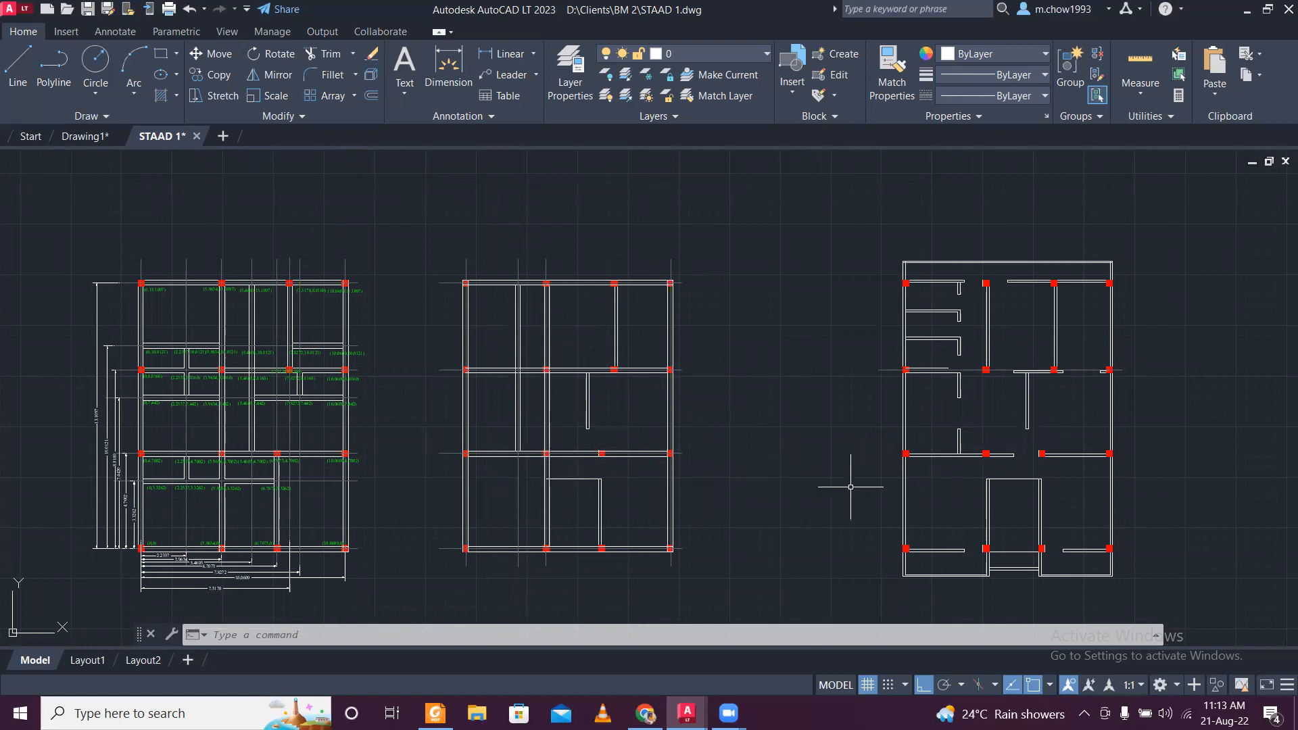
{"action": "scroll", "coordinate": [569, 417], "scroll_direction": "up", "scroll_amount": 4}
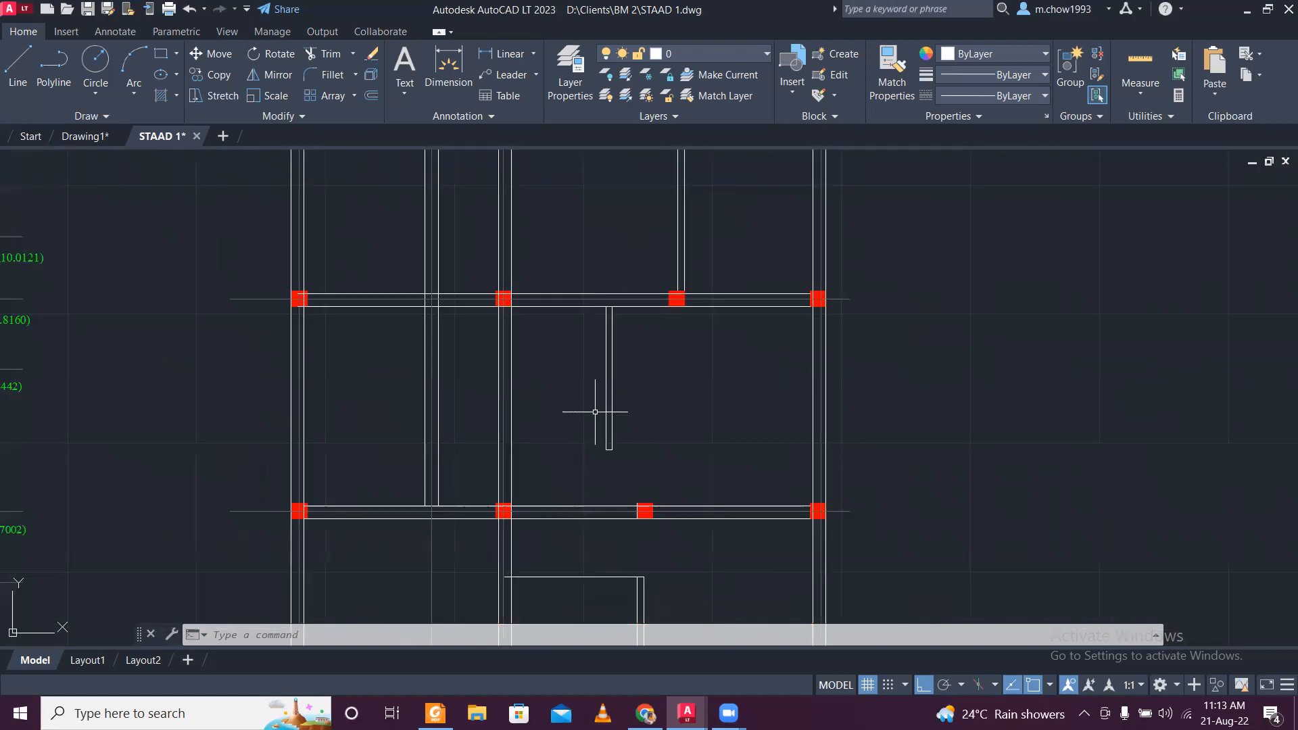
{"action": "left_click", "coordinate": [505, 54]}
{"action": "left_click", "coordinate": [512, 327]}
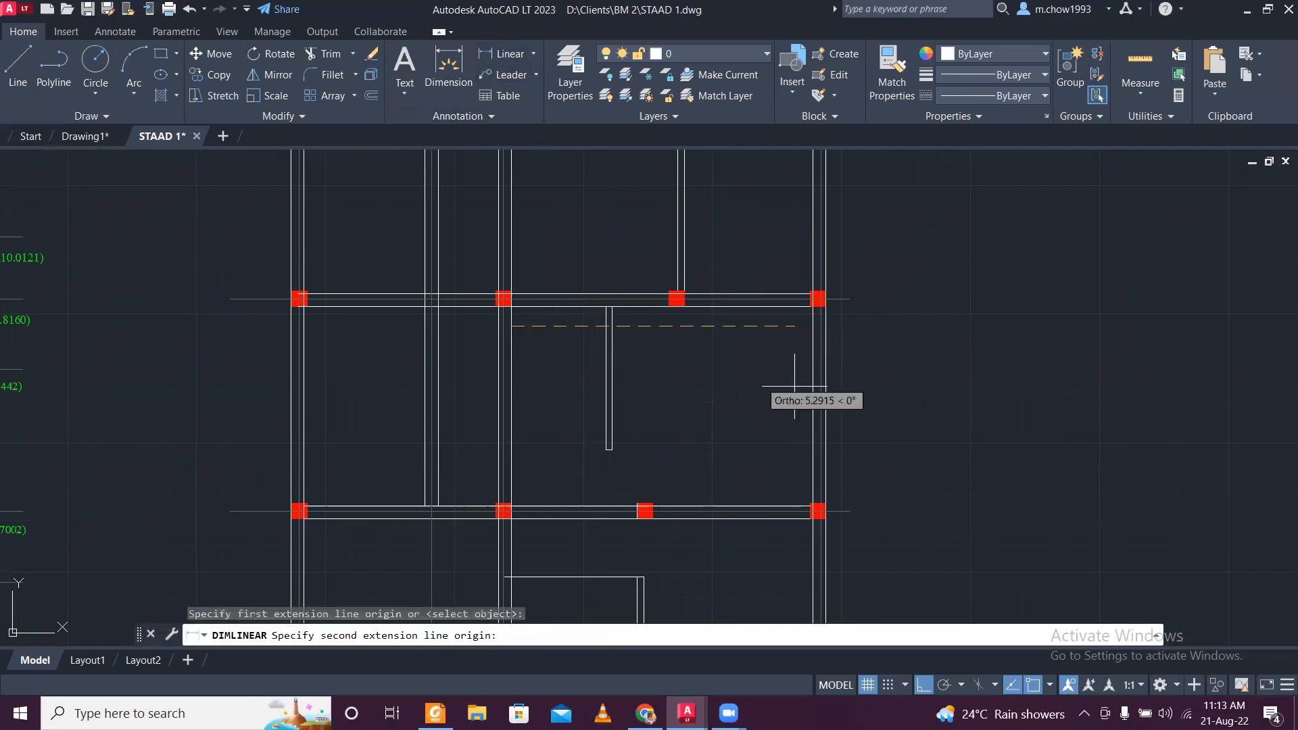
{"action": "left_click", "coordinate": [815, 330]}
{"action": "left_click", "coordinate": [794, 342]}
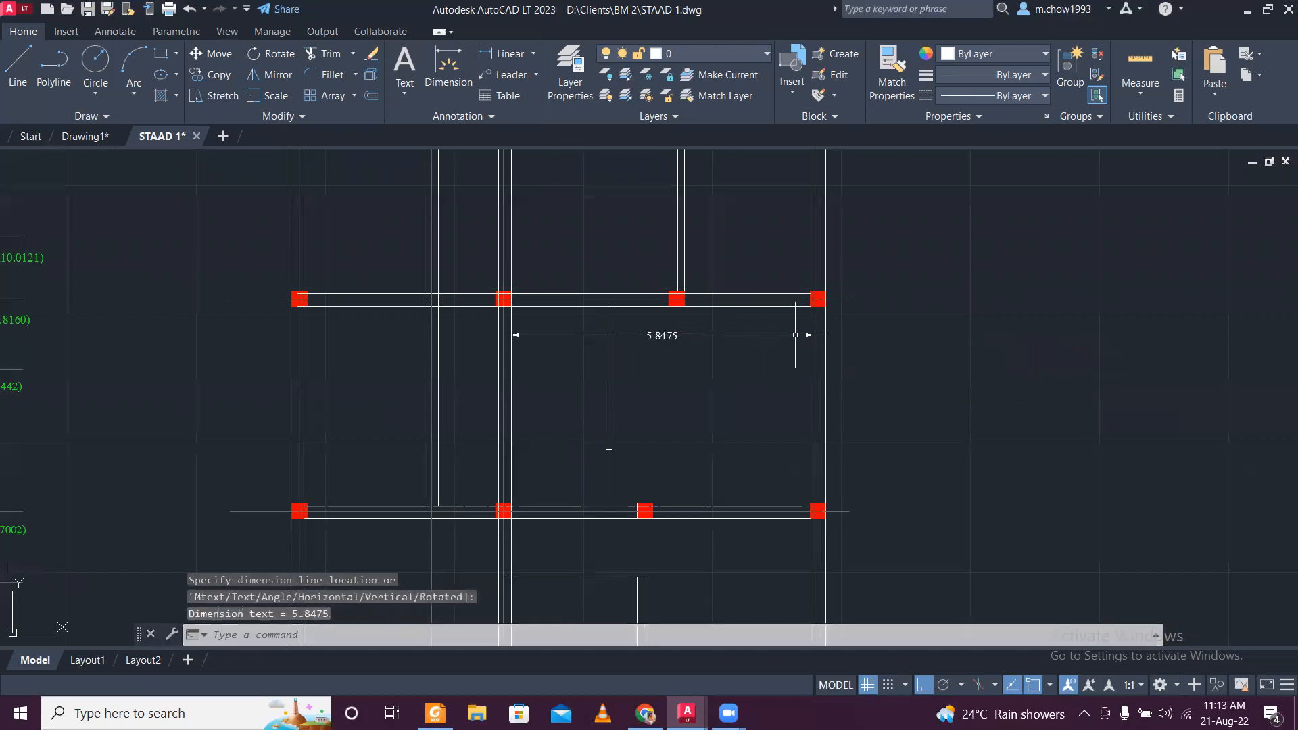
Add a vertical linear dimension for the clear height of the same bay between its upper and lower beams.
{"action": "scroll", "coordinate": [638, 363], "scroll_direction": "up", "scroll_amount": 2}
{"action": "key", "text": "Return"}
{"action": "left_click", "coordinate": [462, 272]}
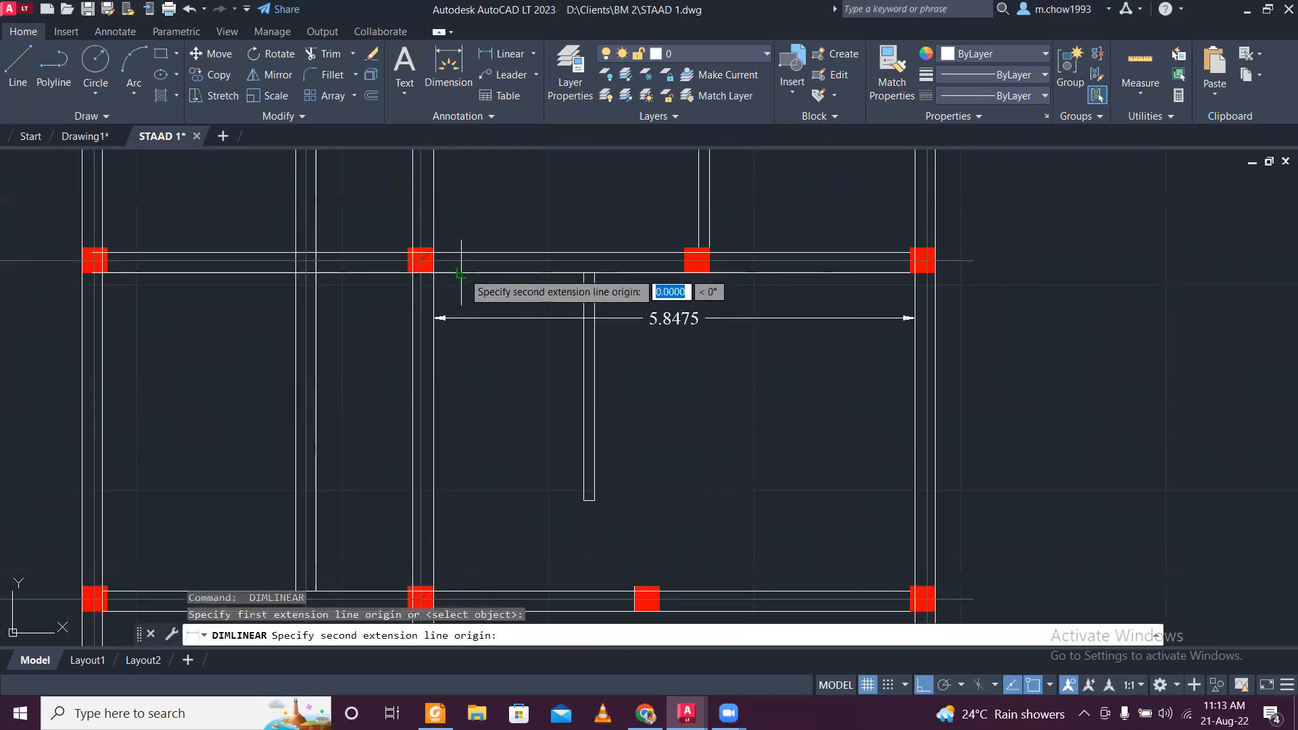
{"action": "left_click", "coordinate": [461, 599]}
{"action": "left_click", "coordinate": [469, 557]}
{"action": "scroll", "coordinate": [493, 472], "scroll_direction": "down", "scroll_amount": 1}
{"action": "scroll", "coordinate": [494, 465], "scroll_direction": "up", "scroll_amount": 1}
{"action": "middle_click_drag", "start_coordinate": [578, 478], "coordinate": [450, 425]}
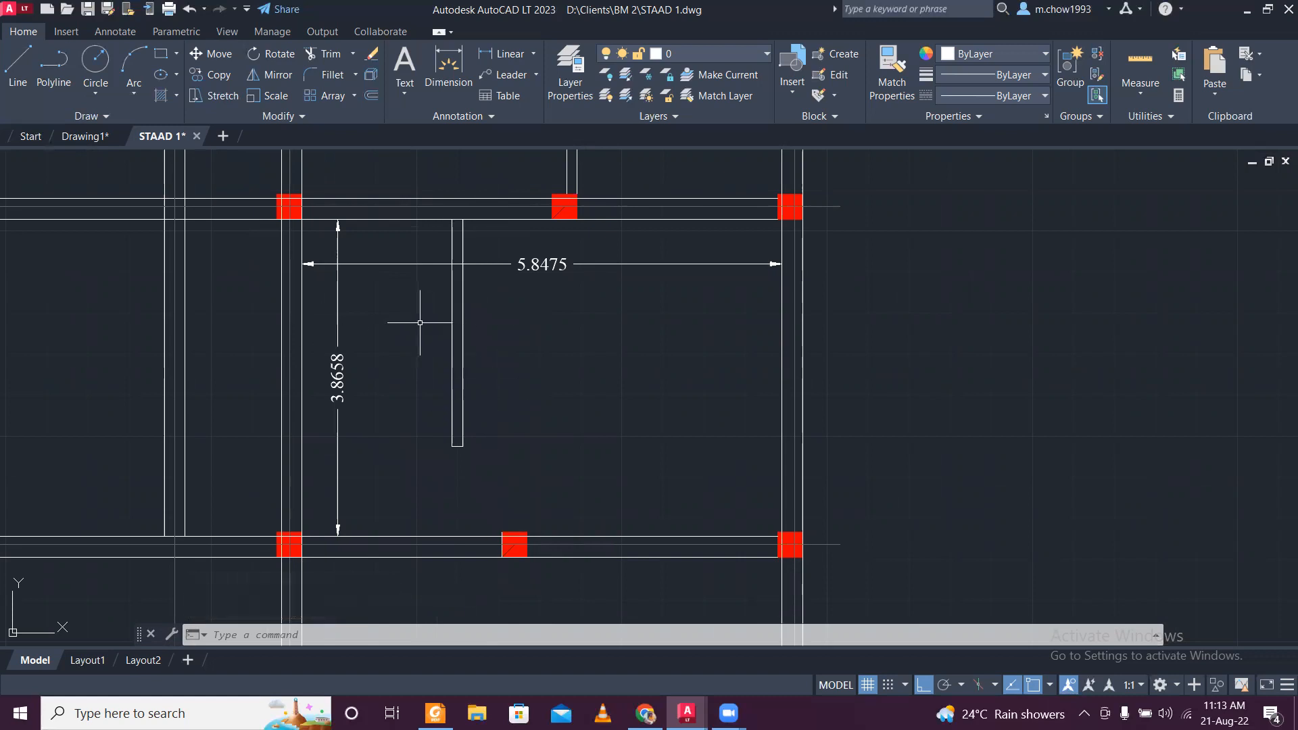
Switch to File Explorer and open the workbook slab Design All Conditions from the Excel Sheets folder on drive D.
{"action": "left_click", "coordinate": [1247, 11]}
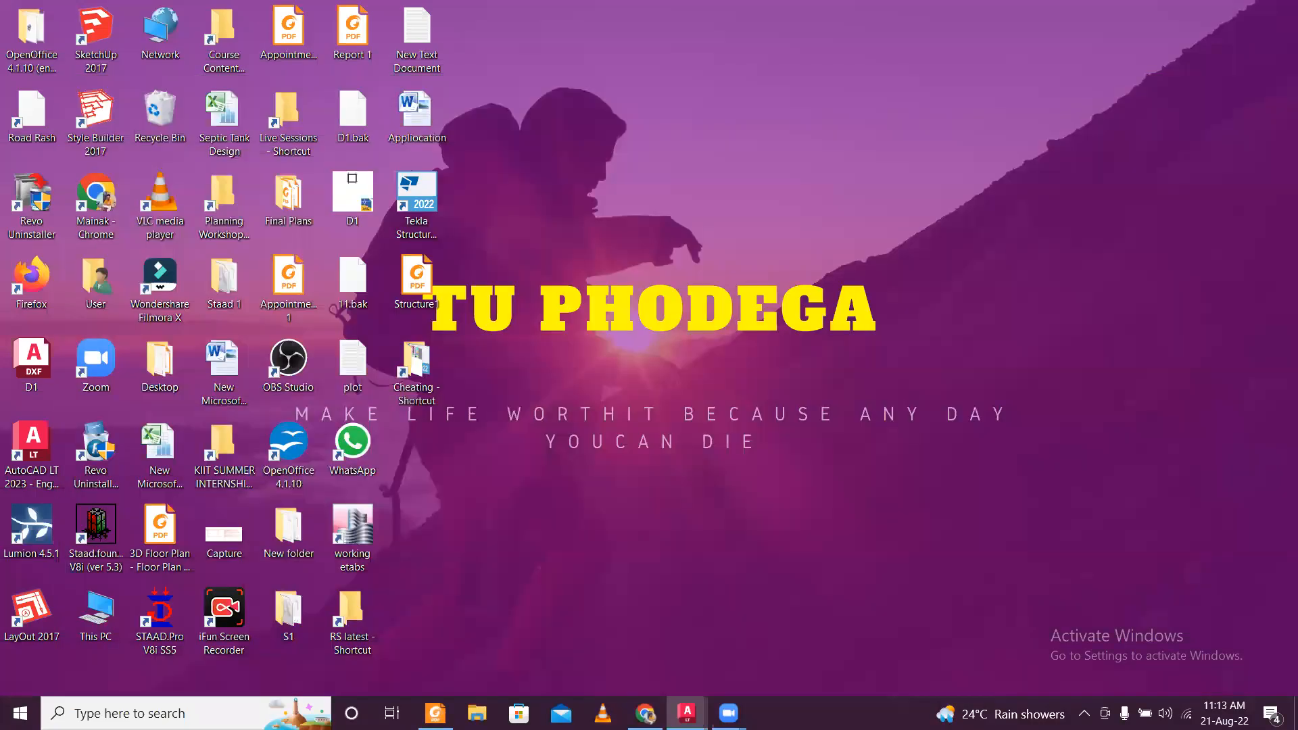
{"action": "key", "text": "super+e"}
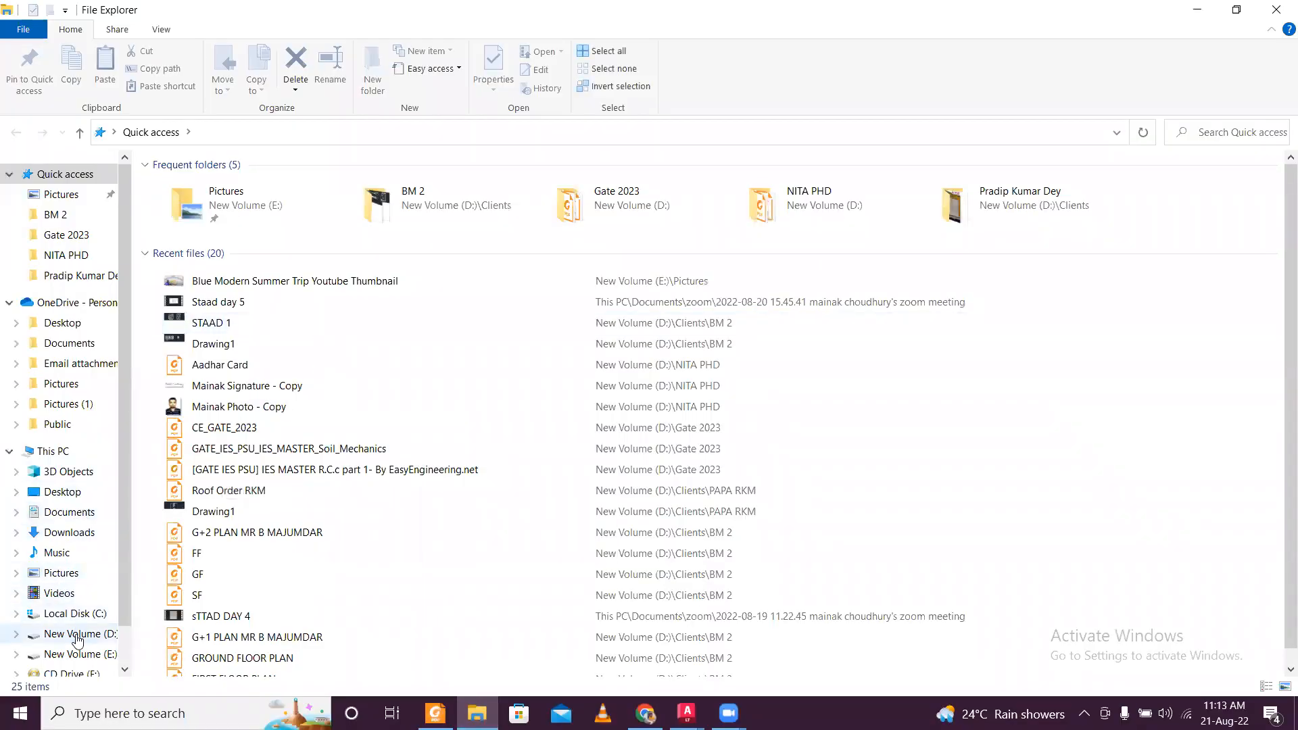
{"action": "left_click", "coordinate": [76, 654]}
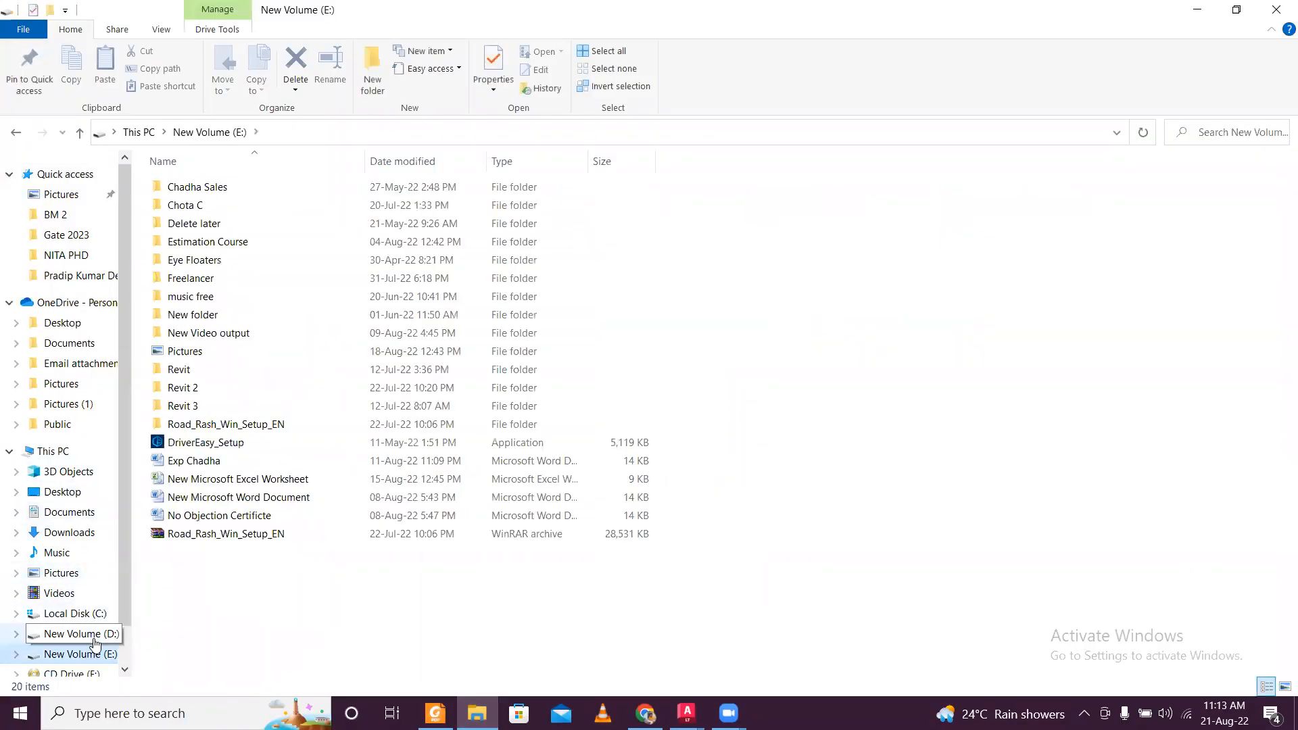
{"action": "left_click", "coordinate": [95, 640]}
{"action": "left_click", "coordinate": [285, 405]}
{"action": "key", "text": "e"}
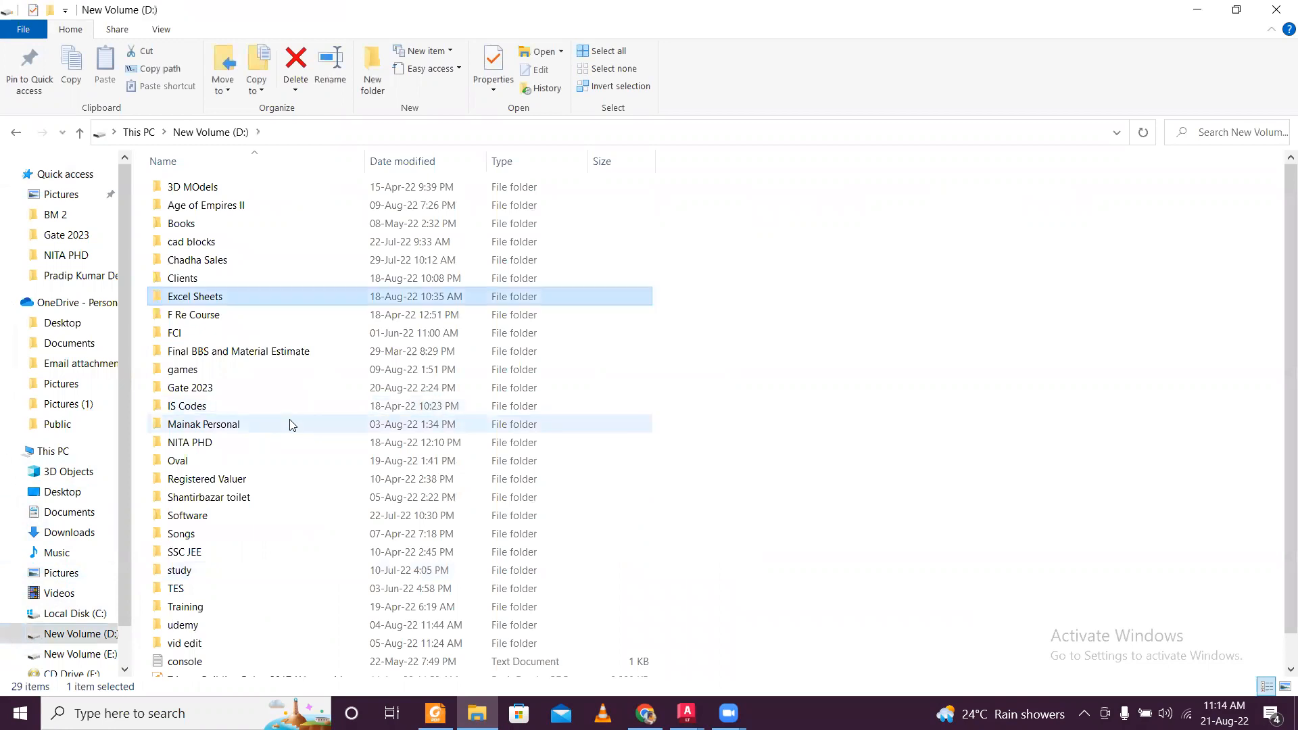
{"action": "double_click", "coordinate": [301, 298]}
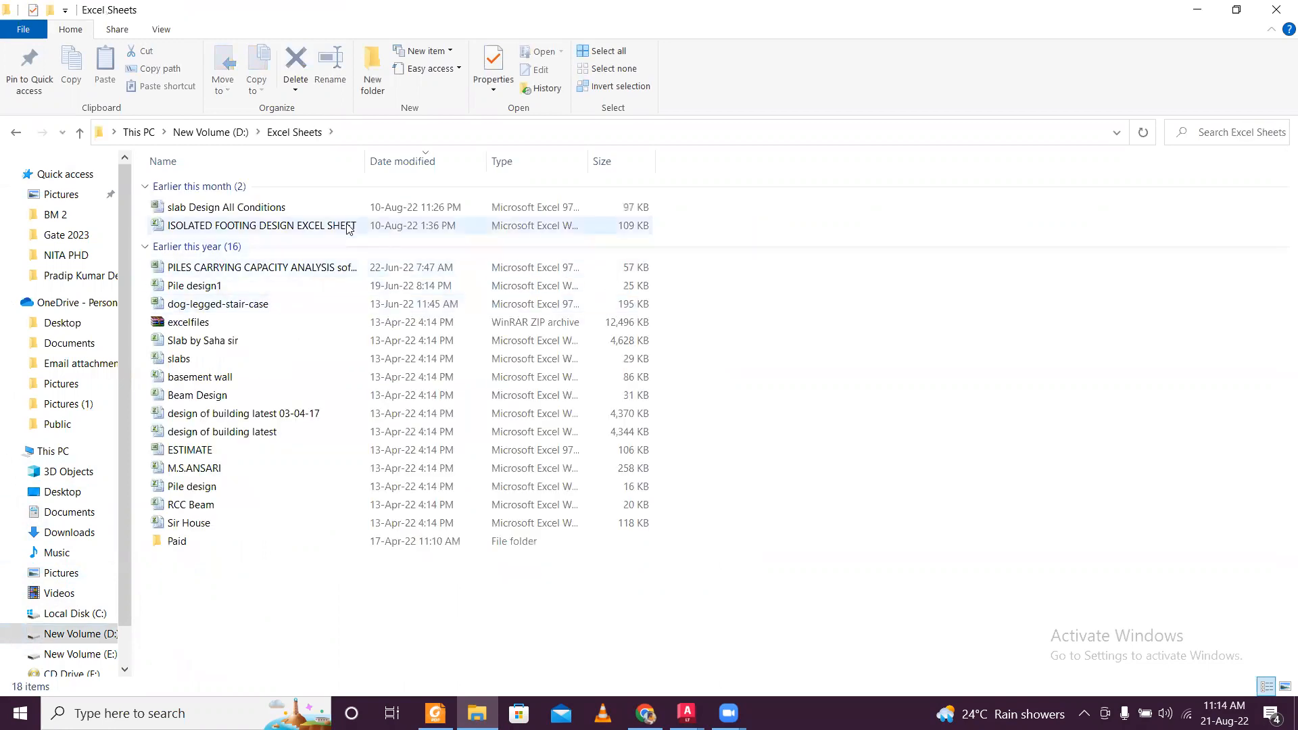
{"action": "left_click", "coordinate": [366, 211]}
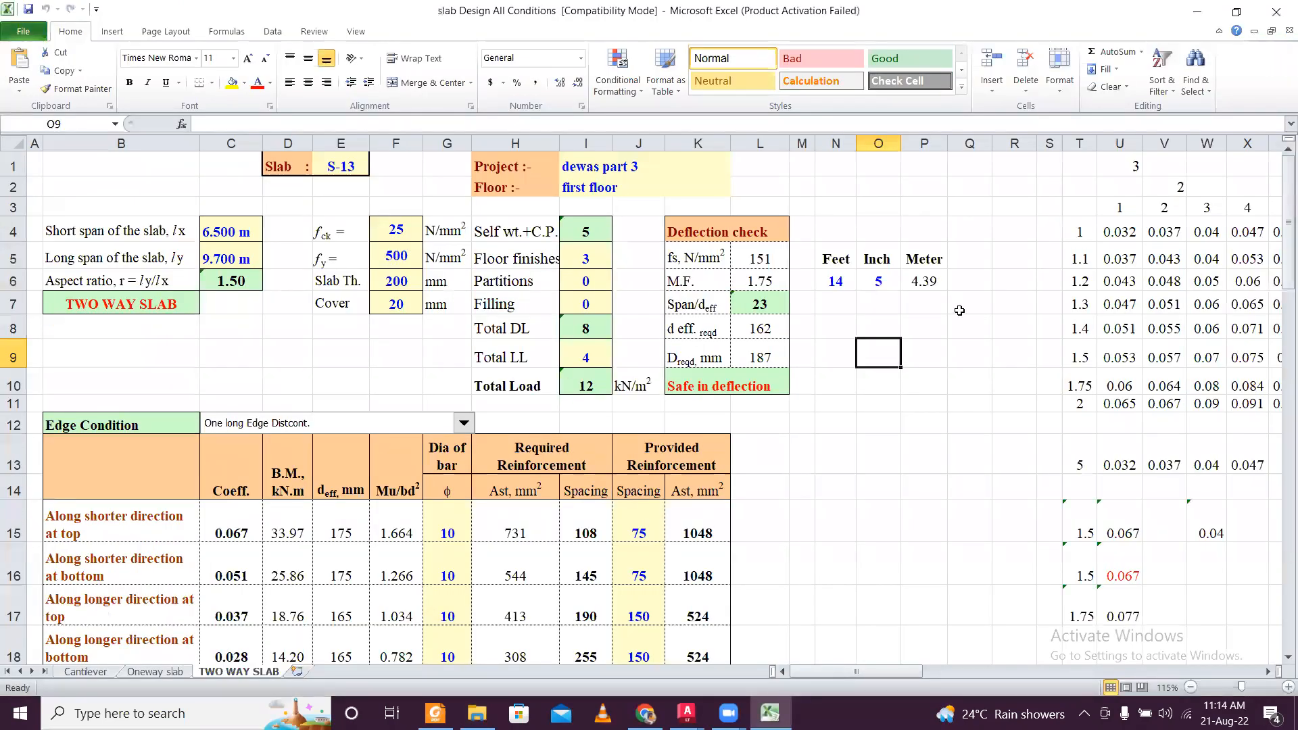
Dismiss the Office activation wizard, look over the two-way slab design sheet, and switch back to the STAAD 1 drawing in AutoCAD.
{"action": "left_click", "coordinate": [961, 314]}
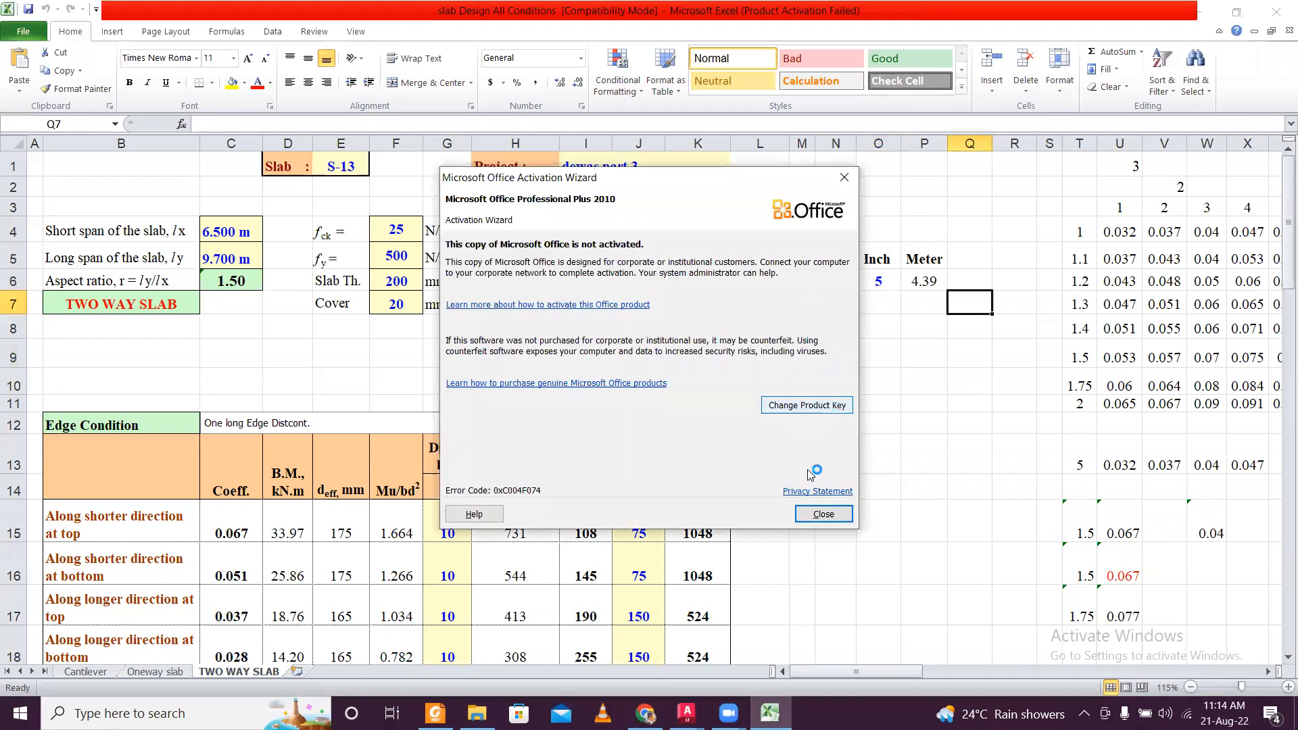
{"action": "left_click", "coordinate": [818, 508]}
{"action": "scroll", "coordinate": [541, 376], "scroll_direction": "down", "scroll_amount": 4}
{"action": "scroll", "coordinate": [517, 357], "scroll_direction": "up", "scroll_amount": 4}
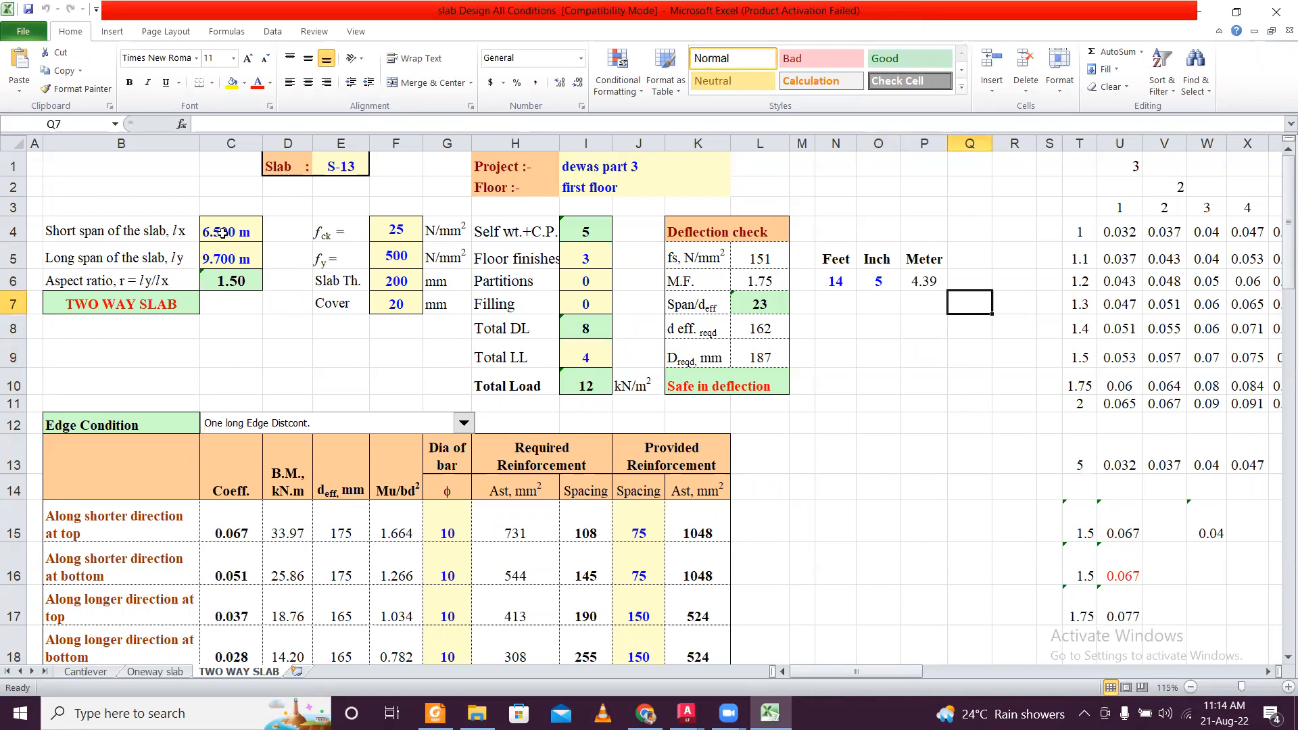
{"action": "left_click", "coordinate": [770, 713]}
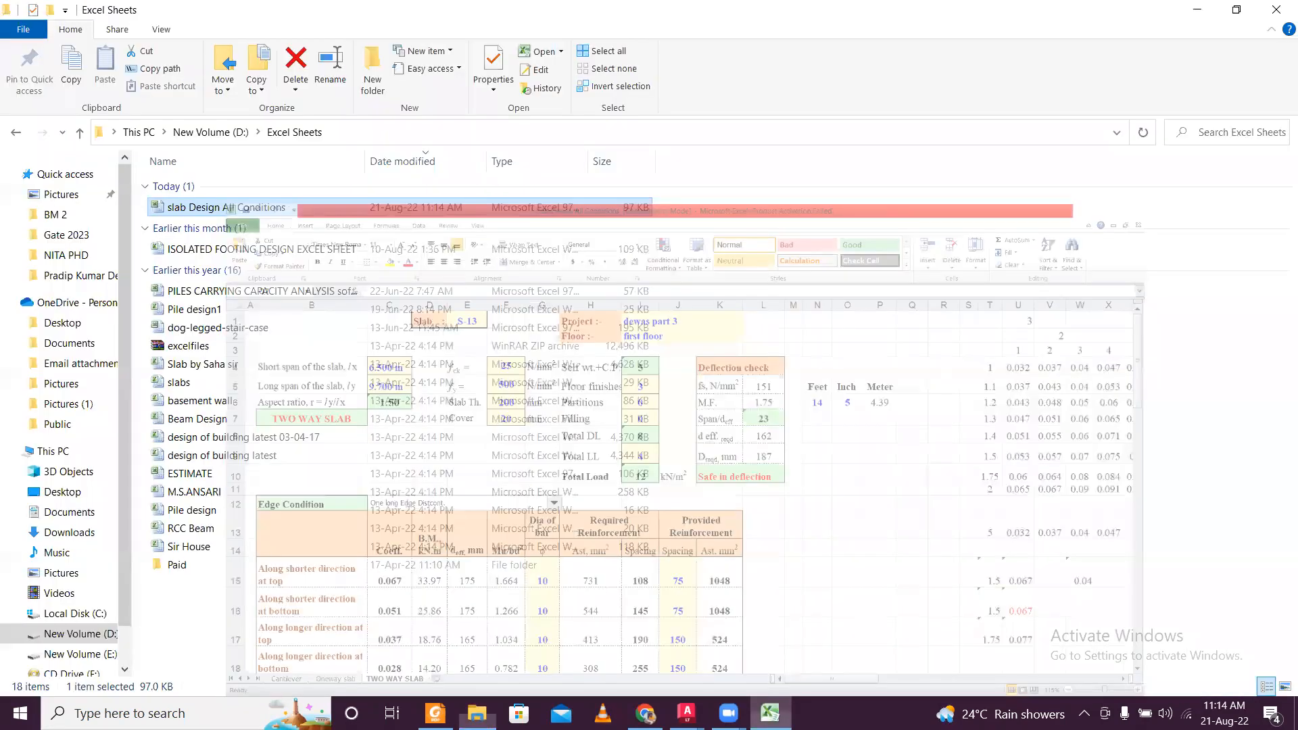
{"action": "mouse_move", "coordinate": [687, 713]}
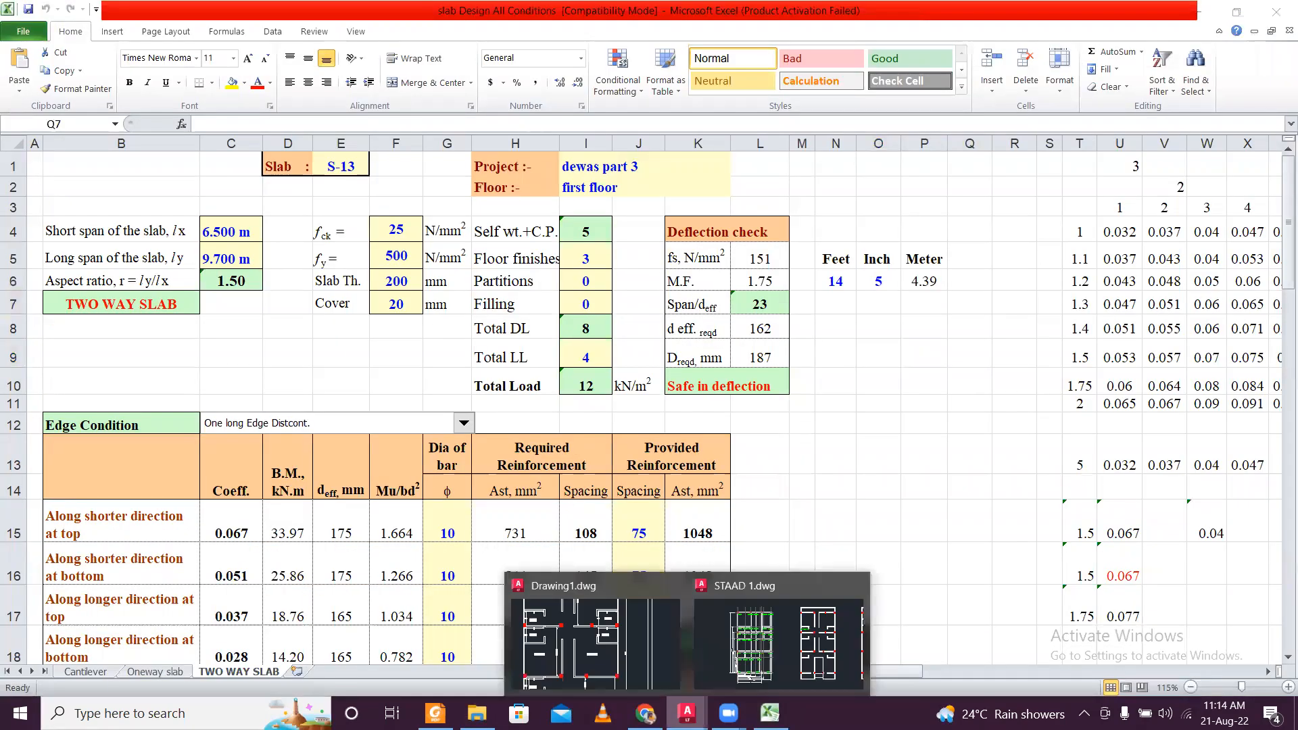
{"action": "left_click", "coordinate": [796, 646]}
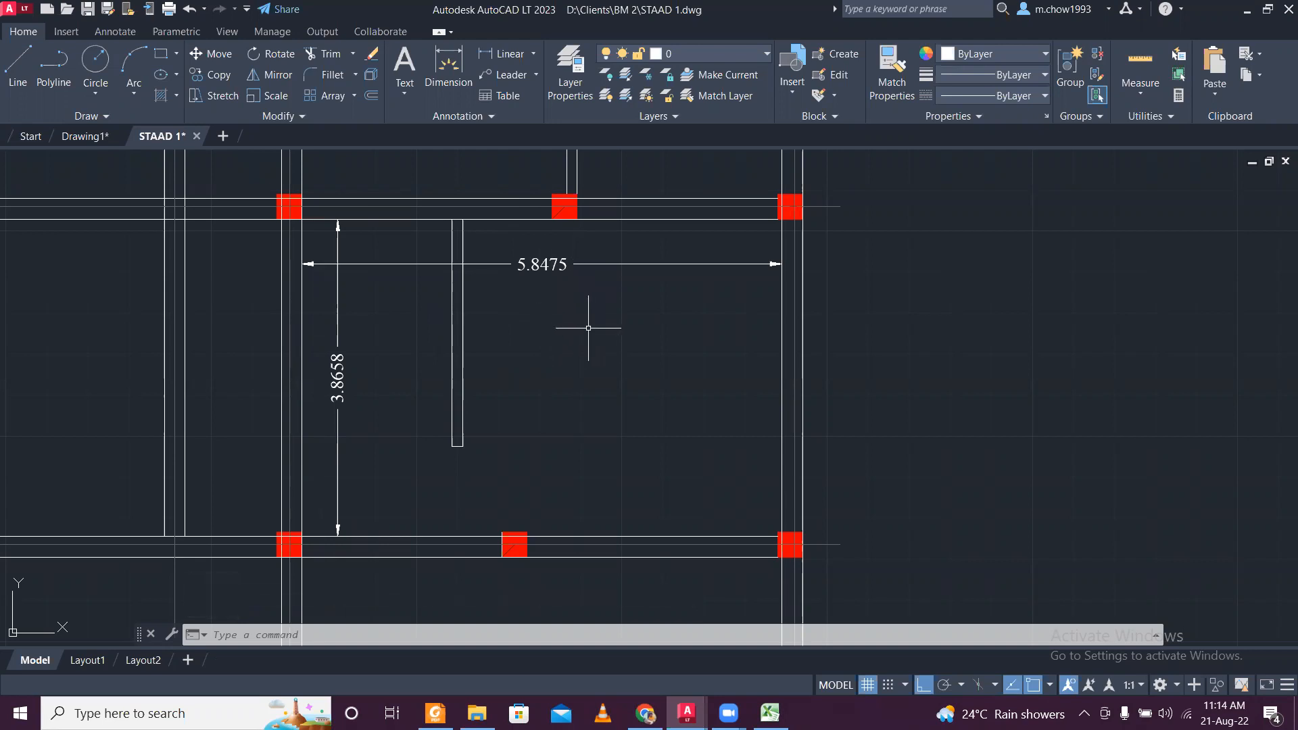
Find and open the Windows Calculator over the drawing.
{"action": "left_click", "coordinate": [170, 714]}
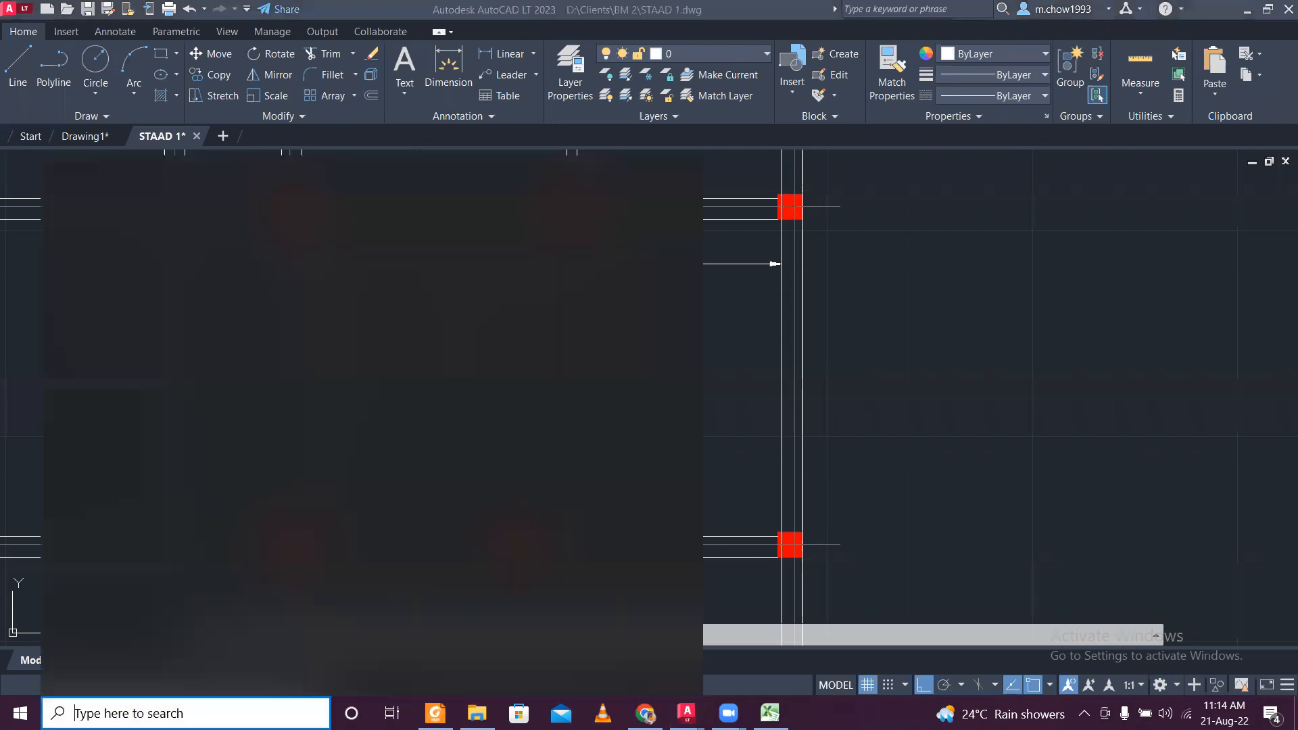
{"action": "type", "text": "cal"}
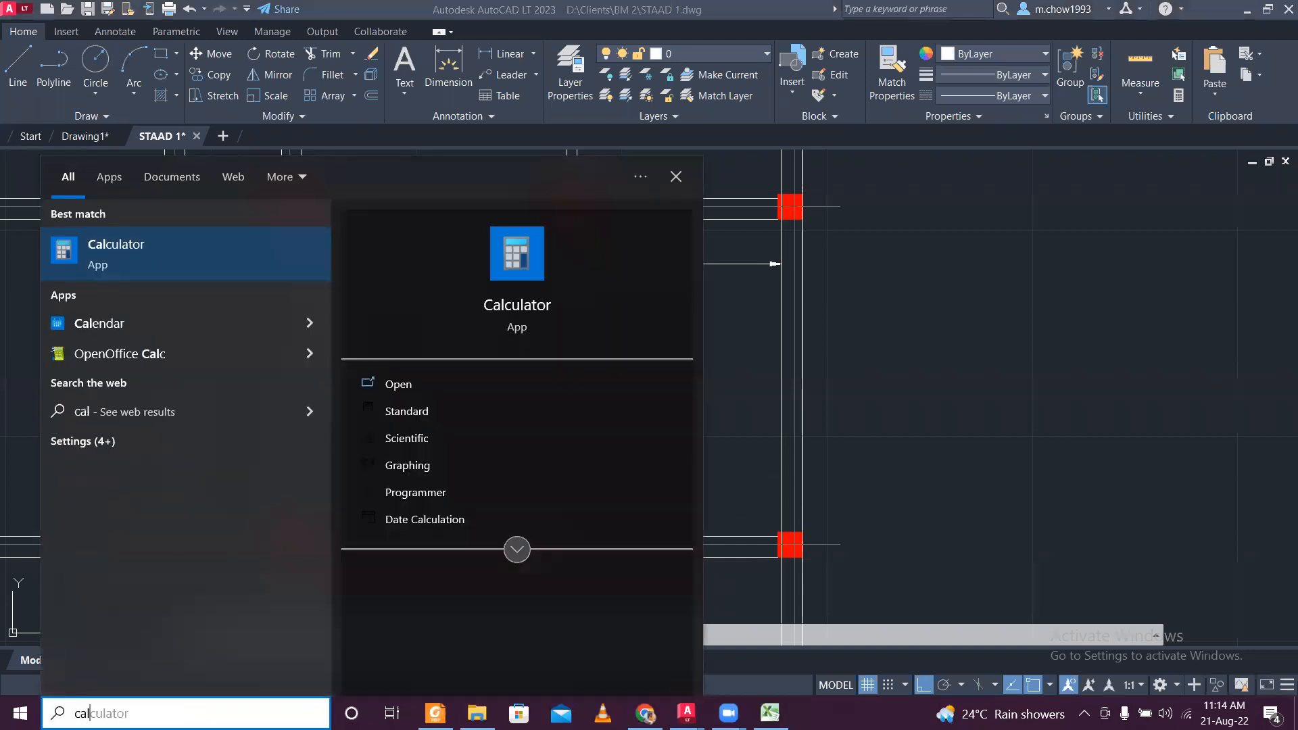
{"action": "left_click", "coordinate": [240, 270]}
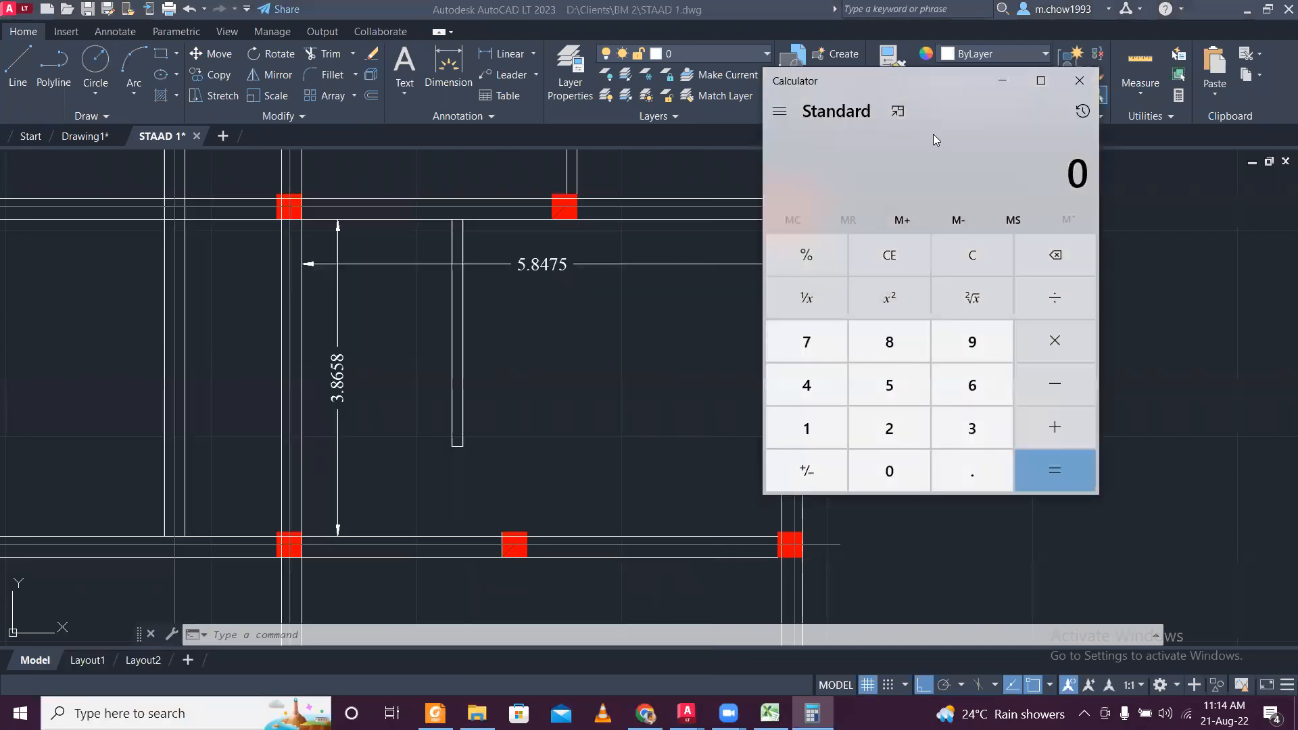
Calculate the bay's effective long span by adding 0.02, 0.004 and 0.125 to the 5.8475 clear width.
{"action": "left_click", "coordinate": [903, 398]}
{"action": "left_click", "coordinate": [953, 467]}
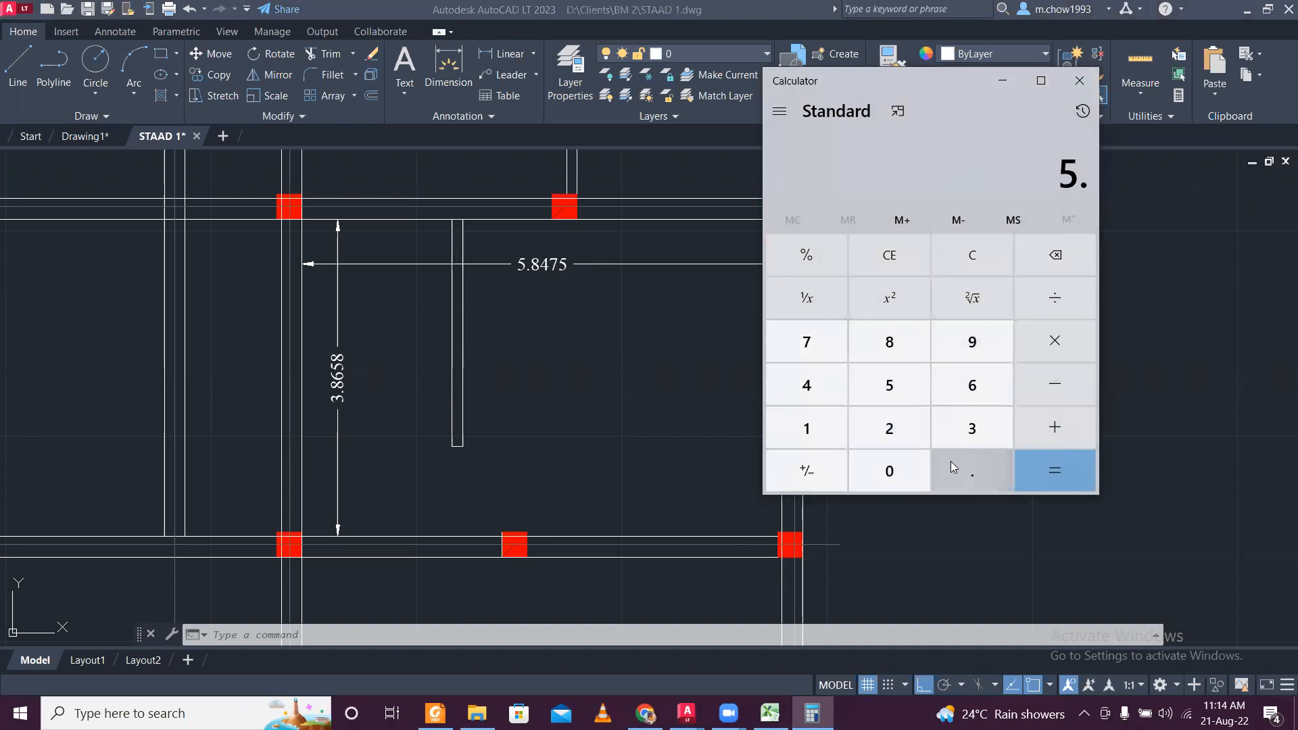
{"action": "left_click", "coordinate": [907, 357]}
{"action": "type", "text": "475"}
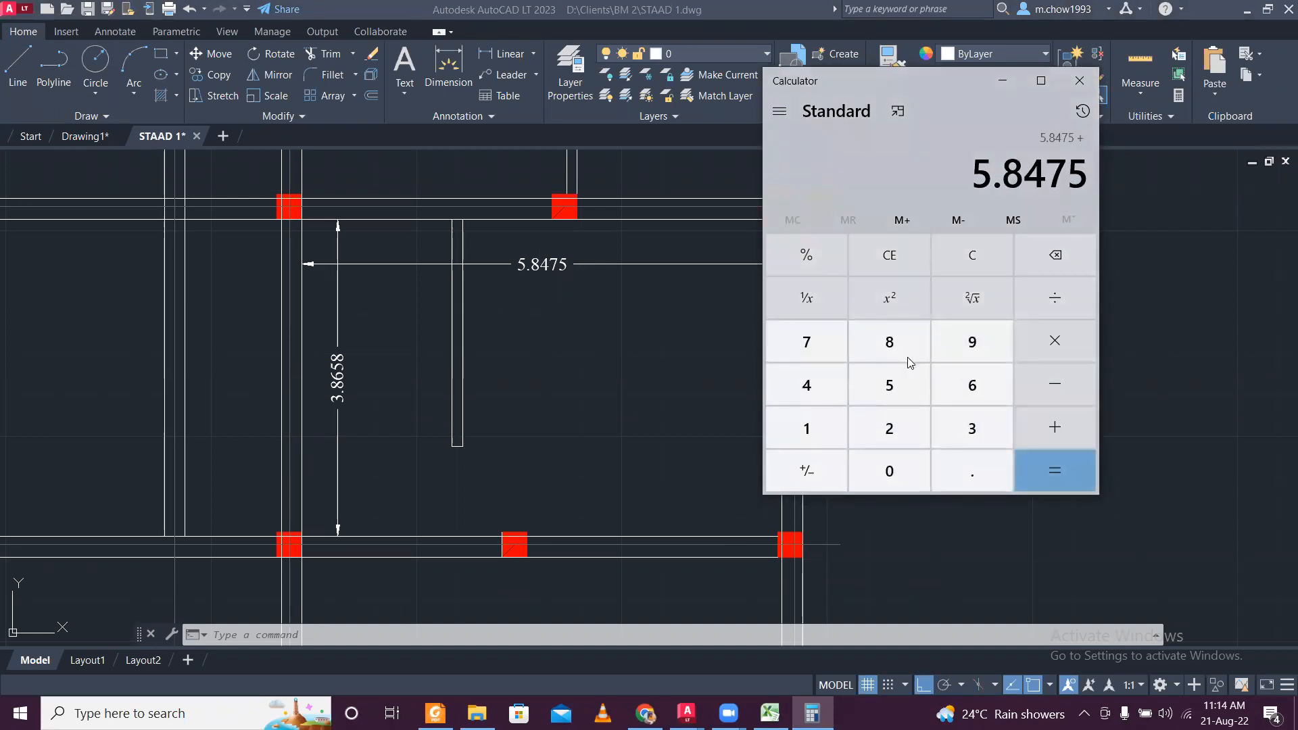
{"action": "type", "text": ".02"}
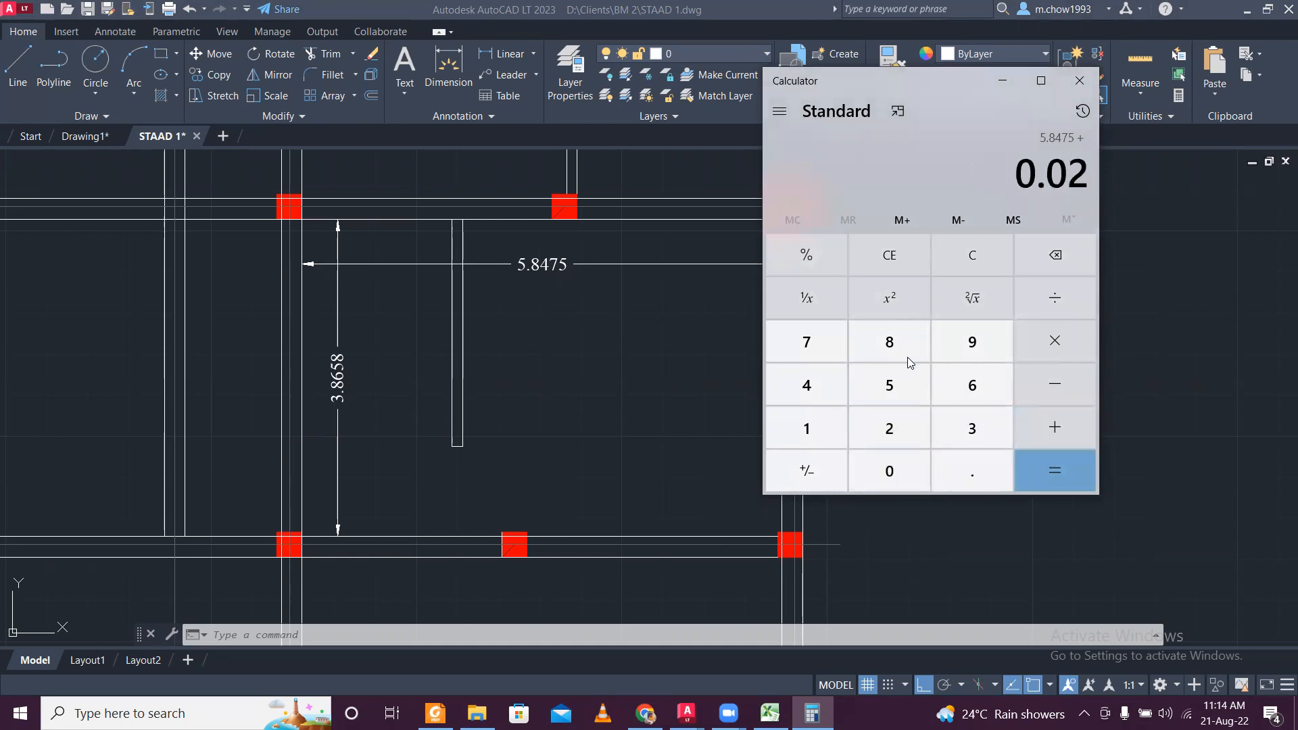
{"action": "type", "text": "0"}
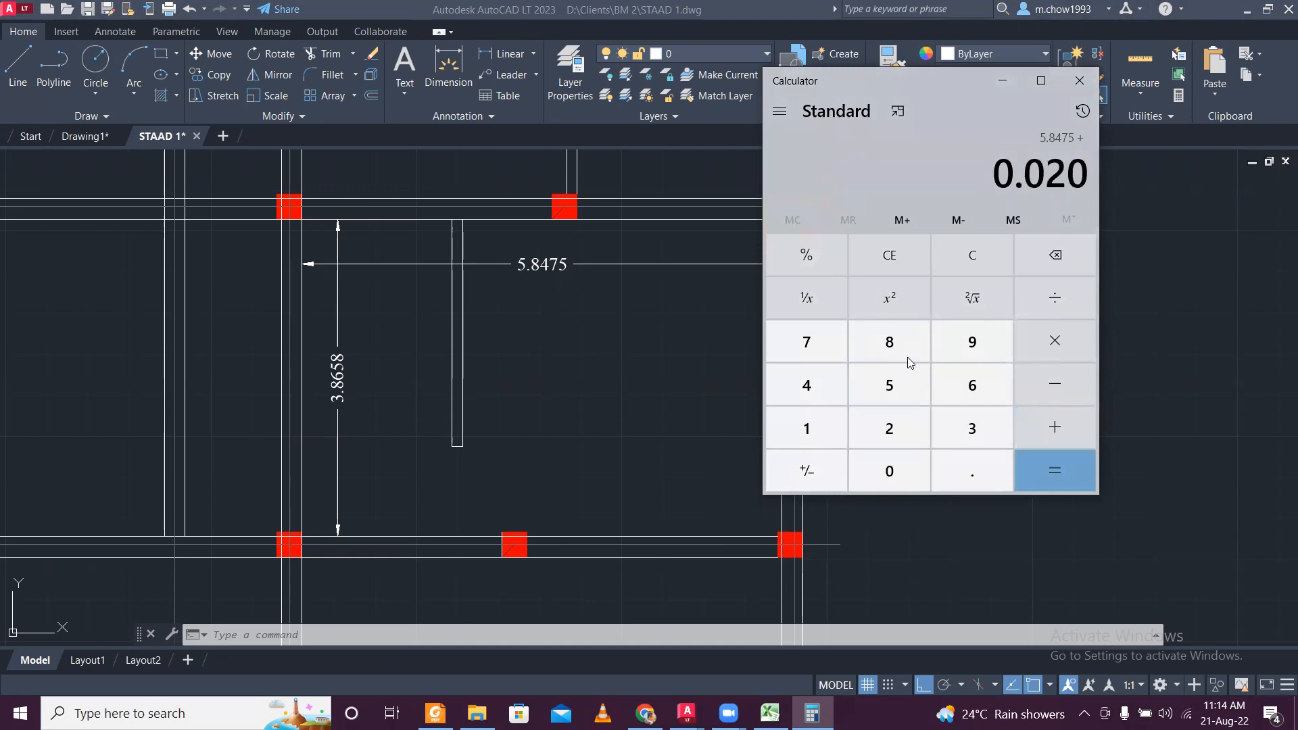
{"action": "type", "text": "+0"}
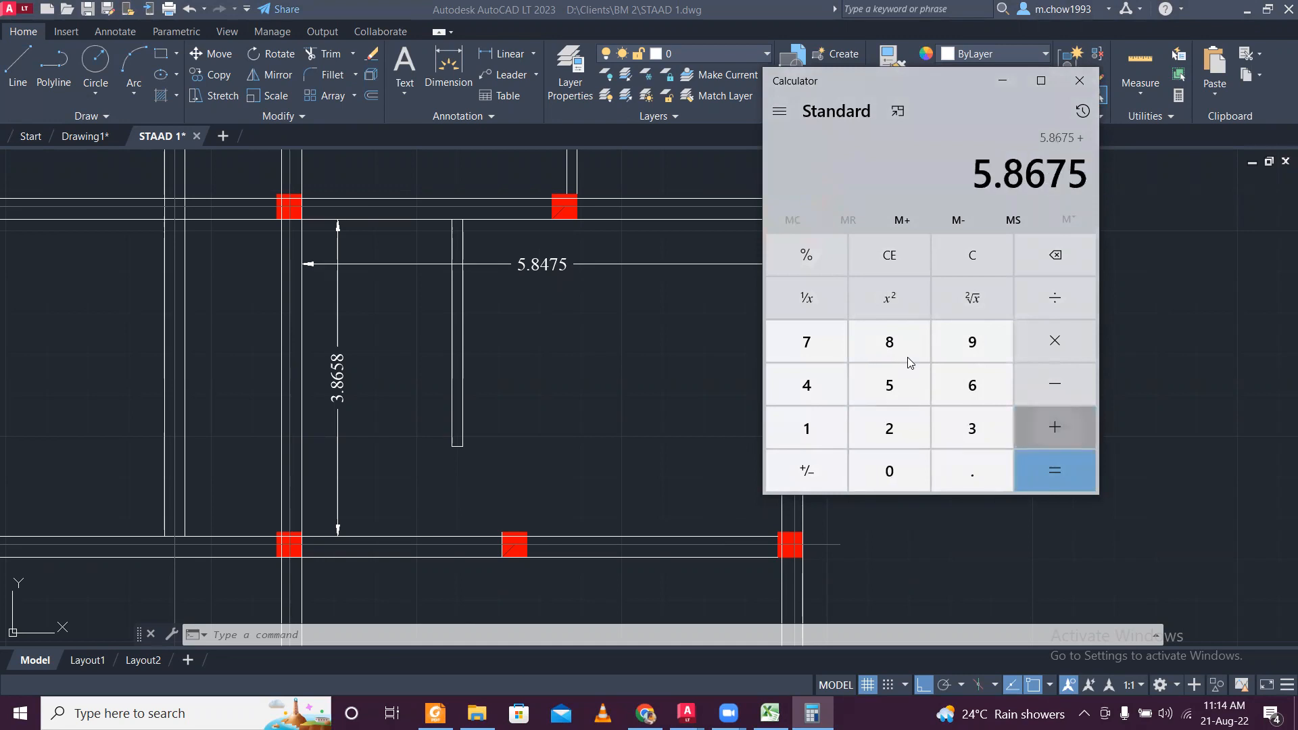
{"action": "type", "text": ".00"}
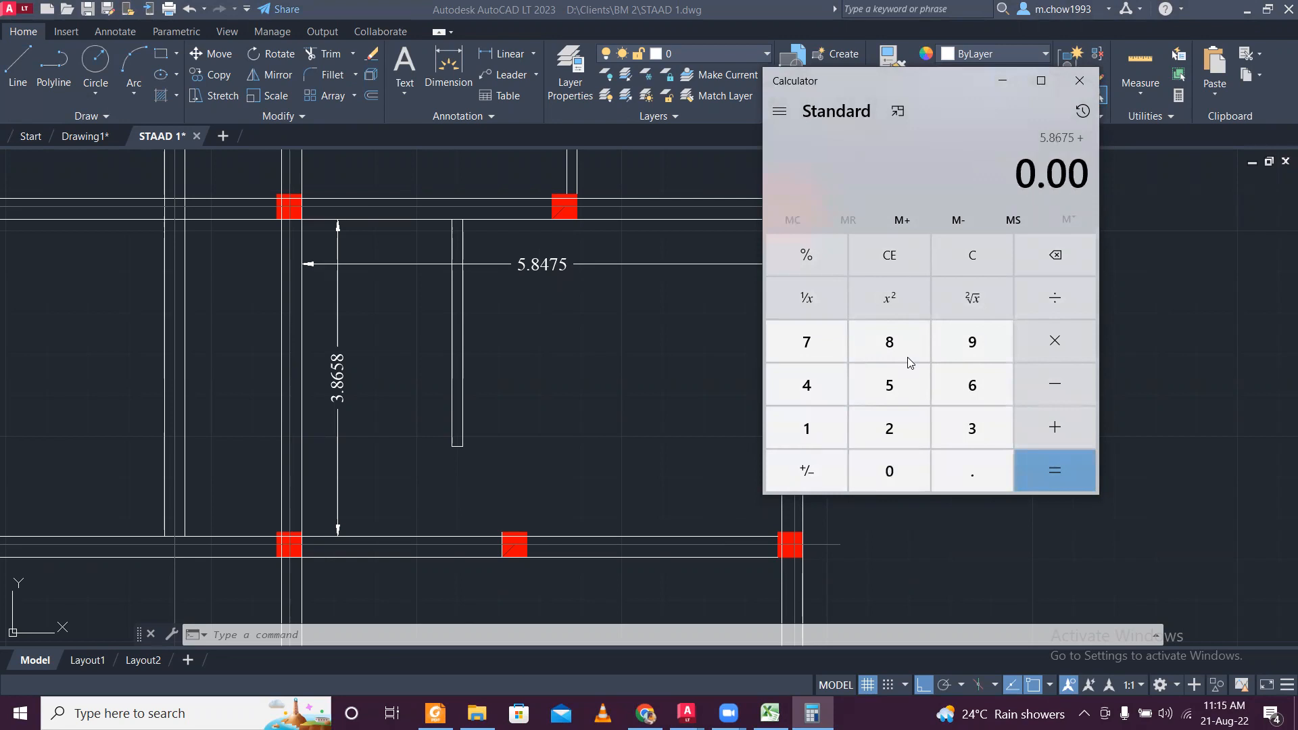
{"action": "type", "text": "4"}
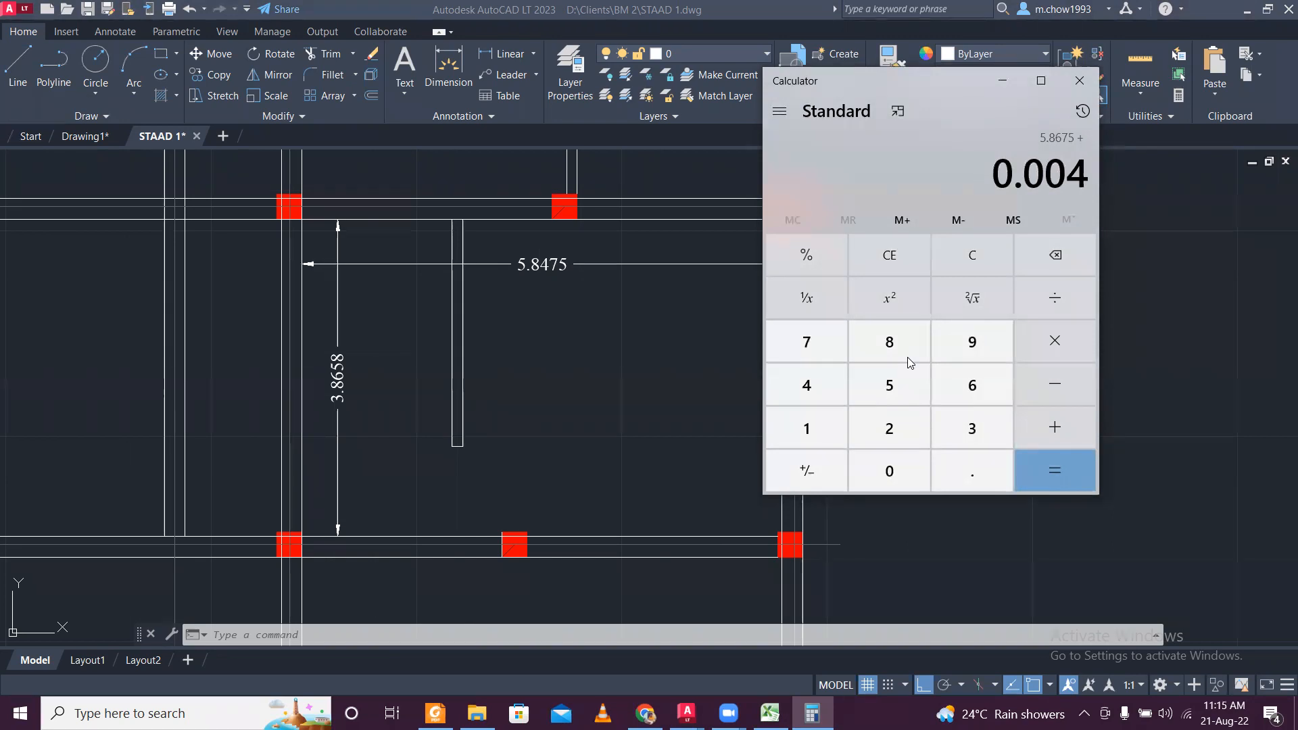
{"action": "key", "text": "plus"}
{"action": "type", "text": ".1252"}
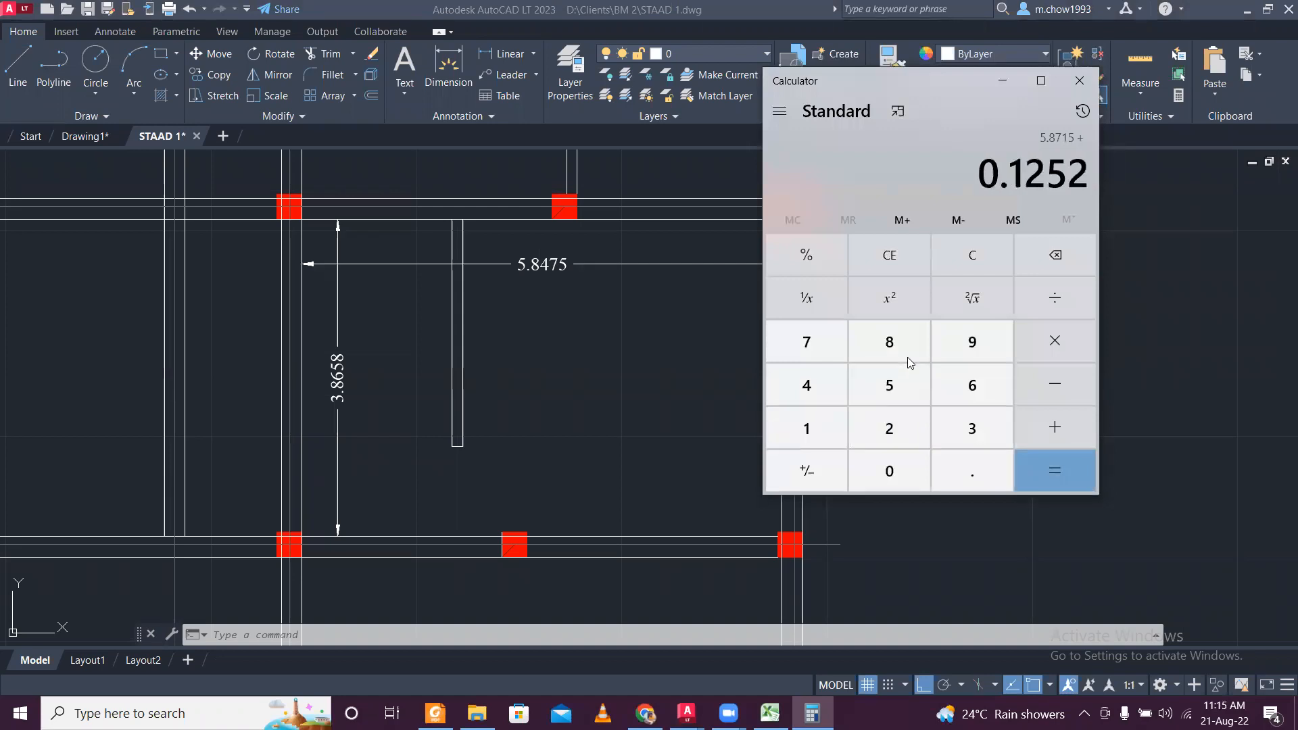
{"action": "key", "text": "BackSpace"}
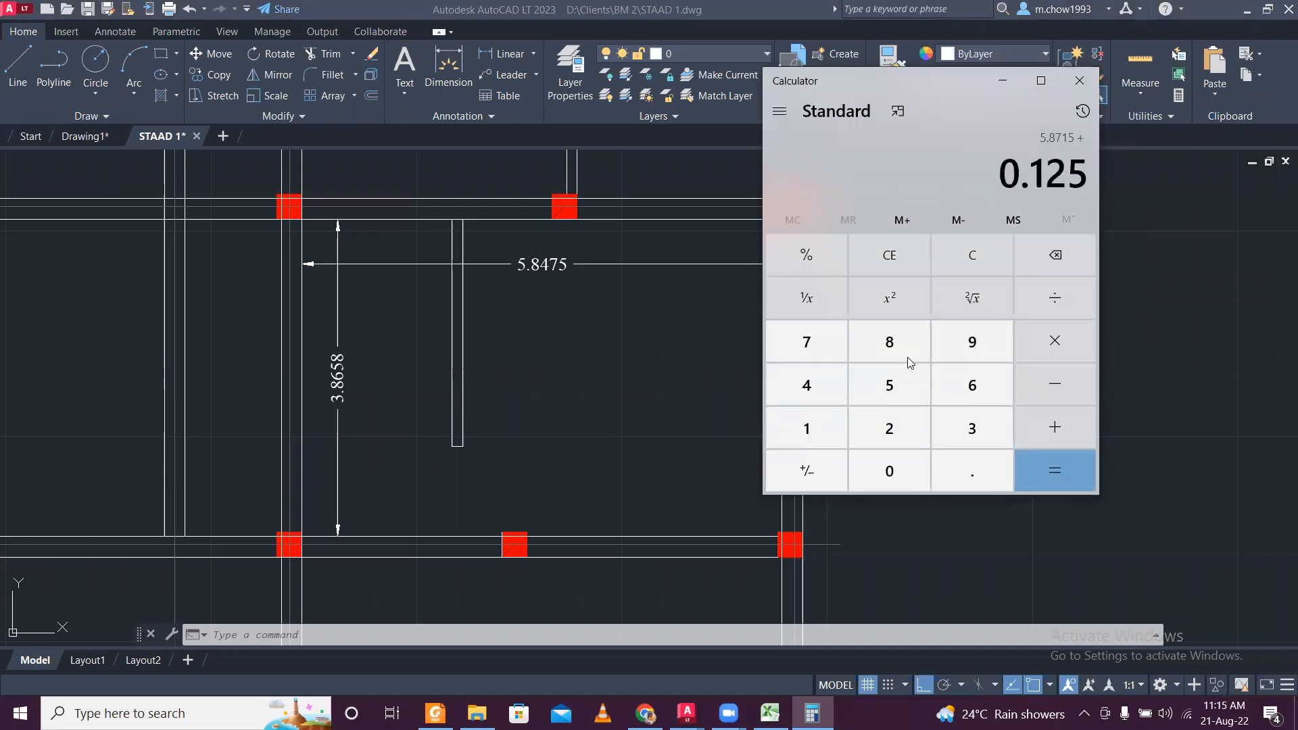
{"action": "key", "text": "Return"}
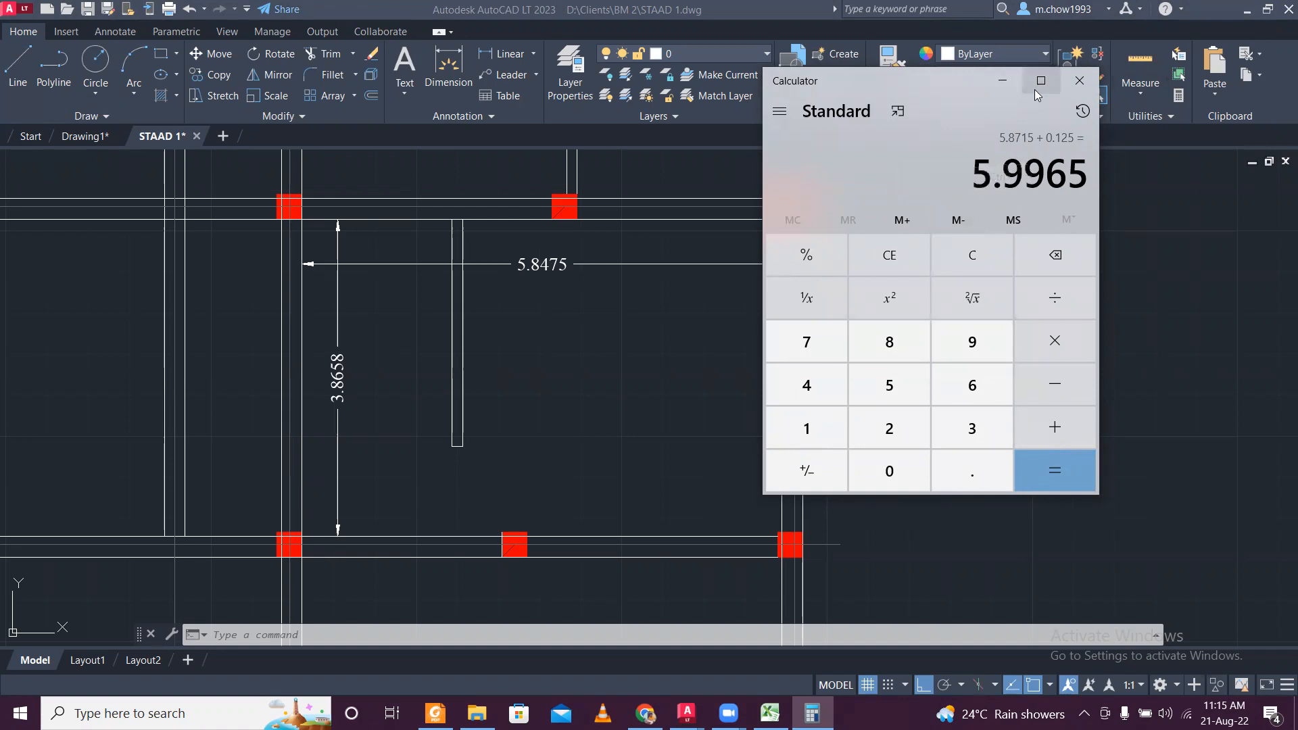
Clear the calculation and compute the effective short span as 3.8658 plus 0.02, 0.004 and 0.008.
{"action": "left_click", "coordinate": [980, 236]}
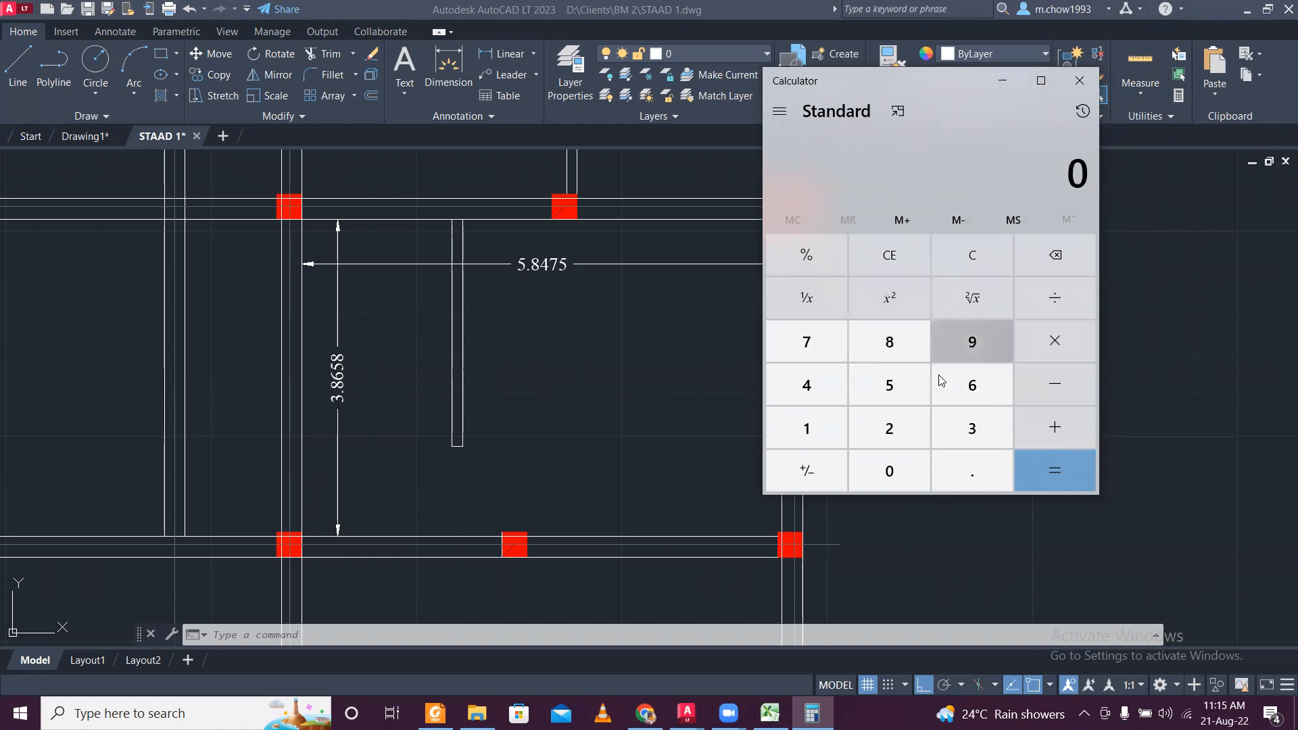
{"action": "type", "text": "3.3"}
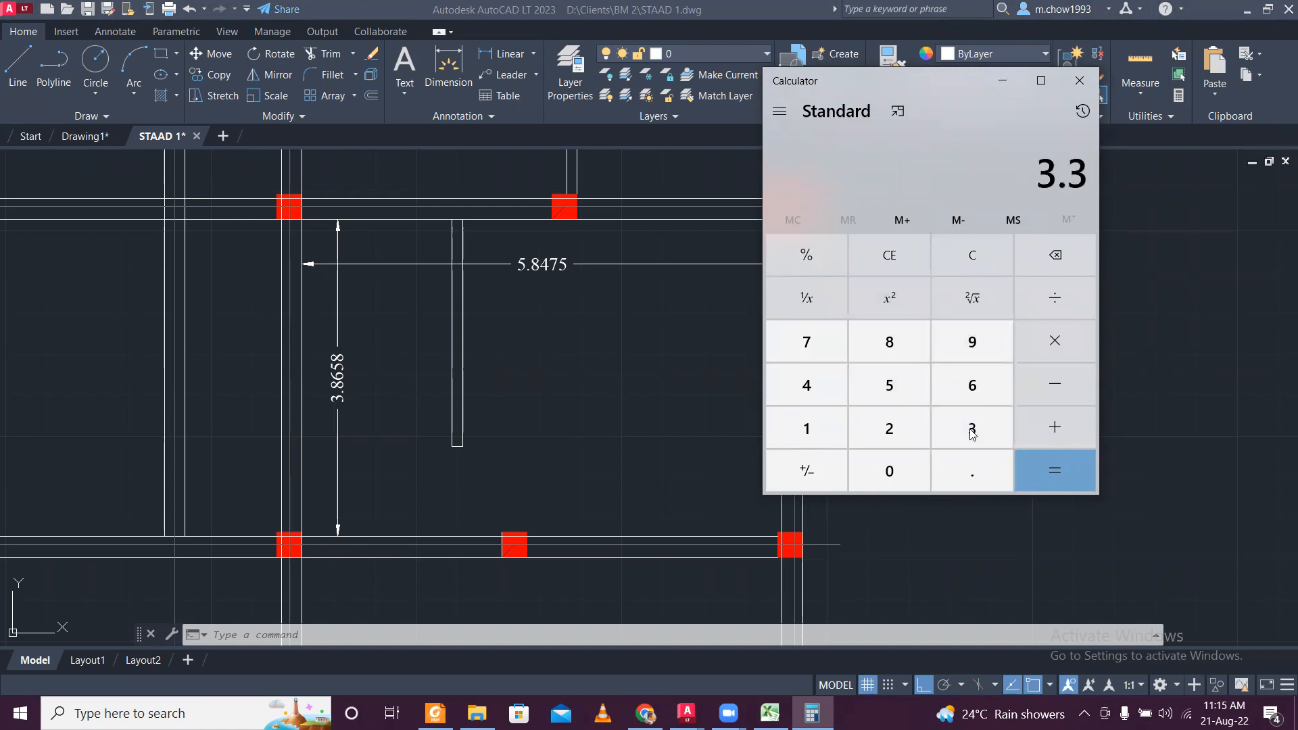
{"action": "key", "text": "BackSpace"}
{"action": "type", "text": "8658"}
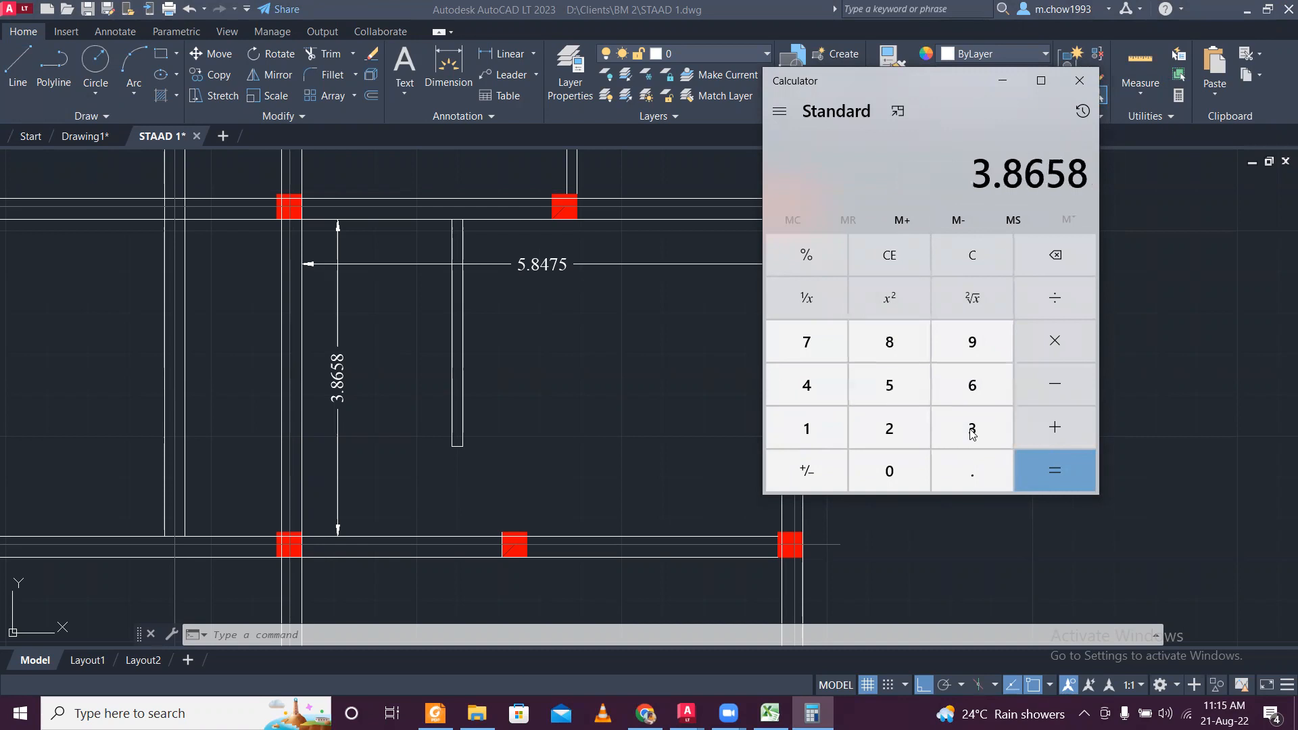
{"action": "type", "text": "0.20"}
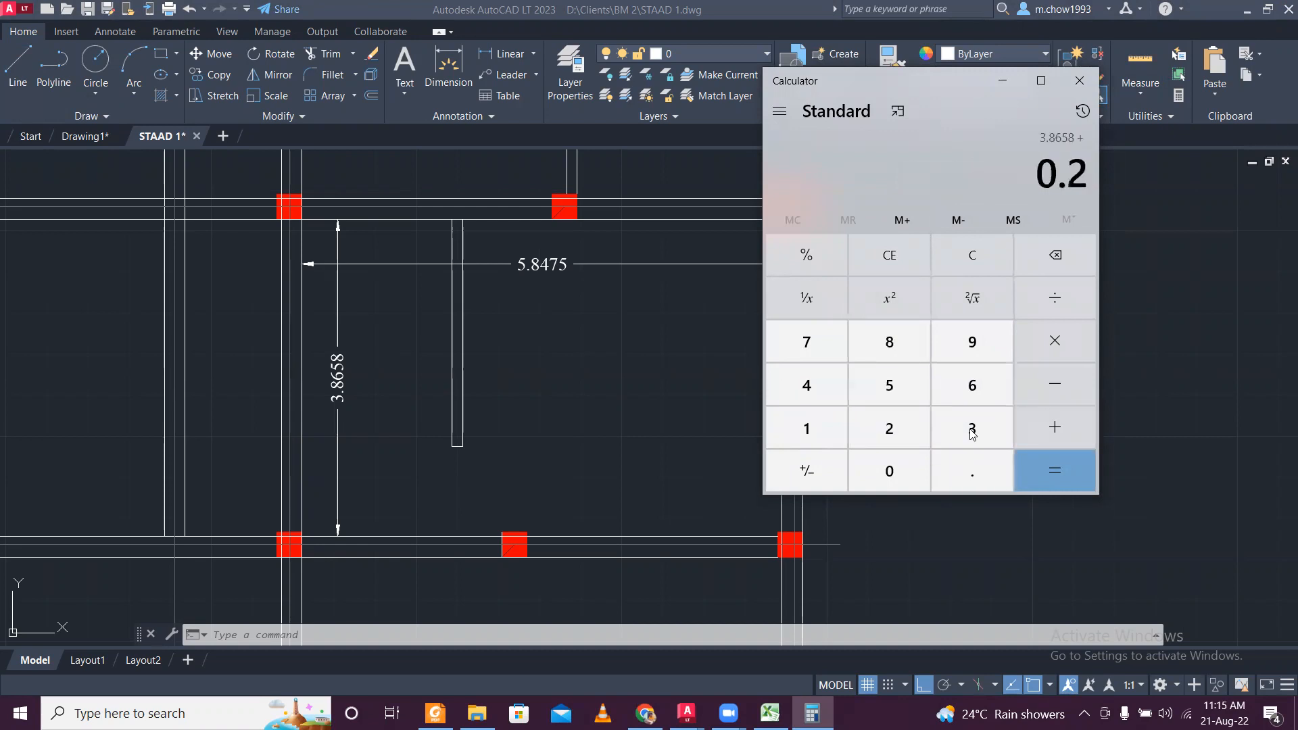
{"action": "key", "text": "BackSpace"}
{"action": "key", "text": "BackSpace"}
{"action": "type", "text": "02+"}
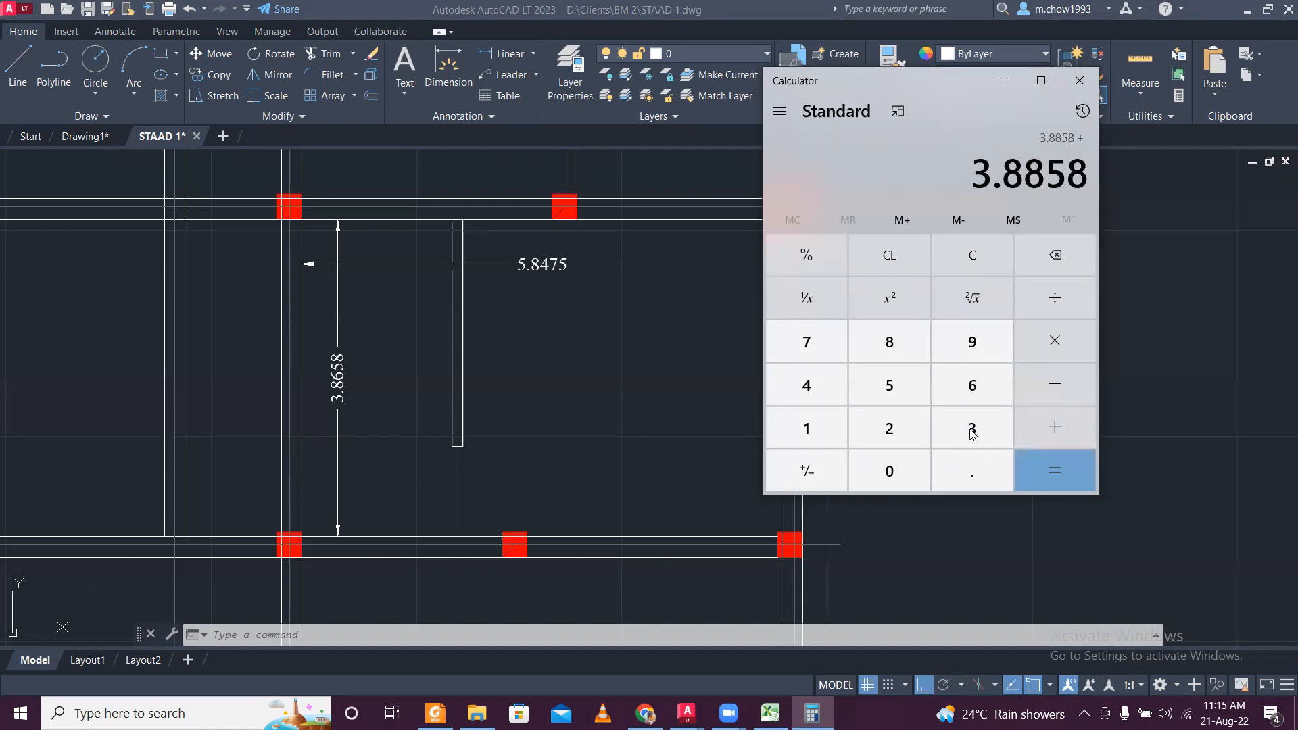
{"action": "type", "text": "0.00"}
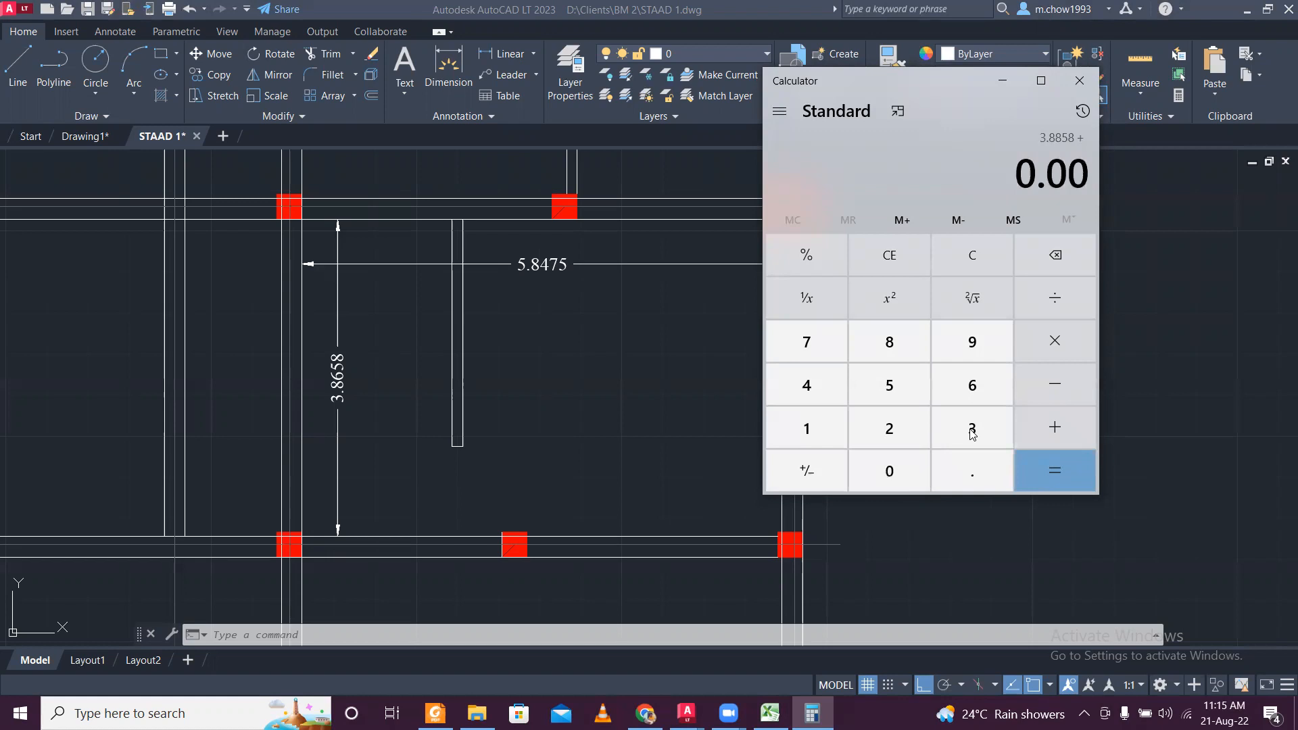
{"action": "type", "text": "4"}
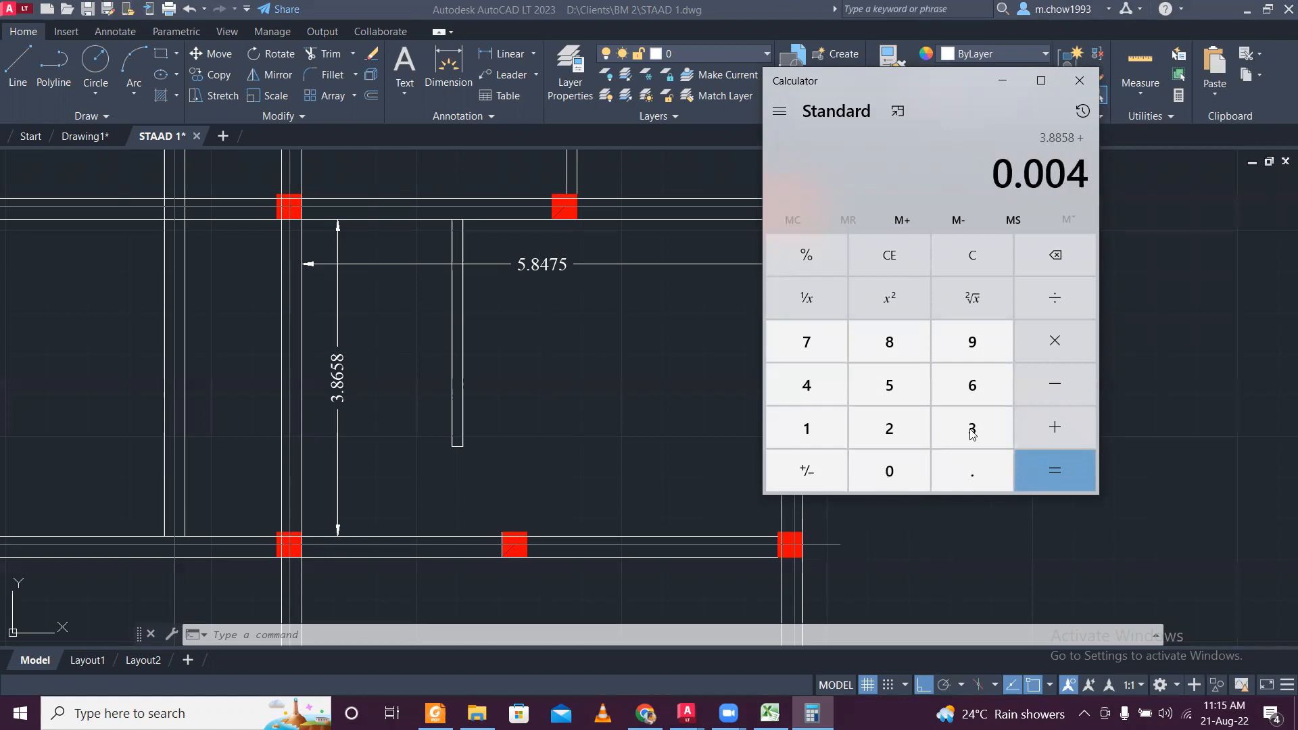
{"action": "key", "text": "plus"}
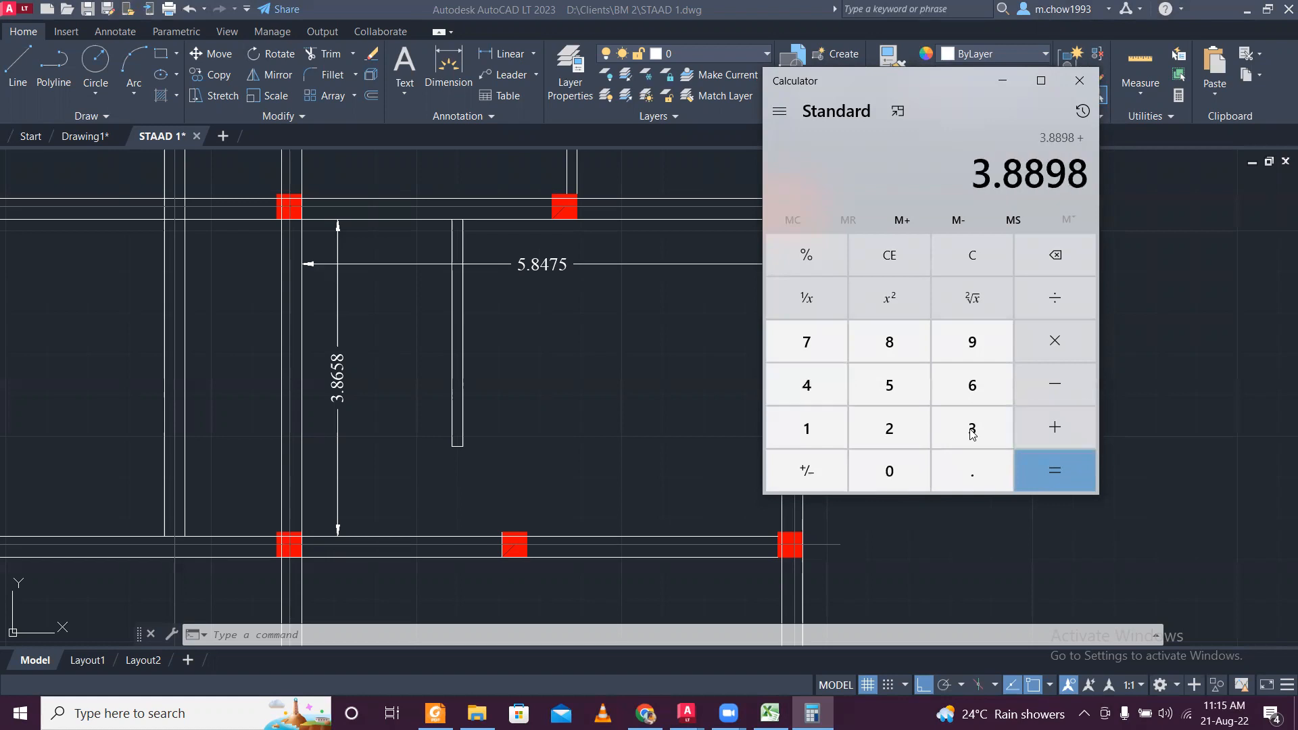
{"action": "type", "text": ".008"}
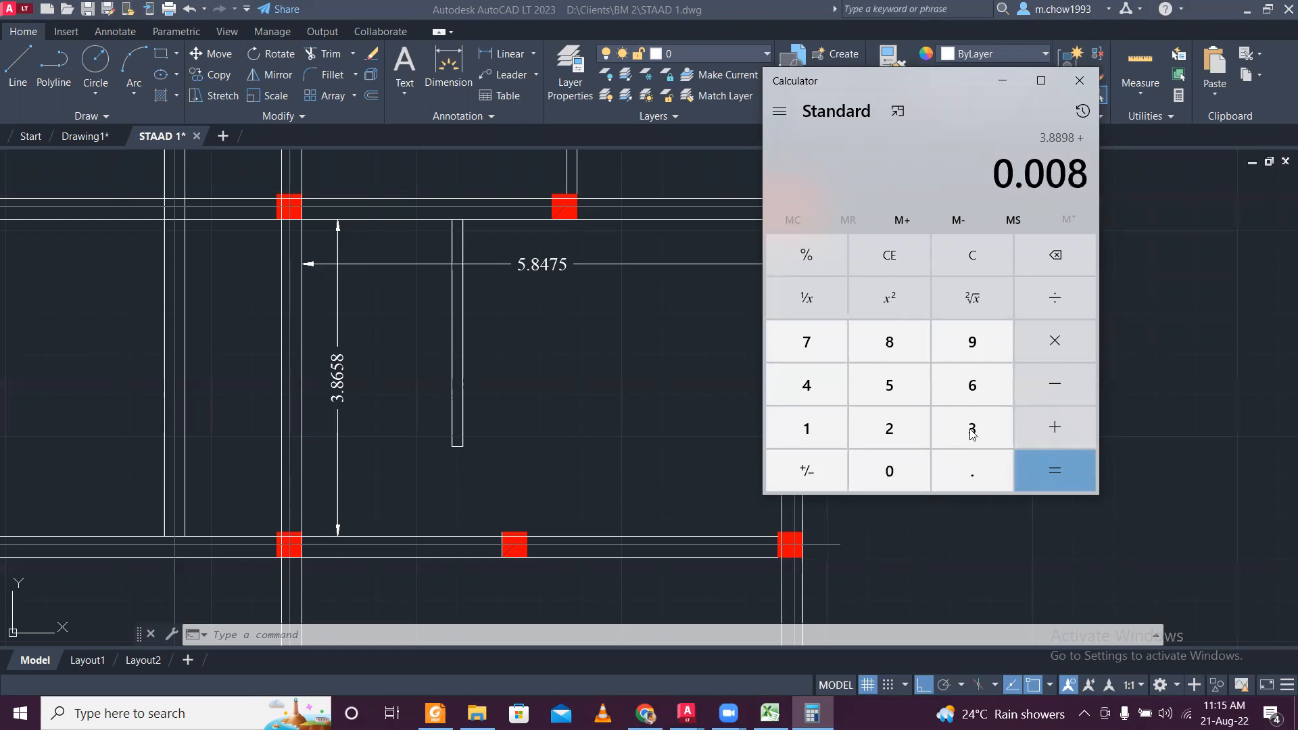
{"action": "key", "text": "Return"}
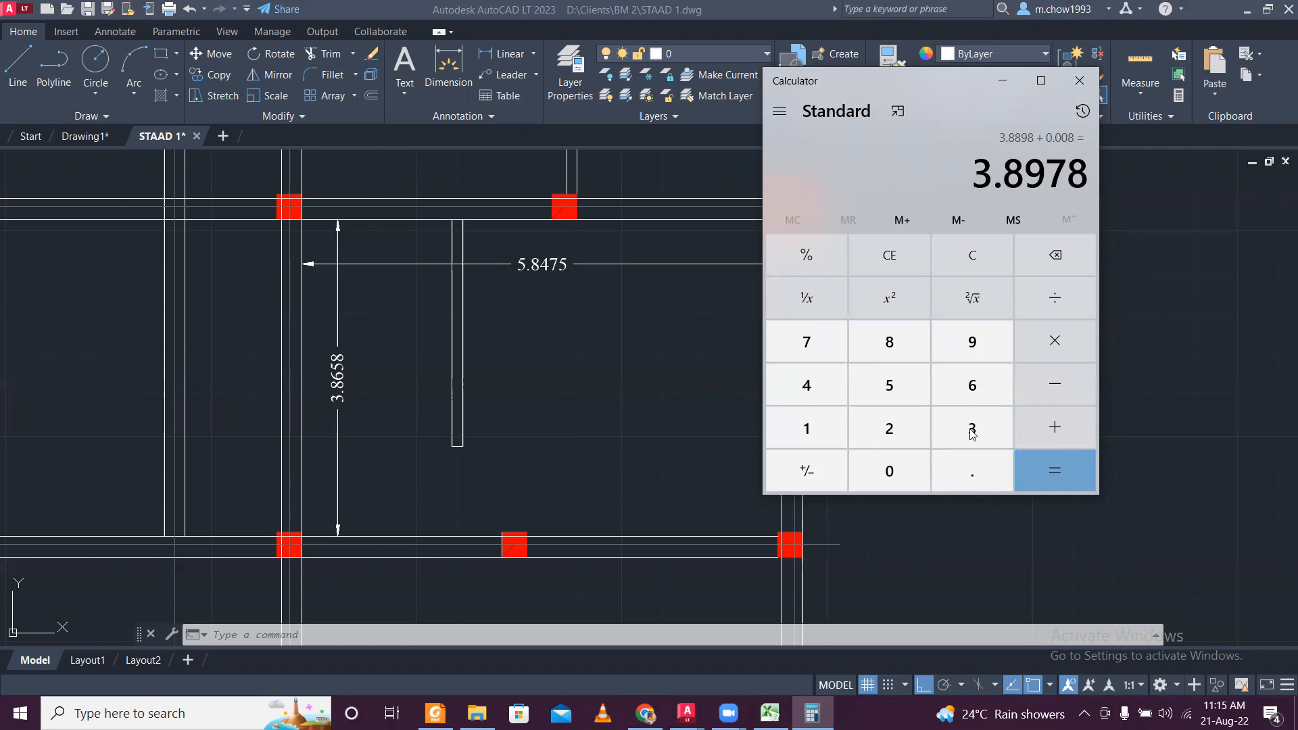
Minimize the calculator, switch to the Excel slab design workbook, and set the short span to 3.9 m and long span to 6 m.
{"action": "left_click", "coordinate": [1003, 80]}
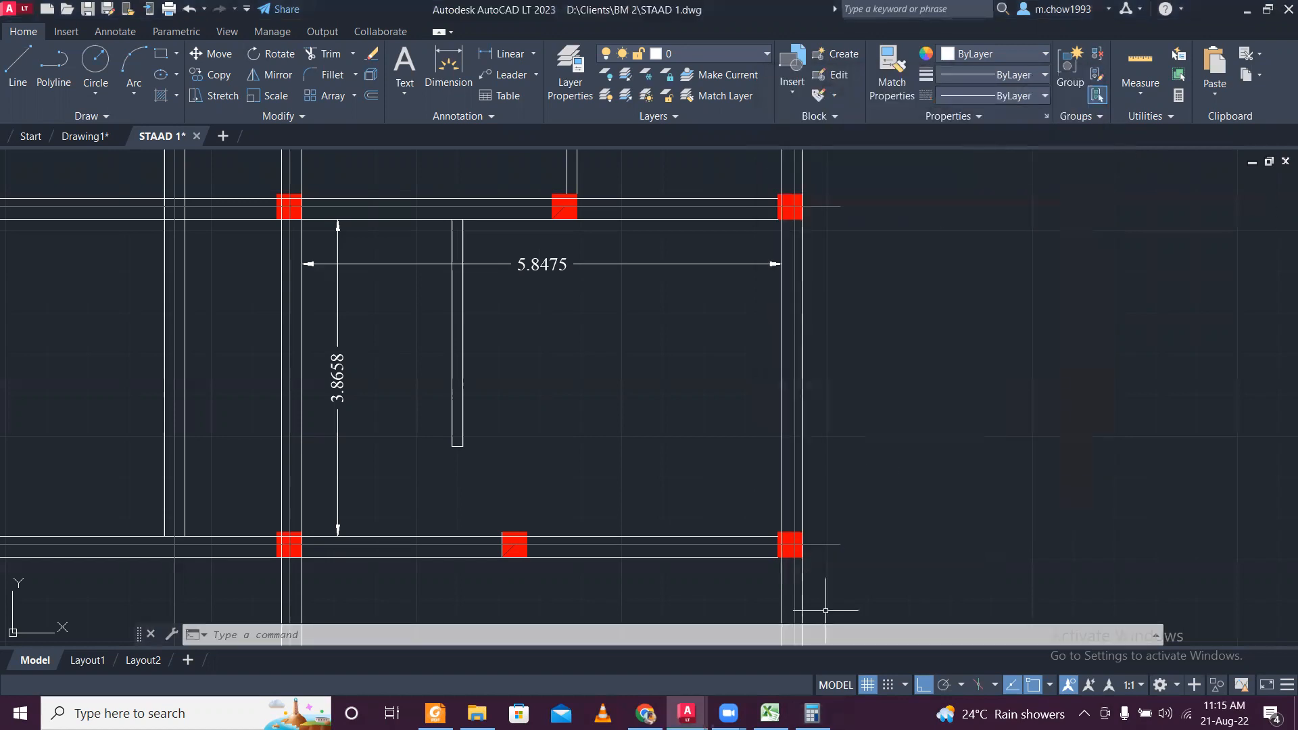
{"action": "left_click", "coordinate": [771, 713]}
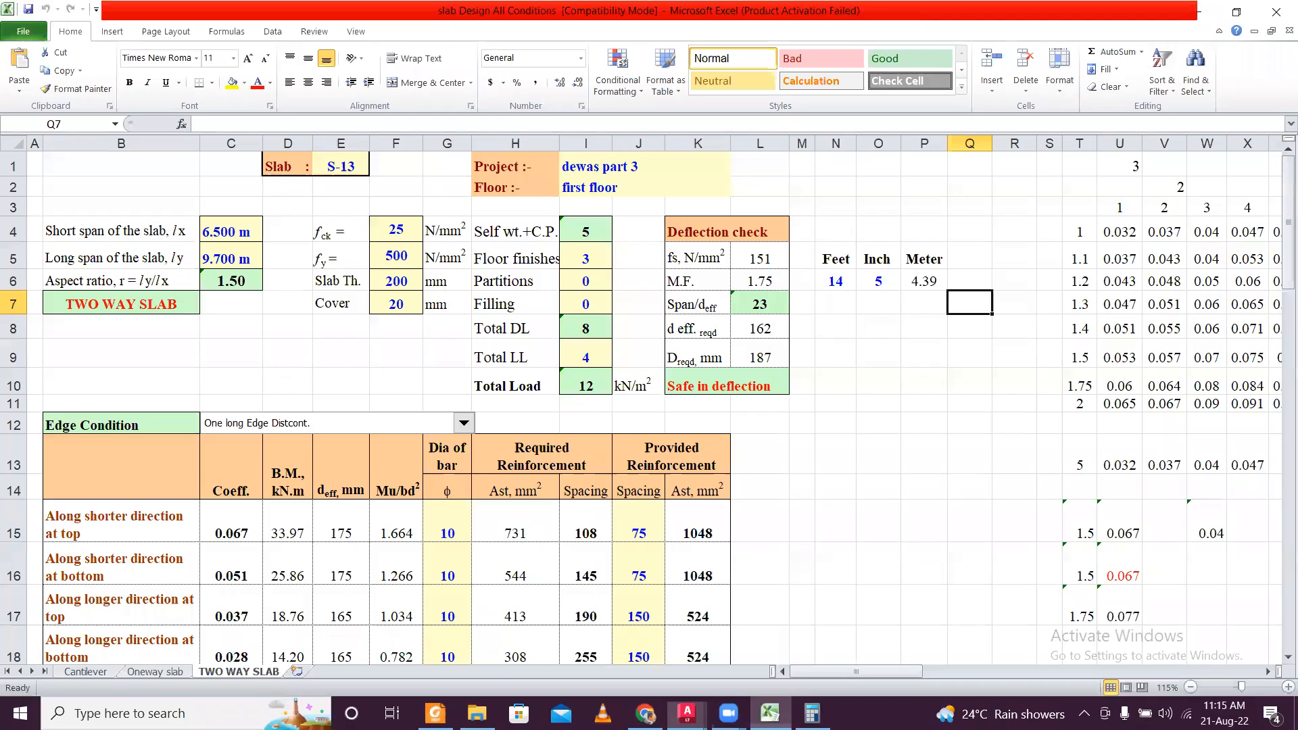
{"action": "left_click", "coordinate": [230, 229]}
{"action": "type", "text": "3.9"}
{"action": "key", "text": "Return"}
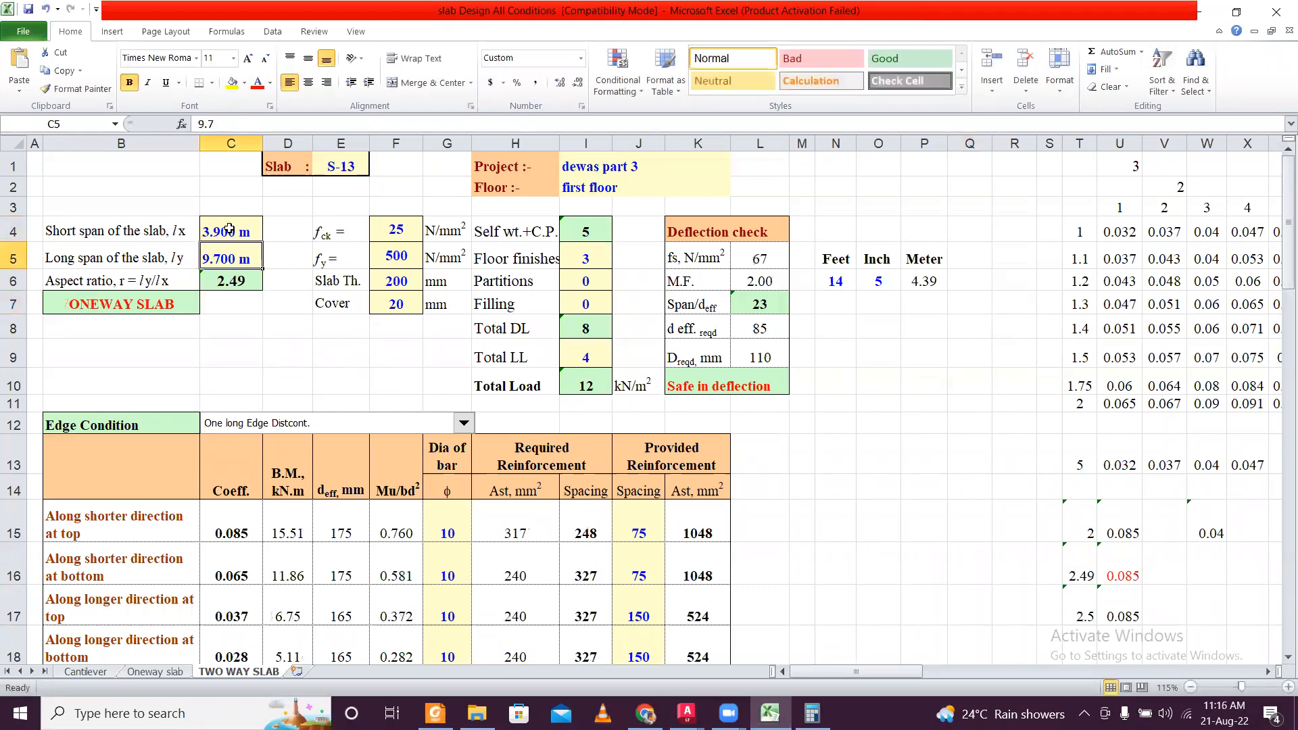
{"action": "type", "text": "6"}
{"action": "key", "text": "Return"}
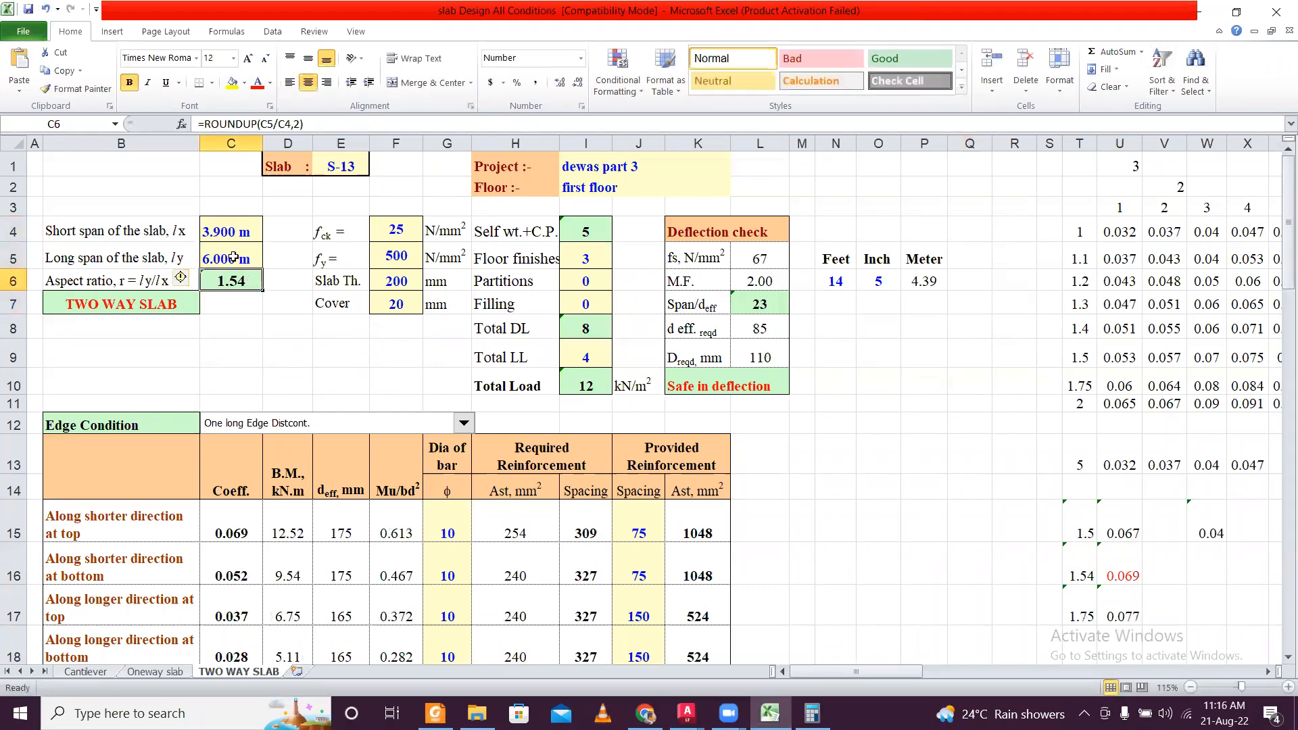
Set the two-way slab thickness to 125 mm.
{"action": "left_click", "coordinate": [399, 289]}
{"action": "type", "text": "1"}
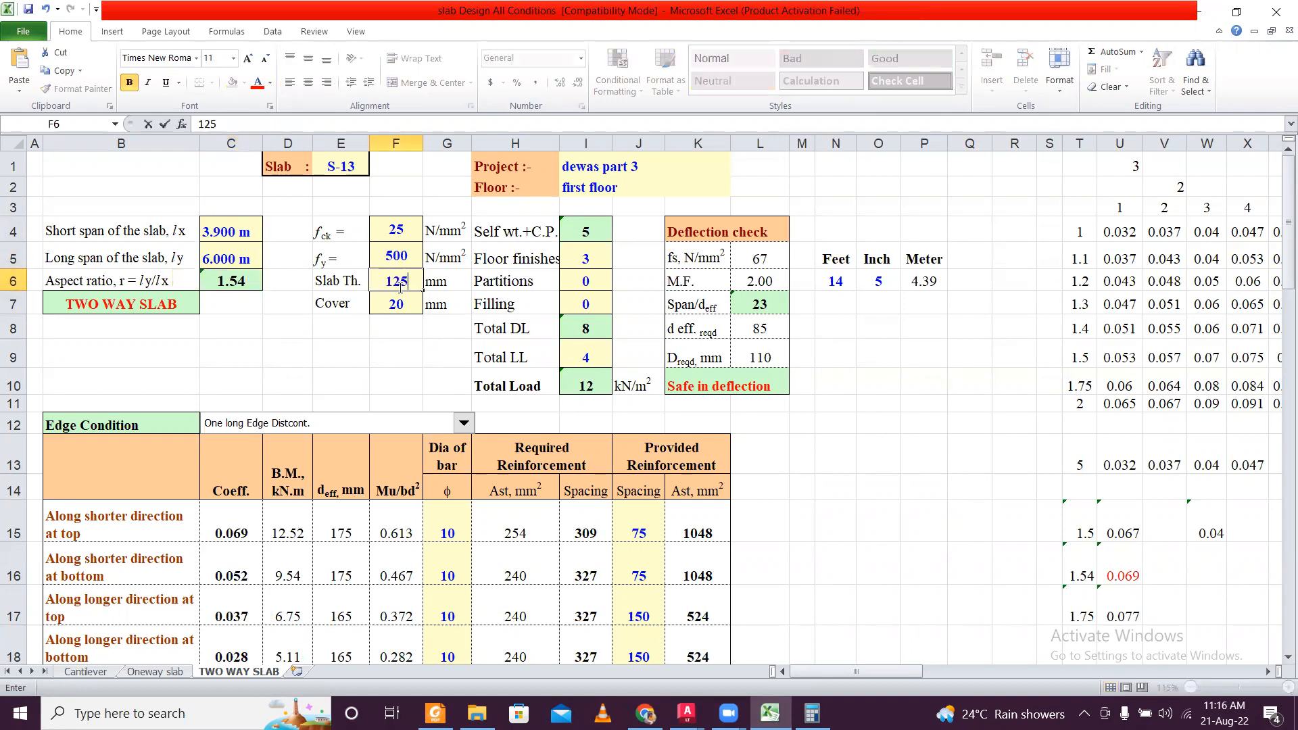
{"action": "type", "text": "25"}
{"action": "key", "text": "Return"}
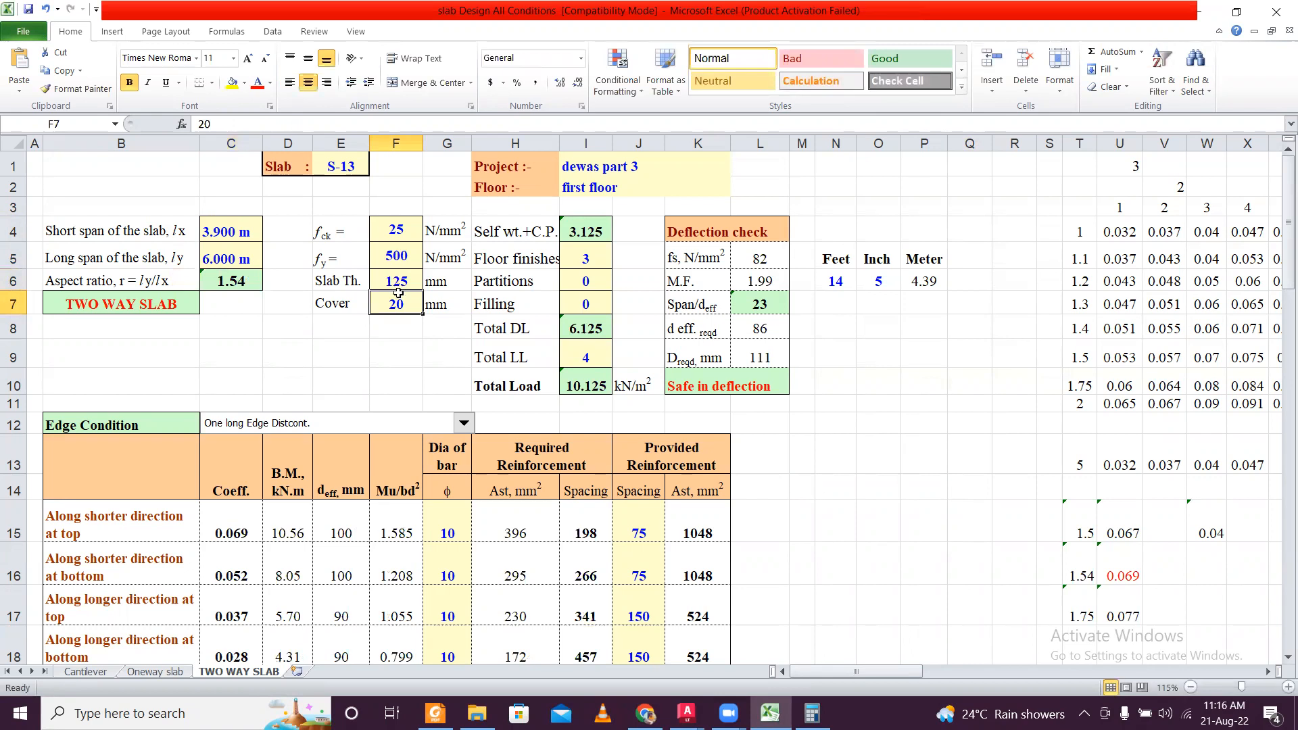
Set the bar diameter to 8 for the shorter direction's top and bottom reinforcement.
{"action": "scroll", "coordinate": [398, 293], "scroll_direction": "down", "scroll_amount": 2}
{"action": "left_click", "coordinate": [446, 392]}
{"action": "left_click", "coordinate": [476, 400]}
{"action": "left_click", "coordinate": [448, 424]}
{"action": "left_click", "coordinate": [456, 430]}
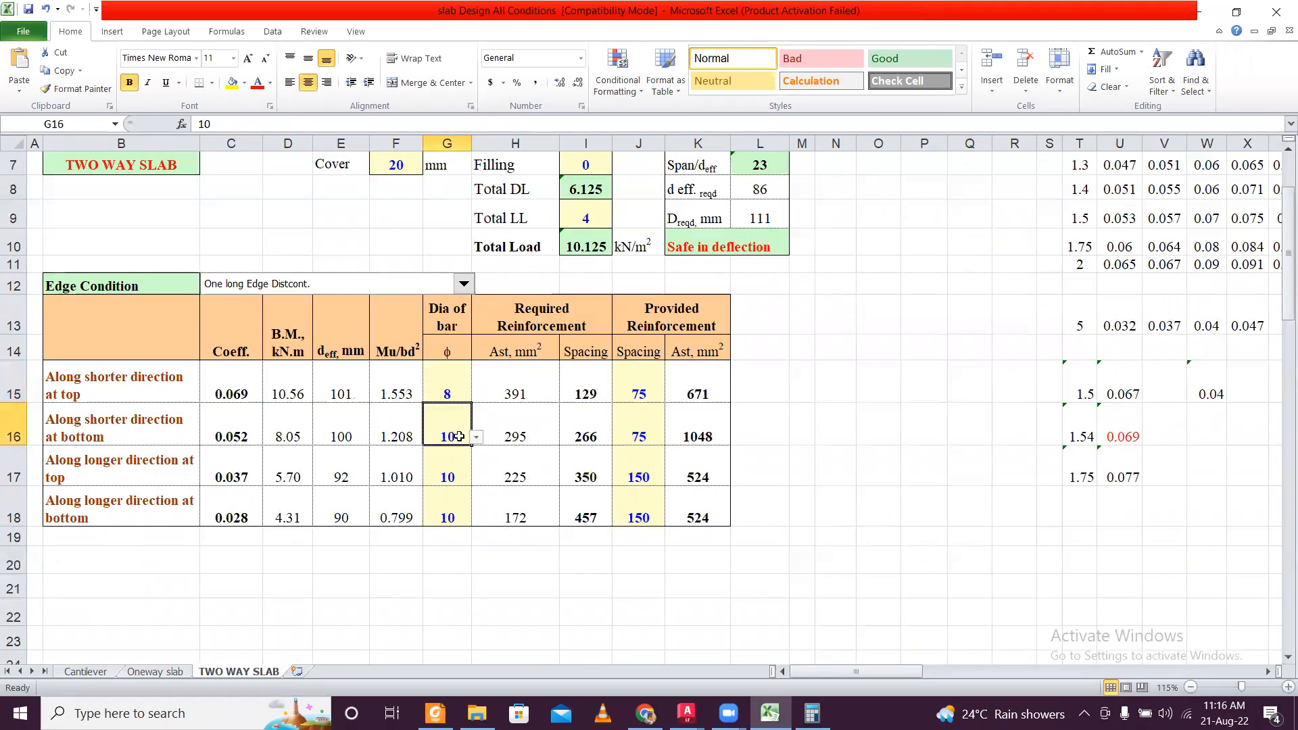
{"action": "left_click", "coordinate": [476, 438]}
{"action": "left_click", "coordinate": [455, 464]}
Set the bar diameter to 8 for the longer direction's top and bottom reinforcement.
{"action": "left_click", "coordinate": [467, 476]}
{"action": "left_click", "coordinate": [477, 479]}
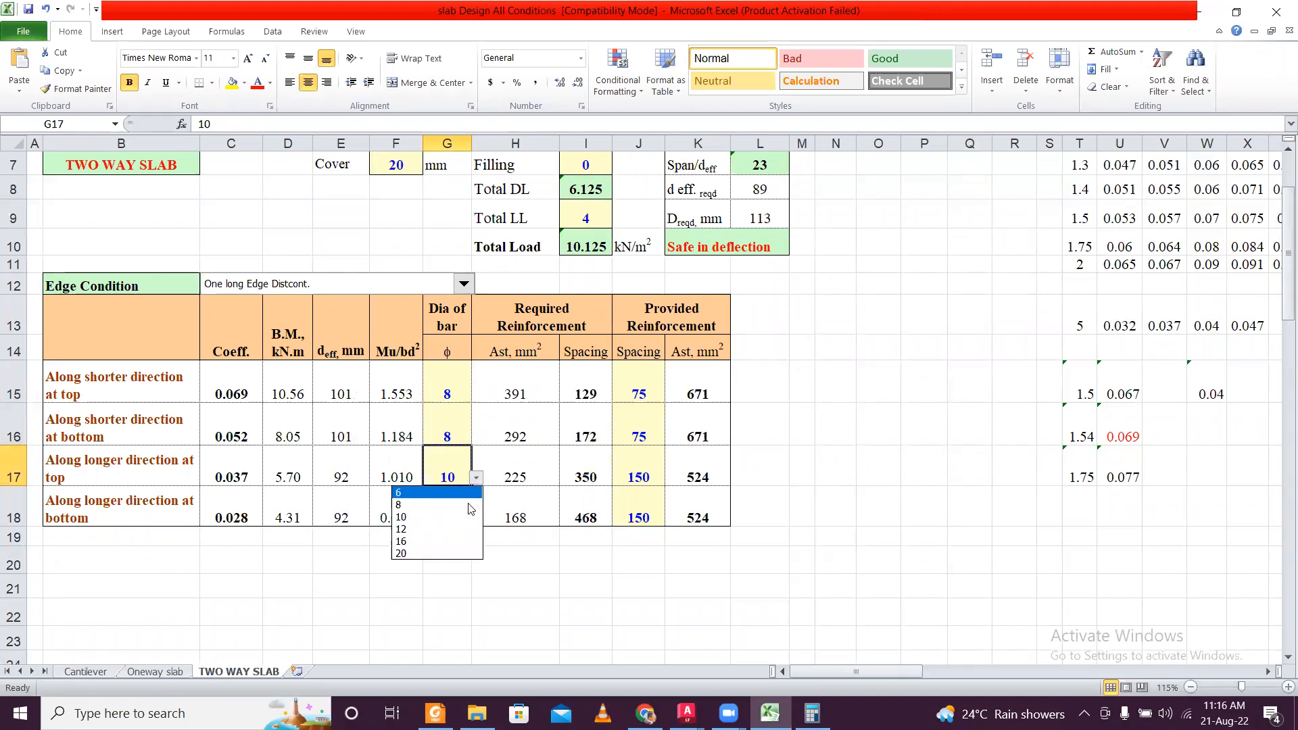
{"action": "left_click", "coordinate": [452, 506]}
{"action": "left_click", "coordinate": [467, 515]}
{"action": "left_click", "coordinate": [477, 519]}
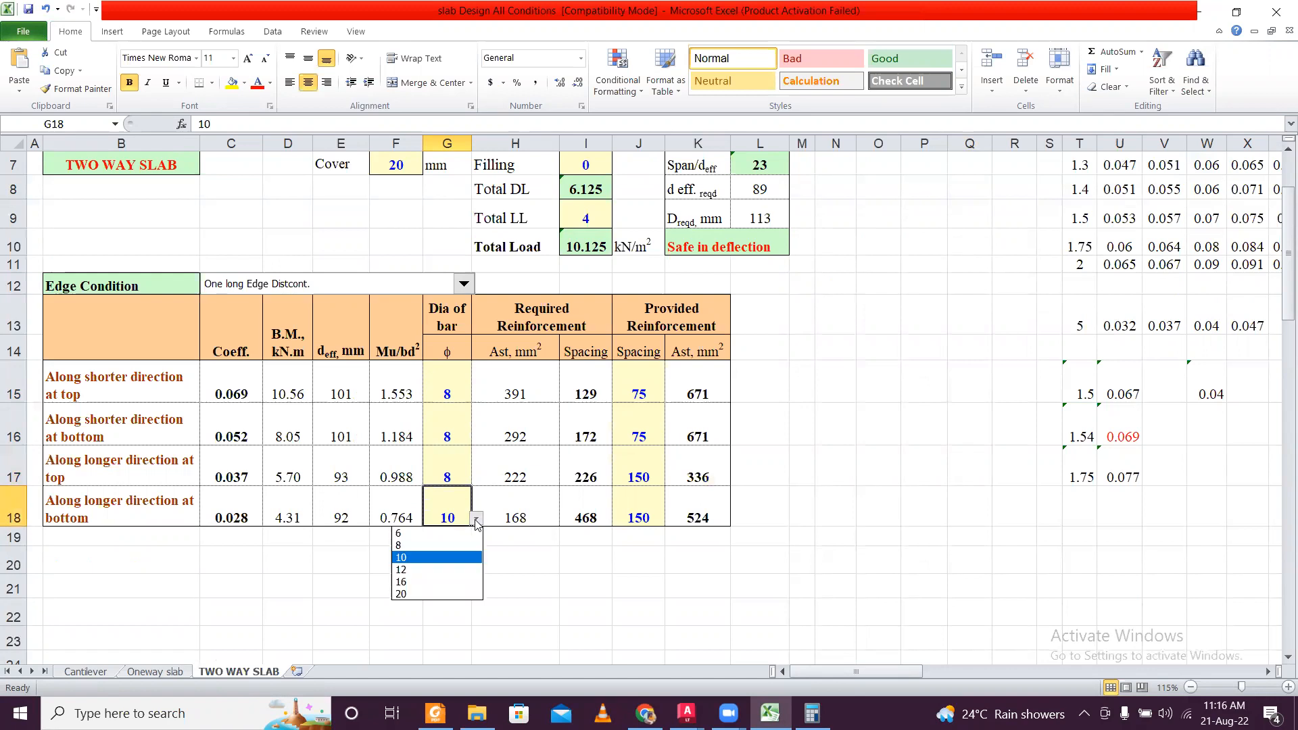
{"action": "left_click", "coordinate": [462, 536]}
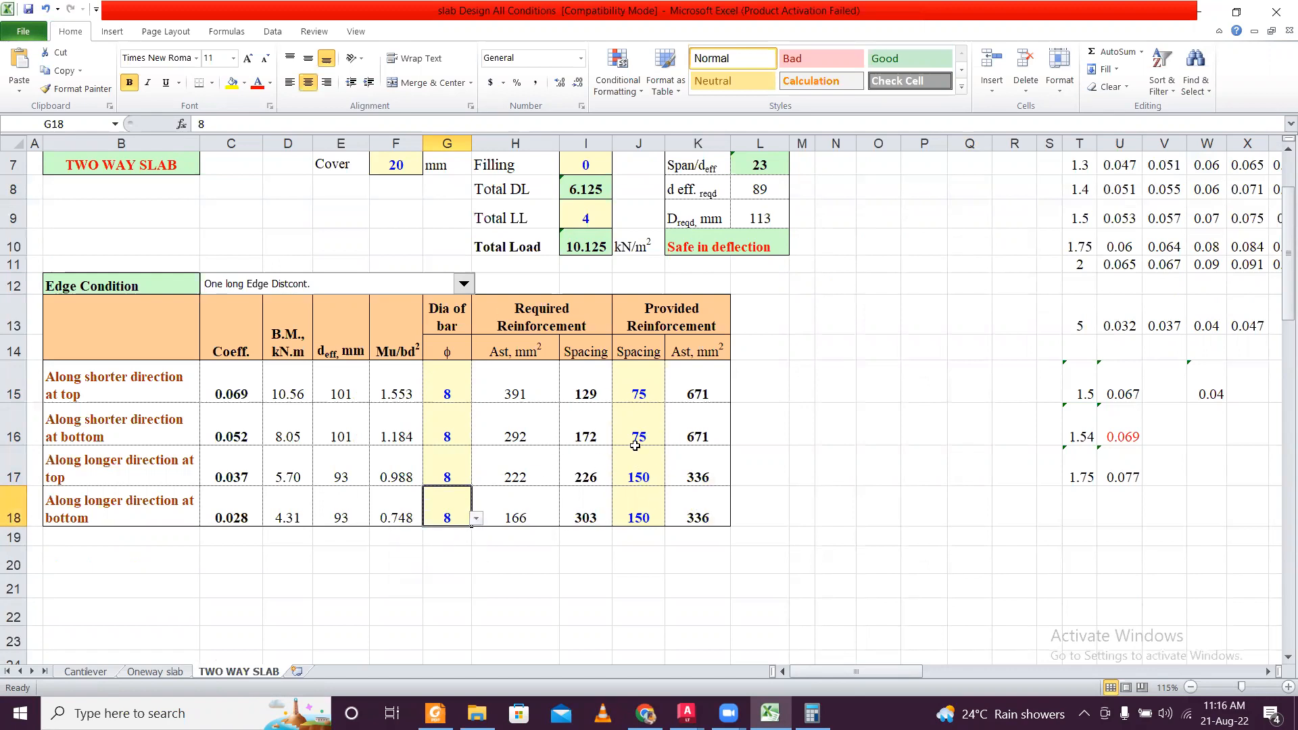
Return to the STAAD 1 drawing in AutoCAD and examine the bays and remaining walls of the beam layout.
{"action": "left_click", "coordinate": [1201, 12]}
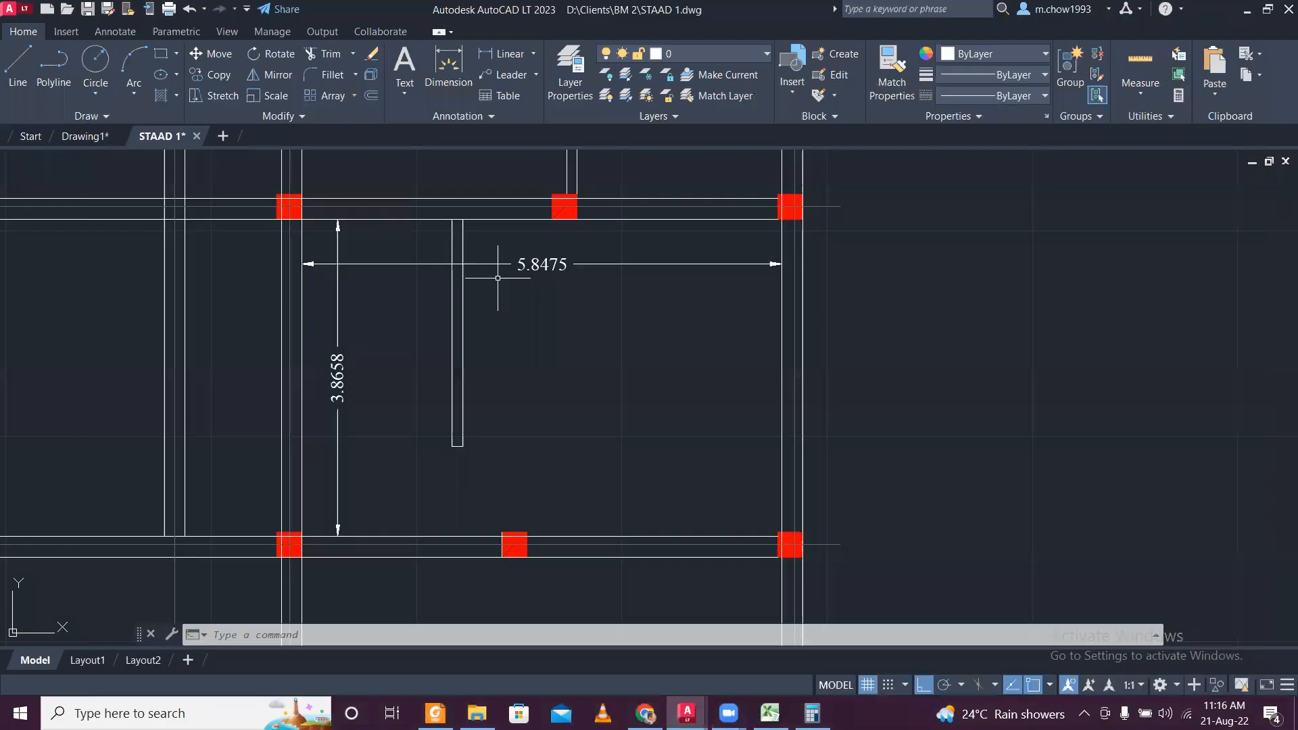
{"action": "scroll", "coordinate": [501, 271], "scroll_direction": "up", "scroll_amount": 2}
{"action": "scroll", "coordinate": [436, 330], "scroll_direction": "down", "scroll_amount": 6}
{"action": "scroll", "coordinate": [437, 326], "scroll_direction": "up", "scroll_amount": 2}
{"action": "scroll", "coordinate": [436, 319], "scroll_direction": "down", "scroll_amount": 2}
{"action": "middle_click_drag", "start_coordinate": [435, 305], "coordinate": [478, 359]}
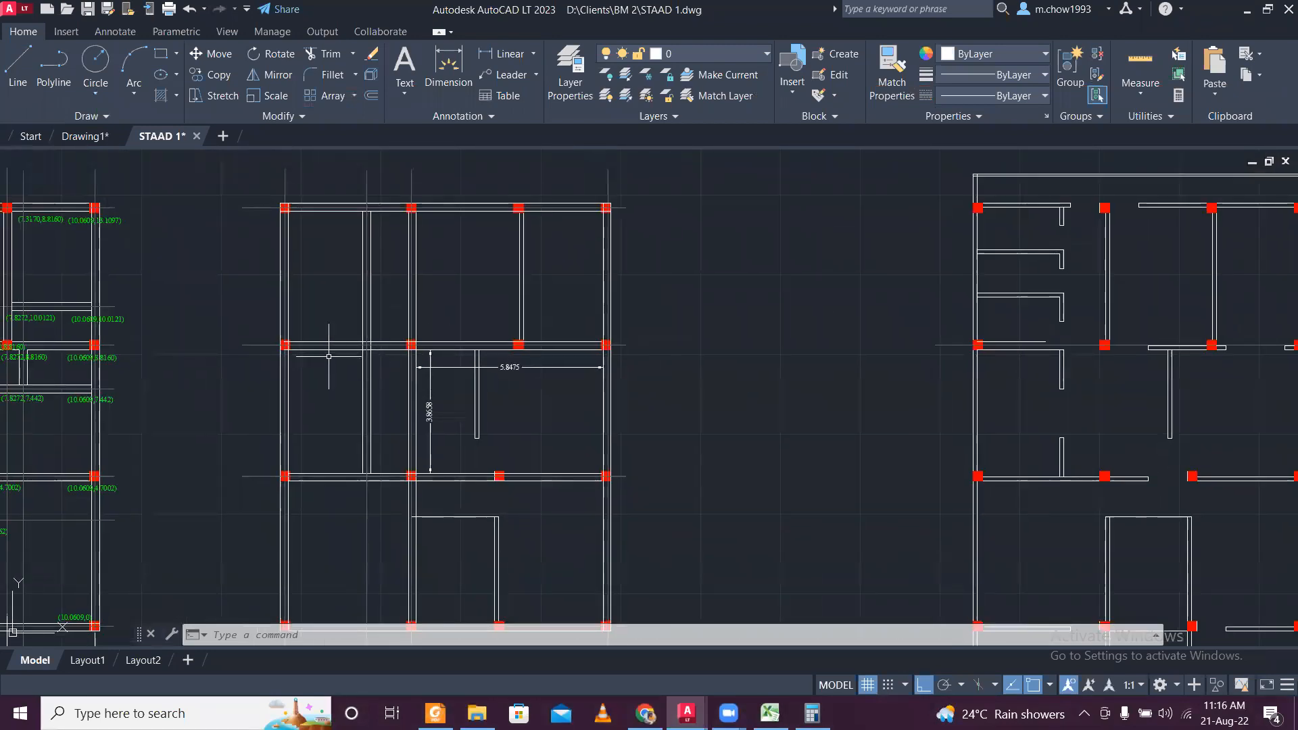
{"action": "mouse_move", "coordinate": [329, 356]}
{"action": "middle_mouse_down"}
{"action": "mouse_move", "coordinate": [452, 408]}
{"action": "mouse_move", "coordinate": [562, 370]}
{"action": "middle_mouse_up"}
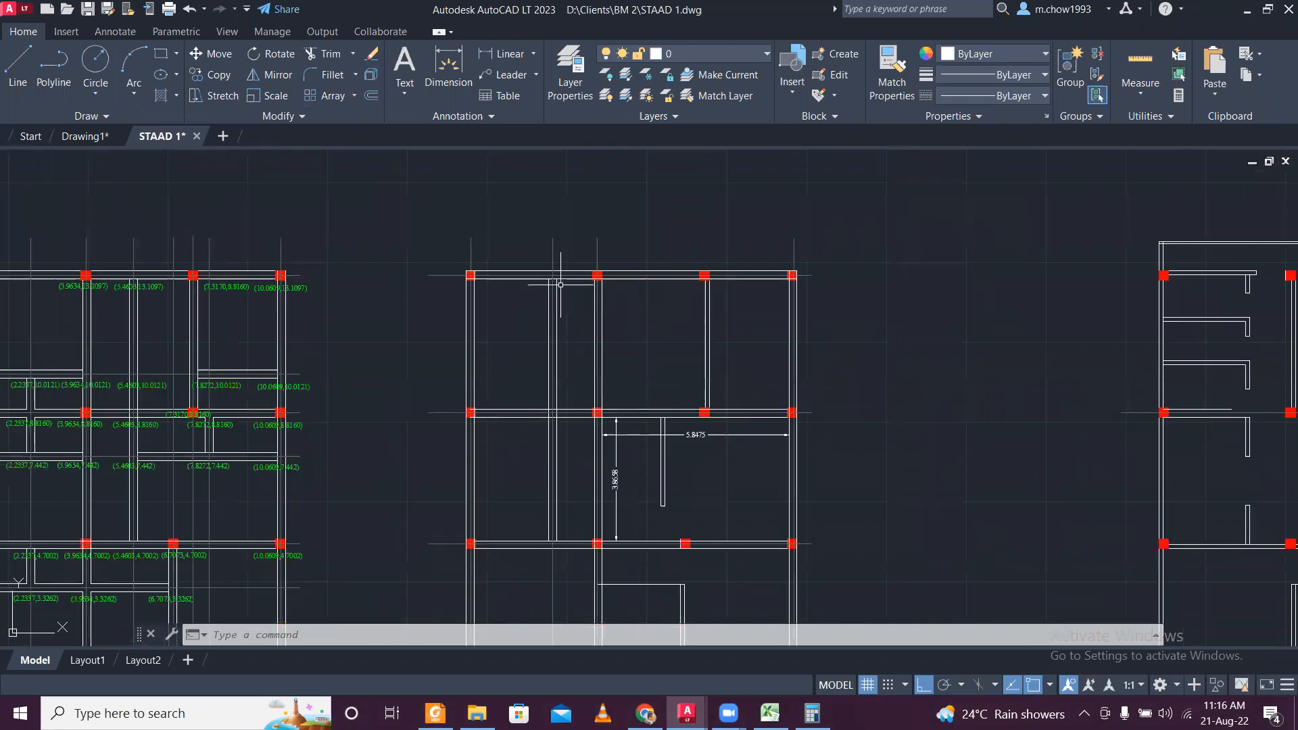
{"action": "scroll", "coordinate": [552, 371], "scroll_direction": "up", "scroll_amount": 2}
{"action": "scroll", "coordinate": [554, 373], "scroll_direction": "down", "scroll_amount": 2}
{"action": "middle_click_drag", "start_coordinate": [627, 512], "coordinate": [611, 435]}
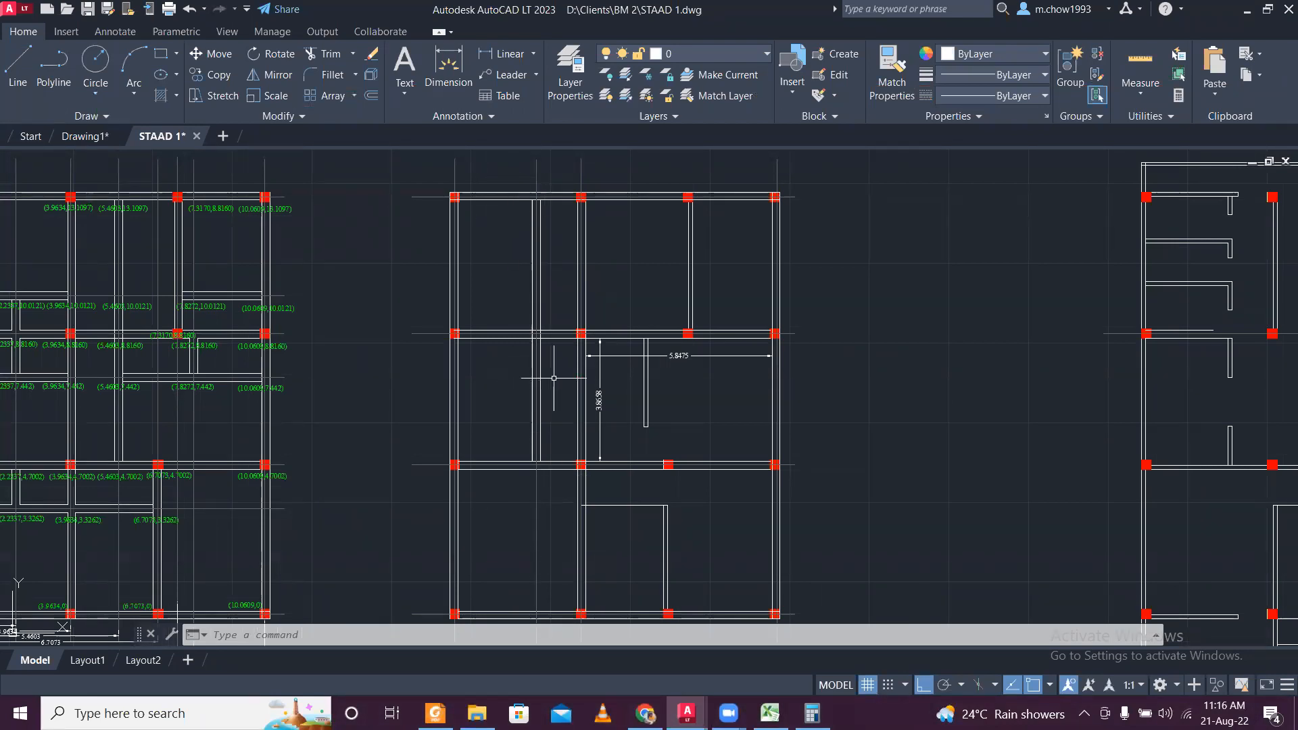
Erase the leftover wall hanging inside the dimensioned middle bay of the beam layout.
{"action": "scroll", "coordinate": [628, 379], "scroll_direction": "up", "scroll_amount": 4}
{"action": "left_click", "coordinate": [714, 516]}
{"action": "left_click", "coordinate": [629, 400]}
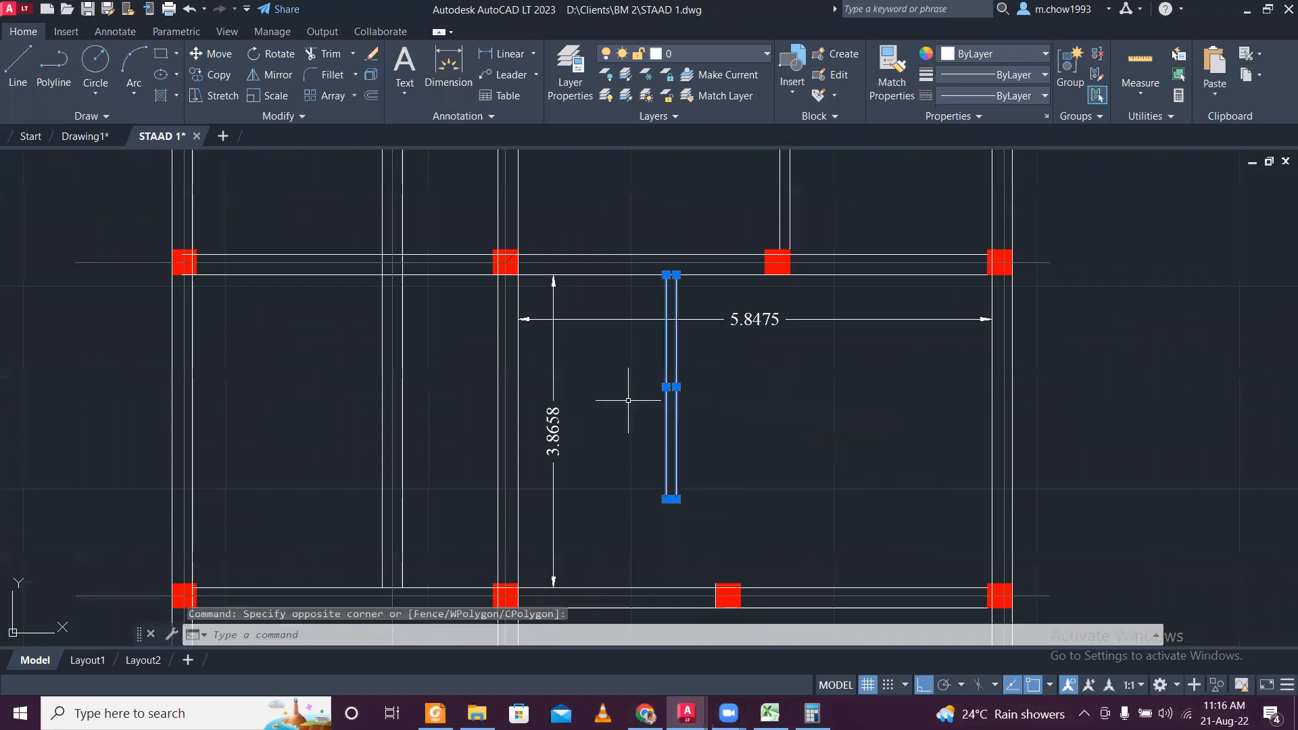
{"action": "key", "text": "Delete"}
{"action": "scroll", "coordinate": [629, 395], "scroll_direction": "down", "scroll_amount": 2}
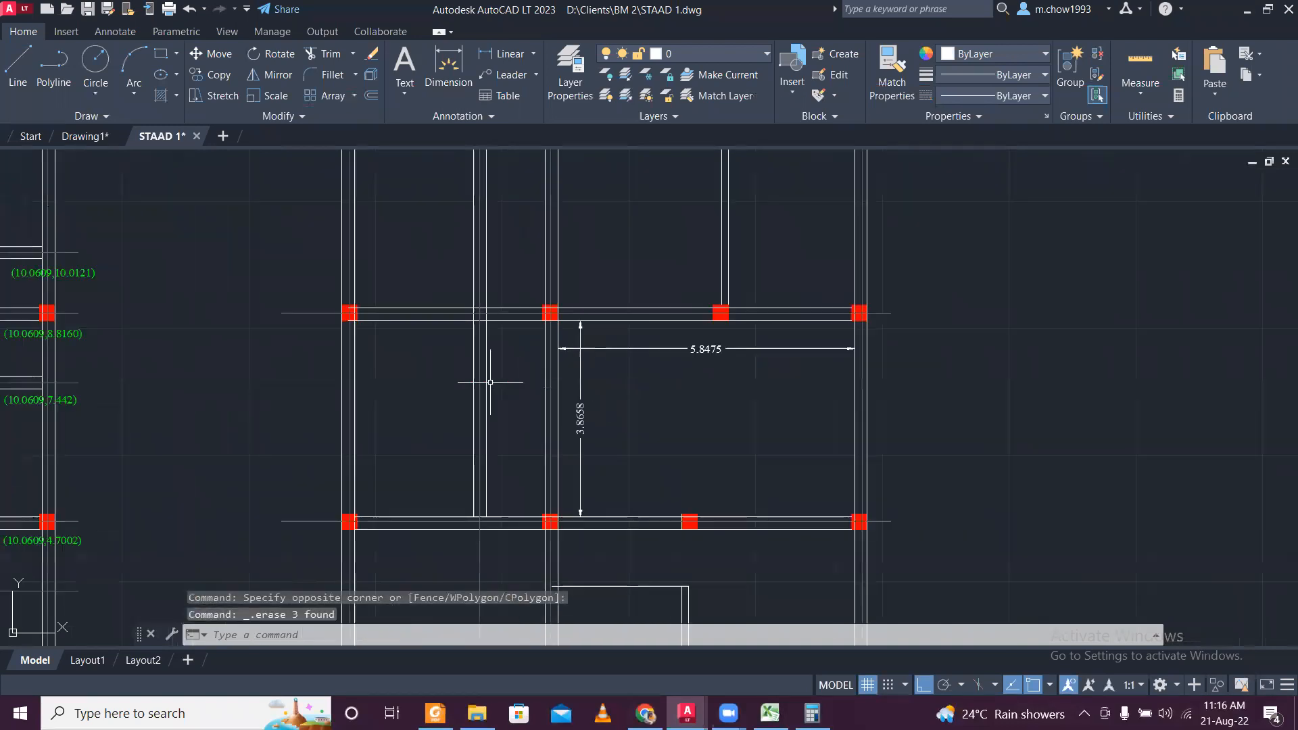
Erase the extra vertical beam and its centreline between the first two column lines of the beam layout.
{"action": "scroll", "coordinate": [493, 383], "scroll_direction": "up", "scroll_amount": 2}
{"action": "left_click", "coordinate": [524, 406]}
{"action": "left_click", "coordinate": [406, 353]}
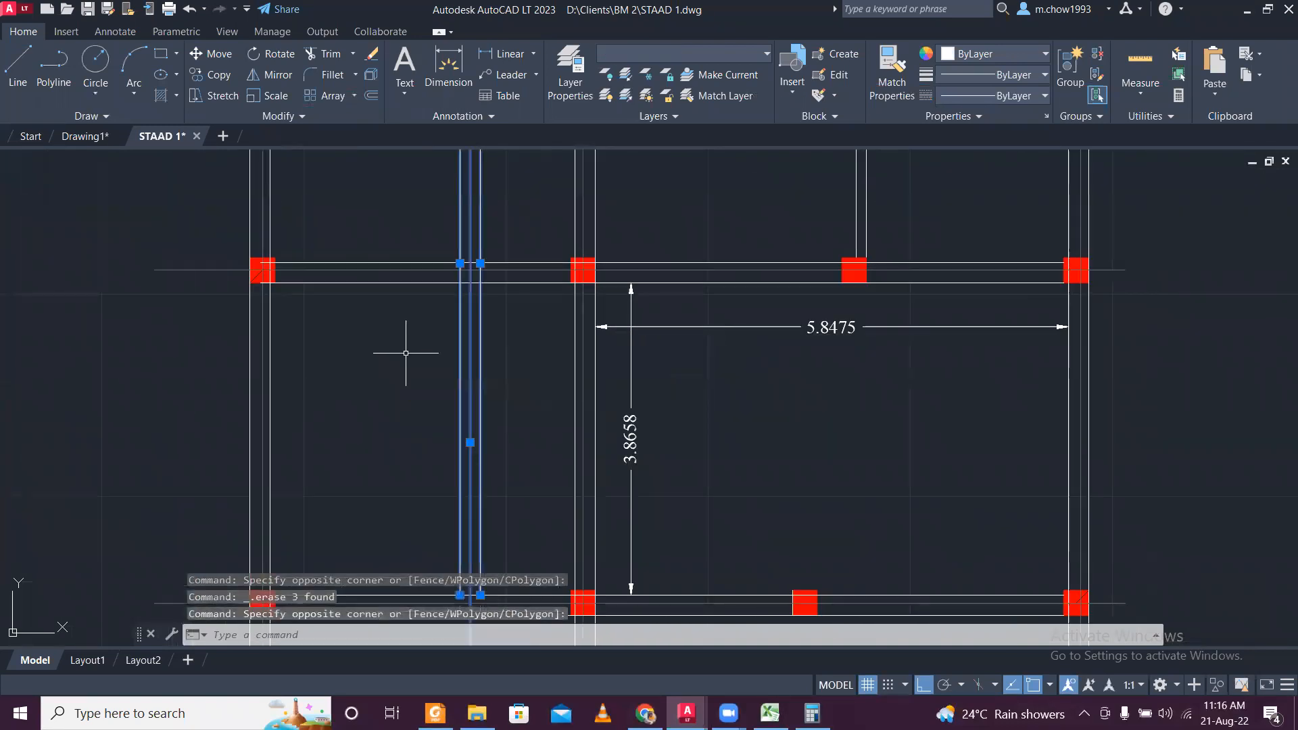
{"action": "key", "text": "Delete"}
Erase the 5.8475 and 3.8658 span dimensions from the middle bay.
{"action": "scroll", "coordinate": [640, 354], "scroll_direction": "up", "scroll_amount": 2}
{"action": "left_click", "coordinate": [677, 349]}
{"action": "left_click", "coordinate": [604, 287]}
{"action": "key", "text": "Delete"}
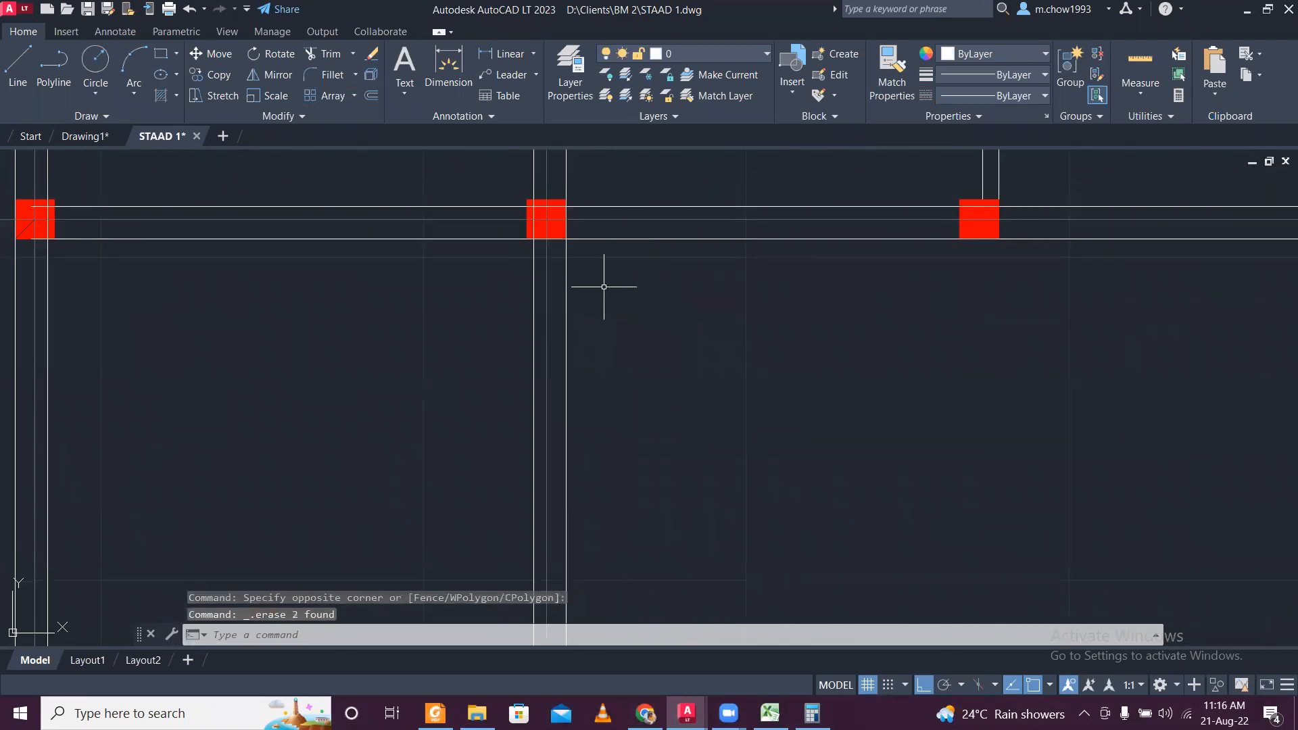
Erase the stray short line at the edge of the column above the leftover stair walls in the beam layout.
{"action": "scroll", "coordinate": [612, 266], "scroll_direction": "down", "scroll_amount": 4}
{"action": "mouse_move", "coordinate": [537, 197]}
{"action": "middle_mouse_down"}
{"action": "mouse_move", "coordinate": [552, 333]}
{"action": "mouse_move", "coordinate": [515, 408]}
{"action": "middle_mouse_up"}
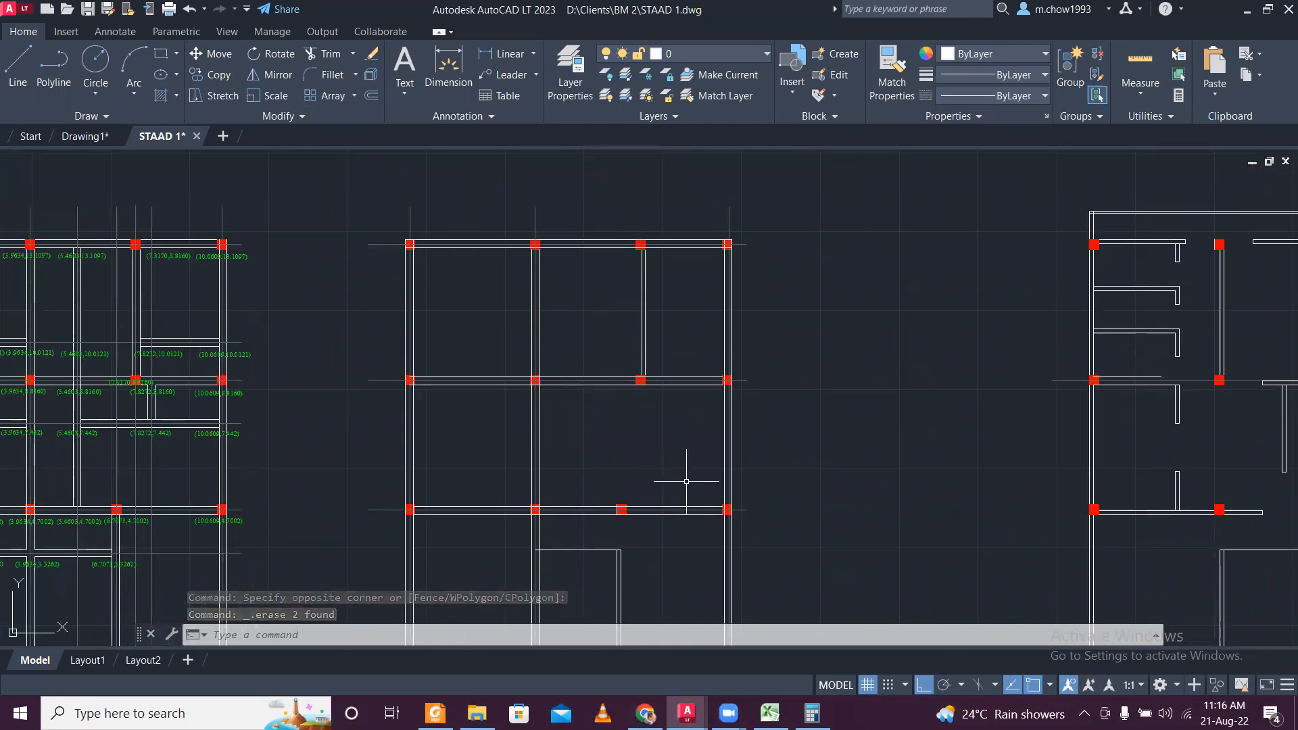
{"action": "middle_click_drag", "start_coordinate": [677, 454], "coordinate": [631, 362]}
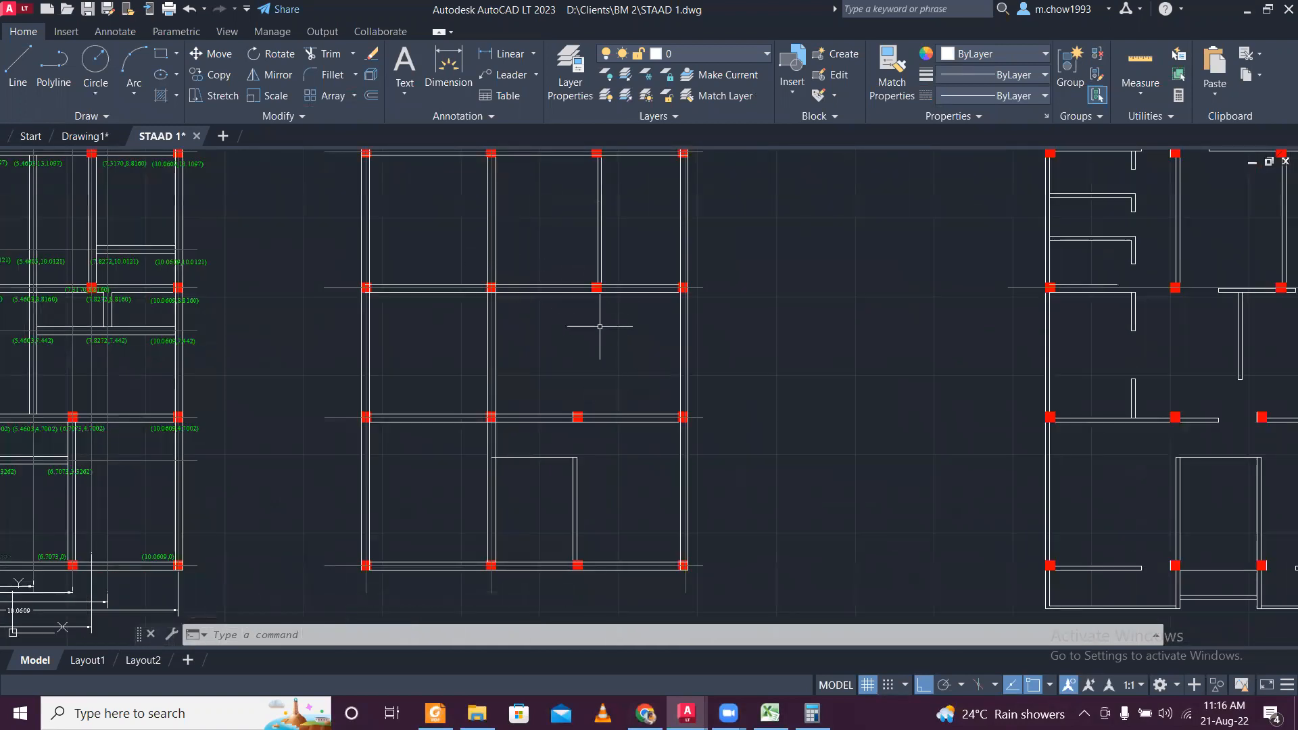
{"action": "scroll", "coordinate": [611, 438], "scroll_direction": "up", "scroll_amount": 2}
{"action": "middle_click_drag", "start_coordinate": [579, 508], "coordinate": [472, 464]}
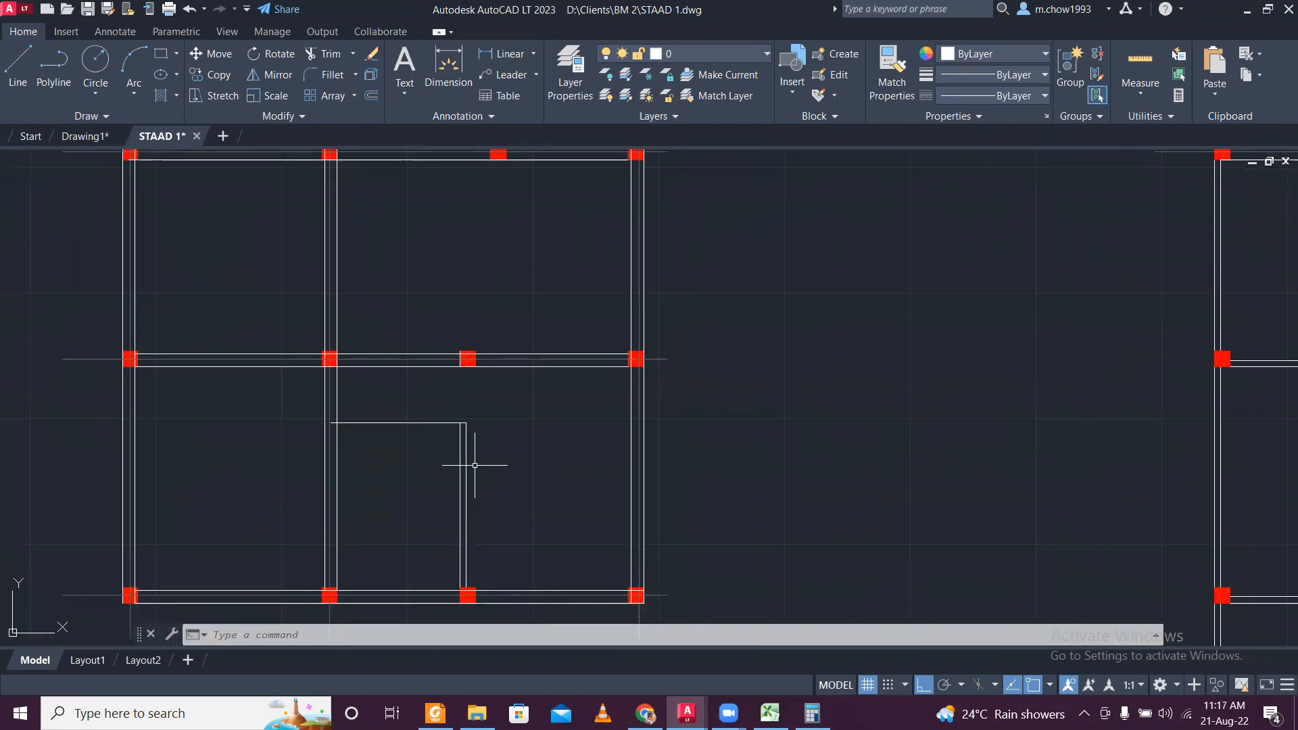
{"action": "scroll", "coordinate": [420, 455], "scroll_direction": "up", "scroll_amount": 2}
{"action": "scroll", "coordinate": [422, 435], "scroll_direction": "down", "scroll_amount": 4}
{"action": "scroll", "coordinate": [420, 435], "scroll_direction": "down", "scroll_amount": 2}
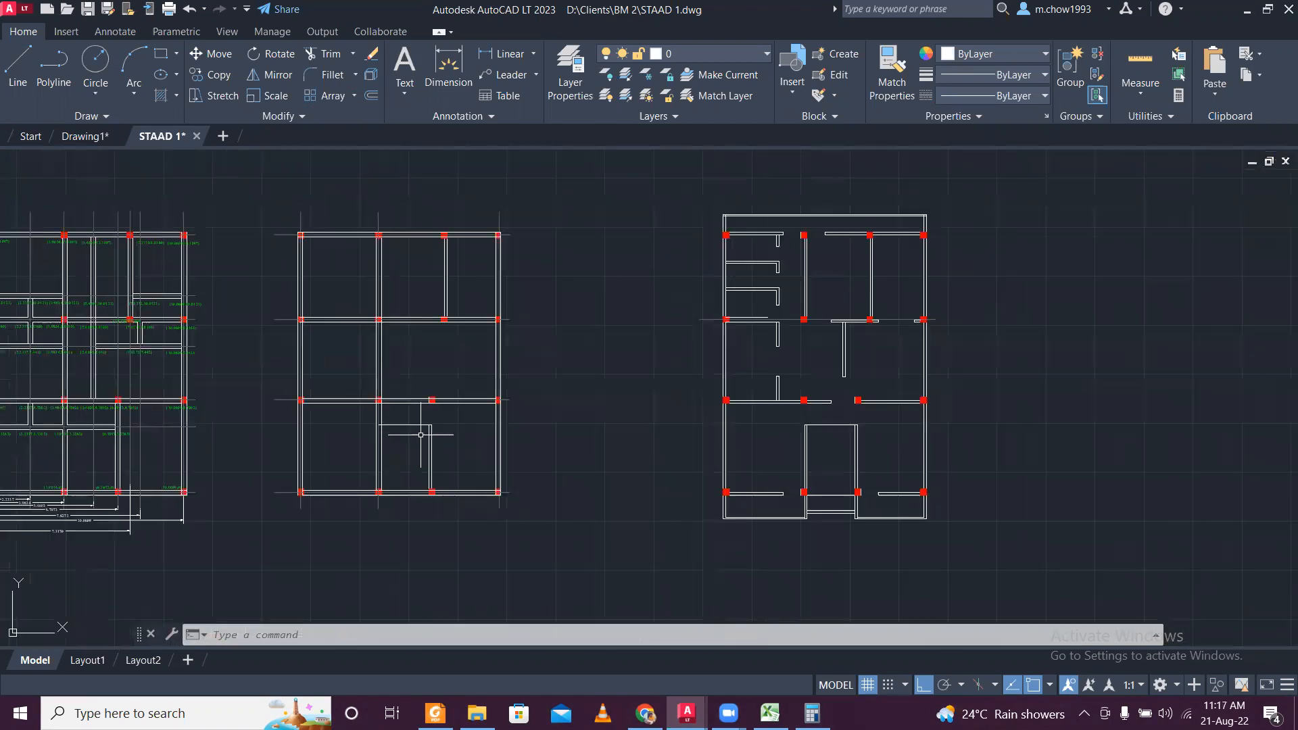
{"action": "middle_click_drag", "start_coordinate": [409, 435], "coordinate": [564, 439]}
{"action": "scroll", "coordinate": [564, 439], "scroll_direction": "up", "scroll_amount": 4}
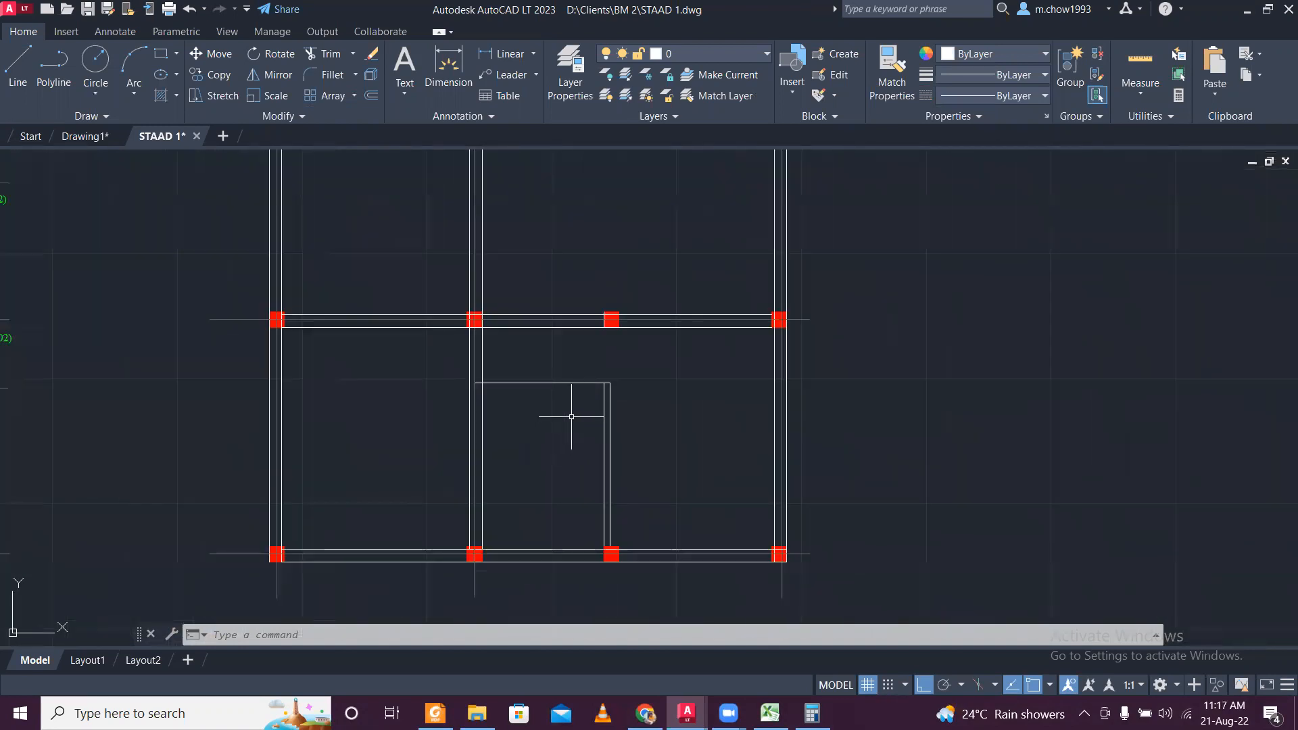
{"action": "scroll", "coordinate": [608, 399], "scroll_direction": "up", "scroll_amount": 2}
{"action": "left_click", "coordinate": [571, 215]}
{"action": "left_click", "coordinate": [605, 306]}
{"action": "key", "text": "Delete"}
Erase the vertical double-line wall running down to the column in the lower bay.
{"action": "left_click", "coordinate": [690, 501]}
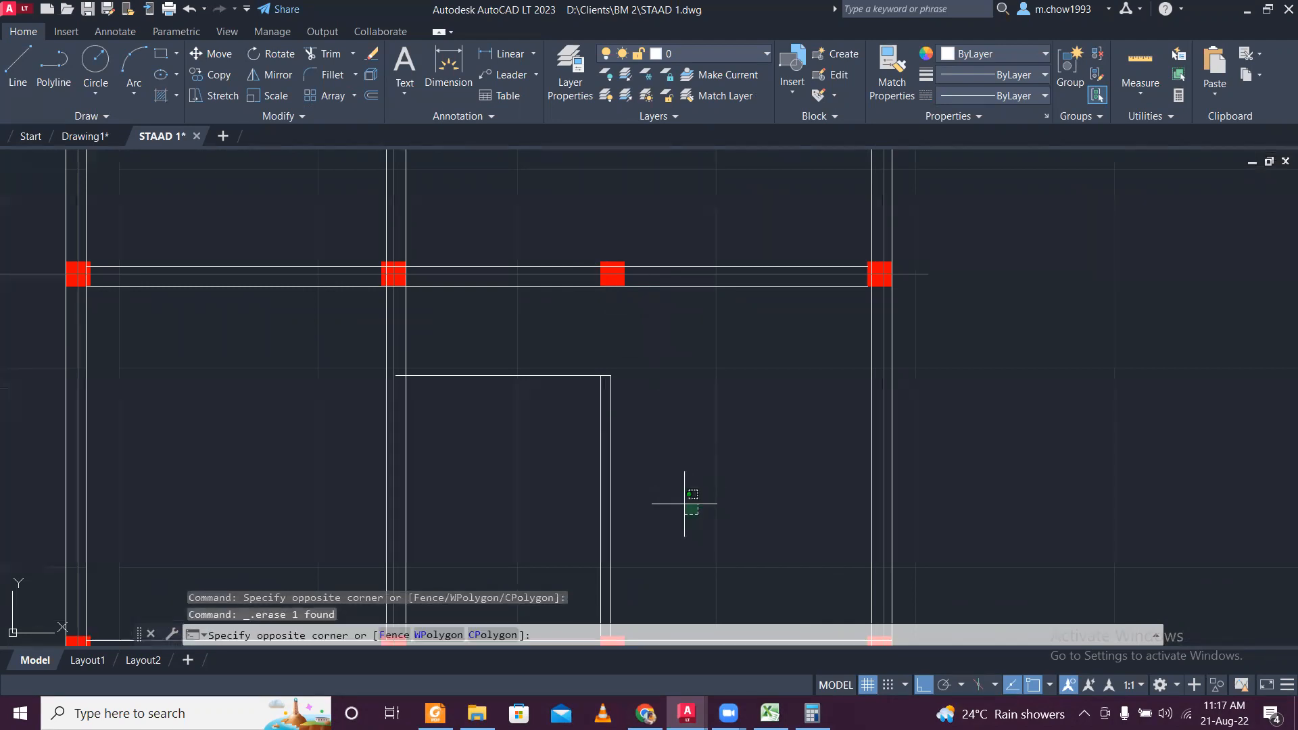
{"action": "left_click", "coordinate": [599, 452]}
{"action": "scroll", "coordinate": [532, 343], "scroll_direction": "down", "scroll_amount": 2}
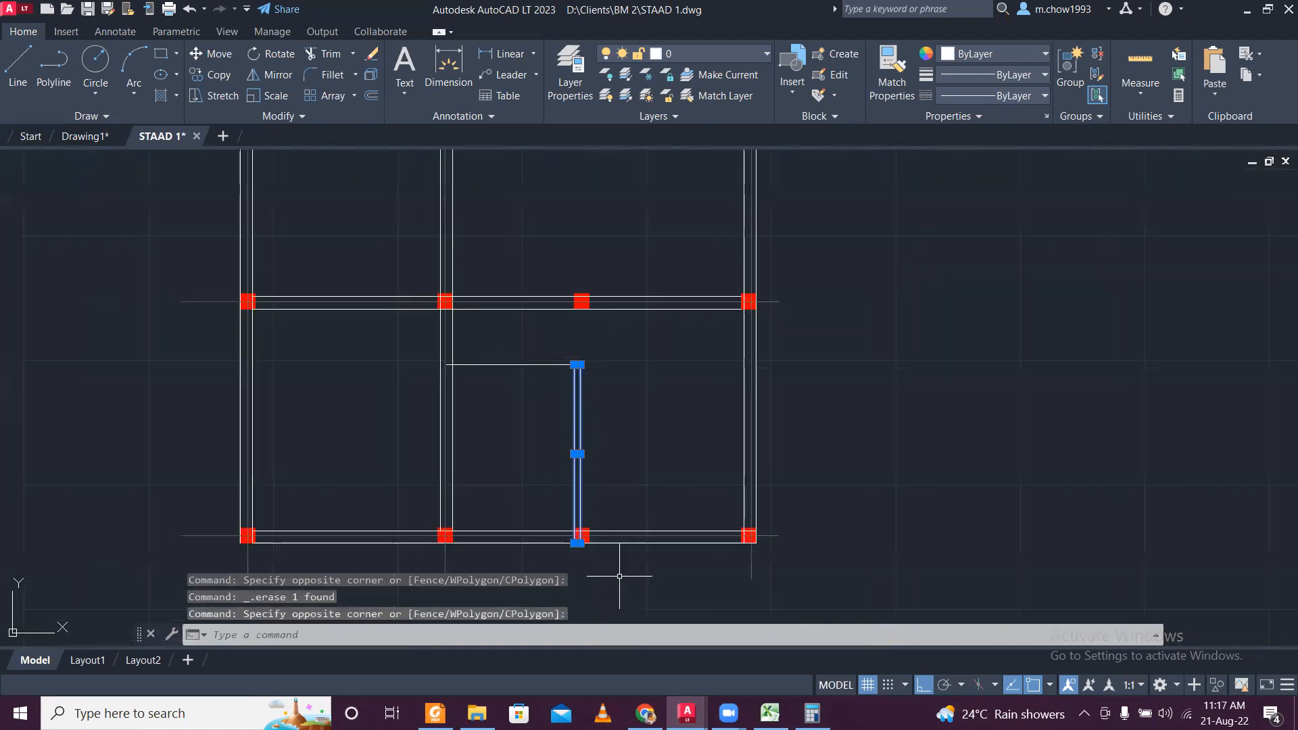
{"action": "scroll", "coordinate": [564, 533], "scroll_direction": "up", "scroll_amount": 4}
{"action": "key", "text": "Delete"}
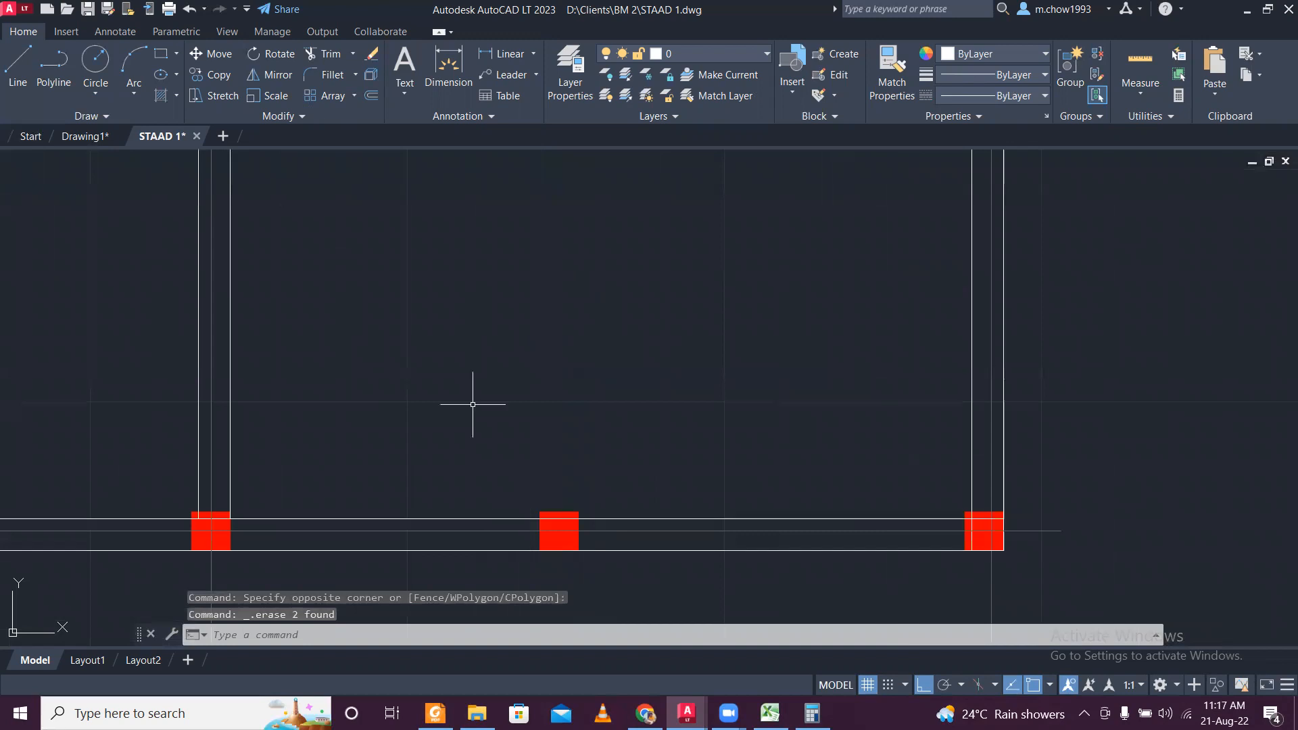
Copy the vertical beam and centreline at grid 6.7073 from the coordinate plan to the matching columns of the beam layout.
{"action": "scroll", "coordinate": [538, 466], "scroll_direction": "down", "scroll_amount": 3}
{"action": "middle_click_drag", "start_coordinate": [818, 468], "coordinate": [486, 476]}
{"action": "scroll", "coordinate": [927, 477], "scroll_direction": "down", "scroll_amount": 2}
{"action": "middle_click_drag", "start_coordinate": [238, 440], "coordinate": [534, 437]}
{"action": "scroll", "coordinate": [447, 482], "scroll_direction": "up", "scroll_amount": 4}
{"action": "scroll", "coordinate": [438, 485], "scroll_direction": "up", "scroll_amount": 2}
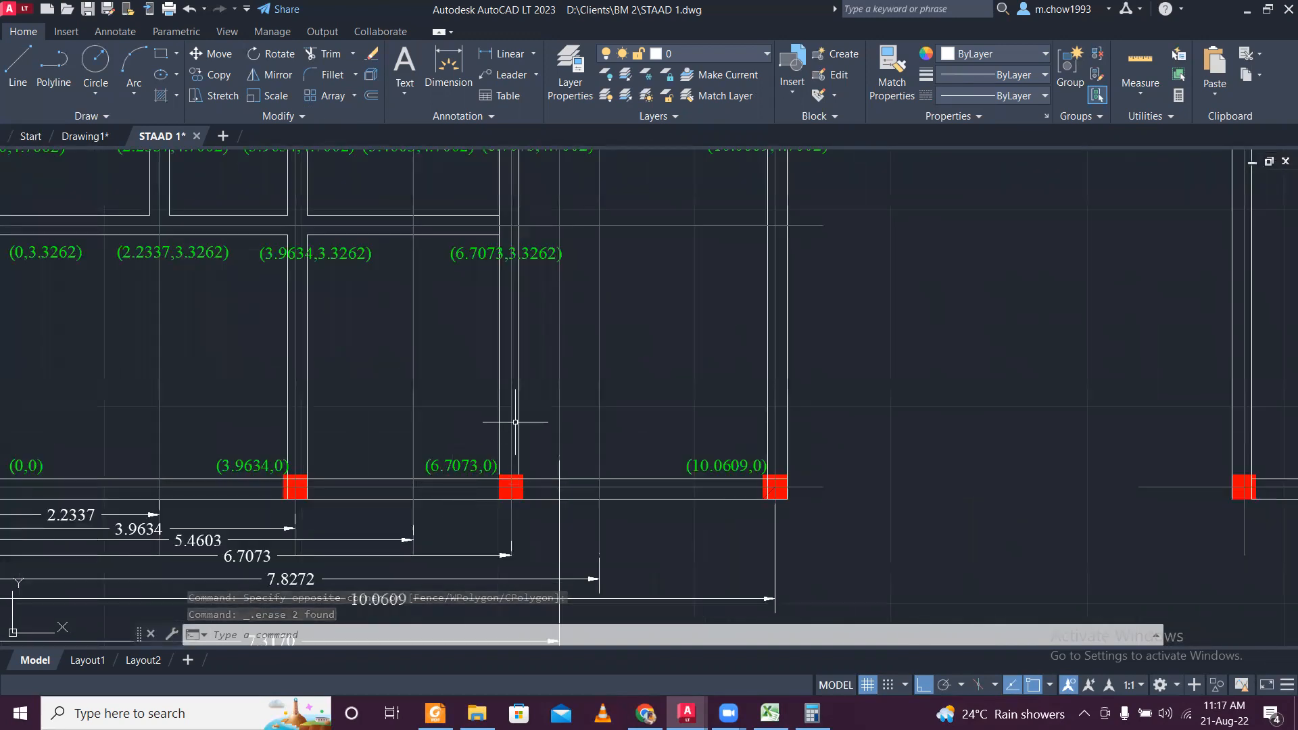
{"action": "scroll", "coordinate": [516, 420], "scroll_direction": "up", "scroll_amount": 2}
{"action": "left_click", "coordinate": [538, 436]}
{"action": "left_click", "coordinate": [462, 407]}
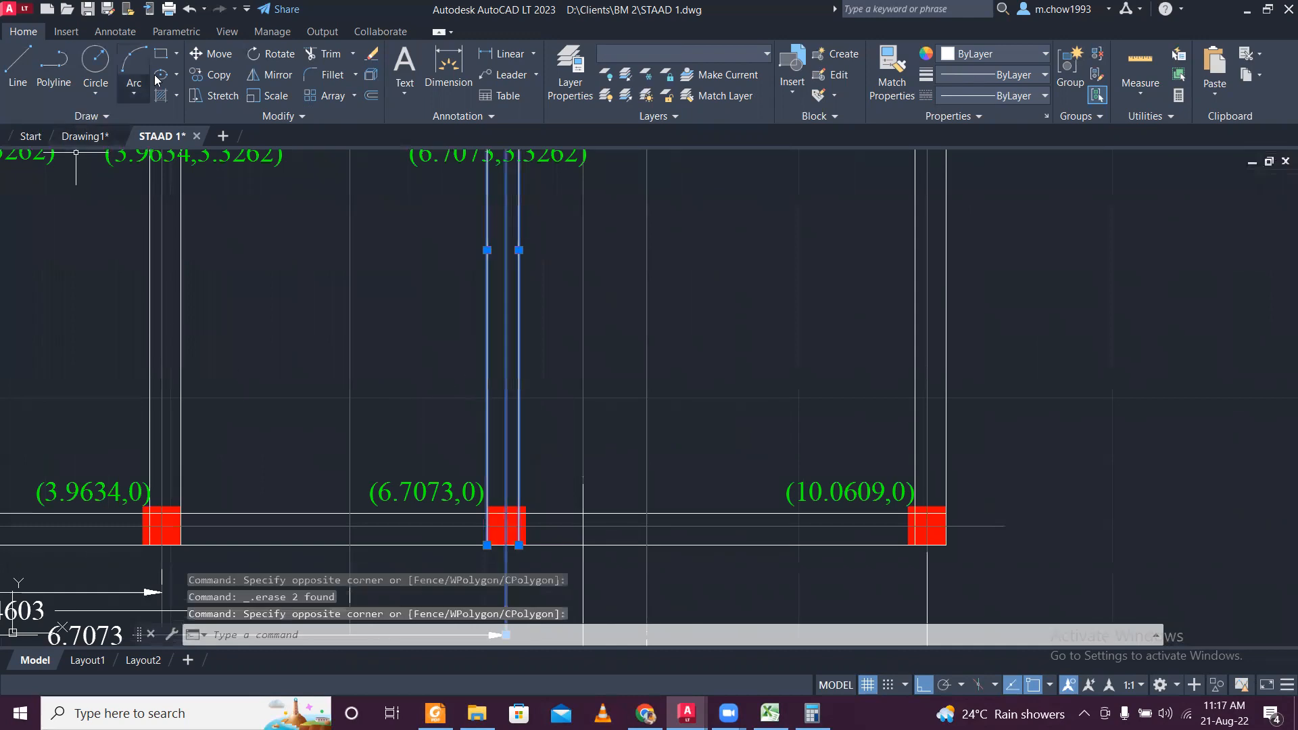
{"action": "left_click", "coordinate": [211, 74]}
{"action": "left_click", "coordinate": [506, 526]}
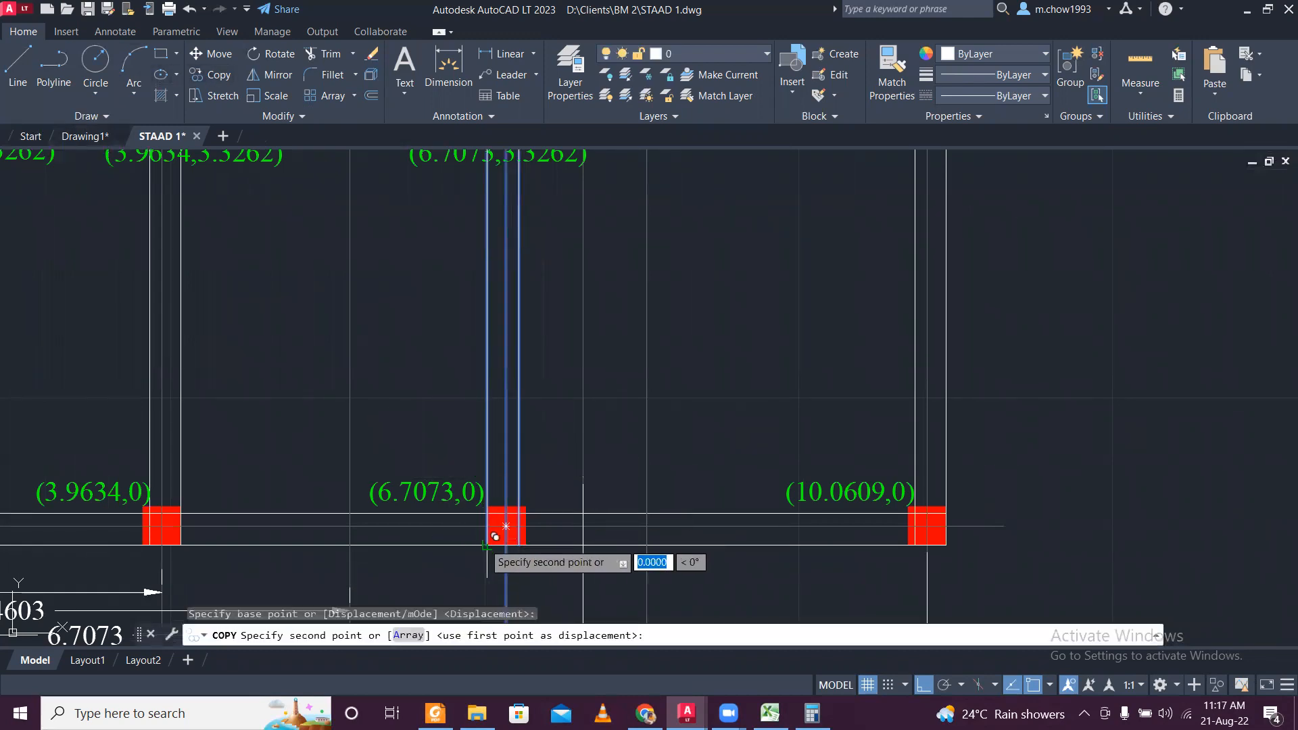
{"action": "scroll", "coordinate": [473, 524], "scroll_direction": "down", "scroll_amount": 5}
{"action": "scroll", "coordinate": [852, 549], "scroll_direction": "up", "scroll_amount": 3}
{"action": "middle_click_drag", "start_coordinate": [992, 530], "coordinate": [658, 493]}
{"action": "scroll", "coordinate": [646, 492], "scroll_direction": "down", "scroll_amount": 1}
{"action": "middle_click_drag", "start_coordinate": [196, 465], "coordinate": [533, 471]}
{"action": "scroll", "coordinate": [467, 473], "scroll_direction": "up", "scroll_amount": 5}
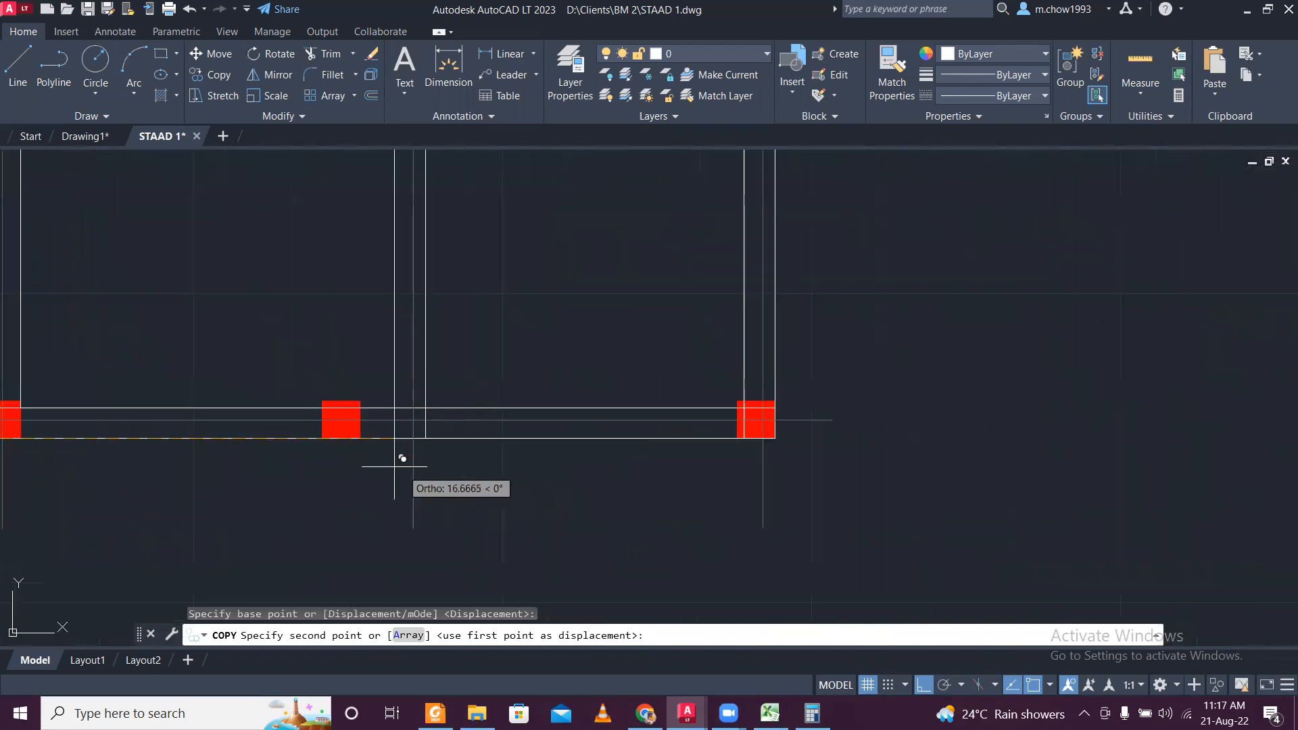
{"action": "left_click", "coordinate": [336, 422]}
{"action": "key", "text": "Escape"}
Compare the beam layout with the original floor plan and the coordinate plan to identify the remaining beams.
{"action": "scroll", "coordinate": [473, 399], "scroll_direction": "down", "scroll_amount": 3}
{"action": "scroll", "coordinate": [460, 393], "scroll_direction": "up", "scroll_amount": 4}
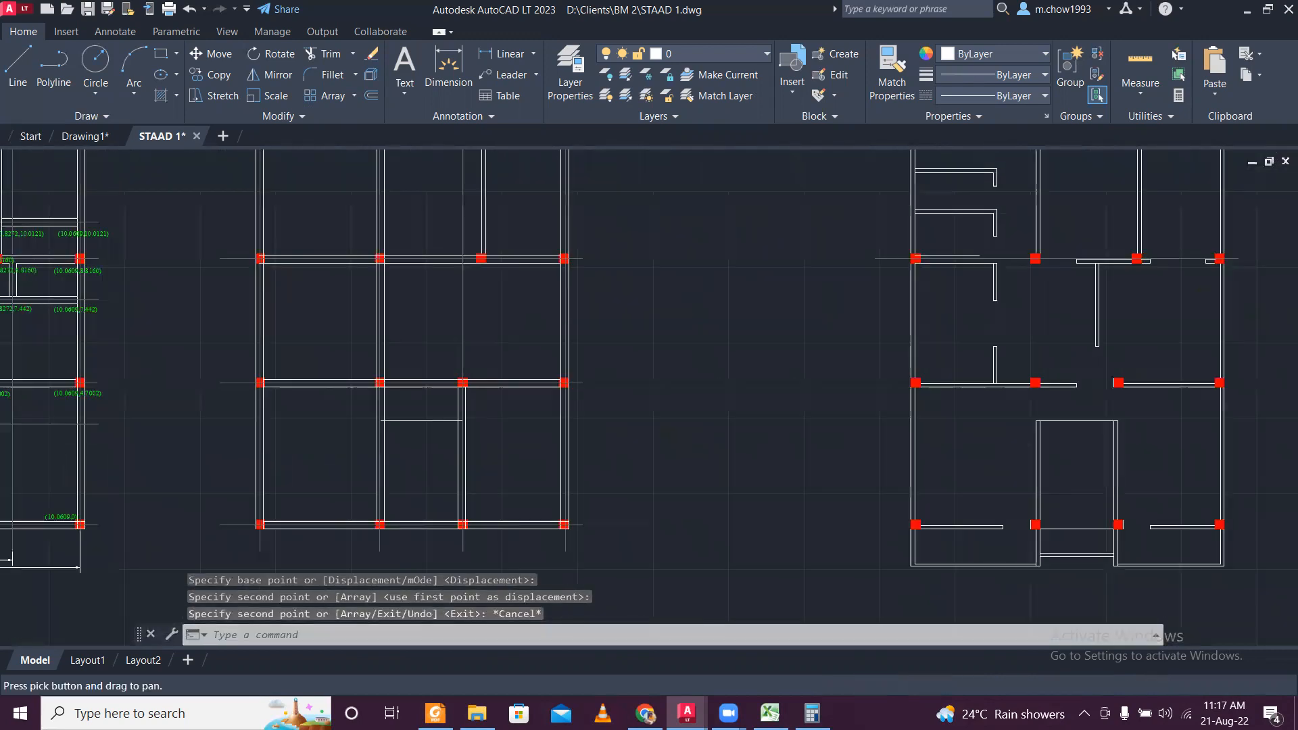
{"action": "scroll", "coordinate": [453, 409], "scroll_direction": "down", "scroll_amount": 6}
{"action": "scroll", "coordinate": [441, 417], "scroll_direction": "up", "scroll_amount": 2}
{"action": "scroll", "coordinate": [441, 416], "scroll_direction": "down", "scroll_amount": 2}
{"action": "middle_click_drag", "start_coordinate": [341, 431], "coordinate": [458, 437]}
{"action": "middle_click_drag", "start_coordinate": [256, 437], "coordinate": [822, 452]}
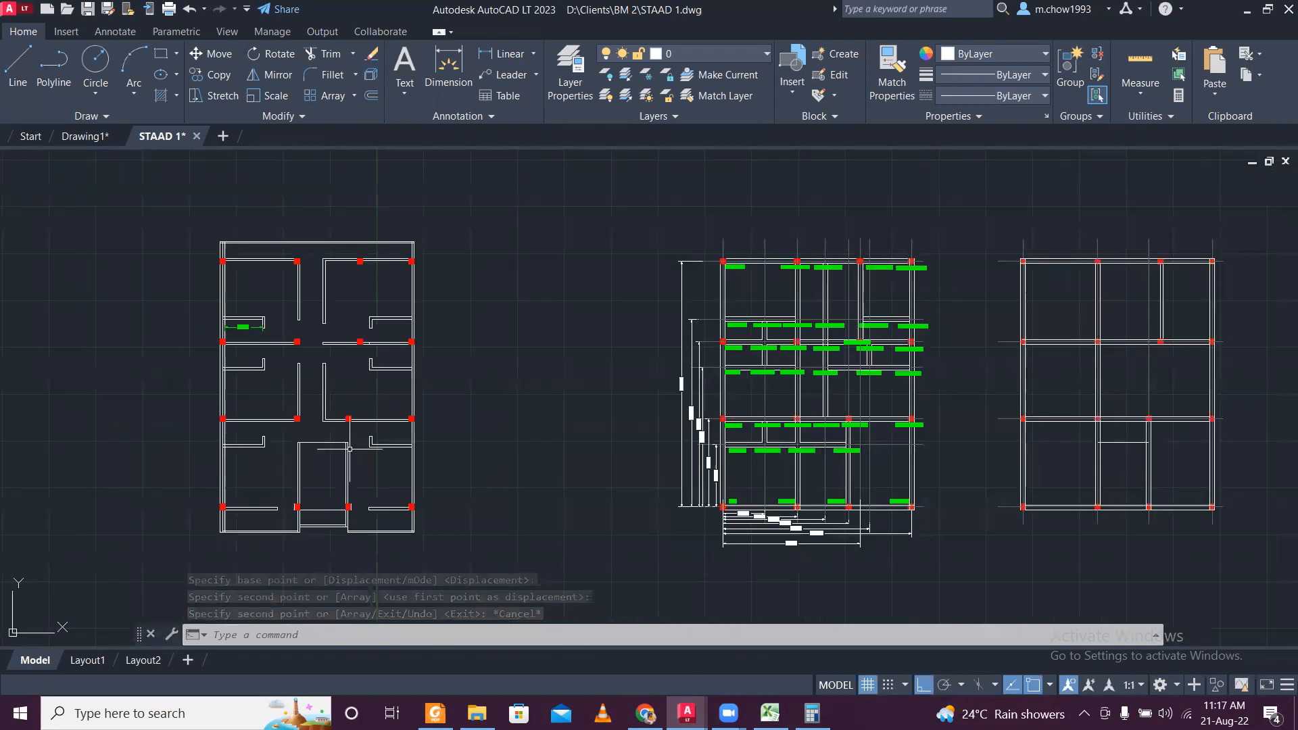
{"action": "scroll", "coordinate": [349, 446], "scroll_direction": "down", "scroll_amount": 1}
{"action": "scroll", "coordinate": [706, 460], "scroll_direction": "up", "scroll_amount": 6}
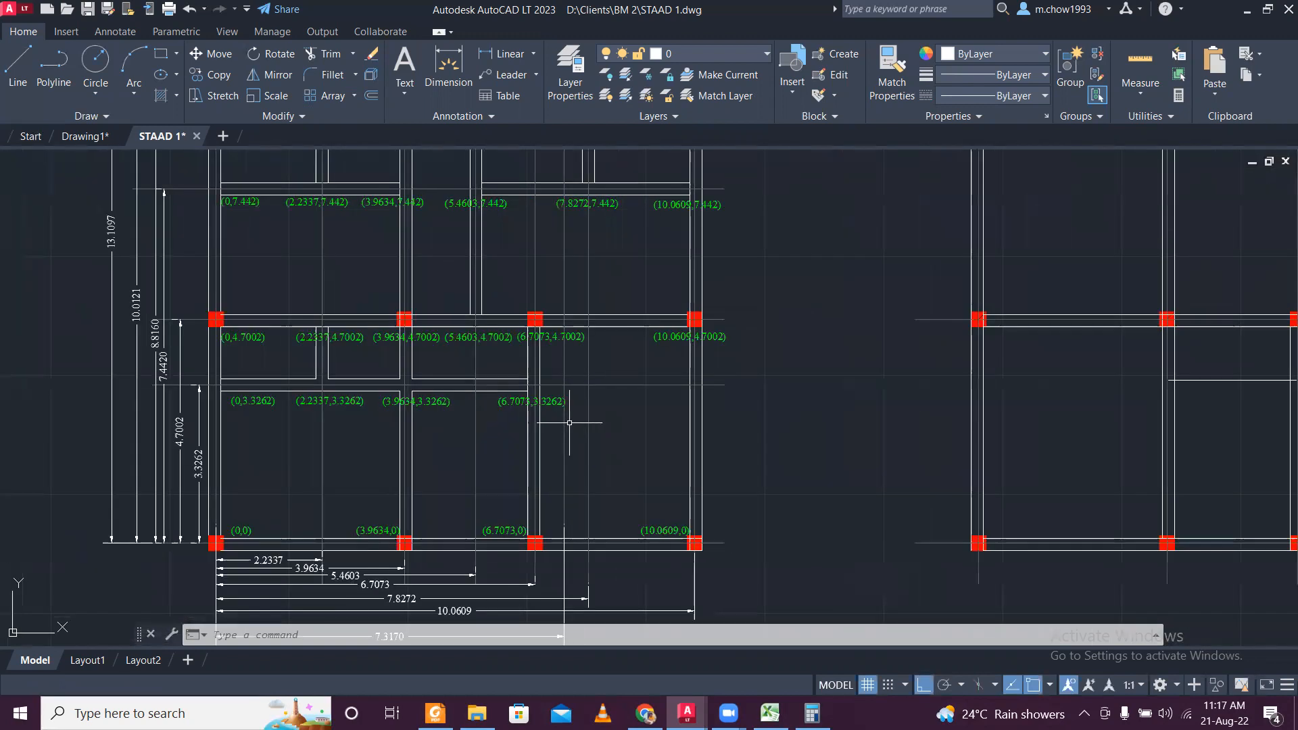
{"action": "scroll", "coordinate": [571, 423], "scroll_direction": "down", "scroll_amount": 2}
{"action": "scroll", "coordinate": [569, 425], "scroll_direction": "up", "scroll_amount": 2}
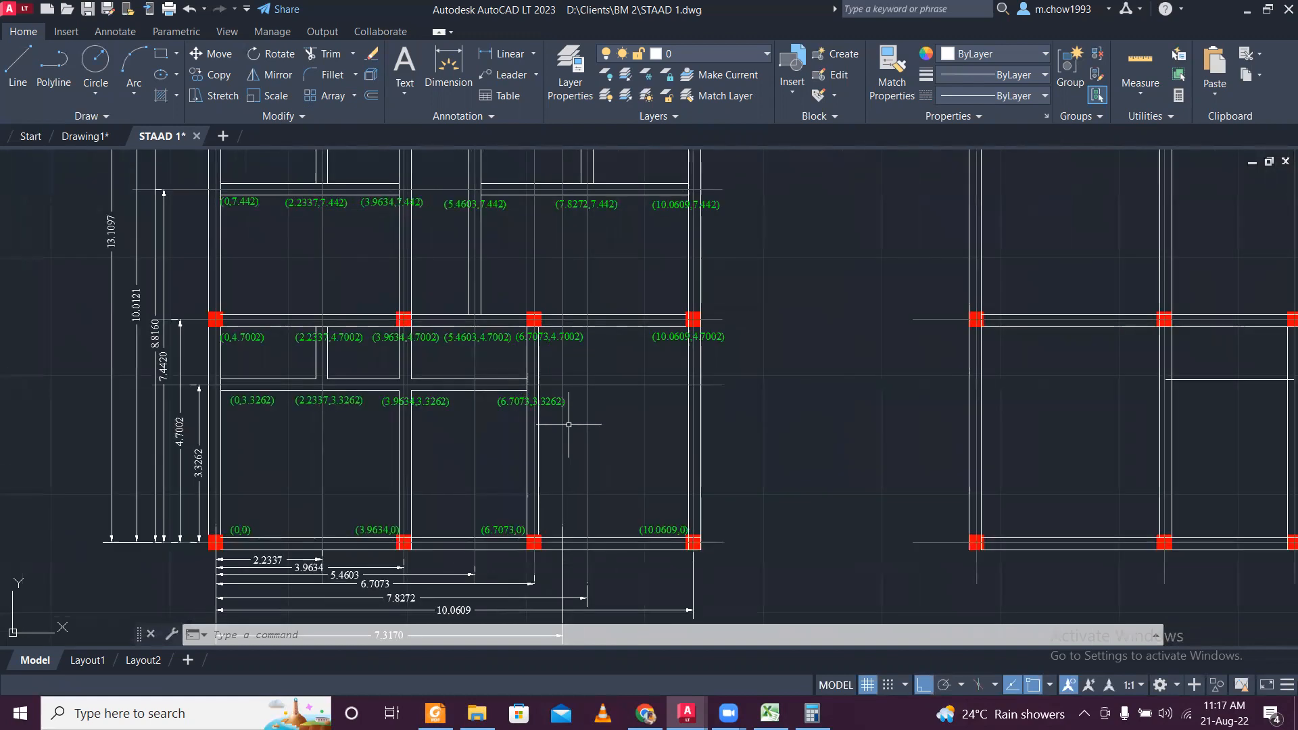
{"action": "middle_click_drag", "start_coordinate": [920, 470], "coordinate": [635, 522]}
{"action": "middle_click_drag", "start_coordinate": [463, 482], "coordinate": [603, 490]}
{"action": "scroll", "coordinate": [379, 450], "scroll_direction": "up", "scroll_amount": 4}
{"action": "left_click", "coordinate": [376, 451]}
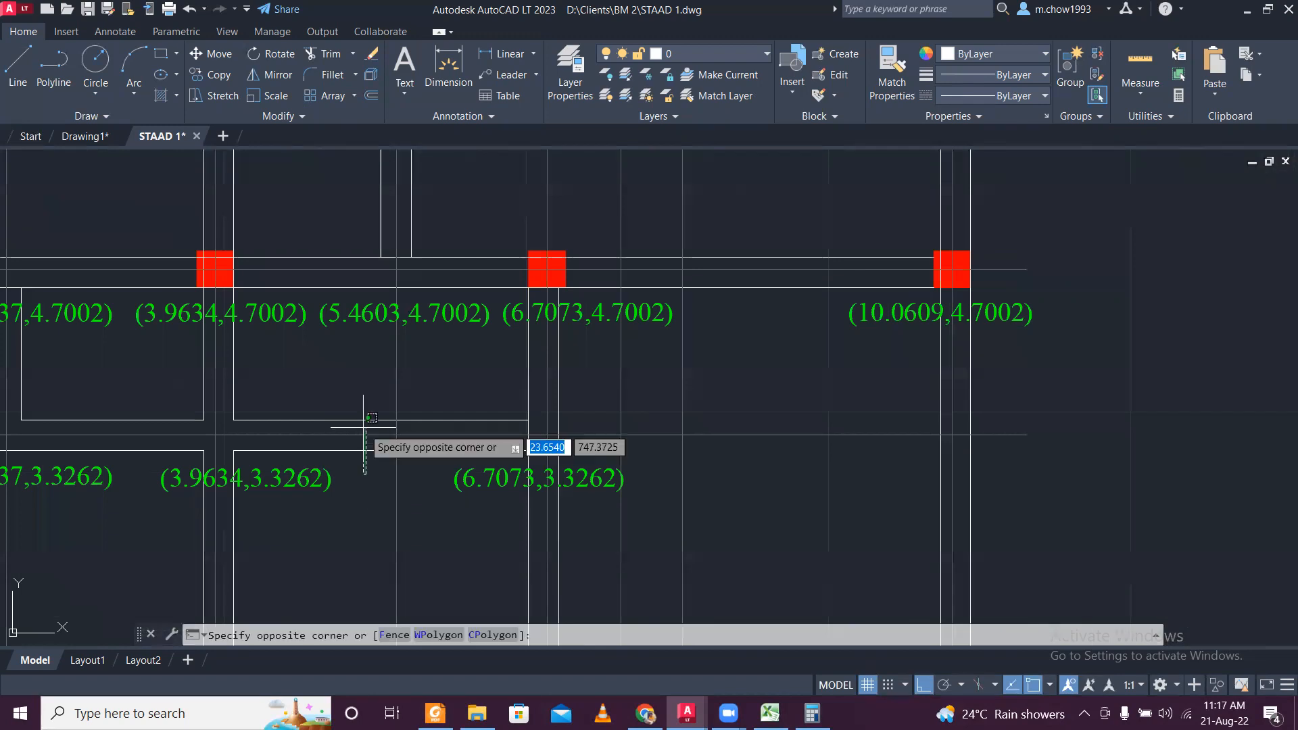
{"action": "left_click", "coordinate": [347, 377]}
{"action": "left_click", "coordinate": [213, 74]}
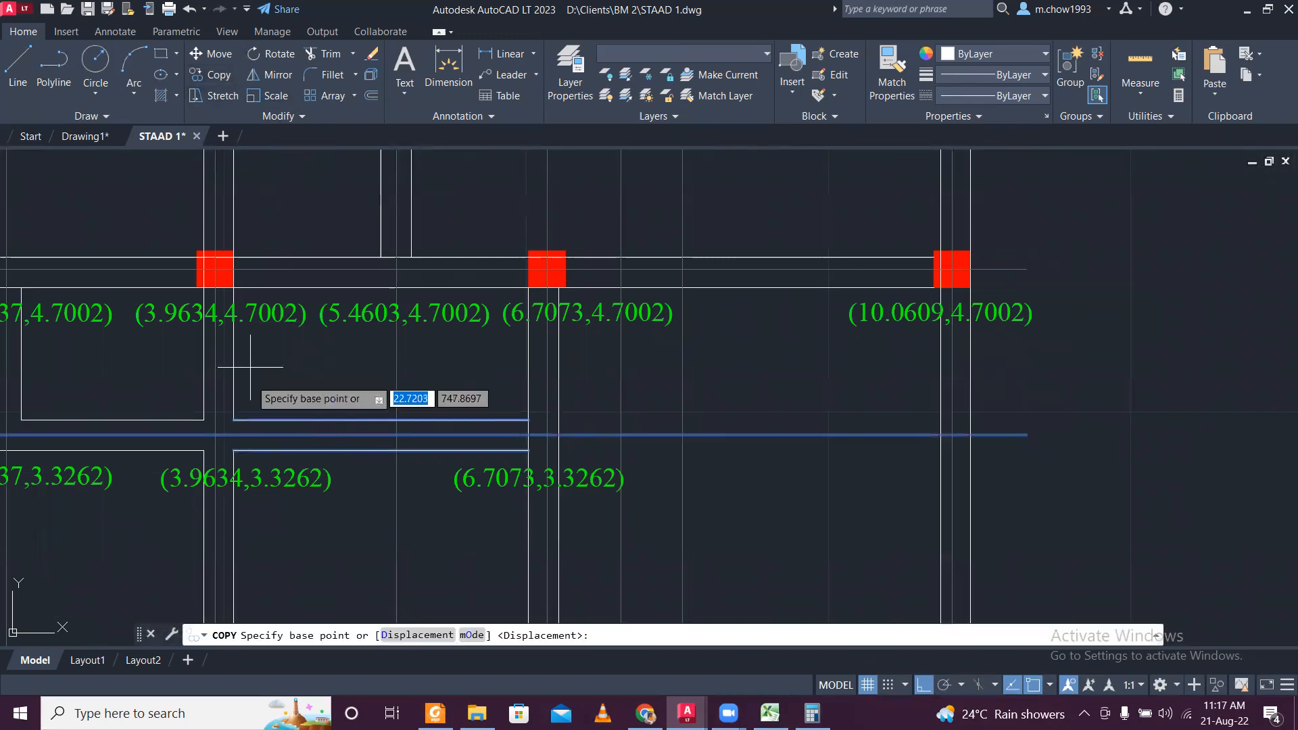
{"action": "left_click", "coordinate": [233, 419]}
{"action": "scroll", "coordinate": [240, 408], "scroll_direction": "down", "scroll_amount": 5}
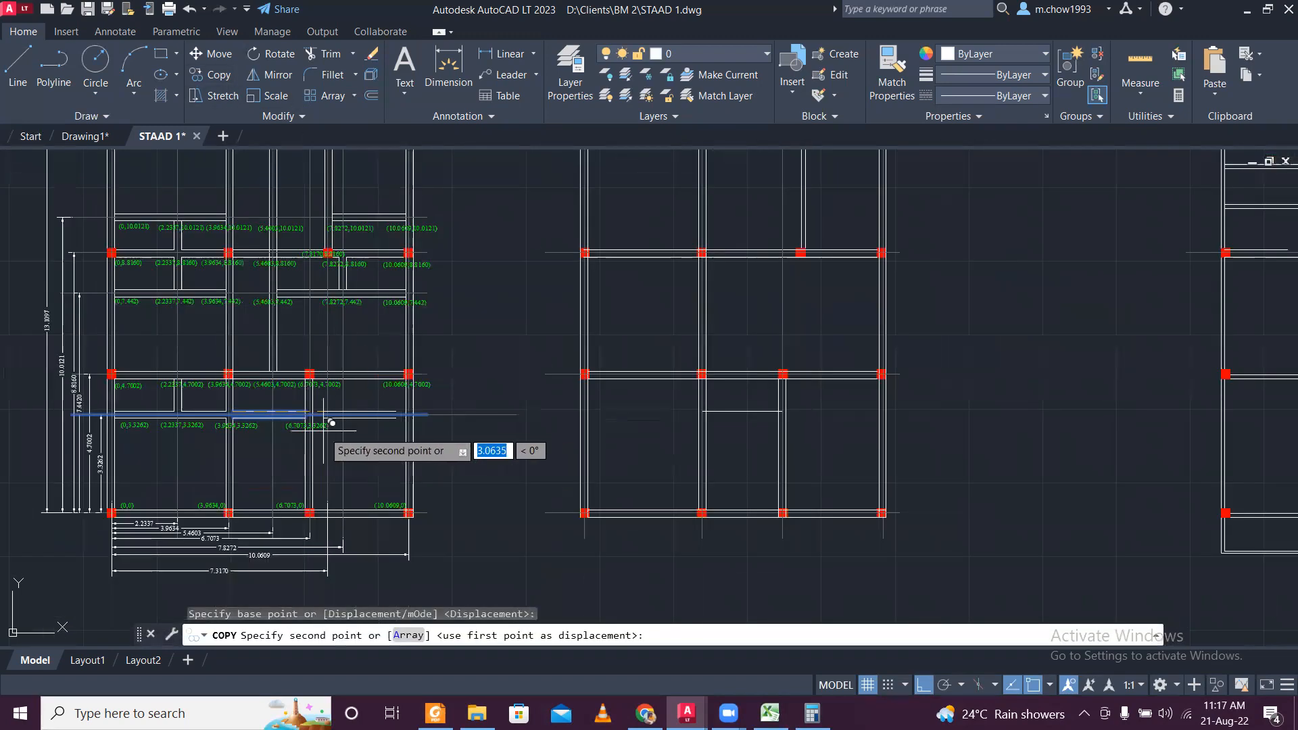
{"action": "key", "text": "Escape"}
Copy the horizontal beam between (3.9634,3.3262) and (6.7073,3.3262) with its centreline to the beam layout, using the upper-left column corner as base point.
{"action": "scroll", "coordinate": [236, 425], "scroll_direction": "up", "scroll_amount": 5}
{"action": "left_click", "coordinate": [279, 405]}
{"action": "left_click", "coordinate": [261, 343]}
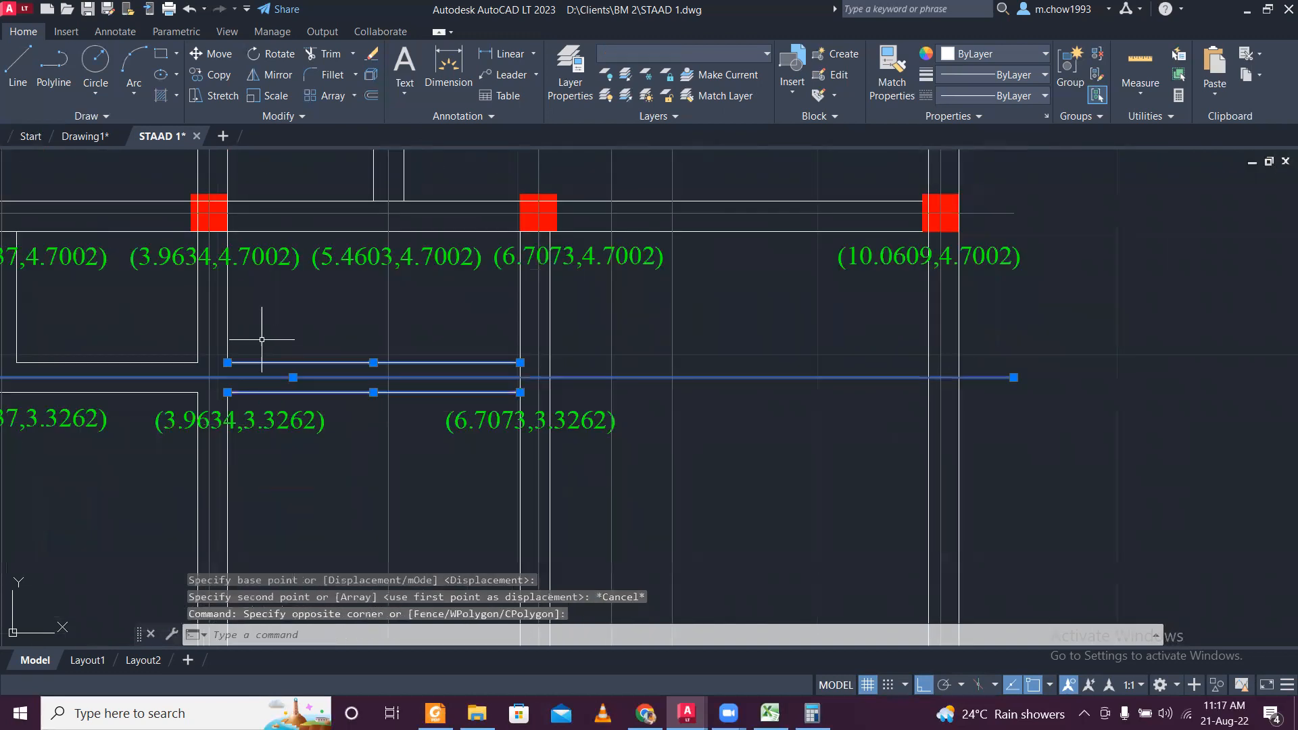
{"action": "left_click", "coordinate": [218, 74]}
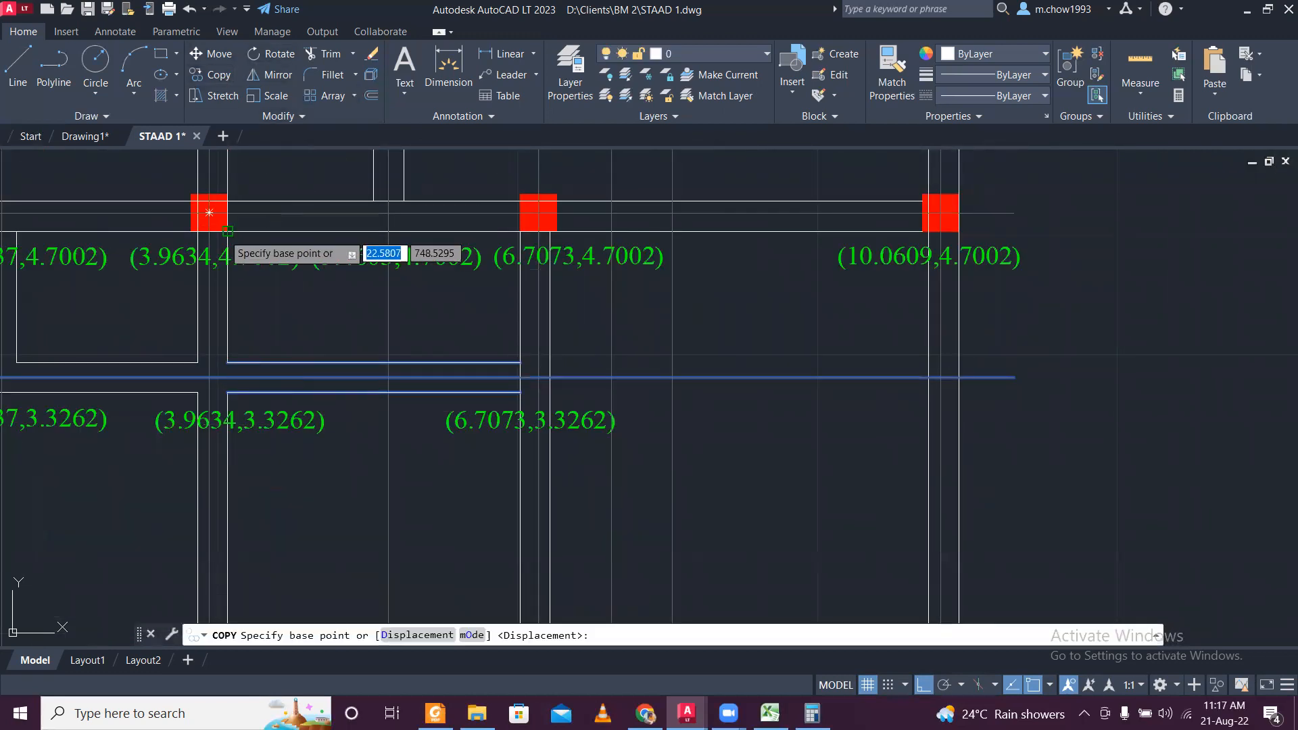
{"action": "left_click", "coordinate": [227, 231]}
{"action": "scroll", "coordinate": [237, 220], "scroll_direction": "down", "scroll_amount": 5}
{"action": "scroll", "coordinate": [242, 218], "scroll_direction": "up", "scroll_amount": 8}
{"action": "left_click", "coordinate": [559, 232]}
{"action": "key", "text": "Escape"}
Erase the leftover single wall line overlapping the copied horizontal beam in the lower bay.
{"action": "scroll", "coordinate": [512, 314], "scroll_direction": "up", "scroll_amount": 2}
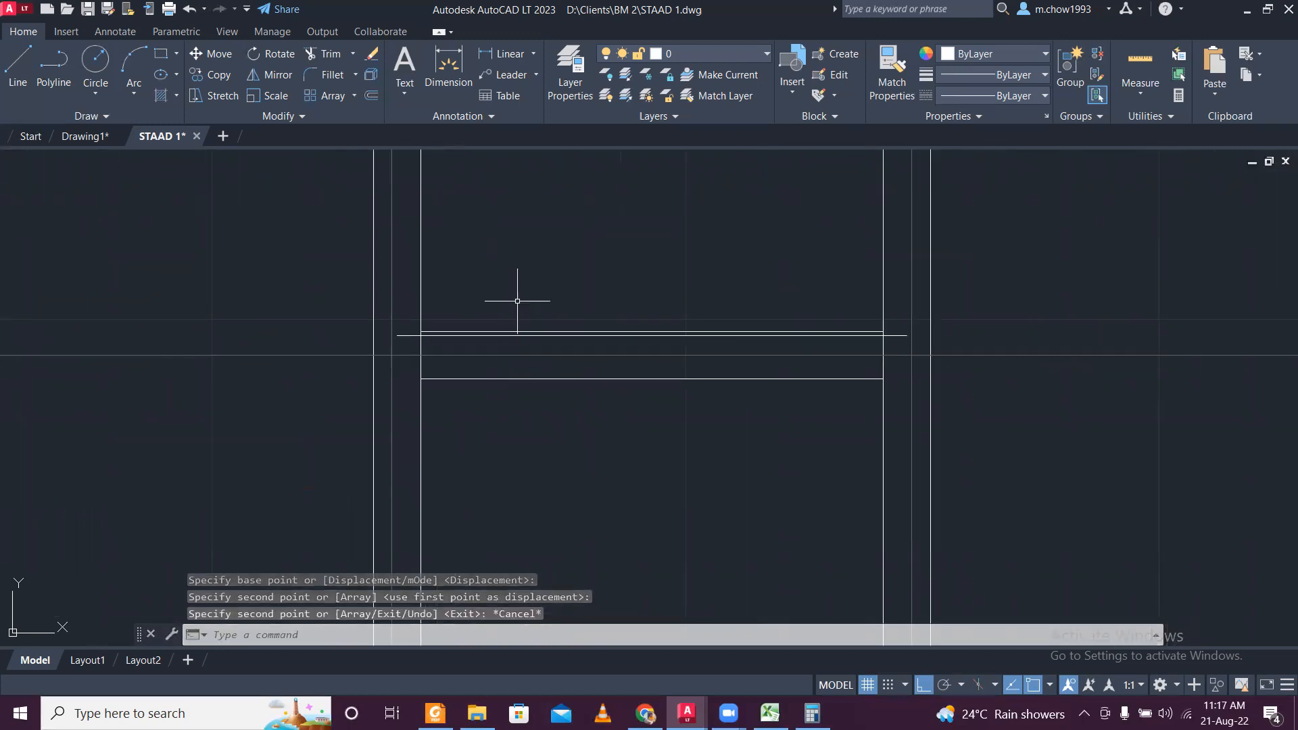
{"action": "left_click", "coordinate": [488, 336]}
{"action": "scroll", "coordinate": [485, 335], "scroll_direction": "down", "scroll_amount": 5}
{"action": "scroll", "coordinate": [485, 335], "scroll_direction": "down", "scroll_amount": 2}
{"action": "scroll", "coordinate": [450, 328], "scroll_direction": "up", "scroll_amount": 8}
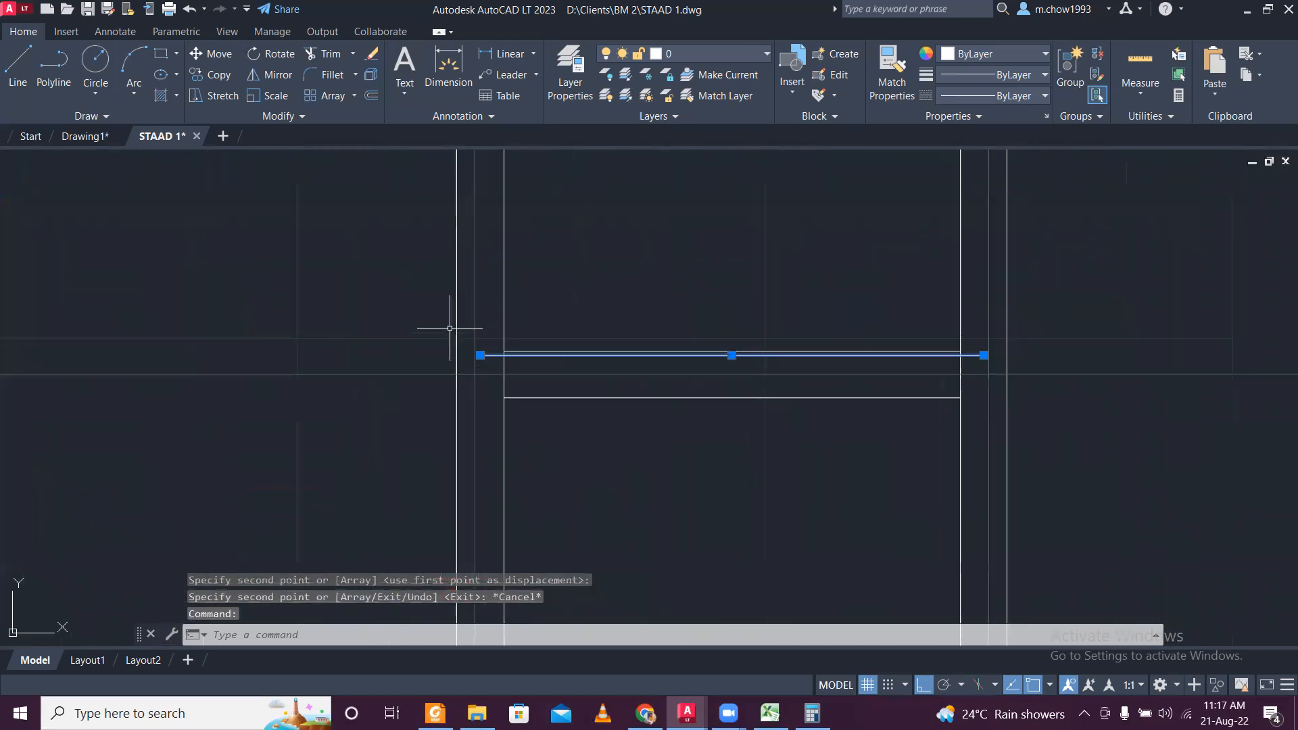
{"action": "scroll", "coordinate": [560, 344], "scroll_direction": "down", "scroll_amount": 2}
{"action": "scroll", "coordinate": [569, 342], "scroll_direction": "up", "scroll_amount": 2}
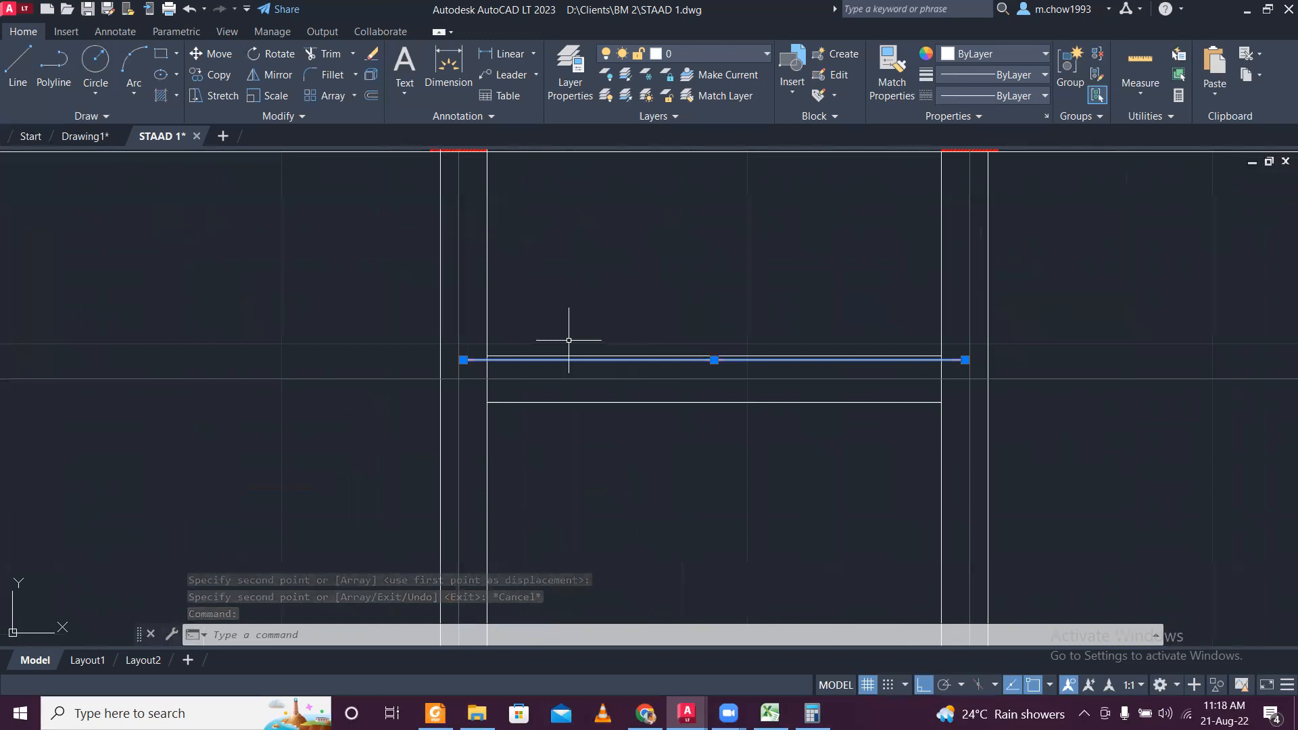
{"action": "key", "text": "Delete"}
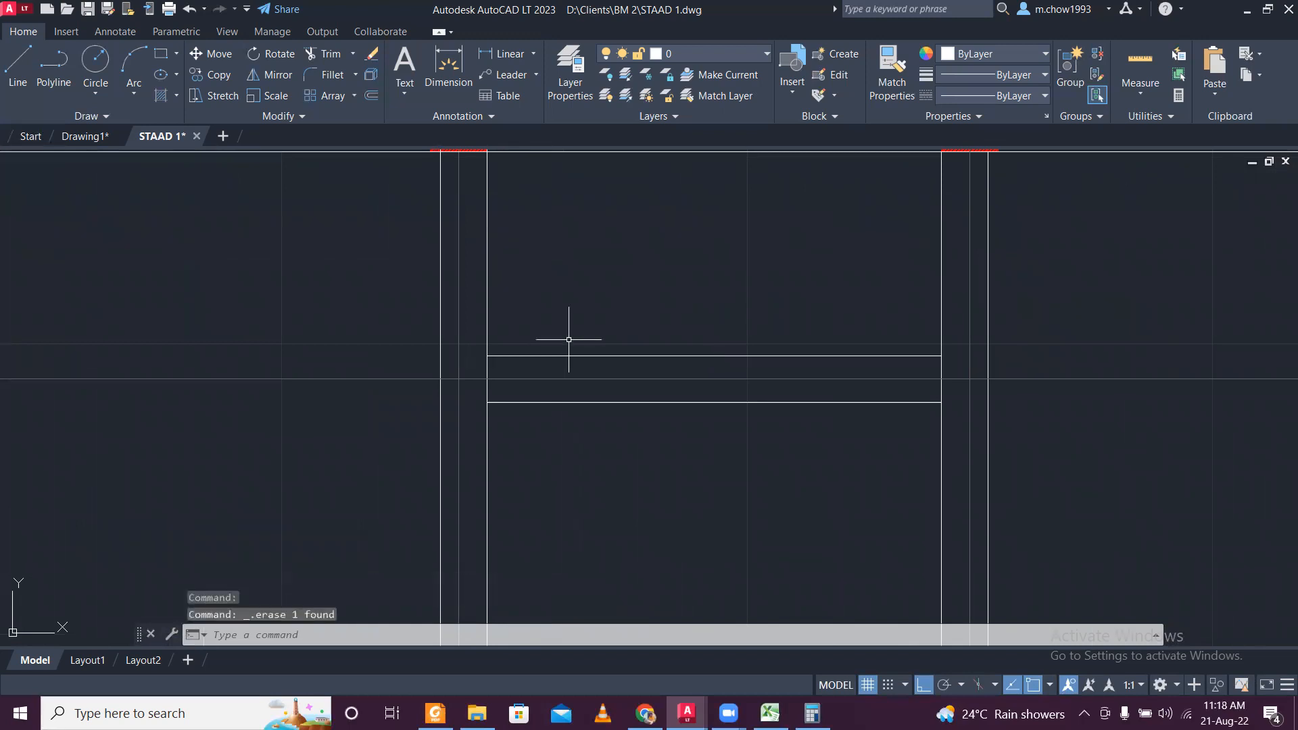
Examine the bays of the cleaned beam layout against the neighbouring coordinate plan.
{"action": "scroll", "coordinate": [566, 340], "scroll_direction": "down", "scroll_amount": 3}
{"action": "scroll", "coordinate": [562, 345], "scroll_direction": "down", "scroll_amount": 2}
{"action": "scroll", "coordinate": [528, 337], "scroll_direction": "up", "scroll_amount": 4}
{"action": "mouse_move", "coordinate": [542, 344]}
{"action": "middle_mouse_down"}
{"action": "mouse_move", "coordinate": [727, 365]}
{"action": "mouse_move", "coordinate": [714, 524]}
{"action": "middle_mouse_up"}
{"action": "scroll", "coordinate": [687, 366], "scroll_direction": "down", "scroll_amount": 2}
{"action": "mouse_move", "coordinate": [781, 472]}
{"action": "middle_mouse_down"}
{"action": "mouse_move", "coordinate": [757, 388]}
{"action": "mouse_move", "coordinate": [777, 345]}
{"action": "mouse_move", "coordinate": [843, 395]}
{"action": "middle_mouse_up"}
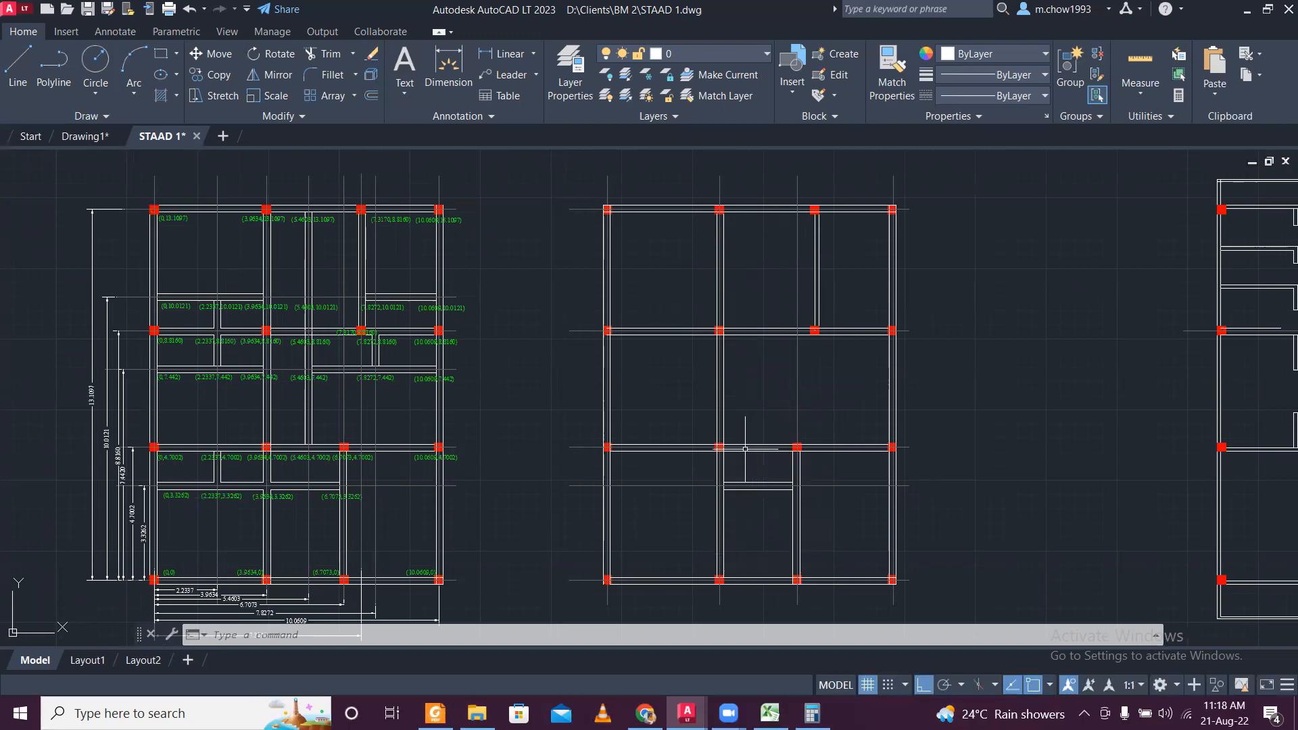
{"action": "middle_click_drag", "start_coordinate": [728, 554], "coordinate": [679, 456]}
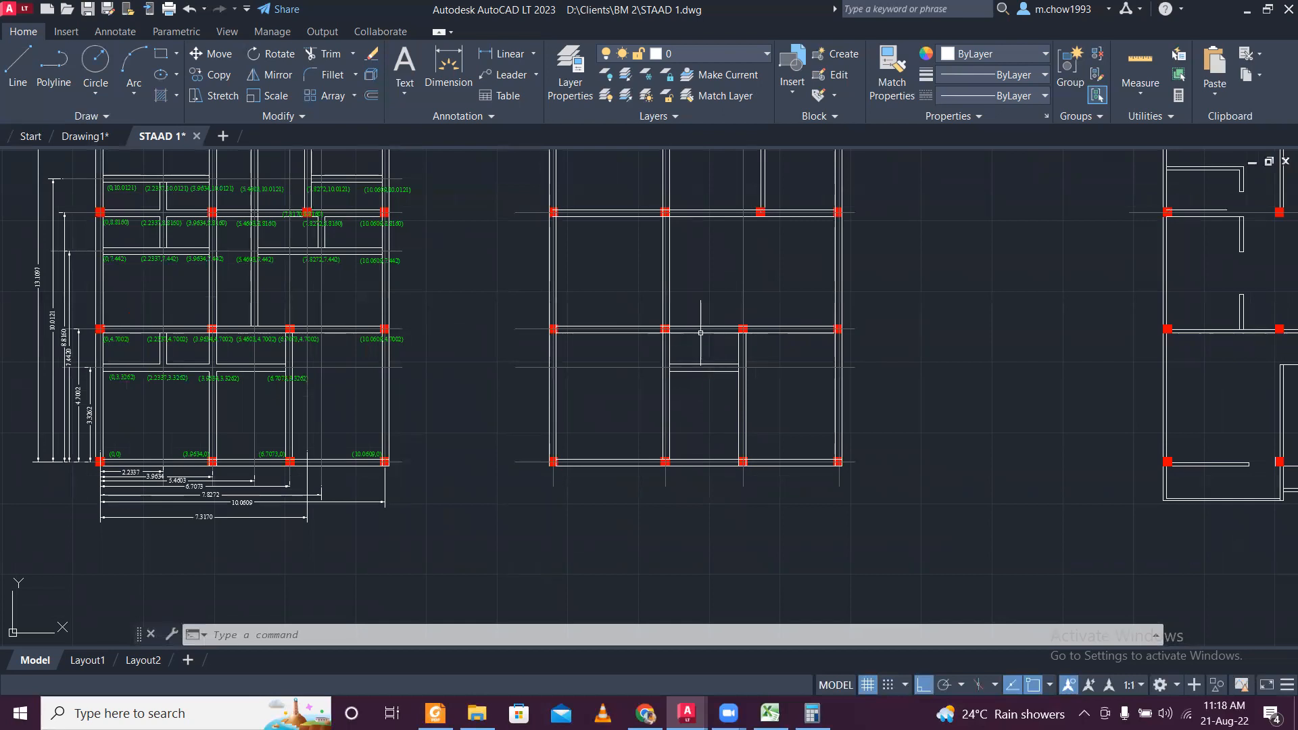
{"action": "mouse_move", "coordinate": [718, 340]}
{"action": "middle_mouse_down"}
{"action": "mouse_move", "coordinate": [704, 399]}
{"action": "mouse_move", "coordinate": [614, 486]}
{"action": "middle_mouse_up"}
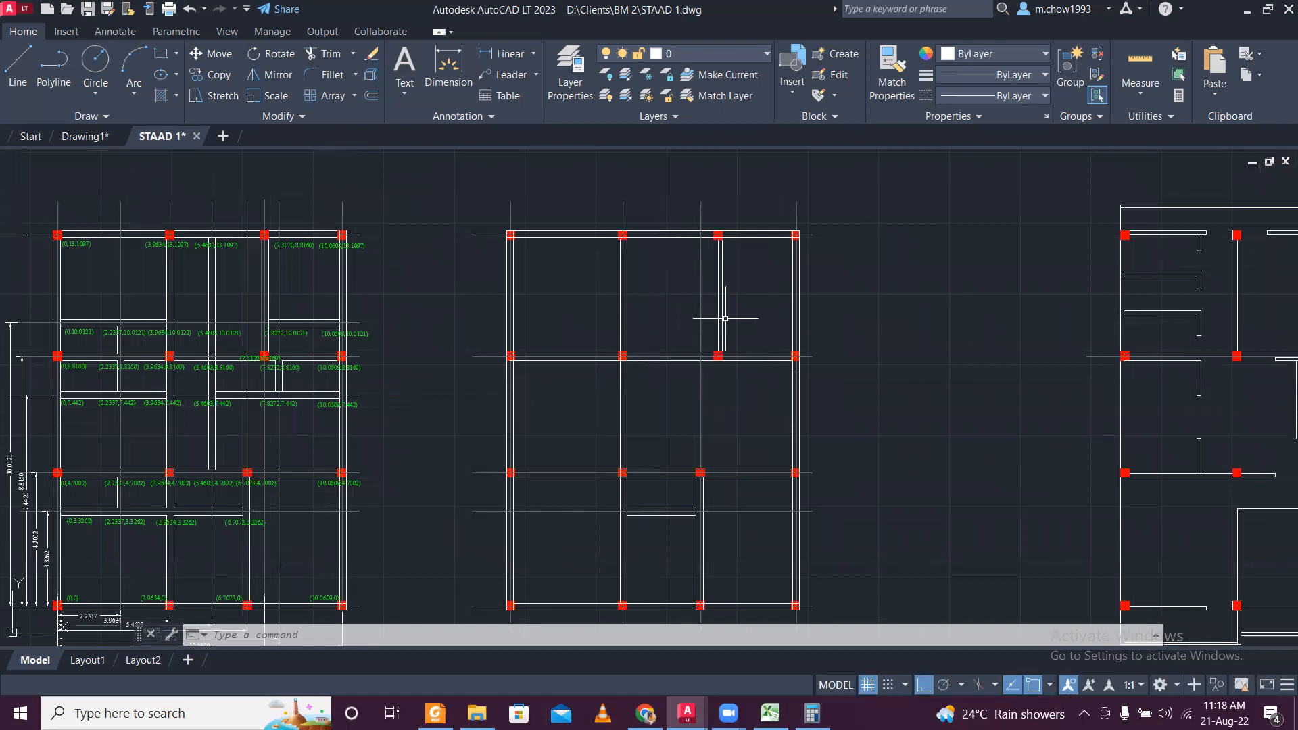
{"action": "middle_click_drag", "start_coordinate": [664, 582], "coordinate": [636, 440]}
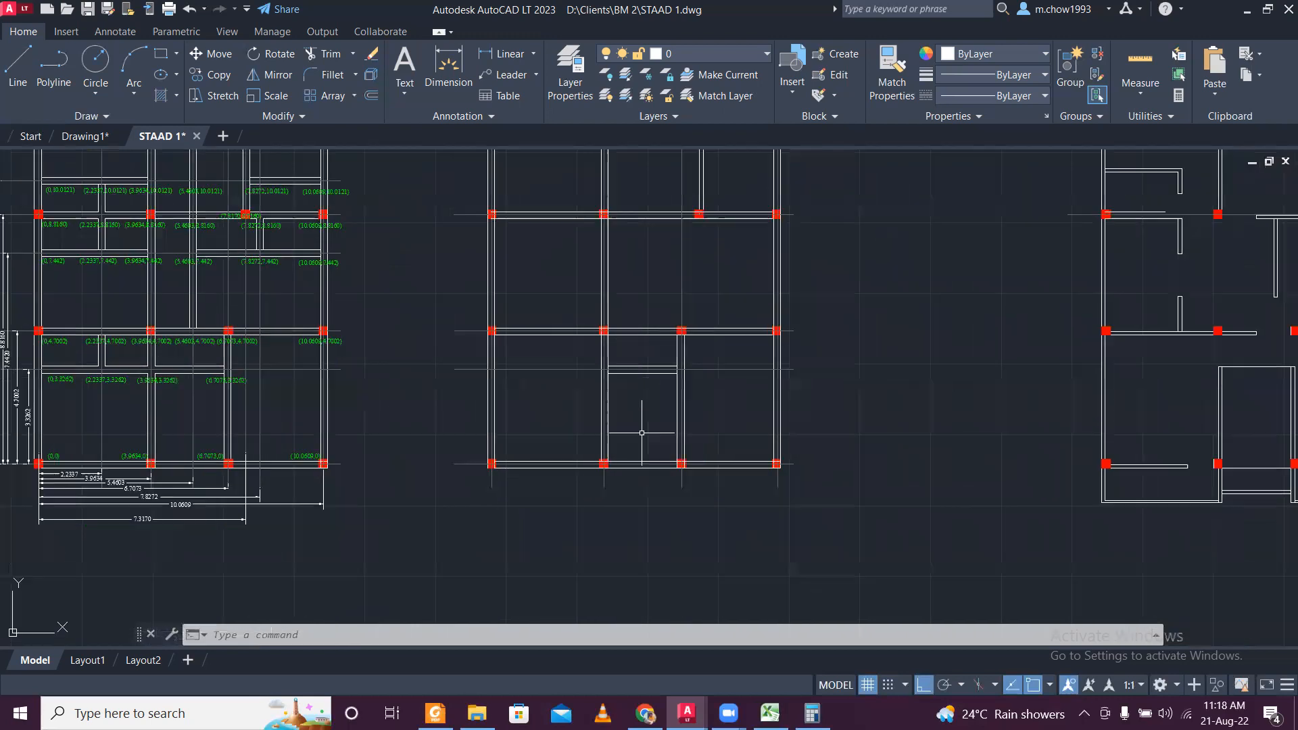
{"action": "scroll", "coordinate": [635, 440], "scroll_direction": "up", "scroll_amount": 2}
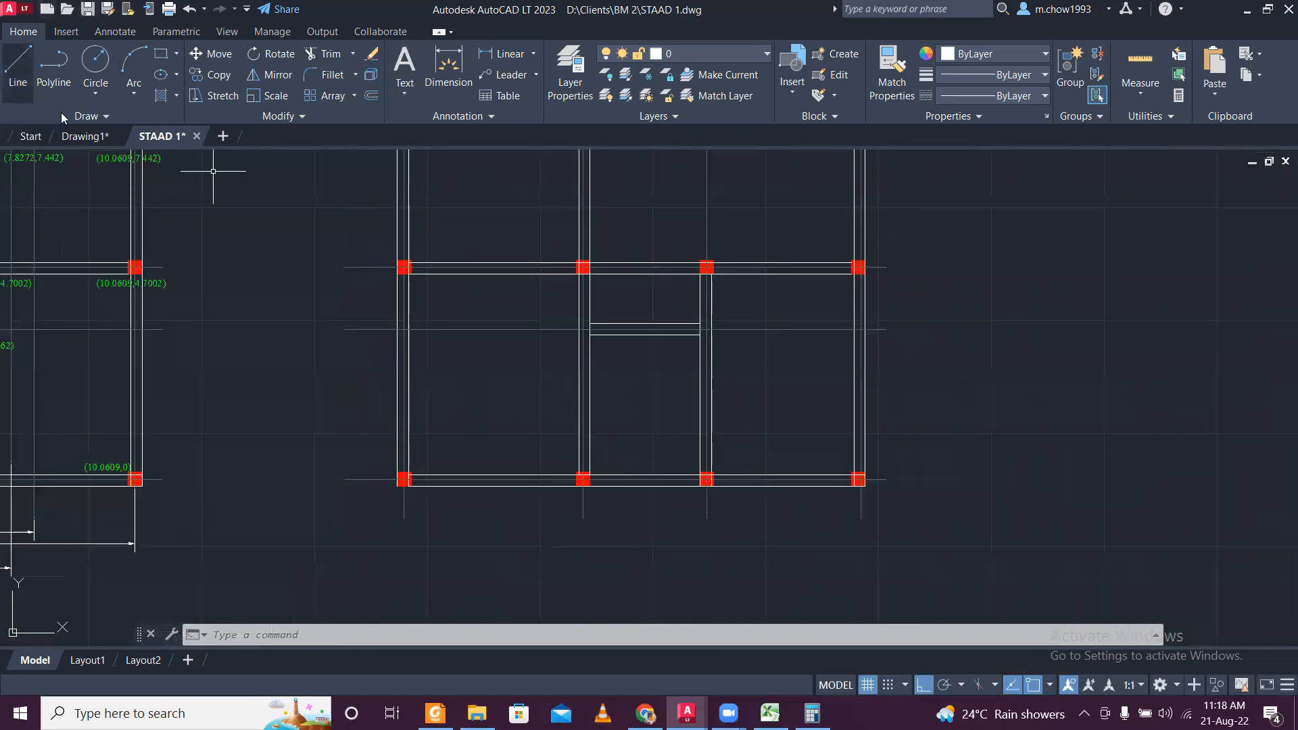
{"action": "scroll", "coordinate": [785, 435], "scroll_direction": "down", "scroll_amount": 4}
{"action": "scroll", "coordinate": [705, 386], "scroll_direction": "up", "scroll_amount": 2}
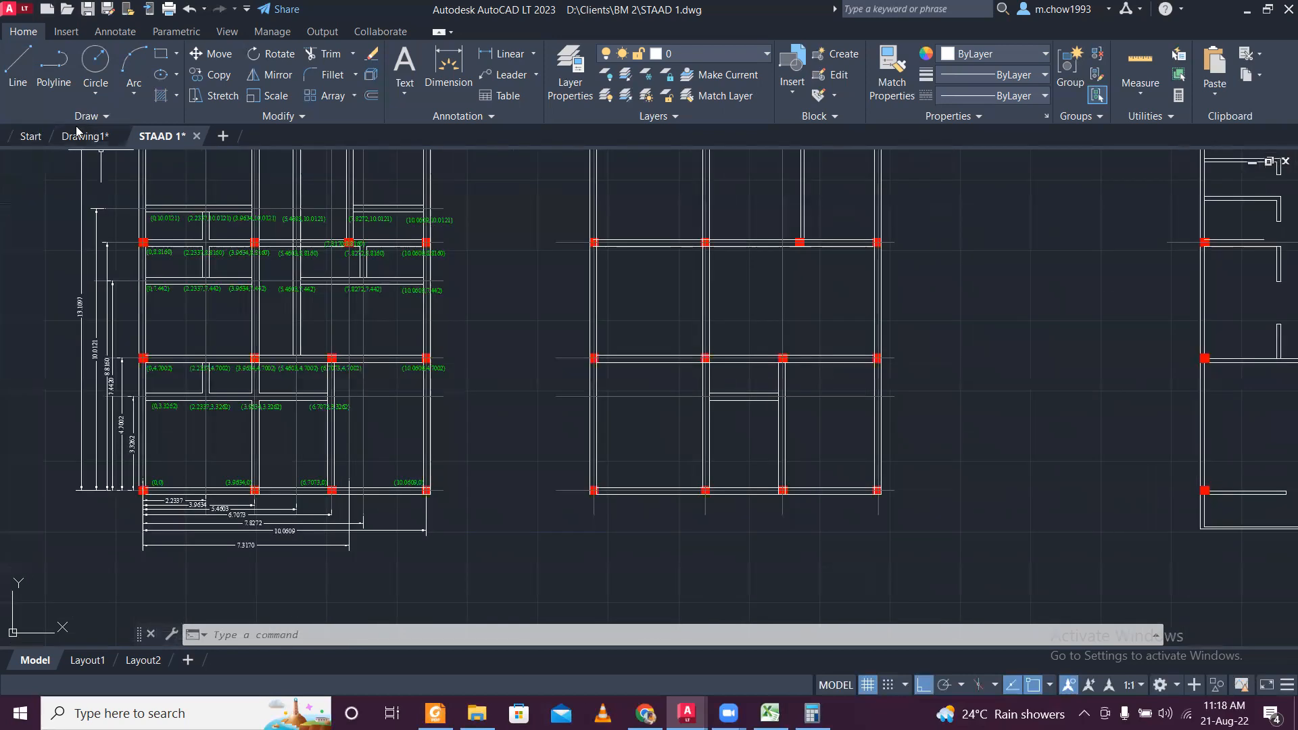
Draw a diagonal line in the lower middle bay from the (3.9634,0) column corner to the right underside corner of the short beam.
{"action": "left_click", "coordinate": [7, 87]}
{"action": "scroll", "coordinate": [697, 504], "scroll_direction": "up", "scroll_amount": 6}
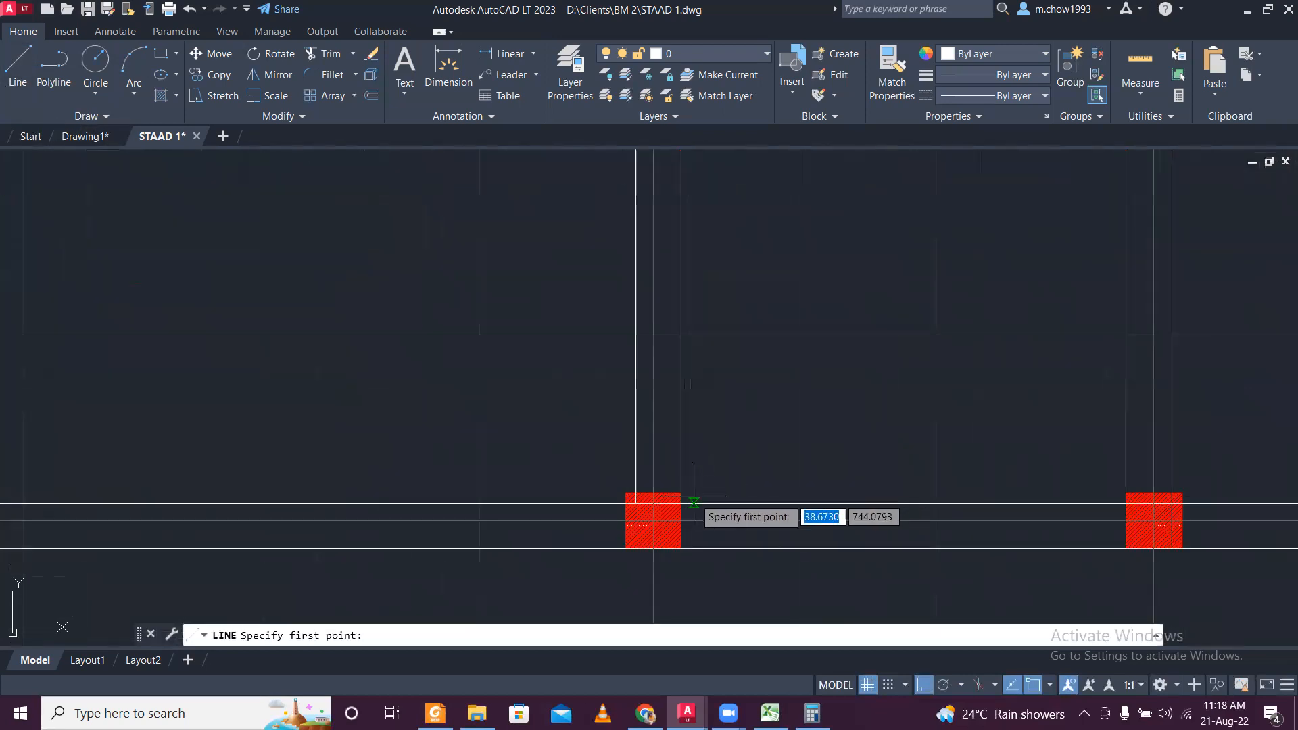
{"action": "left_click", "coordinate": [654, 521]}
{"action": "scroll", "coordinate": [666, 507], "scroll_direction": "down", "scroll_amount": 5}
{"action": "scroll", "coordinate": [795, 350], "scroll_direction": "up", "scroll_amount": 4}
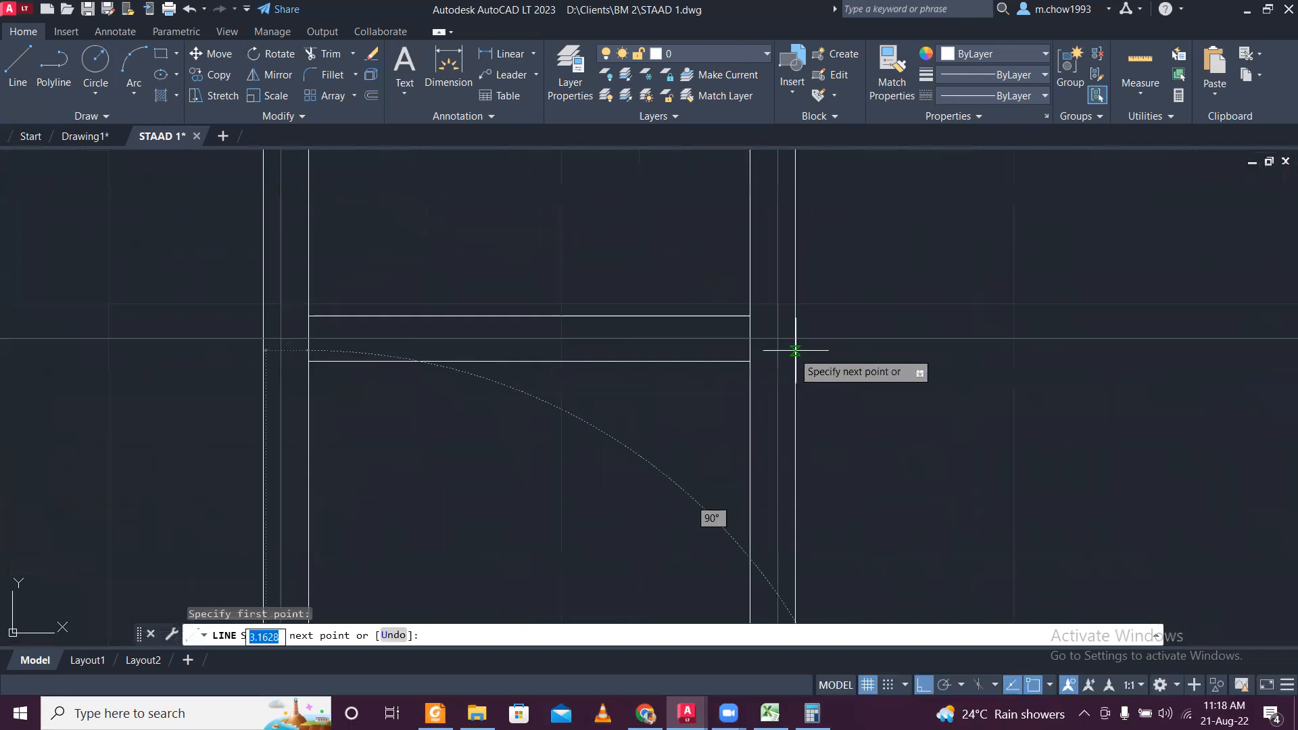
{"action": "left_click", "coordinate": [750, 362]}
{"action": "key", "text": "Escape"}
Draw the opposite diagonal from the short beam's left underside corner to the inner corner at the (6.7073,0) column.
{"action": "key", "text": "Return"}
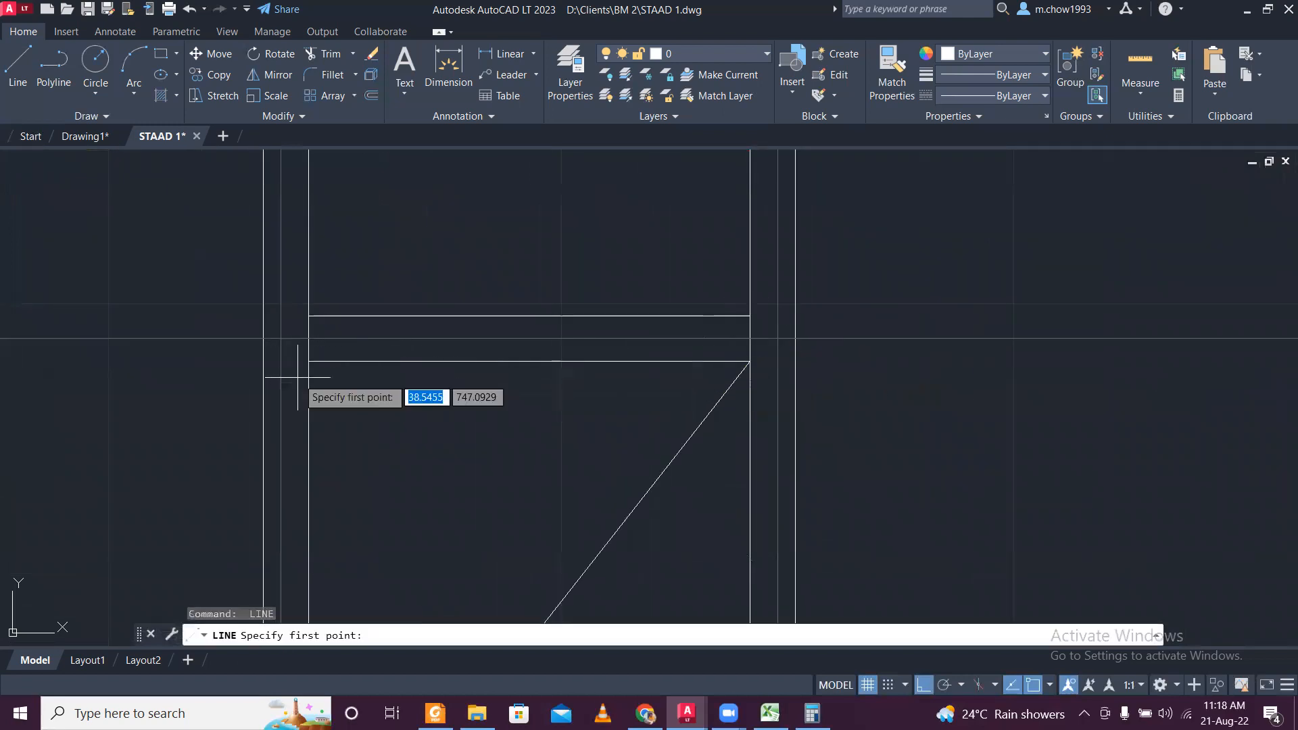
{"action": "left_click", "coordinate": [308, 361]}
{"action": "scroll", "coordinate": [435, 410], "scroll_direction": "down", "scroll_amount": 2}
{"action": "middle_click_drag", "start_coordinate": [548, 614], "coordinate": [511, 430]}
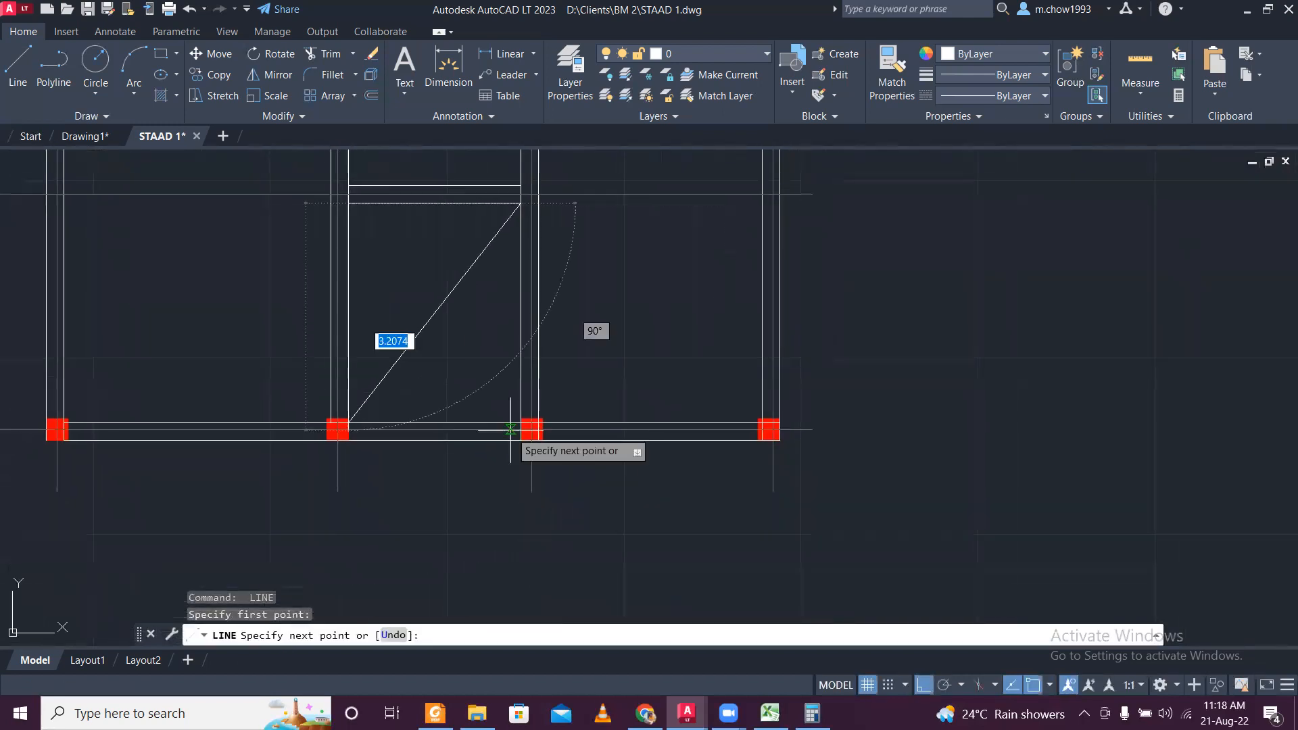
{"action": "scroll", "coordinate": [510, 429], "scroll_direction": "up", "scroll_amount": 6}
{"action": "left_click", "coordinate": [537, 390]}
{"action": "key", "text": "Escape"}
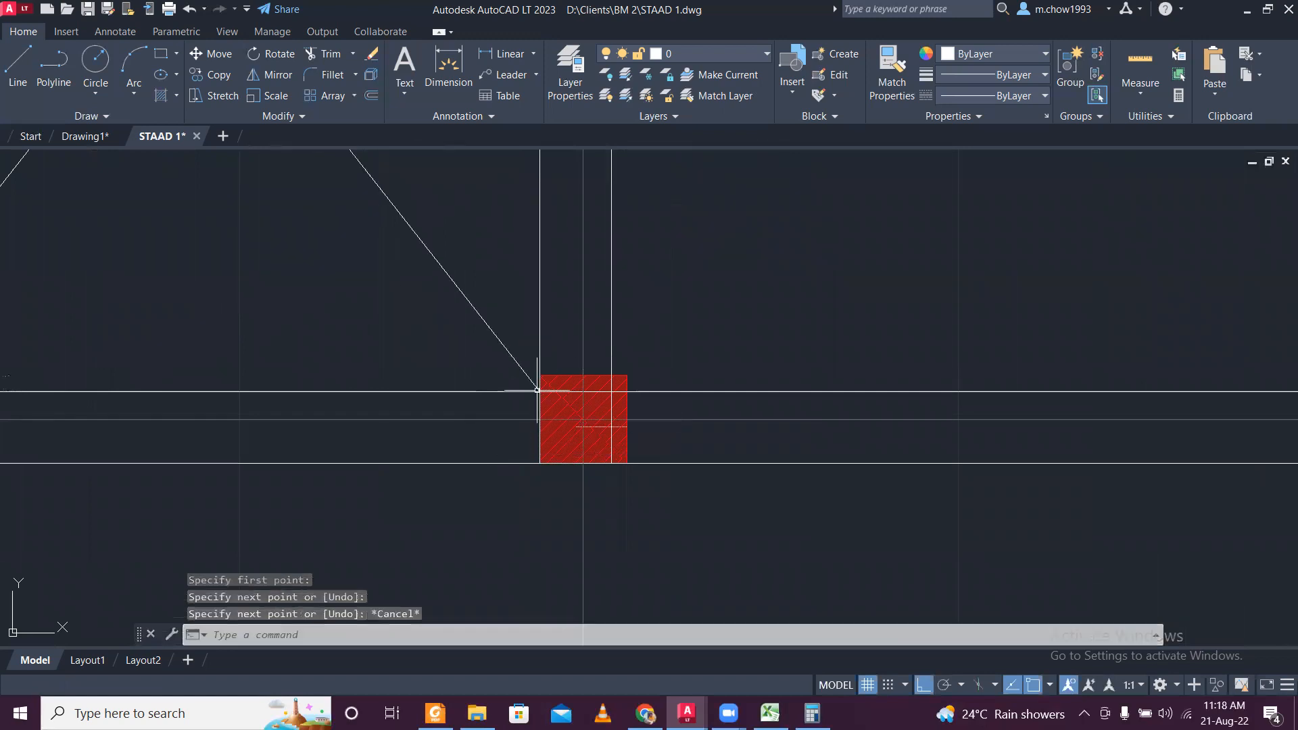
Select the coordinate labels (0,0) and (3.9634,0) along the bottom row of the coordinate plan.
{"action": "scroll", "coordinate": [538, 390], "scroll_direction": "down", "scroll_amount": 6}
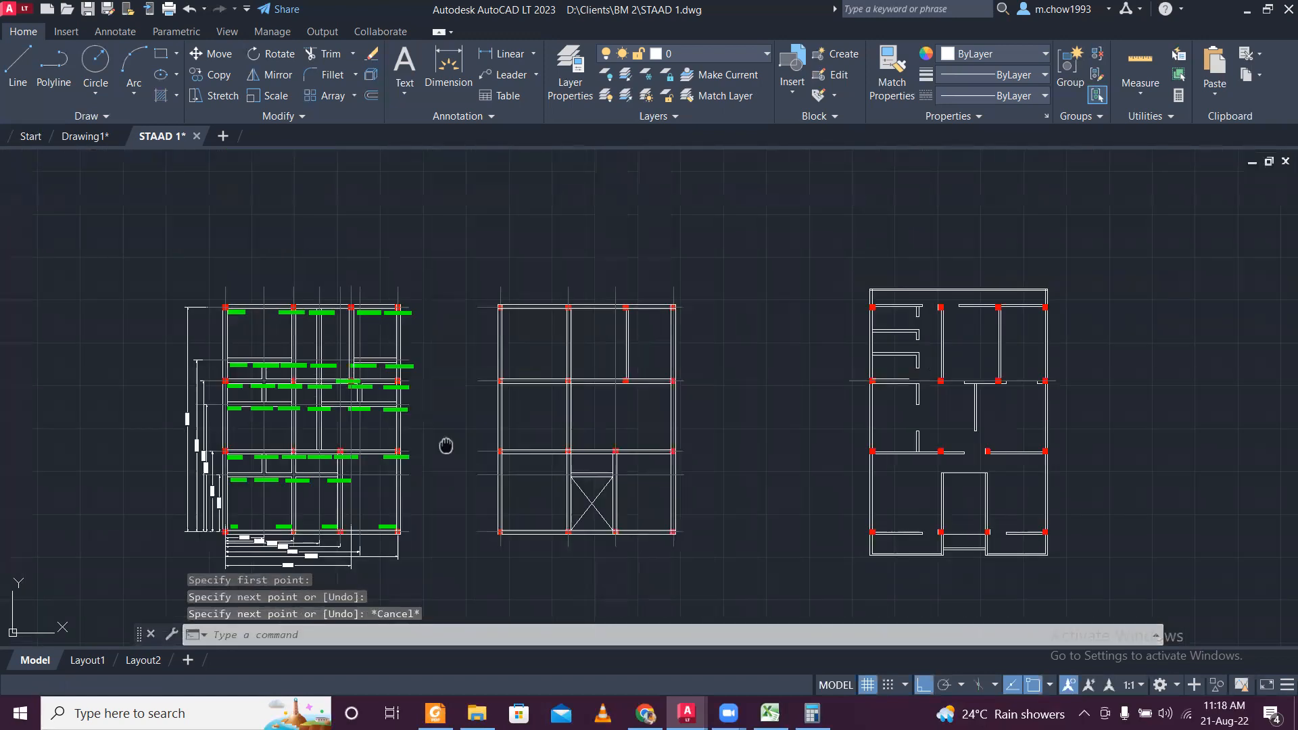
{"action": "middle_click_drag", "start_coordinate": [447, 445], "coordinate": [445, 350]}
{"action": "middle_click_drag", "start_coordinate": [609, 336], "coordinate": [594, 408]}
{"action": "scroll", "coordinate": [595, 305], "scroll_direction": "up", "scroll_amount": 3}
{"action": "scroll", "coordinate": [594, 306], "scroll_direction": "down", "scroll_amount": 1}
{"action": "scroll", "coordinate": [594, 306], "scroll_direction": "down", "scroll_amount": 3}
{"action": "scroll", "coordinate": [199, 494], "scroll_direction": "up", "scroll_amount": 6}
{"action": "scroll", "coordinate": [199, 494], "scroll_direction": "up", "scroll_amount": 5}
{"action": "left_click", "coordinate": [315, 486]}
{"action": "left_click", "coordinate": [225, 416]}
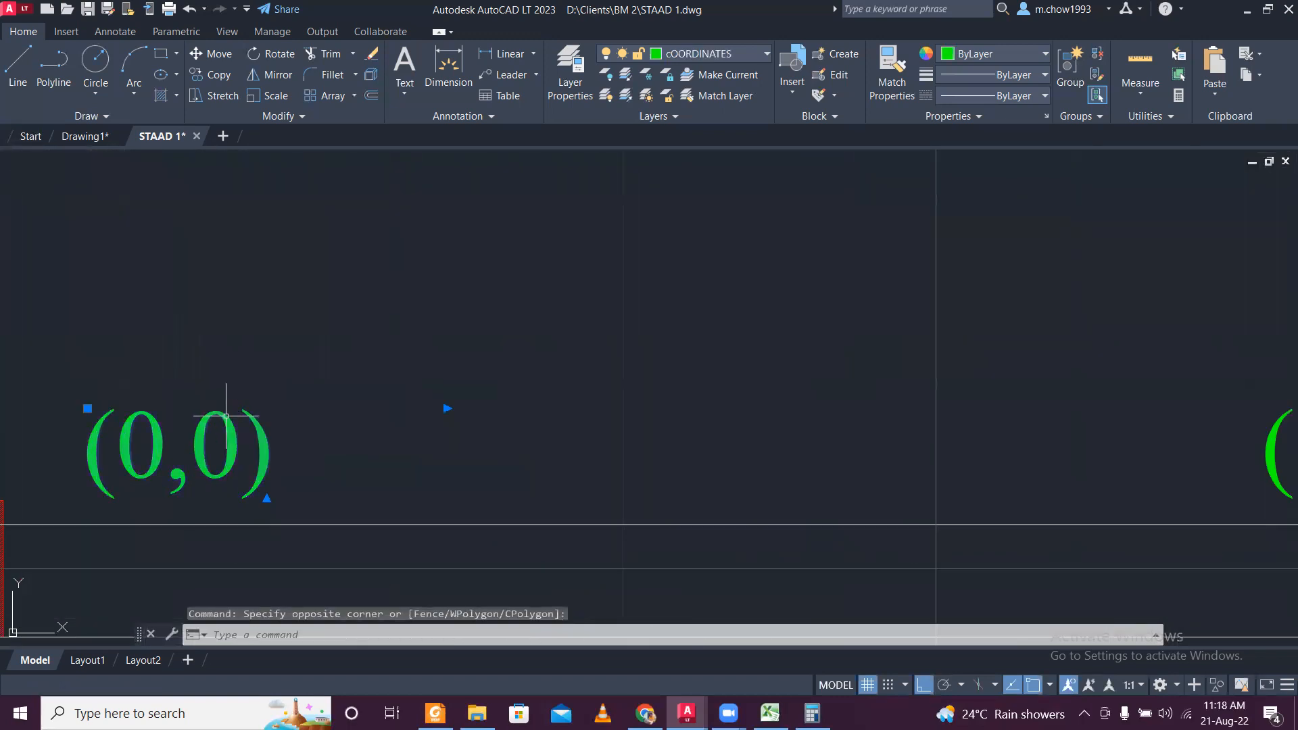
{"action": "scroll", "coordinate": [226, 416], "scroll_direction": "down", "scroll_amount": 4}
{"action": "scroll", "coordinate": [638, 406], "scroll_direction": "up", "scroll_amount": 3}
{"action": "left_click", "coordinate": [777, 376]}
{"action": "left_click", "coordinate": [550, 406]}
{"action": "scroll", "coordinate": [551, 406], "scroll_direction": "down", "scroll_amount": 6}
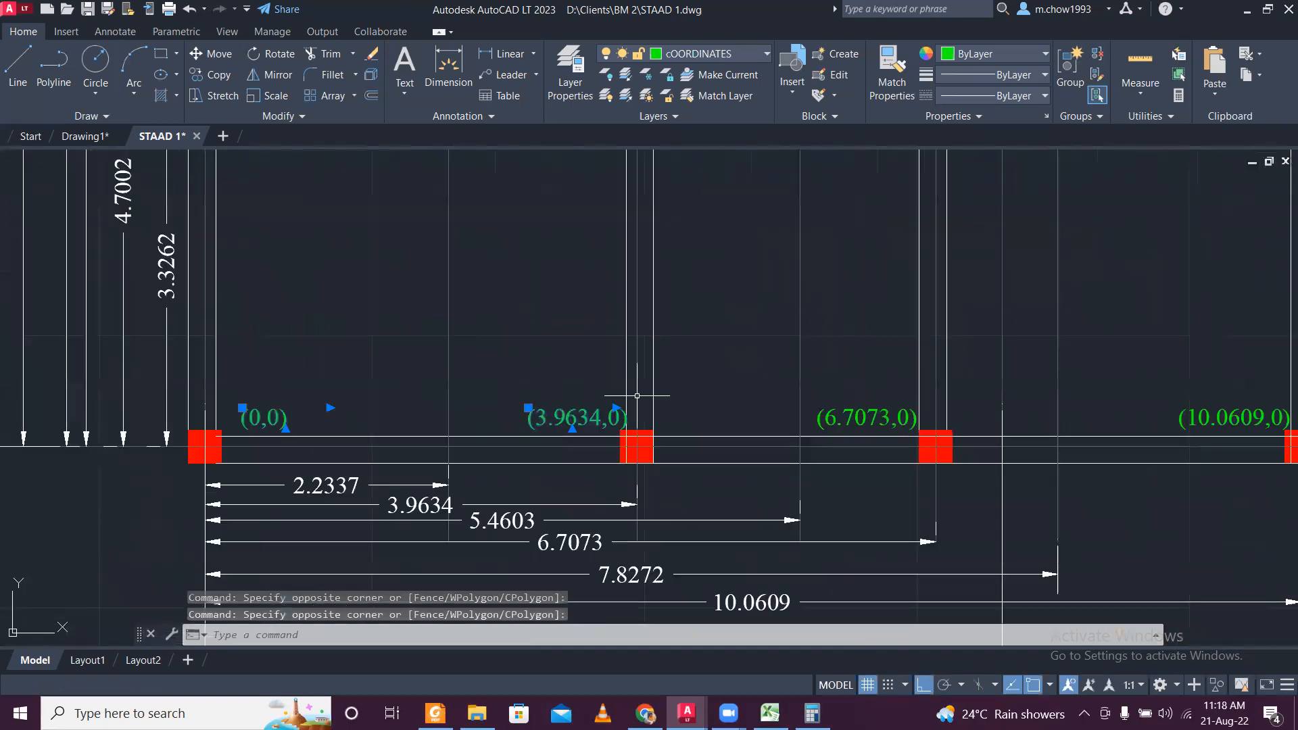
Add the bottom-row column labels (6.7073,0) and (10.0609,0) to the selection.
{"action": "scroll", "coordinate": [899, 400], "scroll_direction": "up", "scroll_amount": 3}
{"action": "left_click", "coordinate": [931, 375]}
{"action": "left_click", "coordinate": [793, 459]}
{"action": "scroll", "coordinate": [793, 459], "scroll_direction": "down", "scroll_amount": 4}
{"action": "scroll", "coordinate": [901, 521], "scroll_direction": "up", "scroll_amount": 4}
{"action": "scroll", "coordinate": [906, 519], "scroll_direction": "up", "scroll_amount": 5}
{"action": "left_click", "coordinate": [926, 545]}
{"action": "left_click", "coordinate": [855, 525]}
Add the column labels (0,4.7002) and (3.9634,4.7002) of the second column row to the selection.
{"action": "scroll", "coordinate": [854, 508], "scroll_direction": "down", "scroll_amount": 7}
{"action": "middle_click_drag", "start_coordinate": [460, 290], "coordinate": [512, 449]}
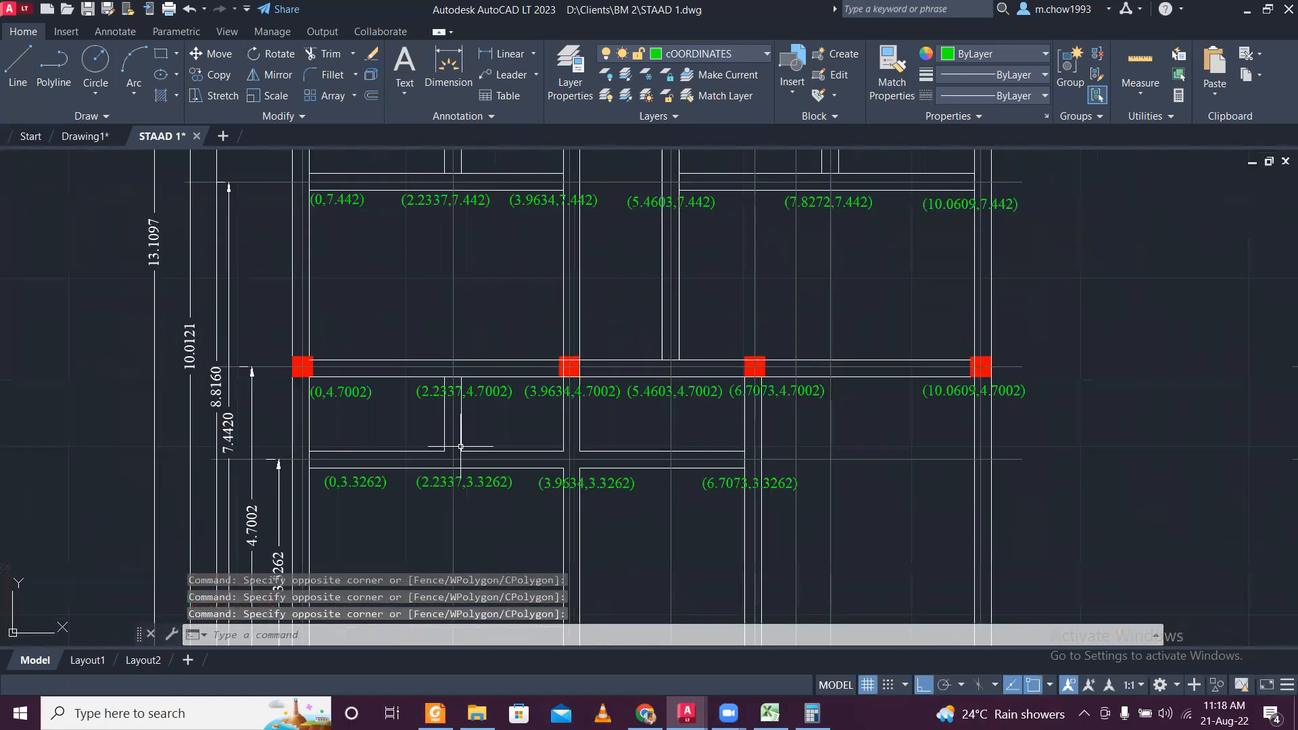
{"action": "scroll", "coordinate": [415, 493], "scroll_direction": "up", "scroll_amount": 5}
{"action": "left_click", "coordinate": [414, 493]}
{"action": "left_click", "coordinate": [342, 429]}
{"action": "scroll", "coordinate": [351, 410], "scroll_direction": "down", "scroll_amount": 5}
{"action": "scroll", "coordinate": [672, 464], "scroll_direction": "up", "scroll_amount": 5}
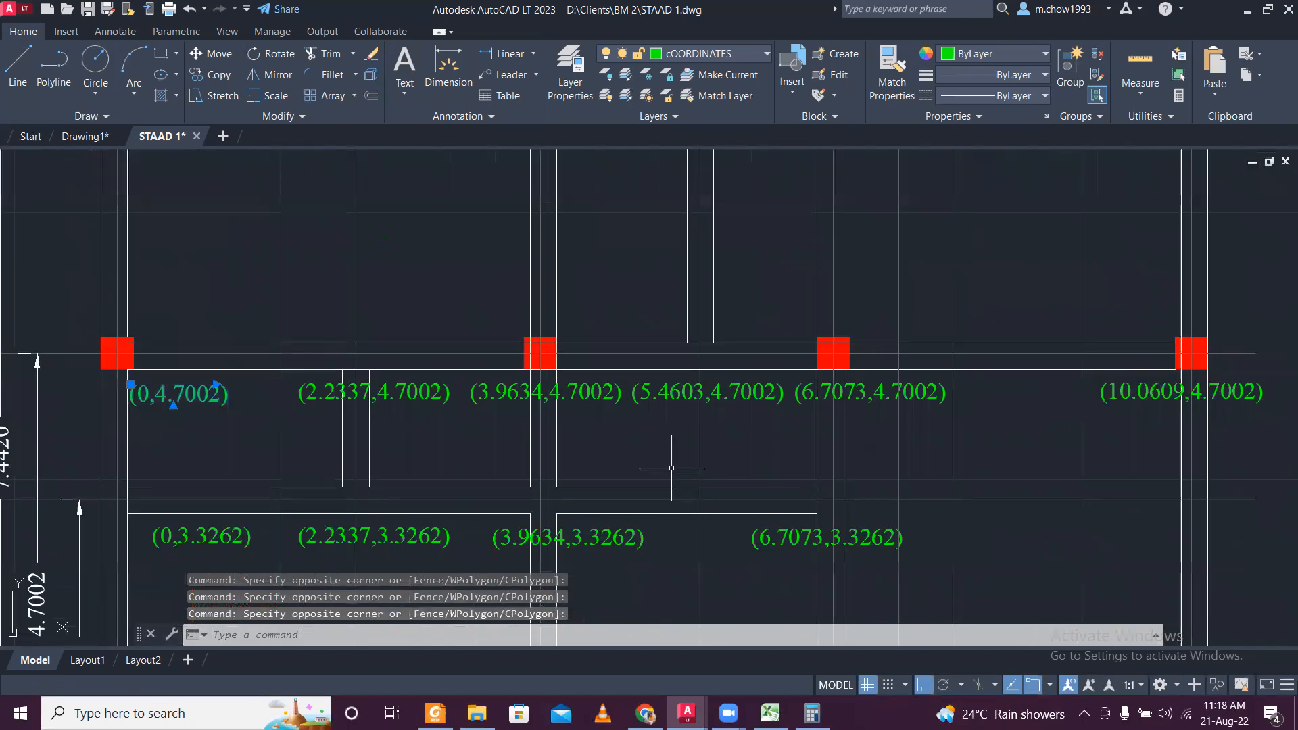
{"action": "scroll", "coordinate": [663, 435], "scroll_direction": "down", "scroll_amount": 3}
{"action": "scroll", "coordinate": [672, 391], "scroll_direction": "up", "scroll_amount": 2}
{"action": "scroll", "coordinate": [595, 369], "scroll_direction": "up", "scroll_amount": 2}
{"action": "left_click", "coordinate": [595, 369]}
{"action": "left_click", "coordinate": [562, 273]}
Add the second-row column labels (6.7073,4.7002) and (10.0609,4.7002) to the selection.
{"action": "scroll", "coordinate": [562, 273], "scroll_direction": "down", "scroll_amount": 3}
{"action": "middle_click_drag", "start_coordinate": [742, 332], "coordinate": [678, 421]}
{"action": "scroll", "coordinate": [835, 367], "scroll_direction": "up", "scroll_amount": 1}
{"action": "left_click", "coordinate": [858, 409]}
{"action": "left_click", "coordinate": [836, 360]}
{"action": "middle_click_drag", "start_coordinate": [1011, 435], "coordinate": [618, 473]}
{"action": "left_click", "coordinate": [826, 422]}
{"action": "left_click", "coordinate": [803, 386]}
Add the column labels (0,8.8160) and (3.9634,8.8160) of the third column row to the selection.
{"action": "scroll", "coordinate": [802, 401], "scroll_direction": "down", "scroll_amount": 2}
{"action": "middle_click_drag", "start_coordinate": [495, 266], "coordinate": [592, 508]}
{"action": "scroll", "coordinate": [273, 351], "scroll_direction": "up", "scroll_amount": 4}
{"action": "middle_click_drag", "start_coordinate": [705, 433], "coordinate": [521, 435]}
{"action": "scroll", "coordinate": [660, 424], "scroll_direction": "up", "scroll_amount": 2}
{"action": "left_click", "coordinate": [659, 423]}
{"action": "left_click", "coordinate": [615, 367]}
{"action": "scroll", "coordinate": [612, 371], "scroll_direction": "down", "scroll_amount": 4}
{"action": "middle_click_drag", "start_coordinate": [1019, 380], "coordinate": [584, 425]}
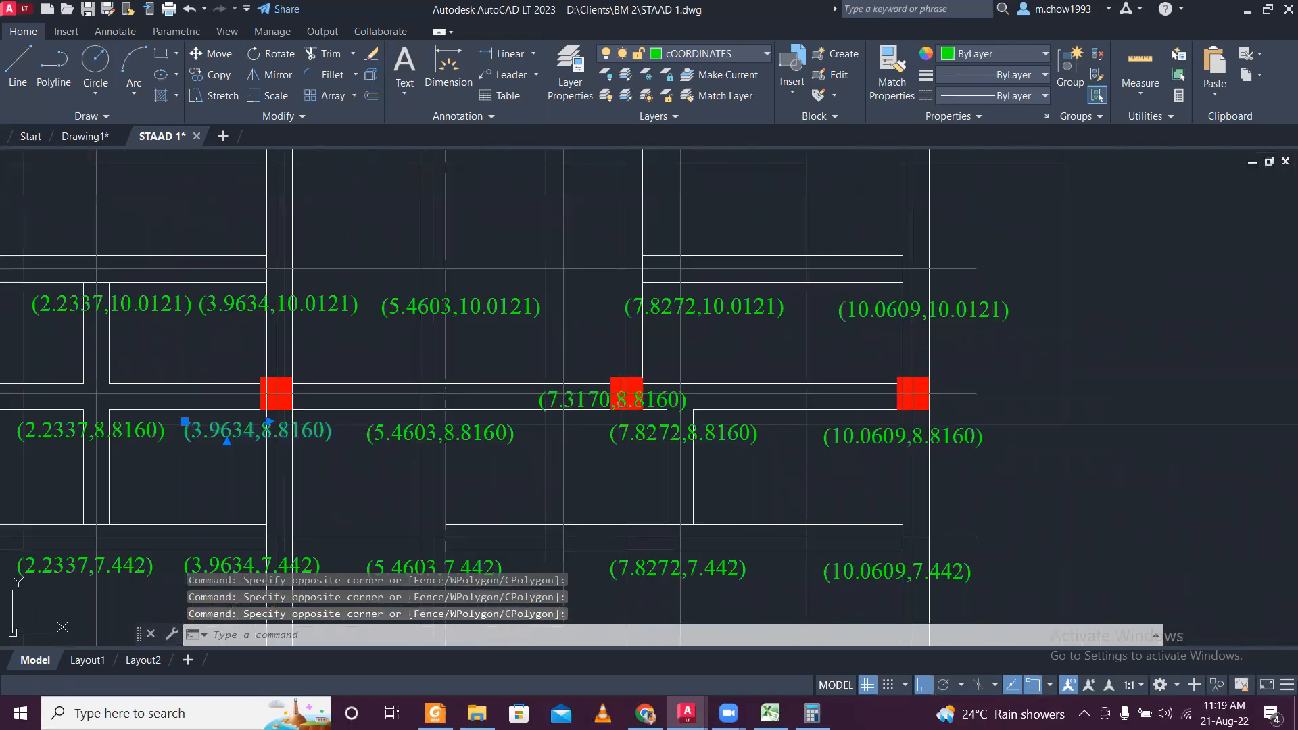
Add the labels (7.3170,8.8160) and (10.0609,8.8160) and the vertical centreline through the 7.3170 column to the selection.
{"action": "scroll", "coordinate": [564, 396], "scroll_direction": "up", "scroll_amount": 4}
{"action": "scroll", "coordinate": [558, 393], "scroll_direction": "up", "scroll_amount": 3}
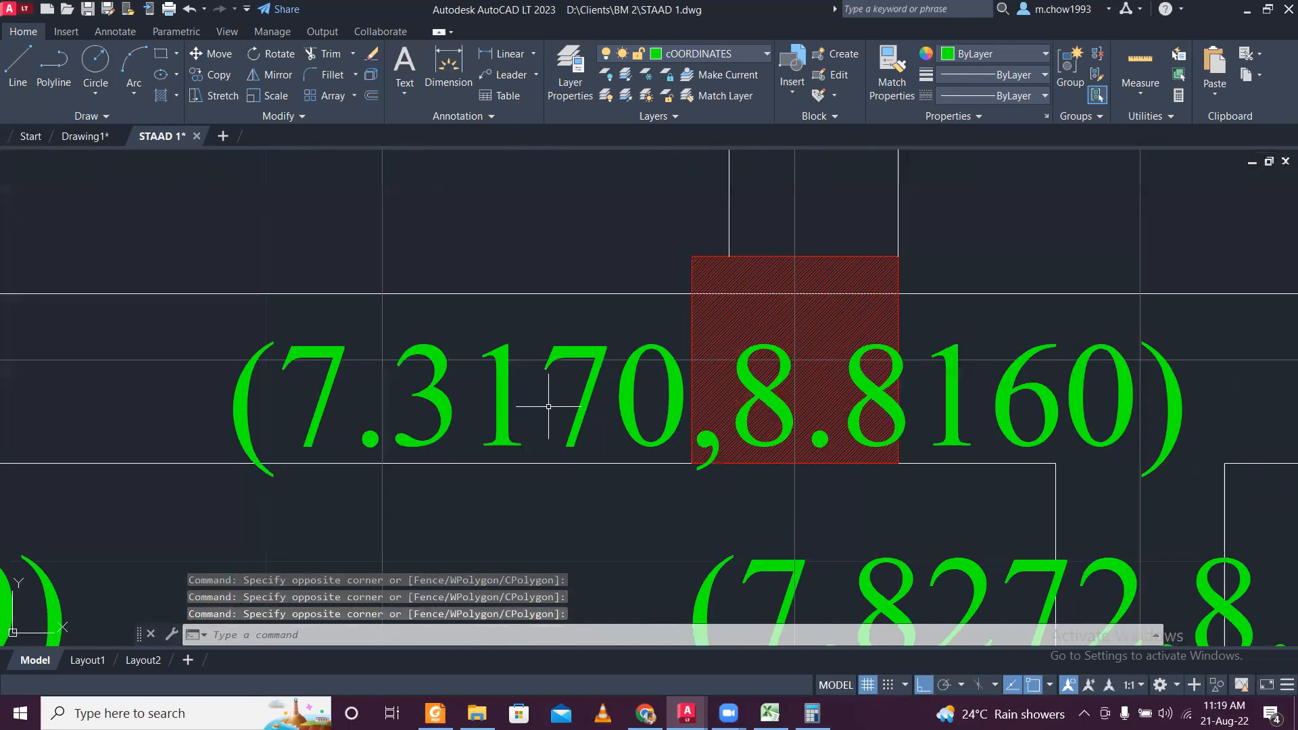
{"action": "scroll", "coordinate": [487, 395], "scroll_direction": "down", "scroll_amount": 6}
{"action": "scroll", "coordinate": [487, 394], "scroll_direction": "down", "scroll_amount": 4}
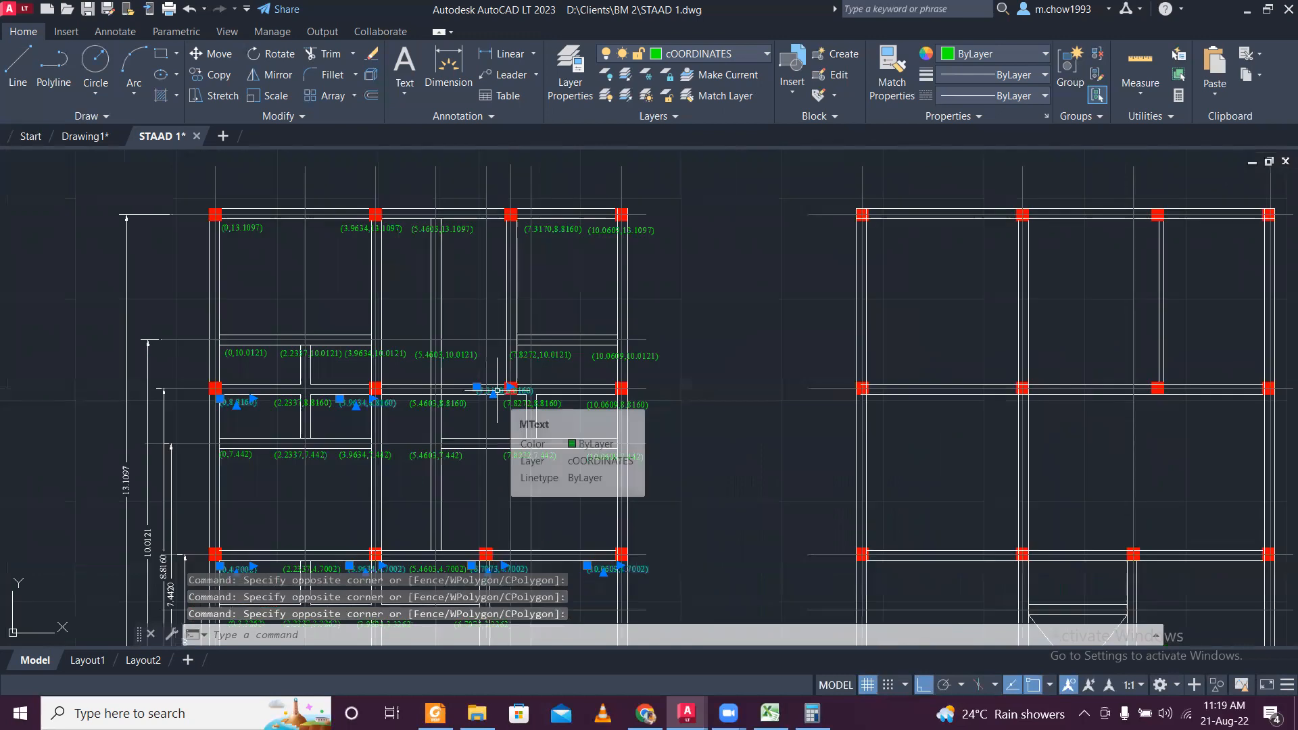
{"action": "scroll", "coordinate": [501, 379], "scroll_direction": "up", "scroll_amount": 6}
{"action": "scroll", "coordinate": [520, 380], "scroll_direction": "up", "scroll_amount": 2}
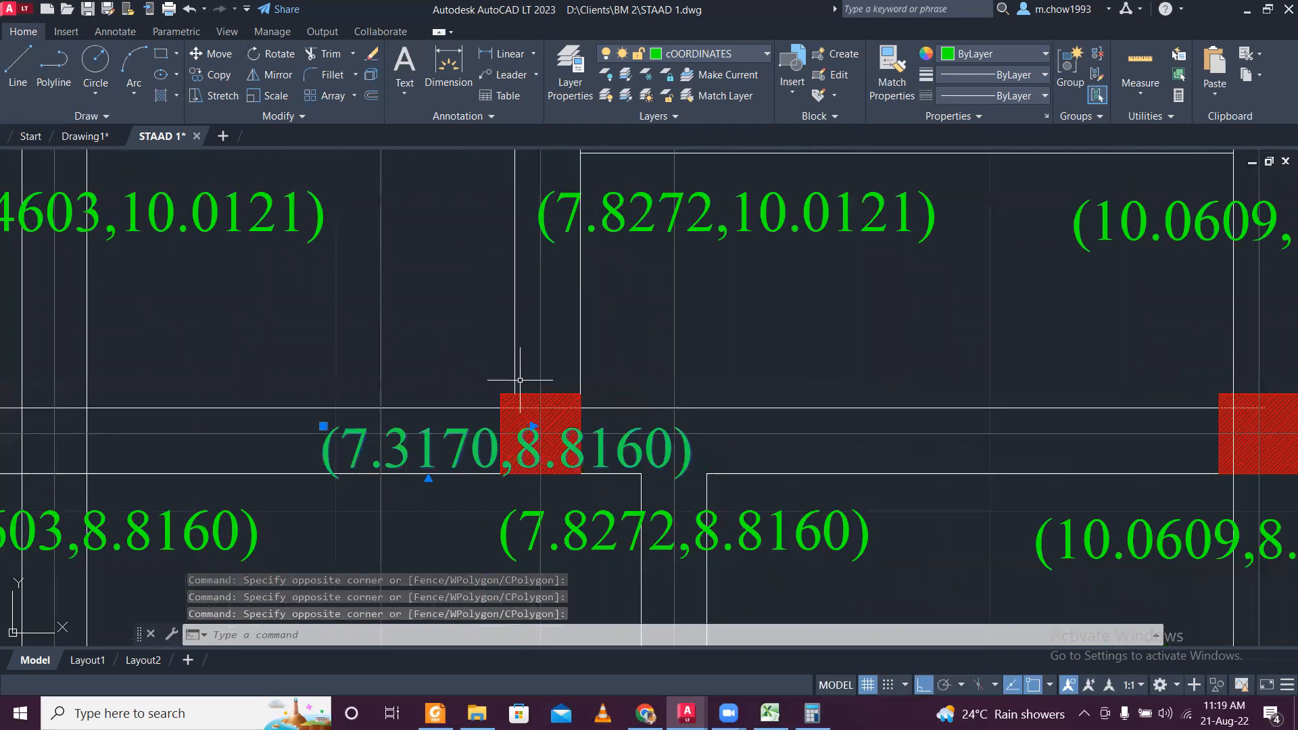
{"action": "left_click", "coordinate": [550, 354]}
{"action": "scroll", "coordinate": [539, 346], "scroll_direction": "down", "scroll_amount": 2}
{"action": "scroll", "coordinate": [539, 346], "scroll_direction": "down", "scroll_amount": 5}
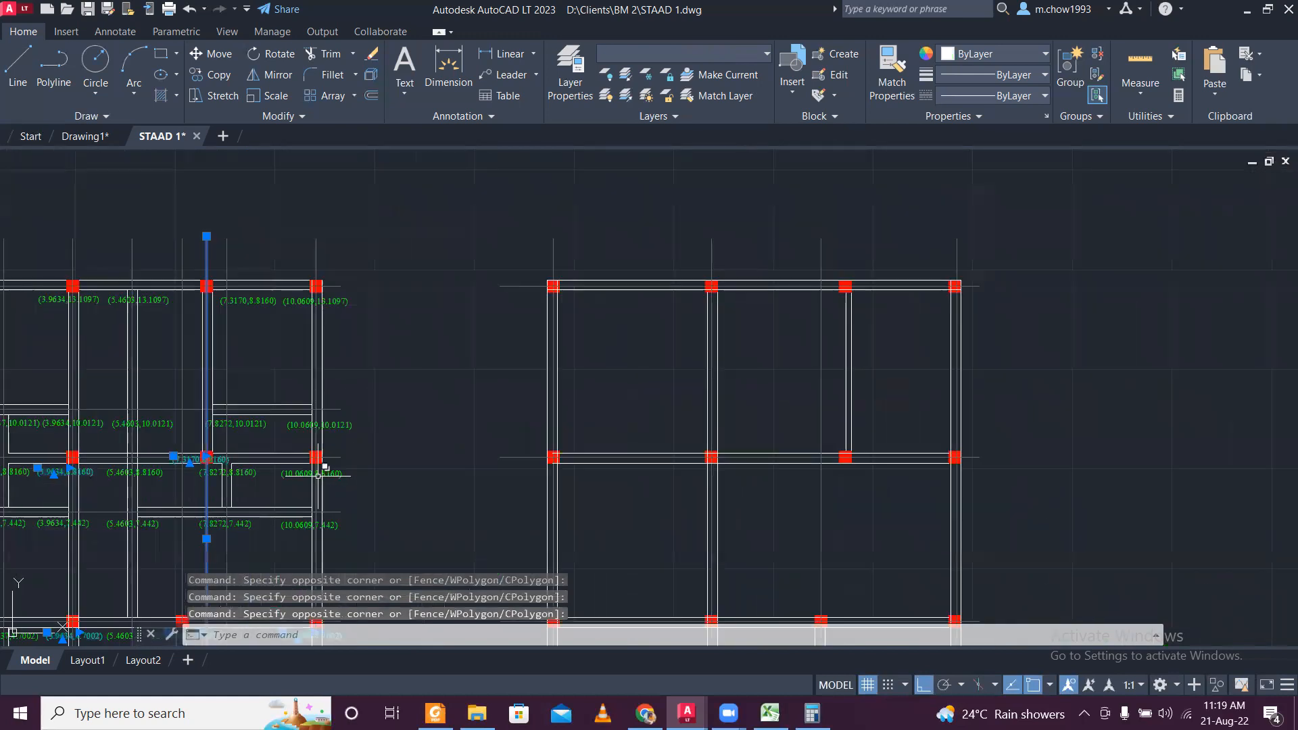
{"action": "scroll", "coordinate": [318, 475], "scroll_direction": "up", "scroll_amount": 8}
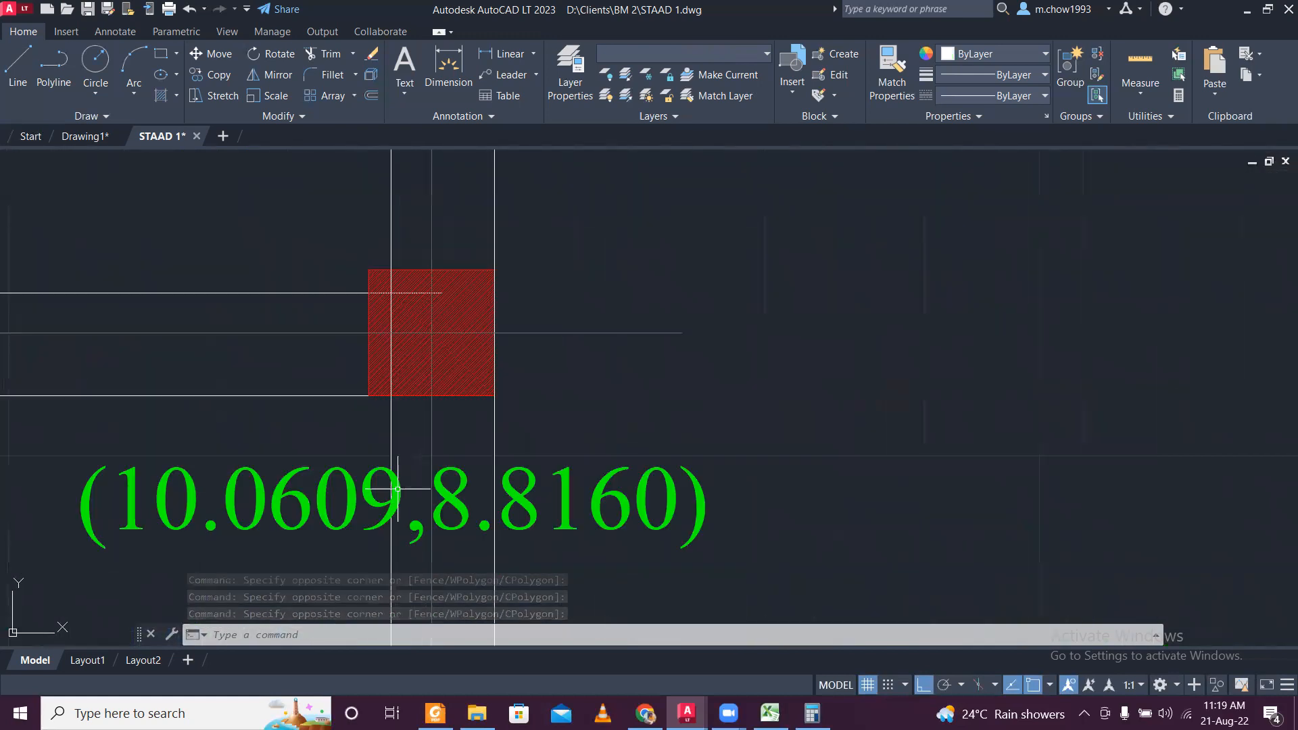
{"action": "scroll", "coordinate": [281, 440], "scroll_direction": "down", "scroll_amount": 8}
Add the top-row column labels (10.0609,13.1097), (3.9634,13.1097) and (0,13.1097) to the selection.
{"action": "scroll", "coordinate": [524, 416], "scroll_direction": "up", "scroll_amount": 1}
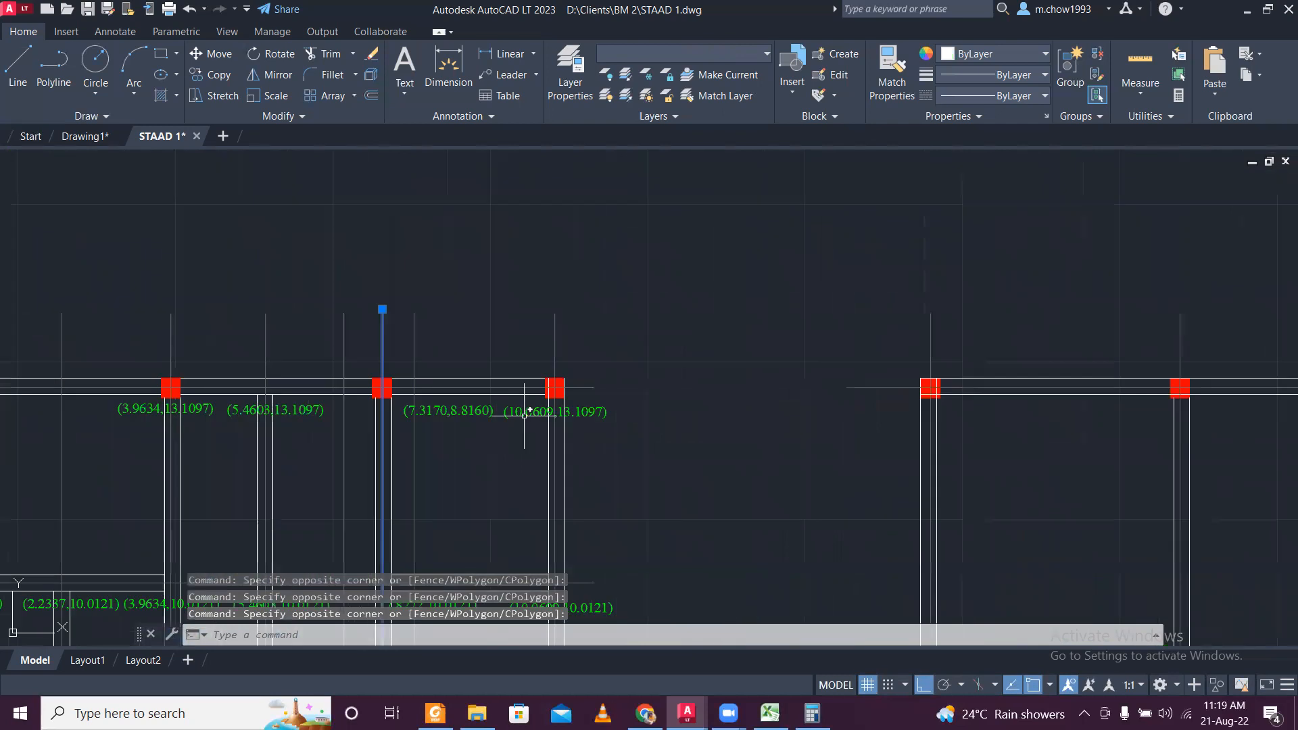
{"action": "scroll", "coordinate": [558, 416], "scroll_direction": "up", "scroll_amount": 4}
{"action": "left_click", "coordinate": [477, 405]}
{"action": "scroll", "coordinate": [485, 394], "scroll_direction": "down", "scroll_amount": 4}
{"action": "middle_click_drag", "start_coordinate": [553, 434], "coordinate": [631, 445]}
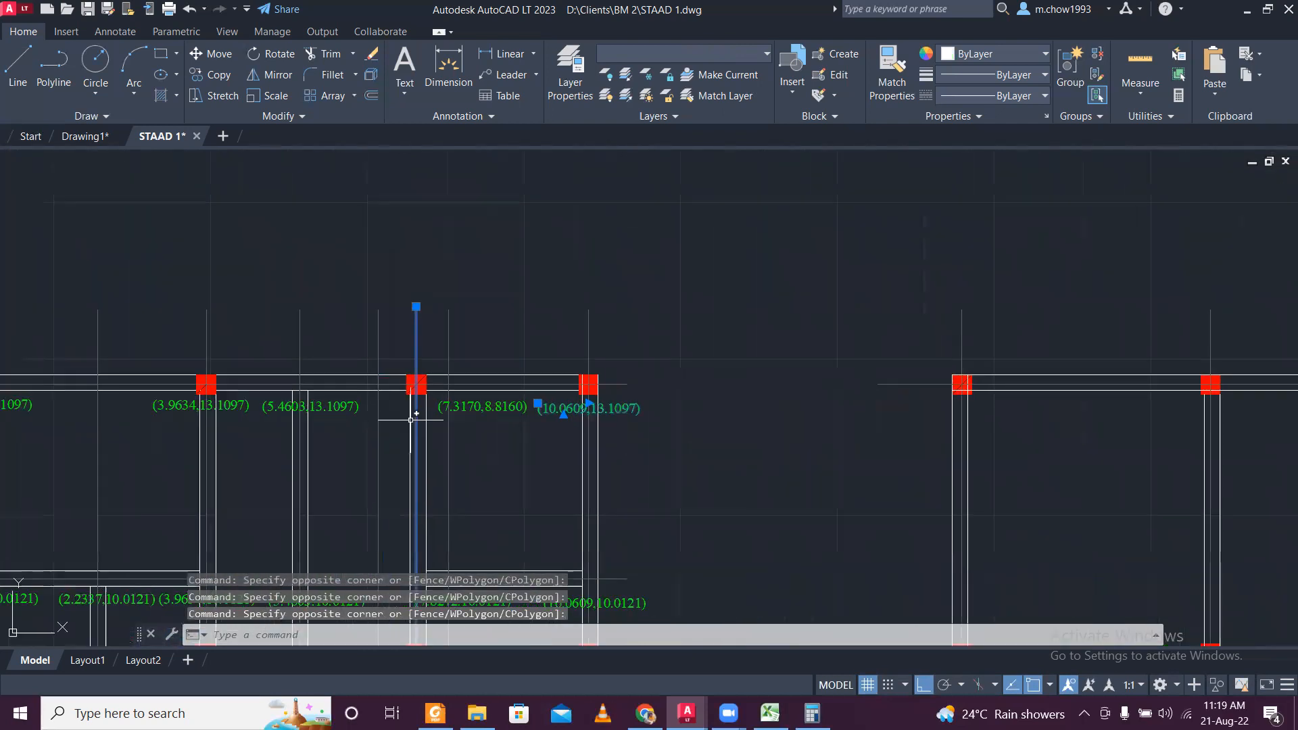
{"action": "scroll", "coordinate": [211, 408], "scroll_direction": "up", "scroll_amount": 4}
{"action": "left_click", "coordinate": [275, 428]}
{"action": "left_click", "coordinate": [249, 383]}
{"action": "middle_click_drag", "start_coordinate": [497, 444], "coordinate": [813, 485]}
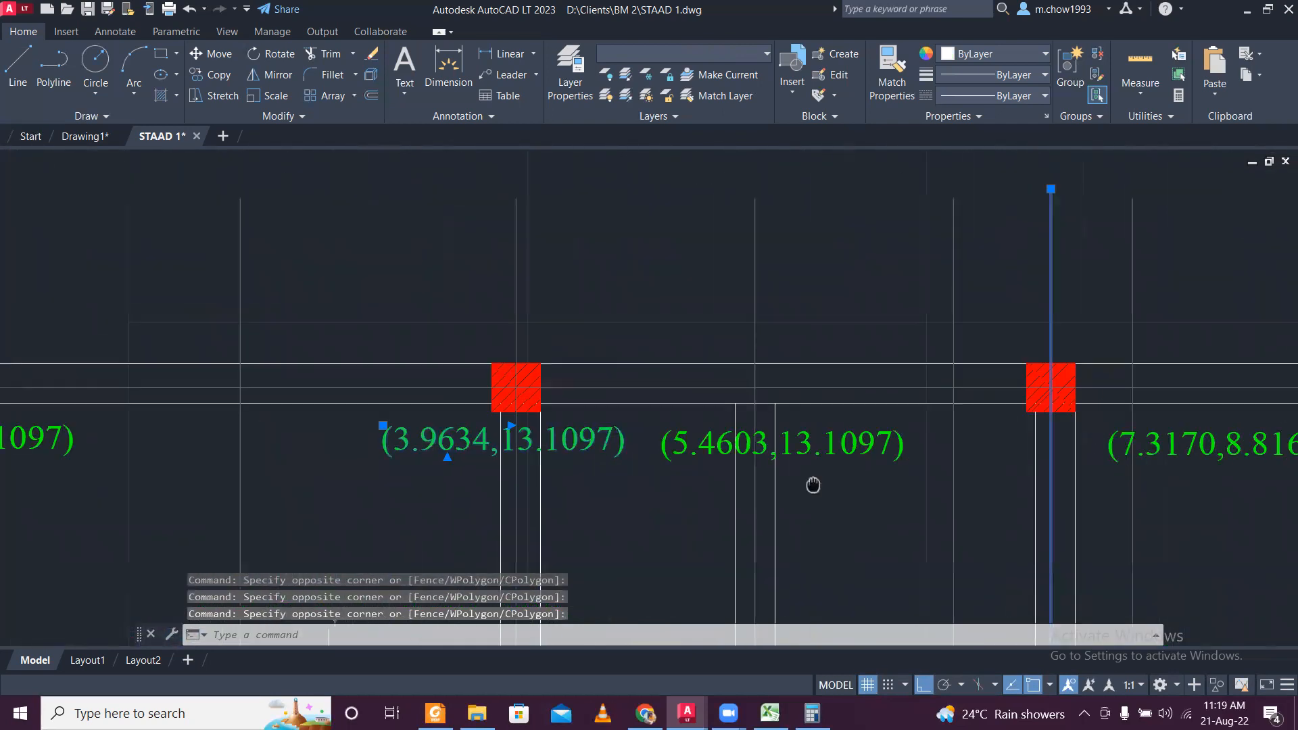
{"action": "left_click", "coordinate": [357, 495]}
{"action": "left_click", "coordinate": [305, 447]}
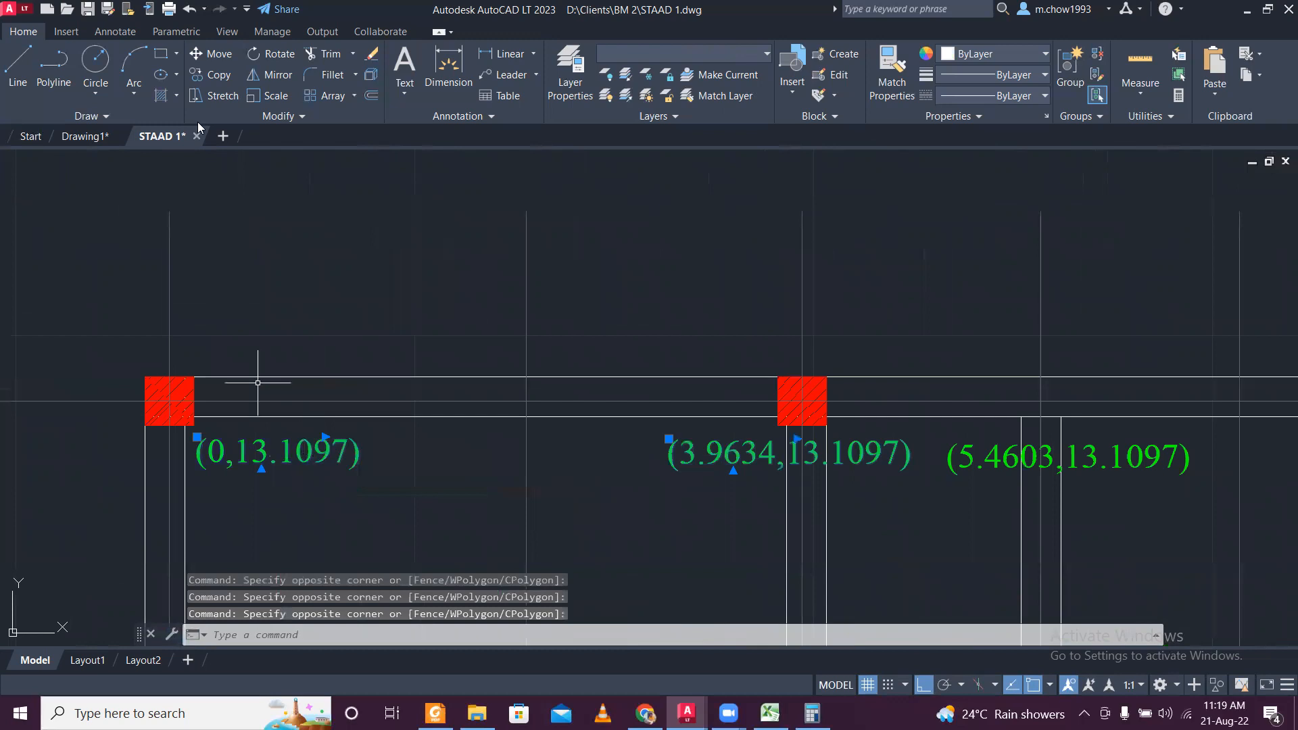
Copy the selected labels and centreline to the beam layout, placing them from upper-left column corner to upper-left column corner.
{"action": "left_click", "coordinate": [223, 76]}
{"action": "left_click", "coordinate": [157, 369]}
{"action": "scroll", "coordinate": [142, 356], "scroll_direction": "down", "scroll_amount": 8}
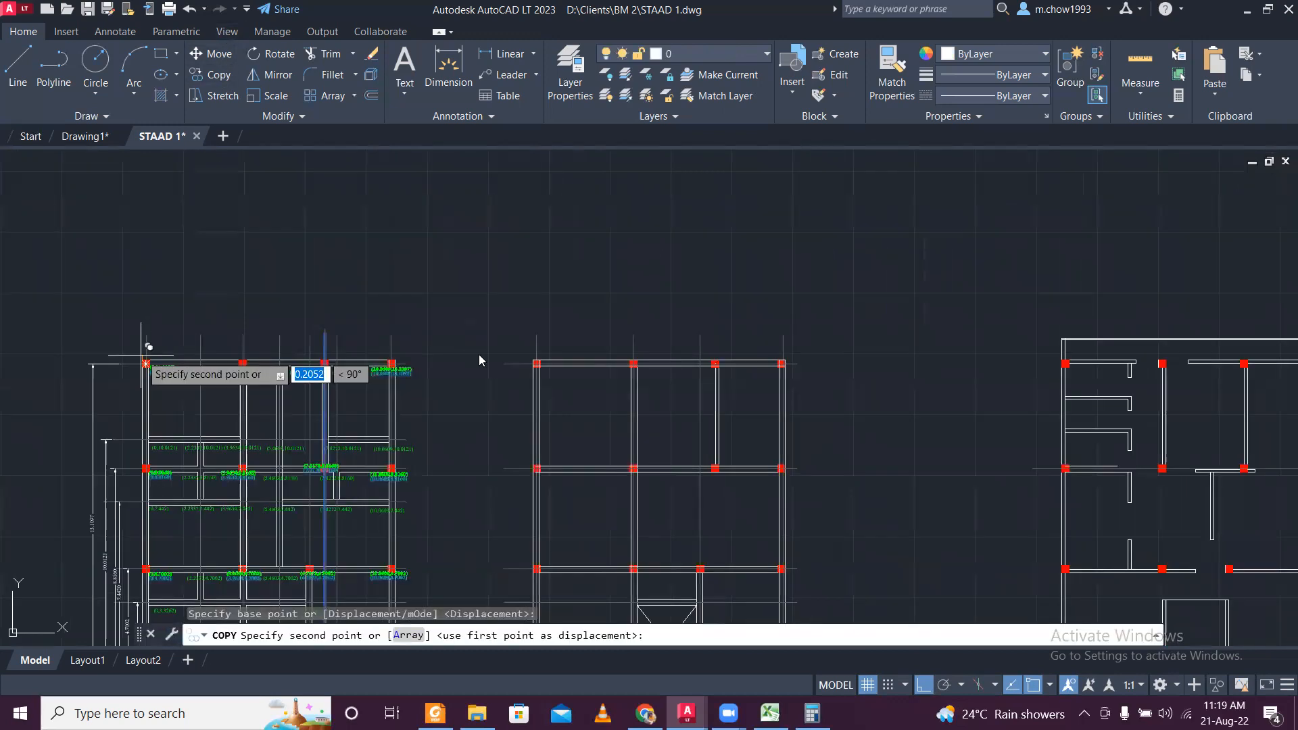
{"action": "scroll", "coordinate": [556, 359], "scroll_direction": "up", "scroll_amount": 8}
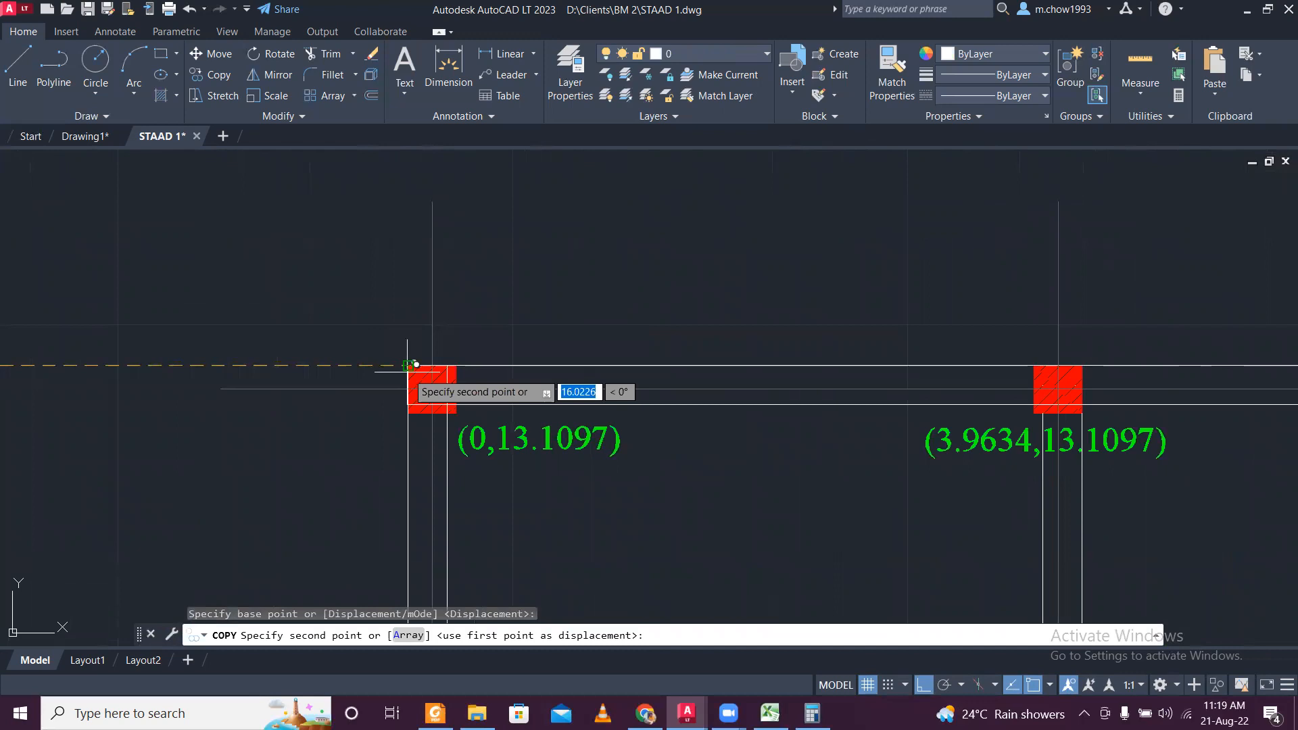
{"action": "left_click", "coordinate": [404, 359]}
{"action": "key", "text": "Escape"}
{"action": "scroll", "coordinate": [440, 312], "scroll_direction": "down", "scroll_amount": 5}
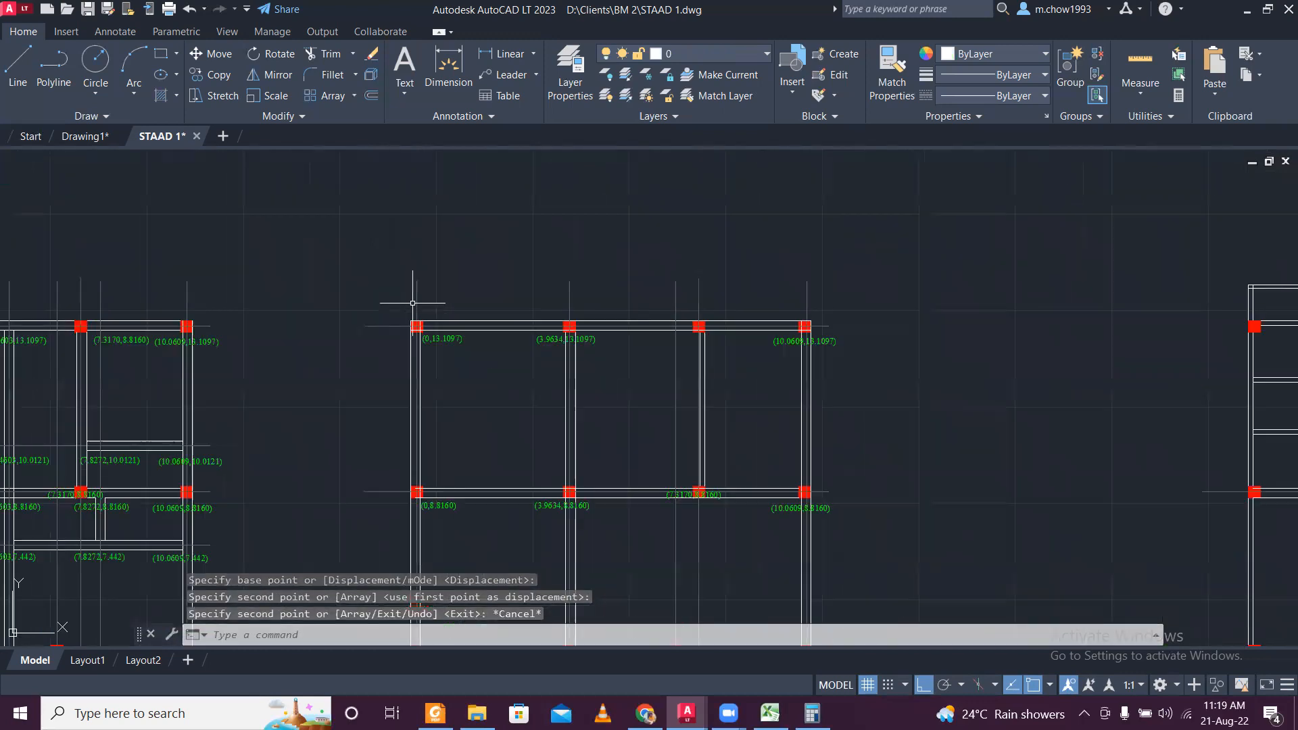
Erase the left wall line of the vertical beam in the upper bay above the (7.3170,8.8160) column in the beam layout.
{"action": "scroll", "coordinate": [718, 328], "scroll_direction": "up", "scroll_amount": 4}
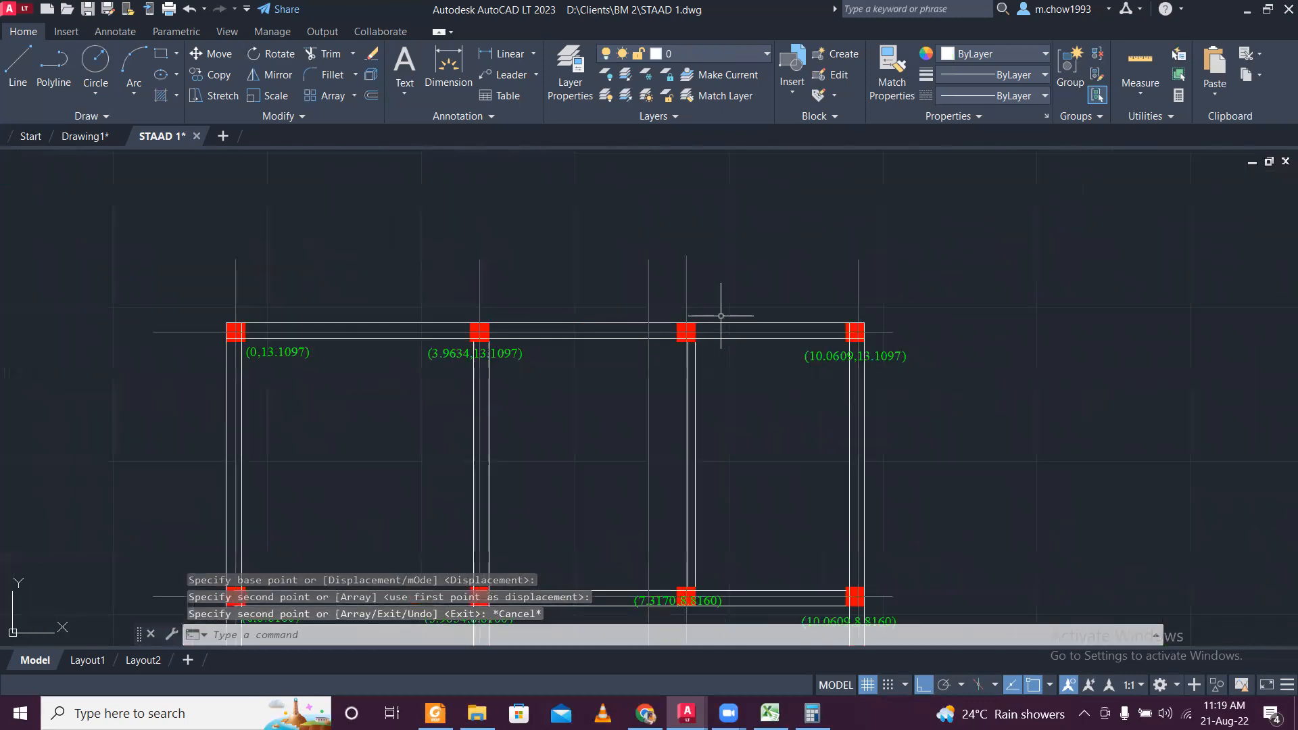
{"action": "scroll", "coordinate": [723, 333], "scroll_direction": "down", "scroll_amount": 6}
{"action": "scroll", "coordinate": [726, 392], "scroll_direction": "up", "scroll_amount": 2}
{"action": "scroll", "coordinate": [716, 385], "scroll_direction": "up", "scroll_amount": 2}
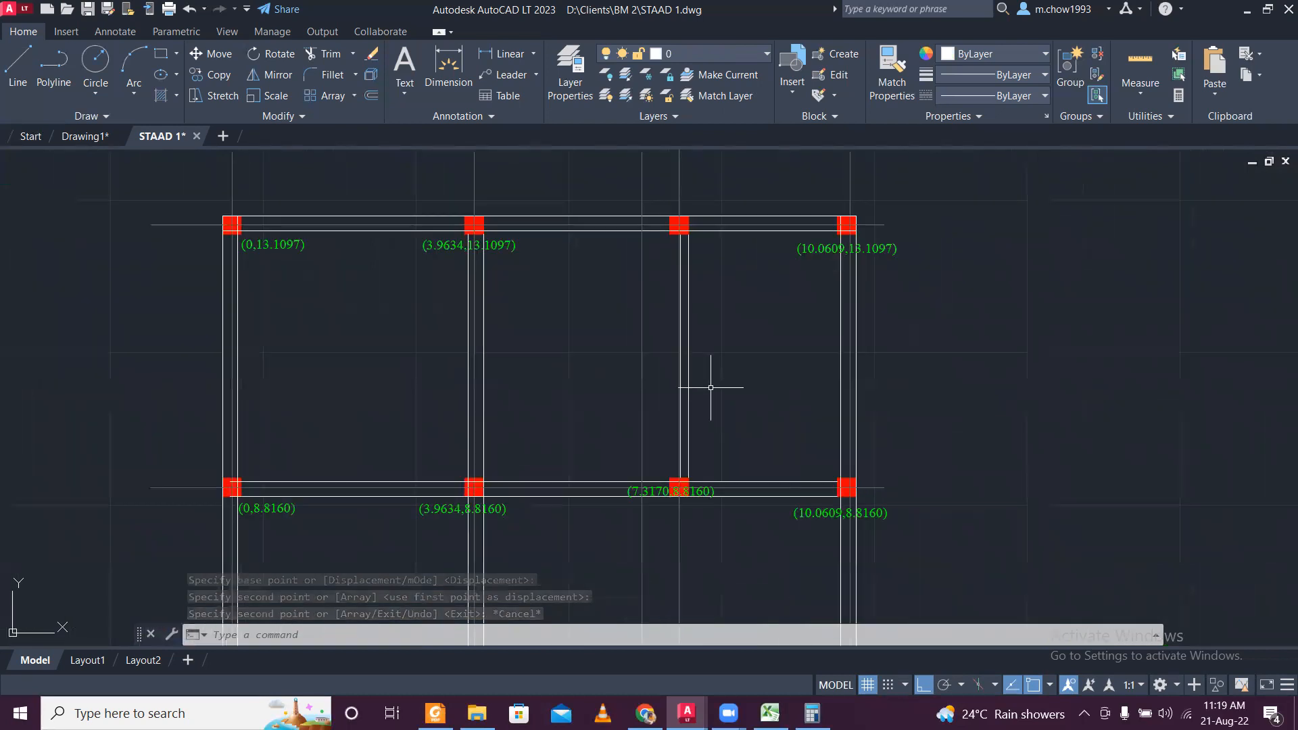
{"action": "scroll", "coordinate": [710, 378], "scroll_direction": "up", "scroll_amount": 2}
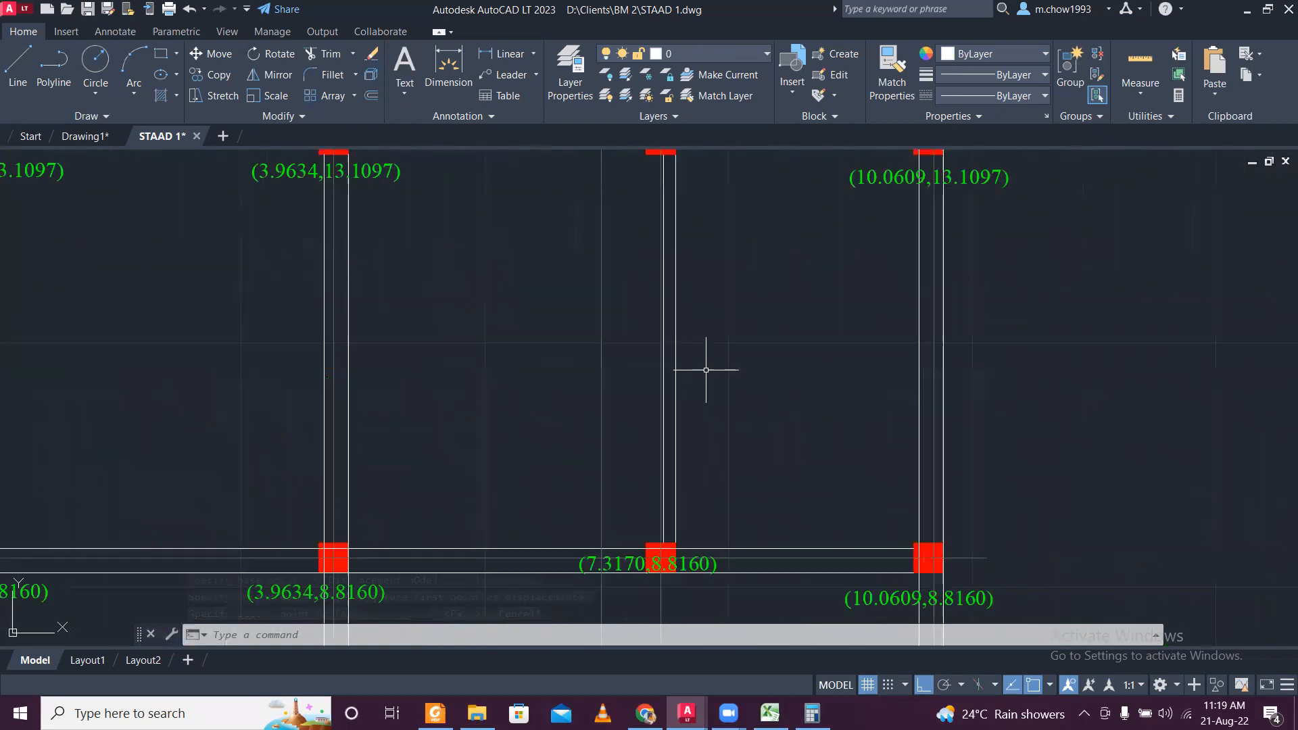
{"action": "left_click", "coordinate": [675, 397]}
{"action": "scroll", "coordinate": [674, 394], "scroll_direction": "up", "scroll_amount": 3}
{"action": "key", "text": "Escape"}
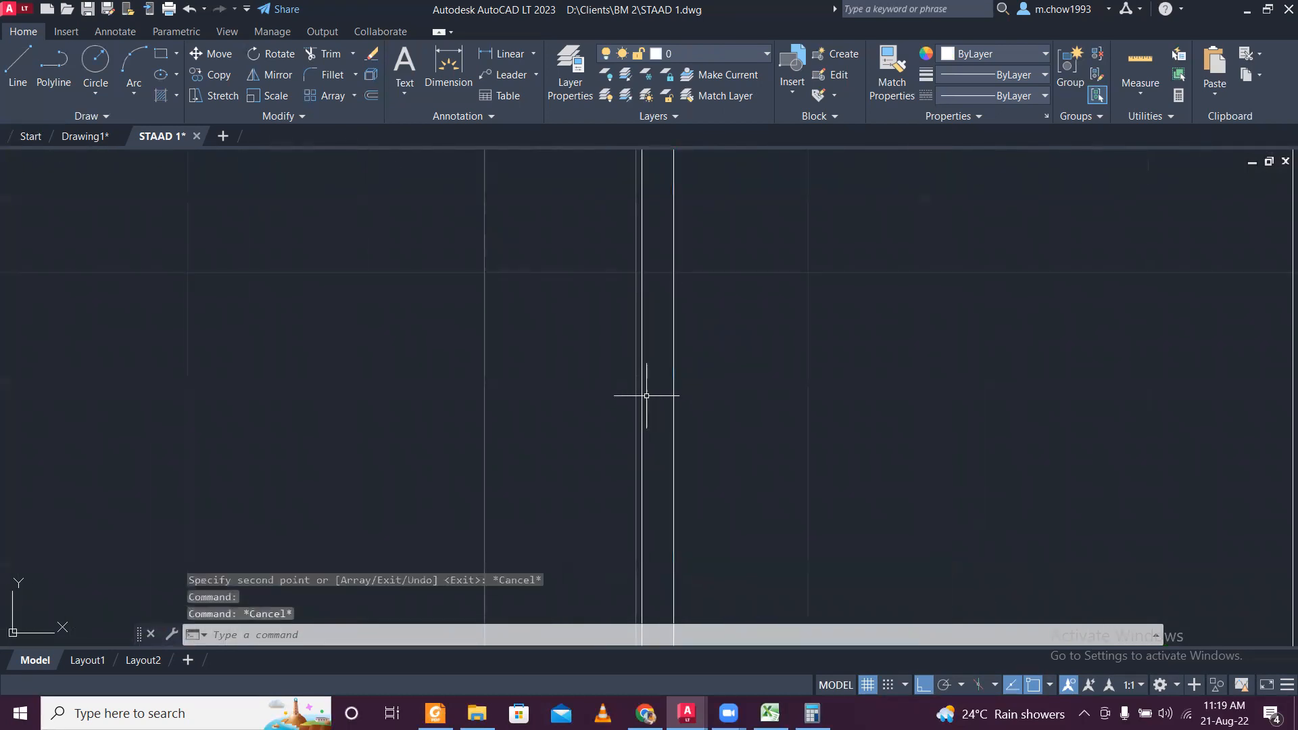
{"action": "left_click", "coordinate": [643, 392]}
{"action": "key", "text": "Delete"}
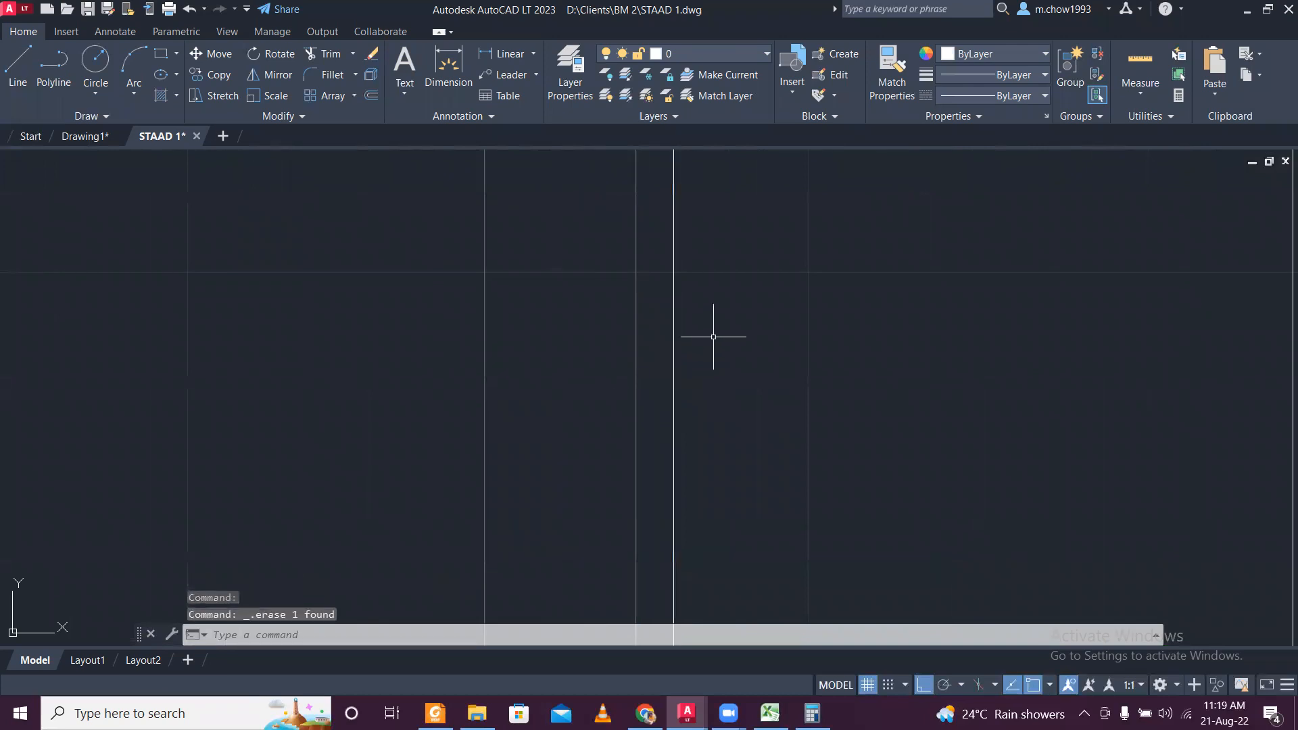
{"action": "scroll", "coordinate": [714, 339], "scroll_direction": "down", "scroll_amount": 3}
{"action": "key", "text": "Return"}
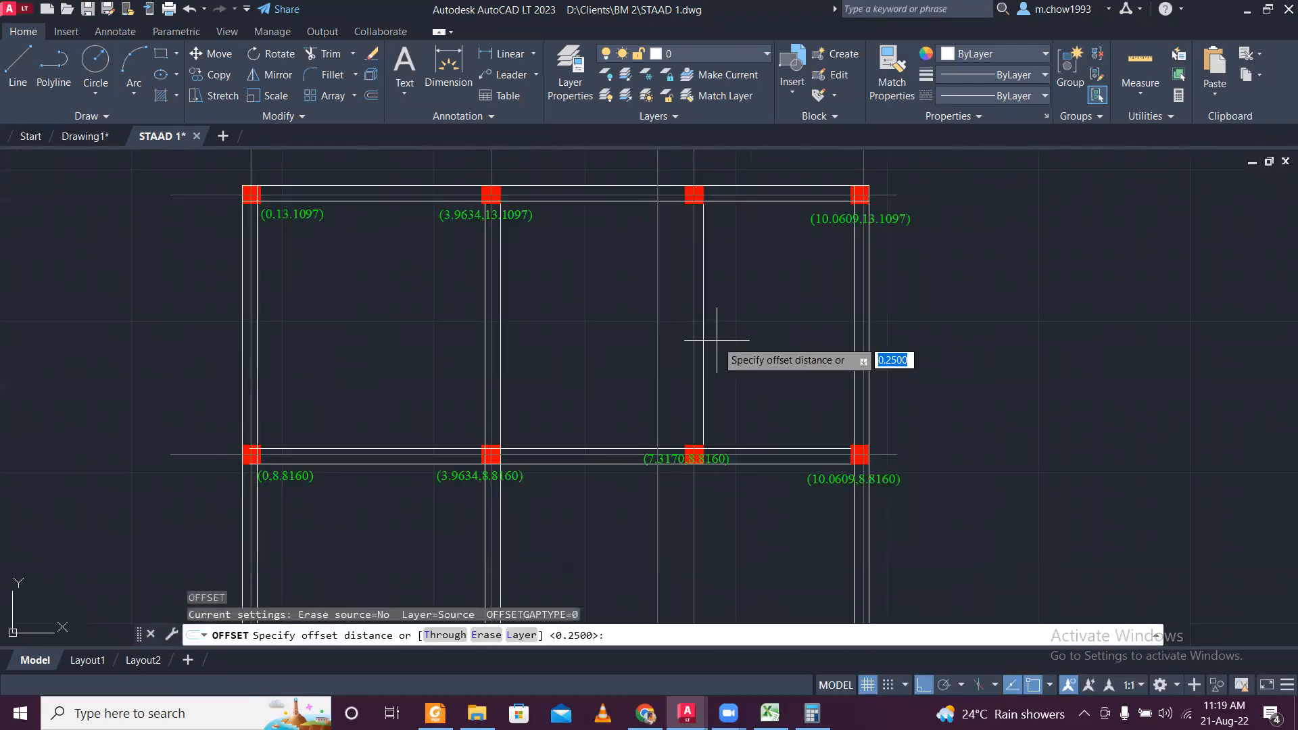
{"action": "key", "text": "Return"}
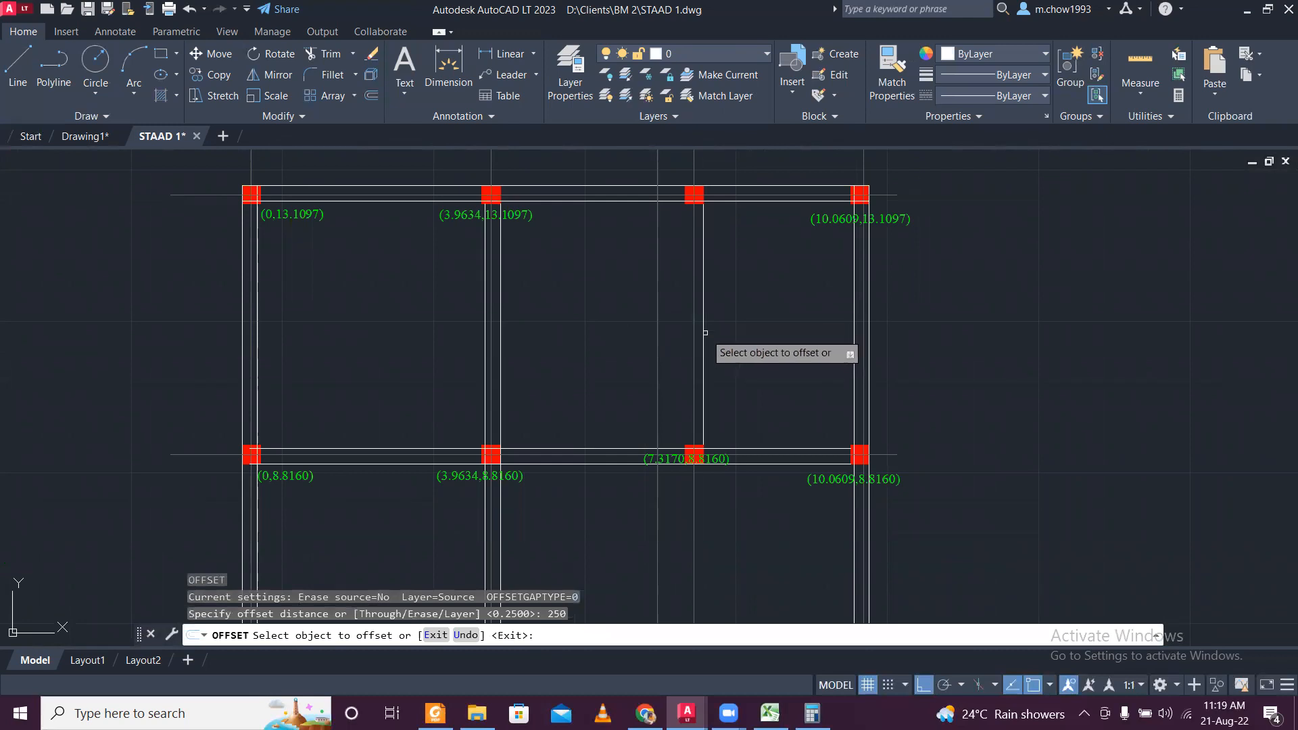
{"action": "left_click", "coordinate": [702, 336]}
{"action": "key", "text": "Escape"}
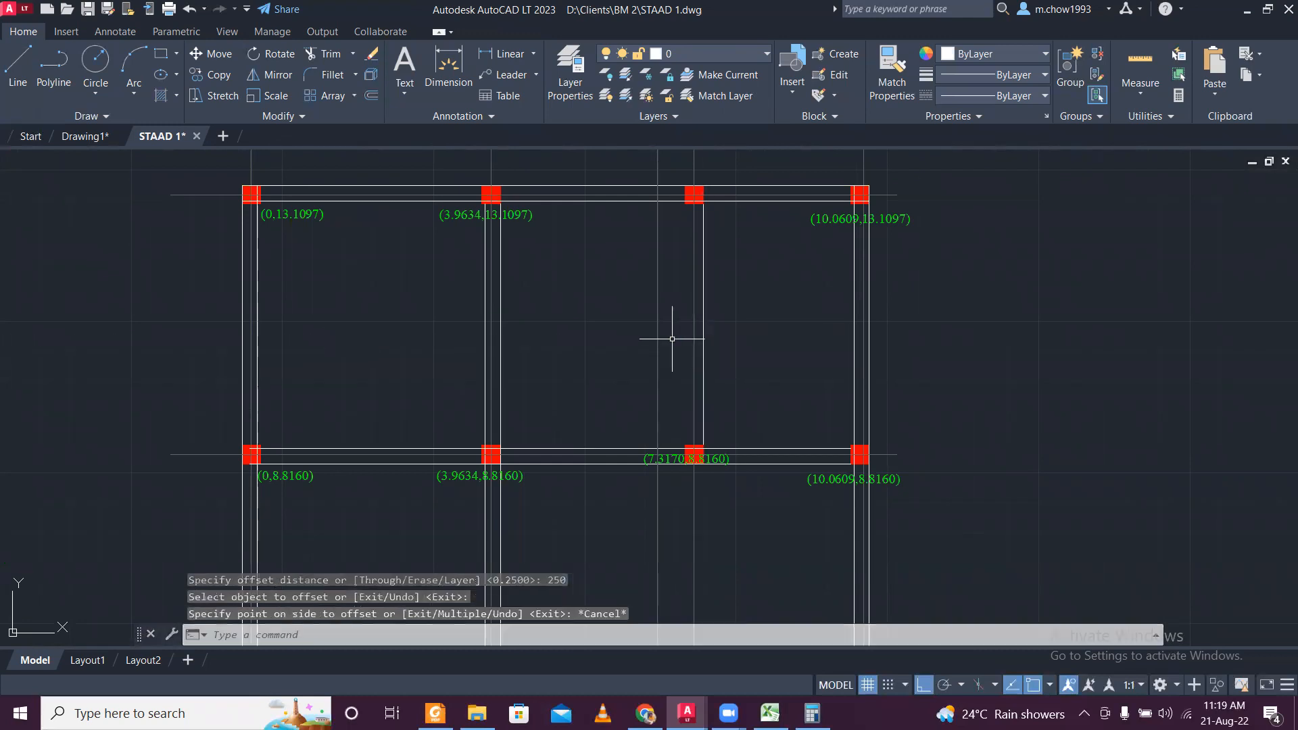
Offset the remaining line of the upper vertical beam at the 7.3170 column by 0.25 to the left.
{"action": "key", "text": "Return"}
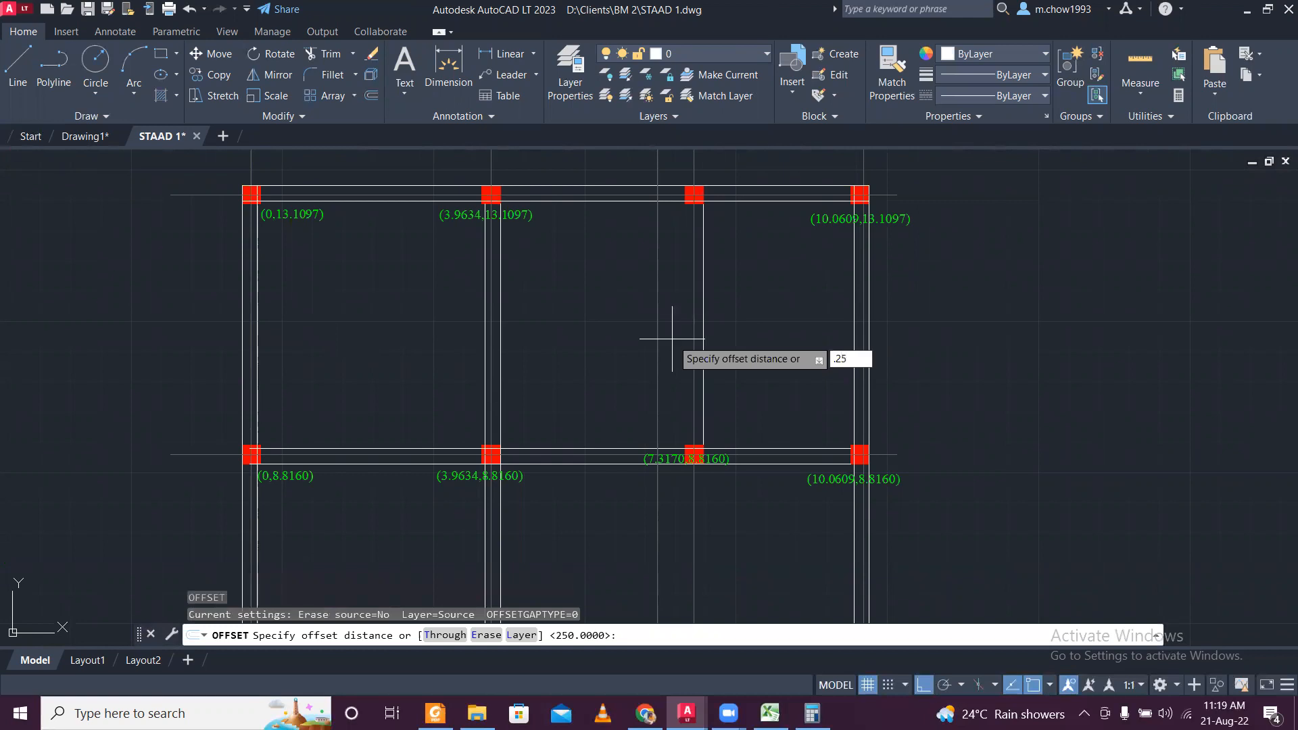
{"action": "key", "text": "Return"}
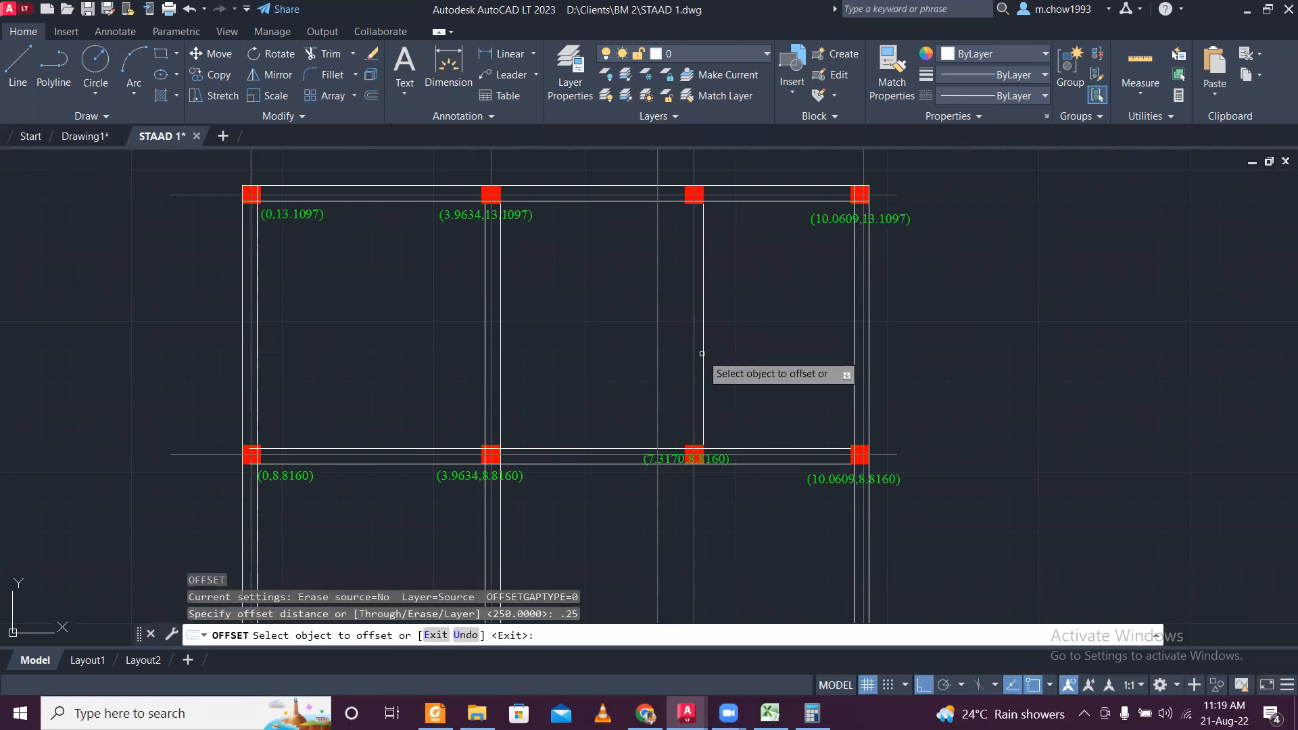
{"action": "left_click", "coordinate": [701, 353]}
{"action": "left_click", "coordinate": [644, 354]}
{"action": "key", "text": "Escape"}
{"action": "scroll", "coordinate": [730, 255], "scroll_direction": "down", "scroll_amount": 2}
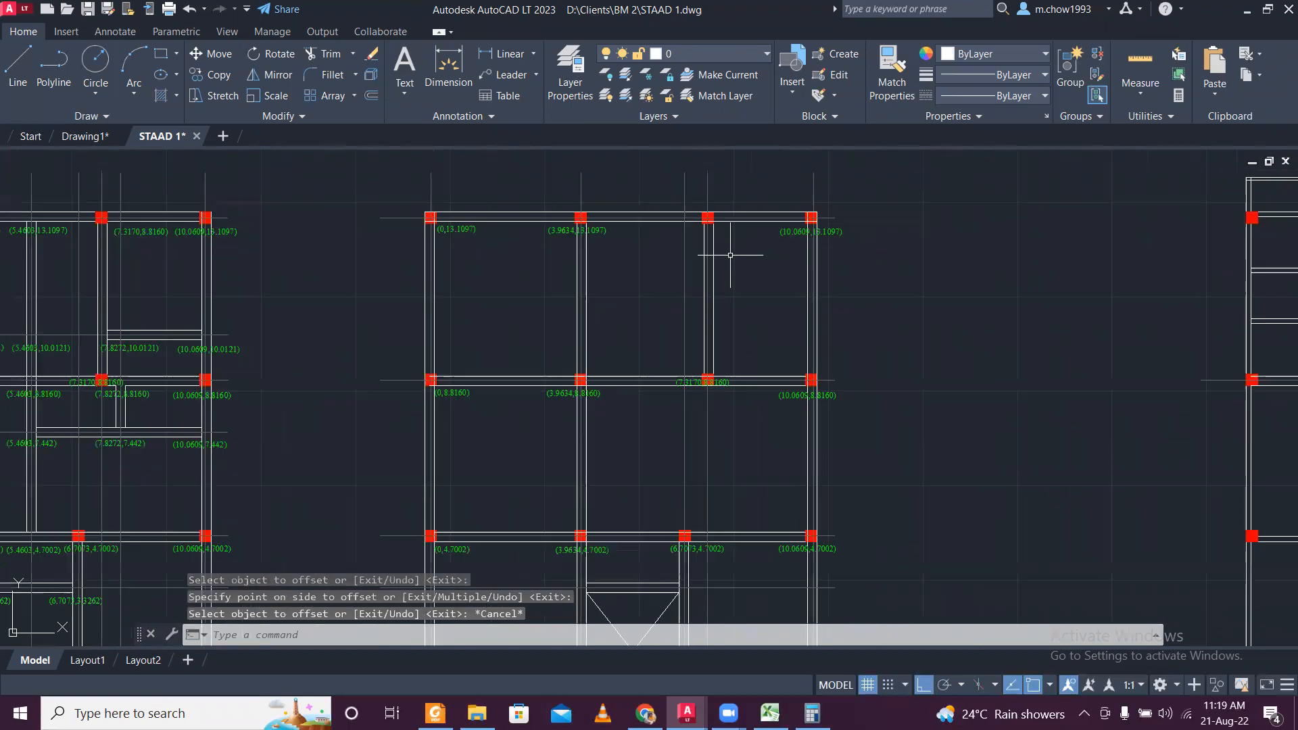
{"action": "scroll", "coordinate": [736, 265], "scroll_direction": "down", "scroll_amount": 4}
{"action": "scroll", "coordinate": [735, 267], "scroll_direction": "up", "scroll_amount": 2}
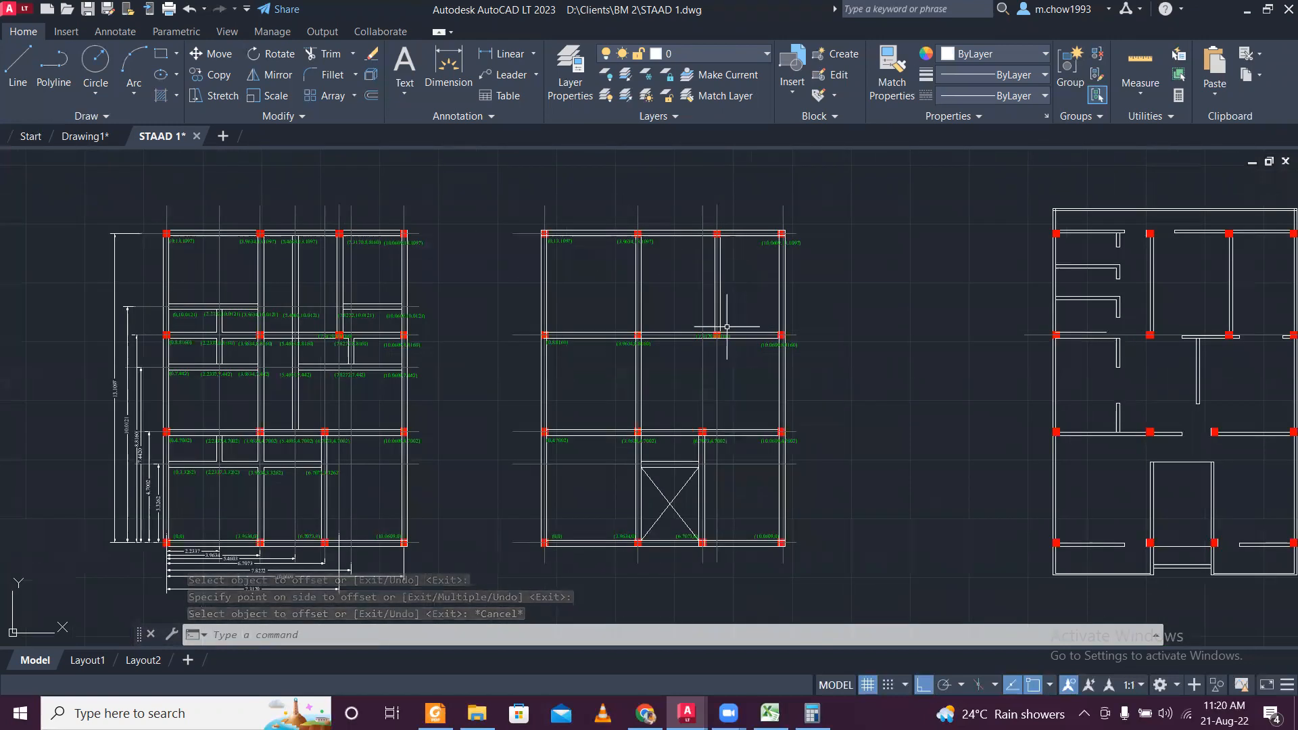
{"action": "scroll", "coordinate": [746, 311], "scroll_direction": "up", "scroll_amount": 4}
{"action": "scroll", "coordinate": [744, 314], "scroll_direction": "down", "scroll_amount": 4}
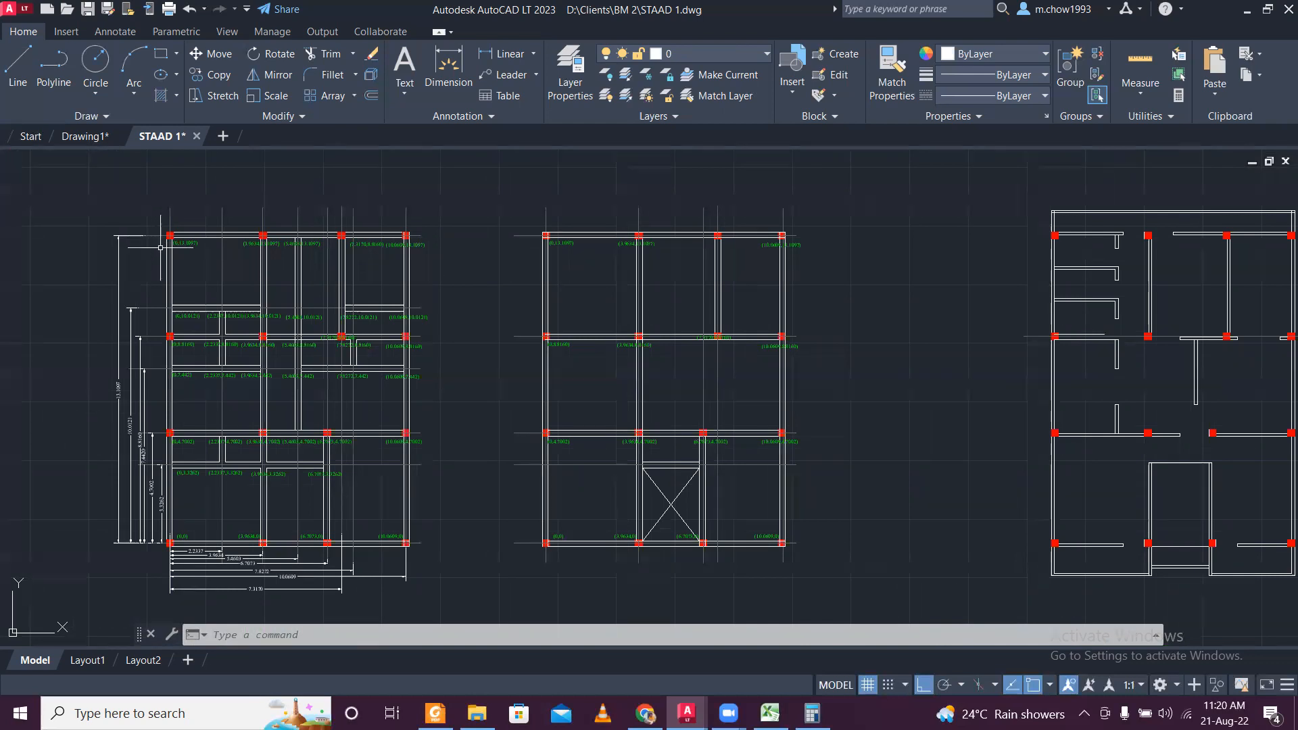
{"action": "scroll", "coordinate": [250, 451], "scroll_direction": "up", "scroll_amount": 8}
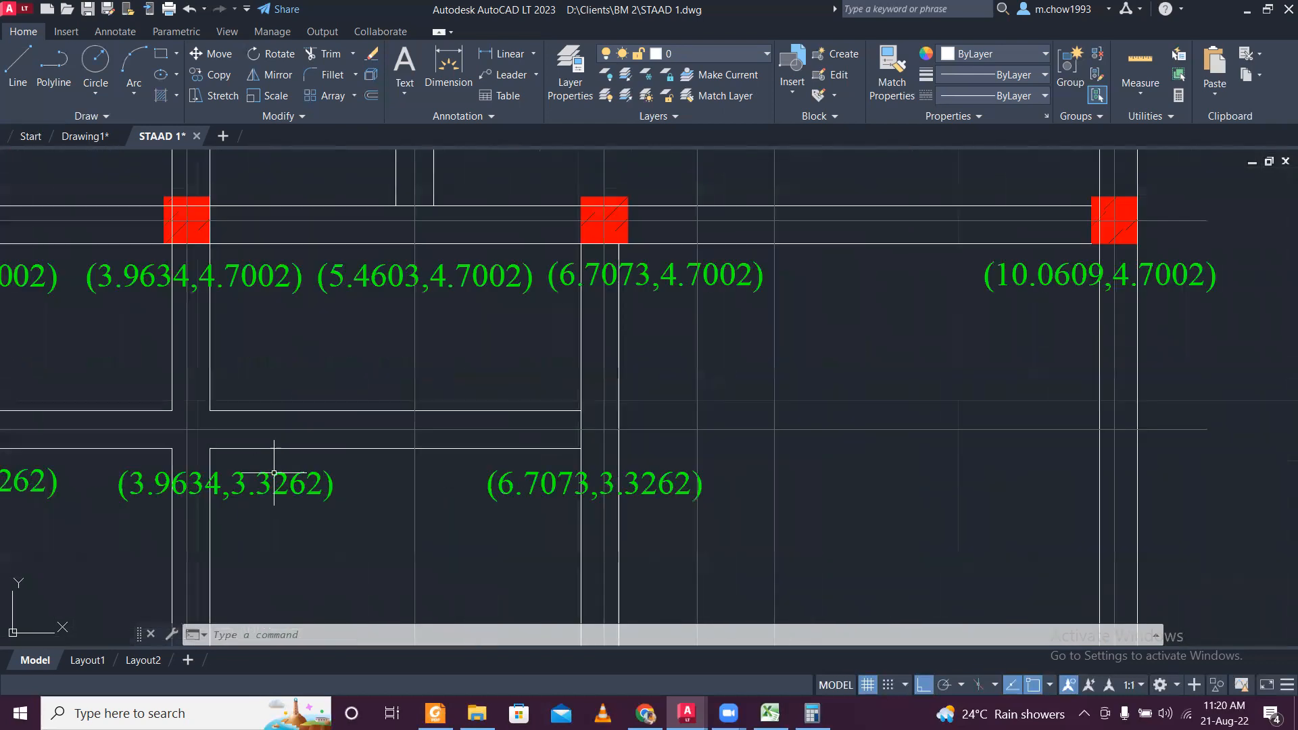
{"action": "left_click", "coordinate": [303, 533]}
{"action": "left_click", "coordinate": [230, 431]}
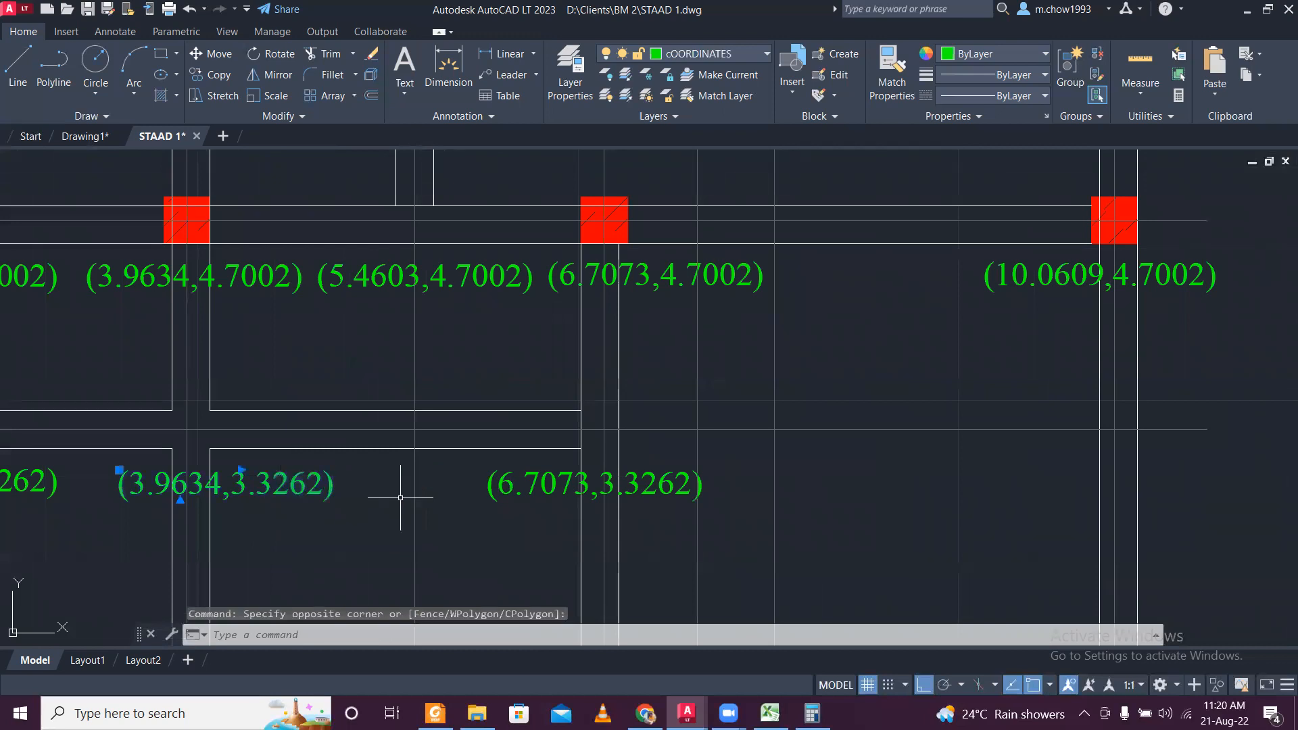
{"action": "scroll", "coordinate": [545, 517], "scroll_direction": "up", "scroll_amount": 3}
{"action": "left_click", "coordinate": [545, 517]}
{"action": "left_click", "coordinate": [517, 433]}
{"action": "scroll", "coordinate": [517, 433], "scroll_direction": "down", "scroll_amount": 6}
{"action": "middle_click_drag", "start_coordinate": [469, 423], "coordinate": [478, 271]}
{"action": "left_click", "coordinate": [209, 76]}
{"action": "scroll", "coordinate": [394, 465], "scroll_direction": "up", "scroll_amount": 8}
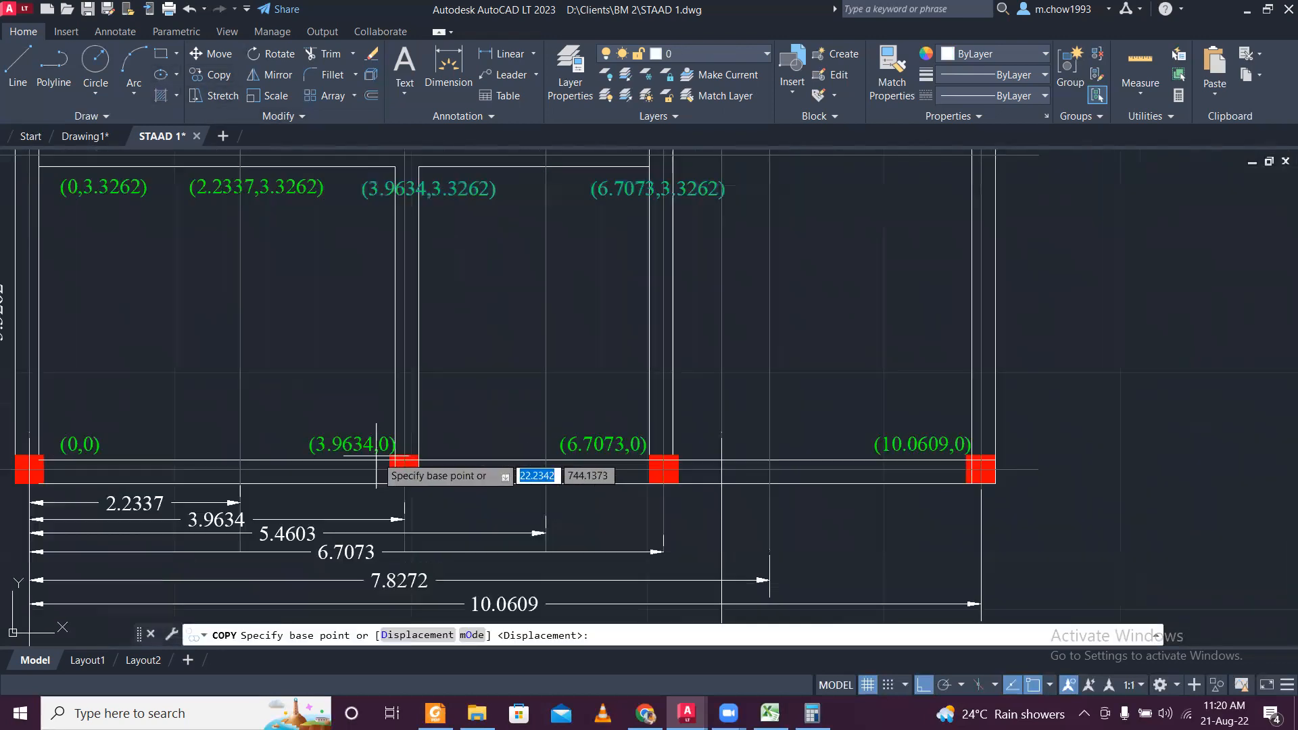
{"action": "left_click", "coordinate": [410, 443]}
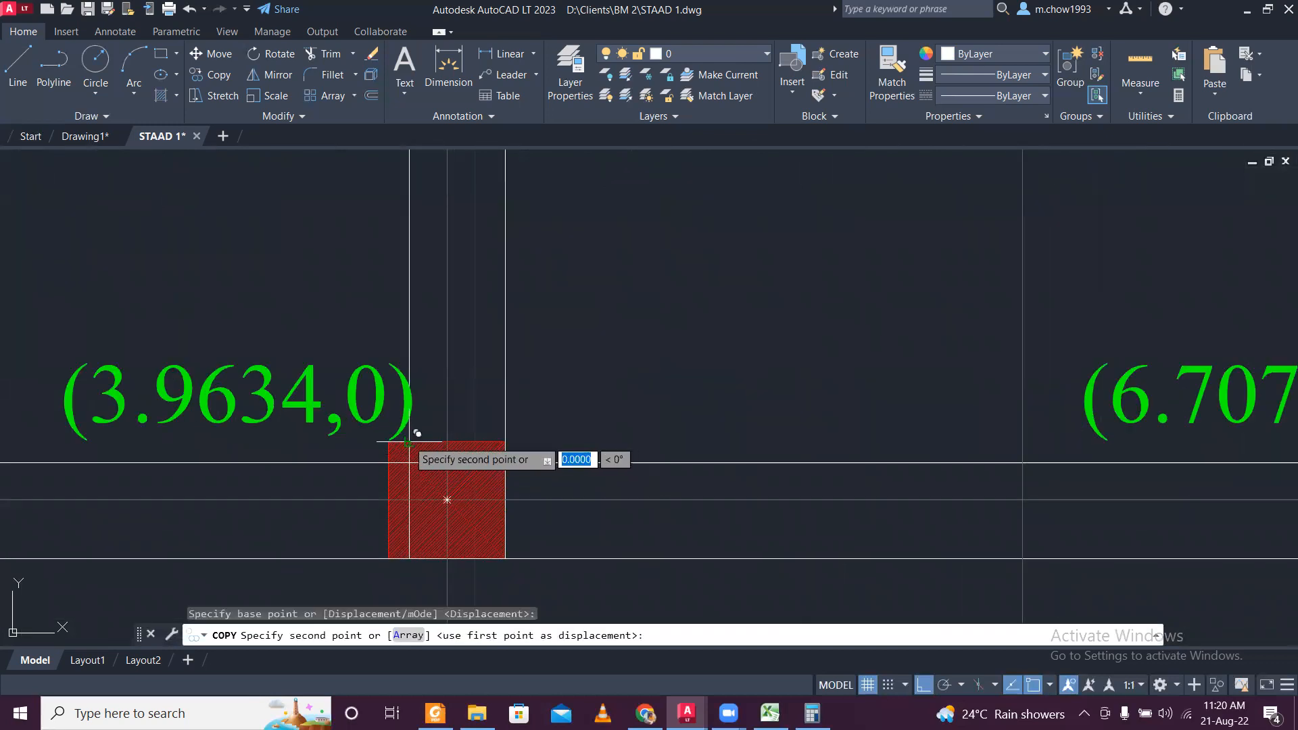
{"action": "scroll", "coordinate": [415, 435], "scroll_direction": "down", "scroll_amount": 10}
{"action": "scroll", "coordinate": [764, 447], "scroll_direction": "up", "scroll_amount": 6}
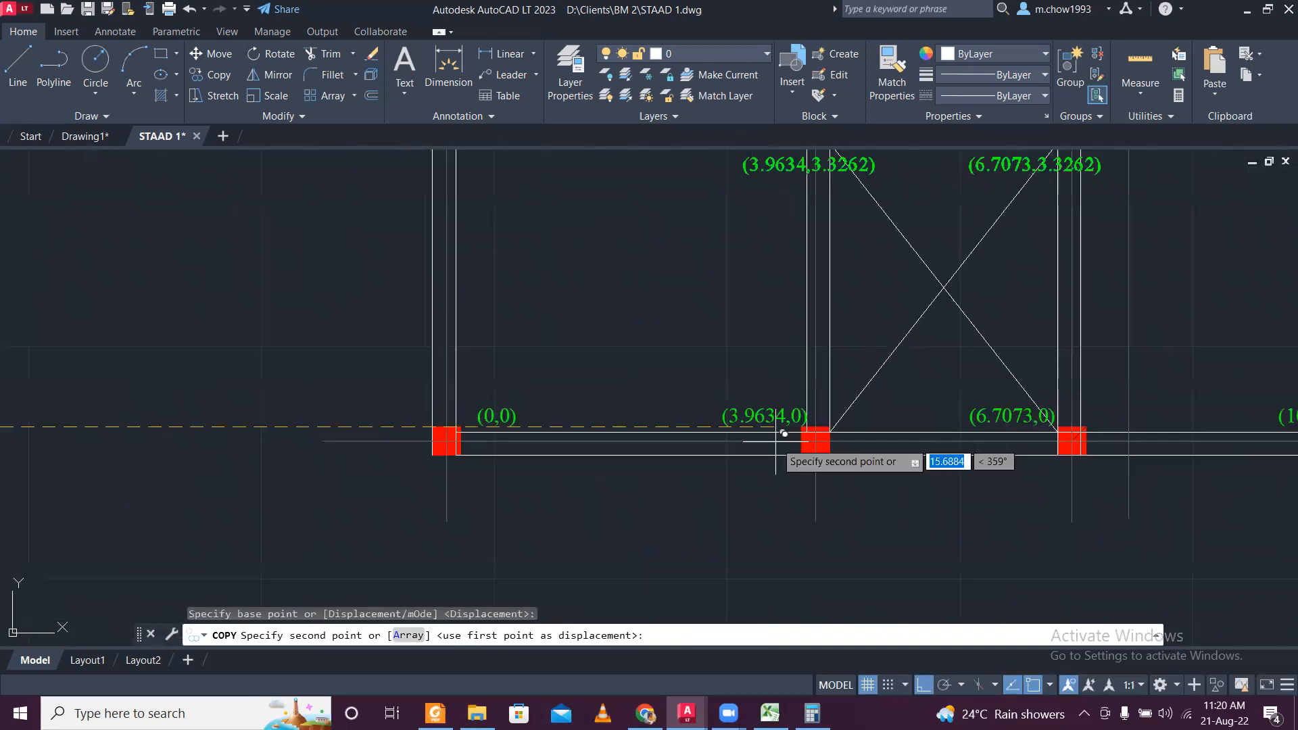
{"action": "scroll", "coordinate": [710, 451], "scroll_direction": "down", "scroll_amount": 4}
{"action": "key", "text": "Escape"}
Copy the (3.9634,3.3262) and (6.7073,3.3262) labels to the beam layout, using the upper-left corner of the (3.9634,0) column as reference in both plans.
{"action": "scroll", "coordinate": [191, 437], "scroll_direction": "up", "scroll_amount": 6}
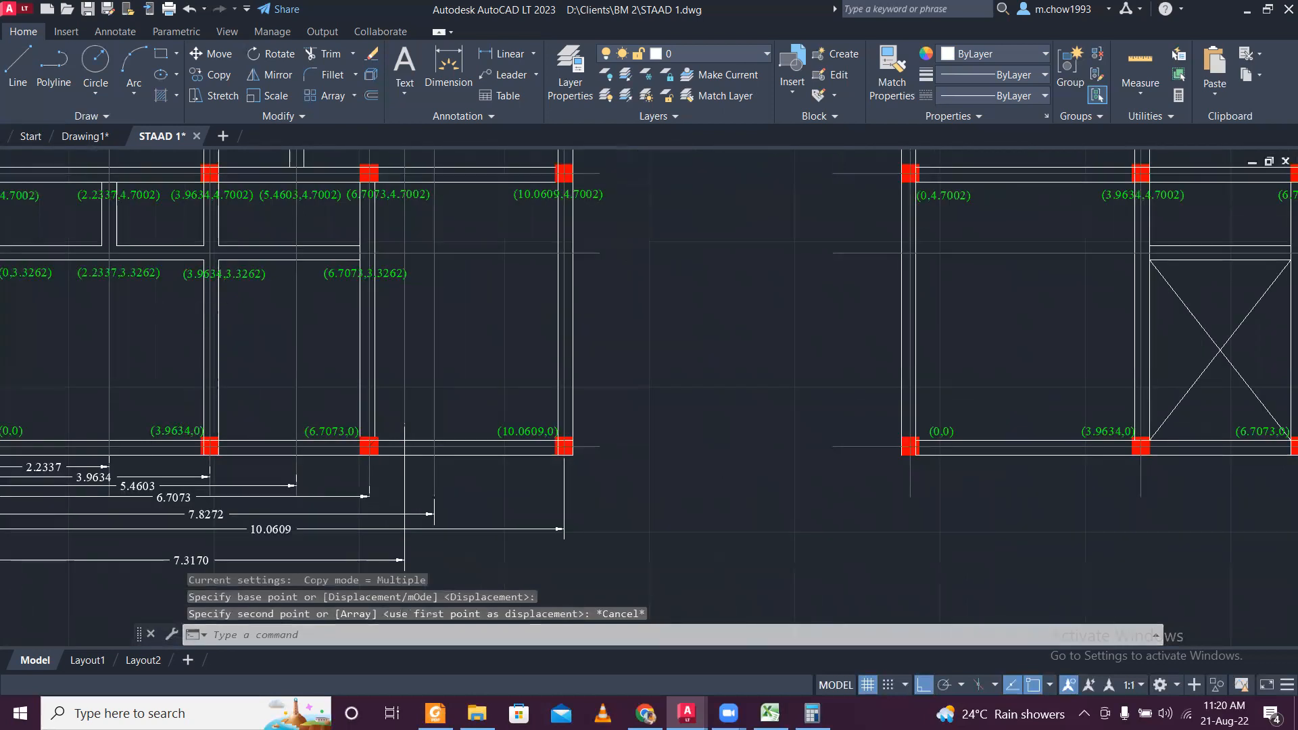
{"action": "left_click", "coordinate": [201, 273]}
{"action": "left_click", "coordinate": [184, 226]}
{"action": "left_click", "coordinate": [594, 273]}
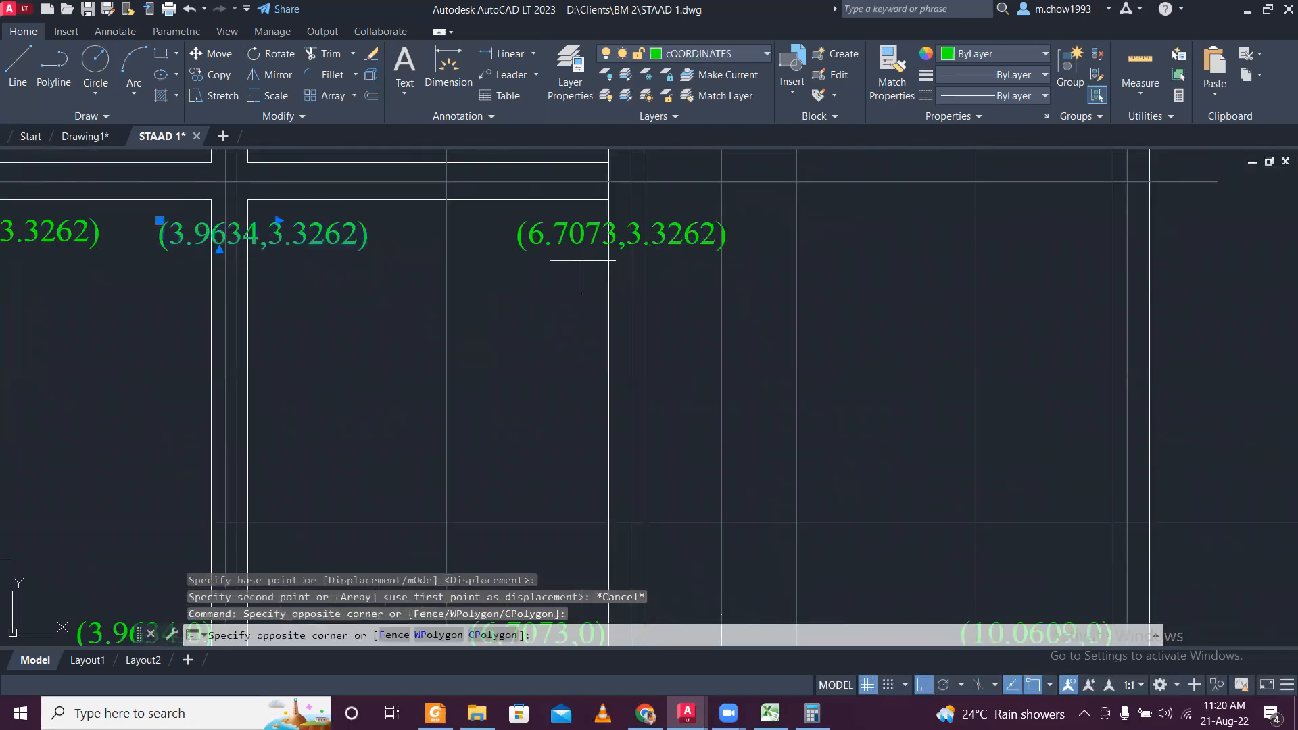
{"action": "left_click", "coordinate": [530, 217]}
{"action": "left_click", "coordinate": [205, 82]}
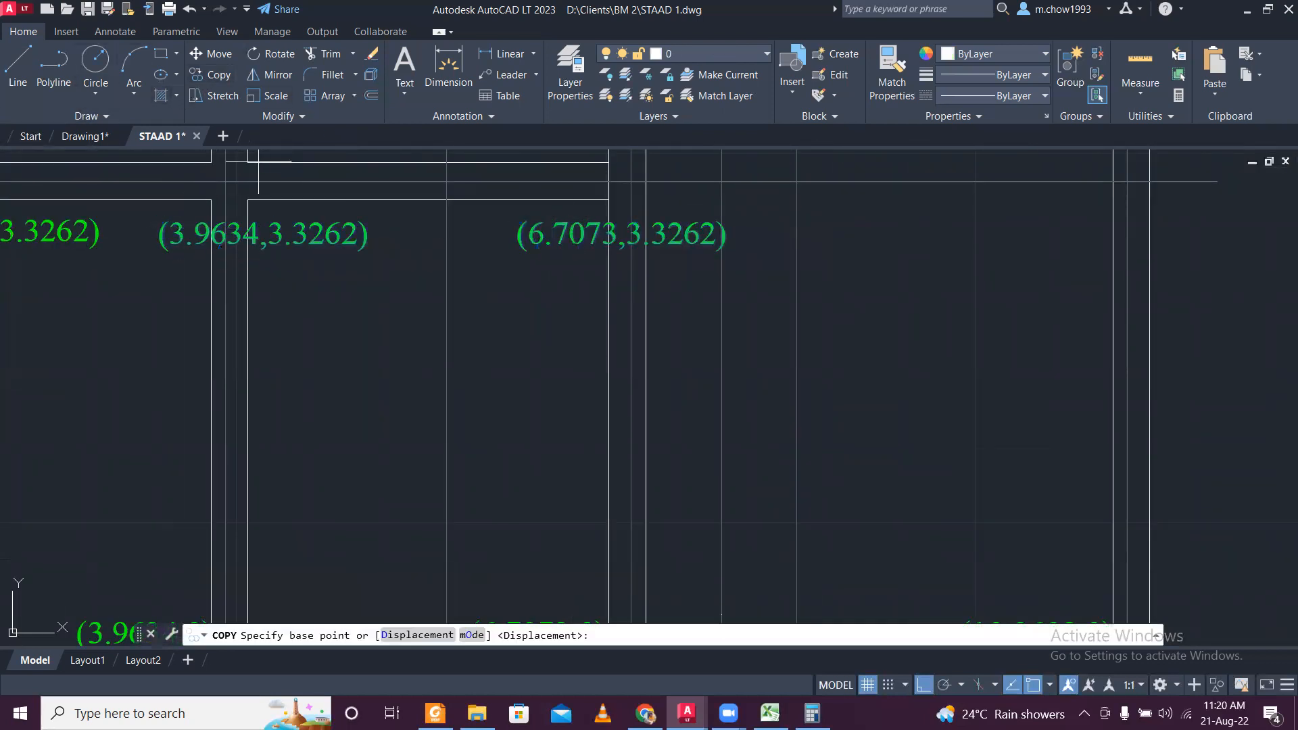
{"action": "scroll", "coordinate": [321, 342], "scroll_direction": "down", "scroll_amount": 3}
{"action": "scroll", "coordinate": [270, 450], "scroll_direction": "up", "scroll_amount": 6}
{"action": "scroll", "coordinate": [238, 445], "scroll_direction": "down", "scroll_amount": 2}
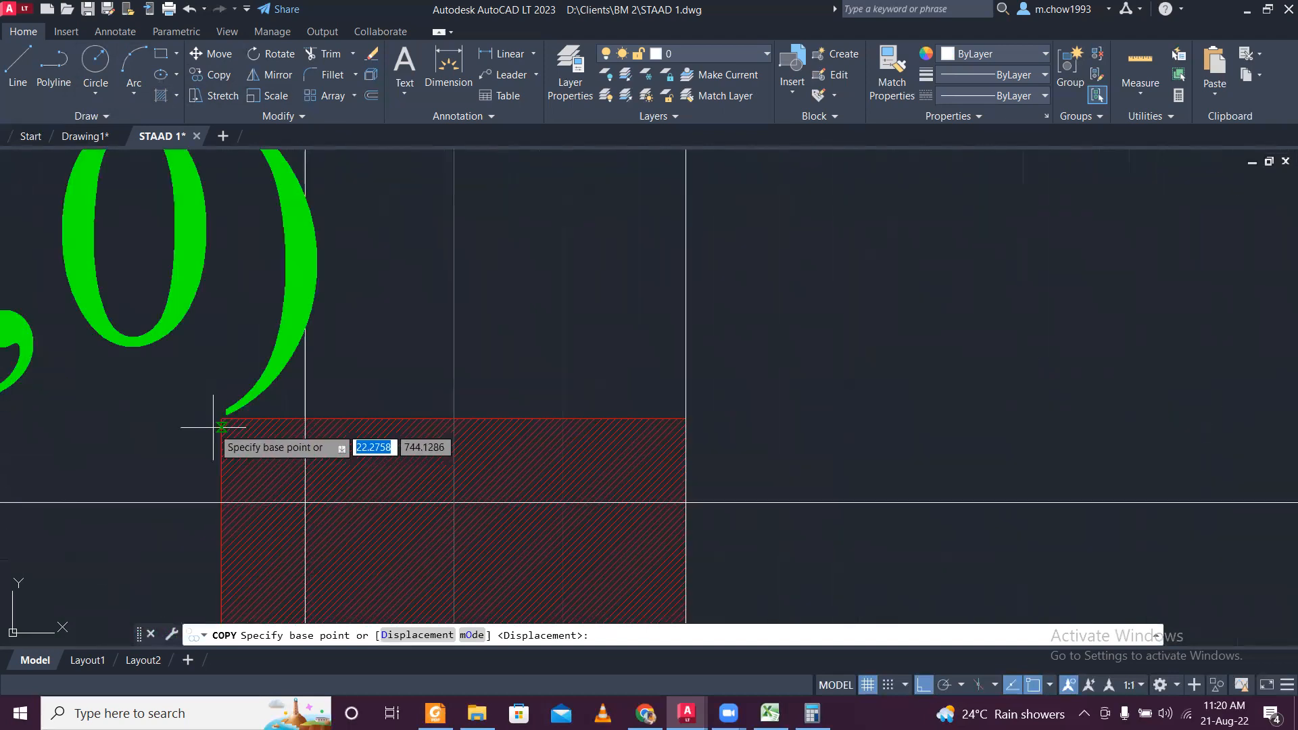
{"action": "left_click", "coordinate": [223, 415]}
{"action": "scroll", "coordinate": [223, 414], "scroll_direction": "down", "scroll_amount": 3}
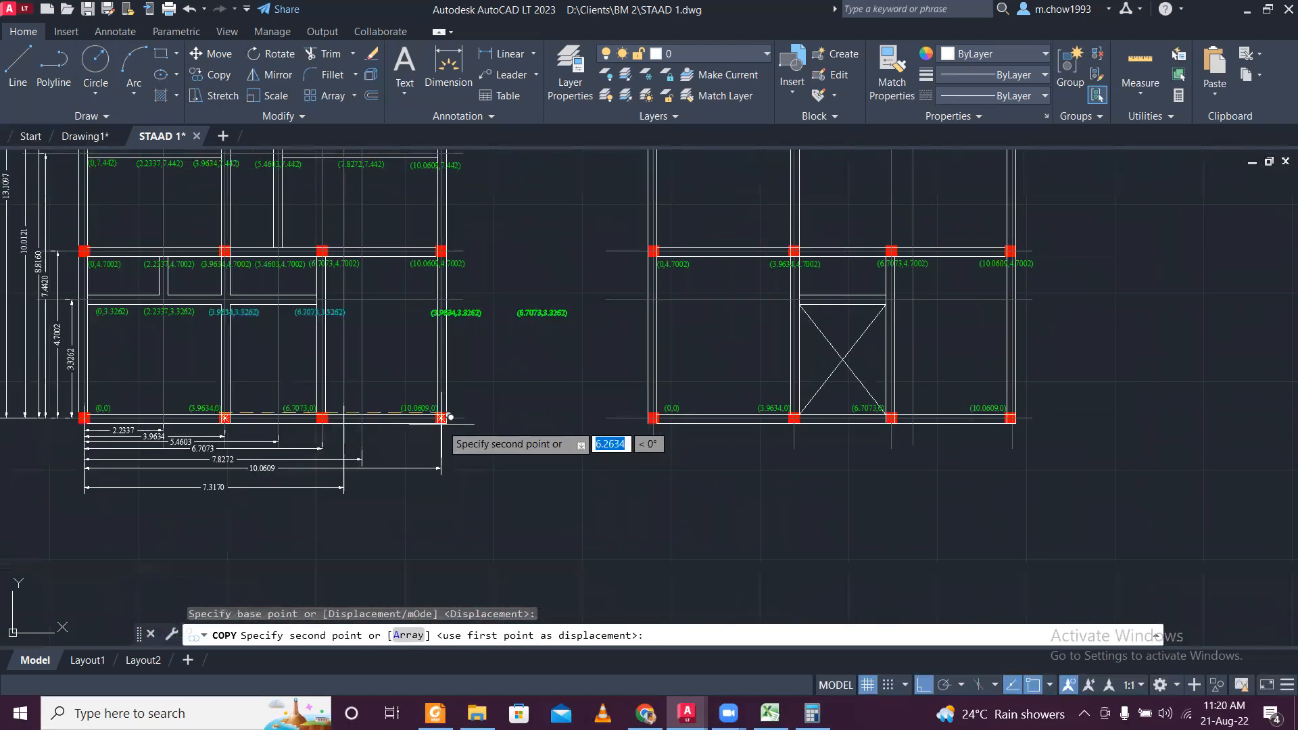
{"action": "scroll", "coordinate": [796, 419], "scroll_direction": "up", "scroll_amount": 6}
{"action": "scroll", "coordinate": [649, 328], "scroll_direction": "up", "scroll_amount": 2}
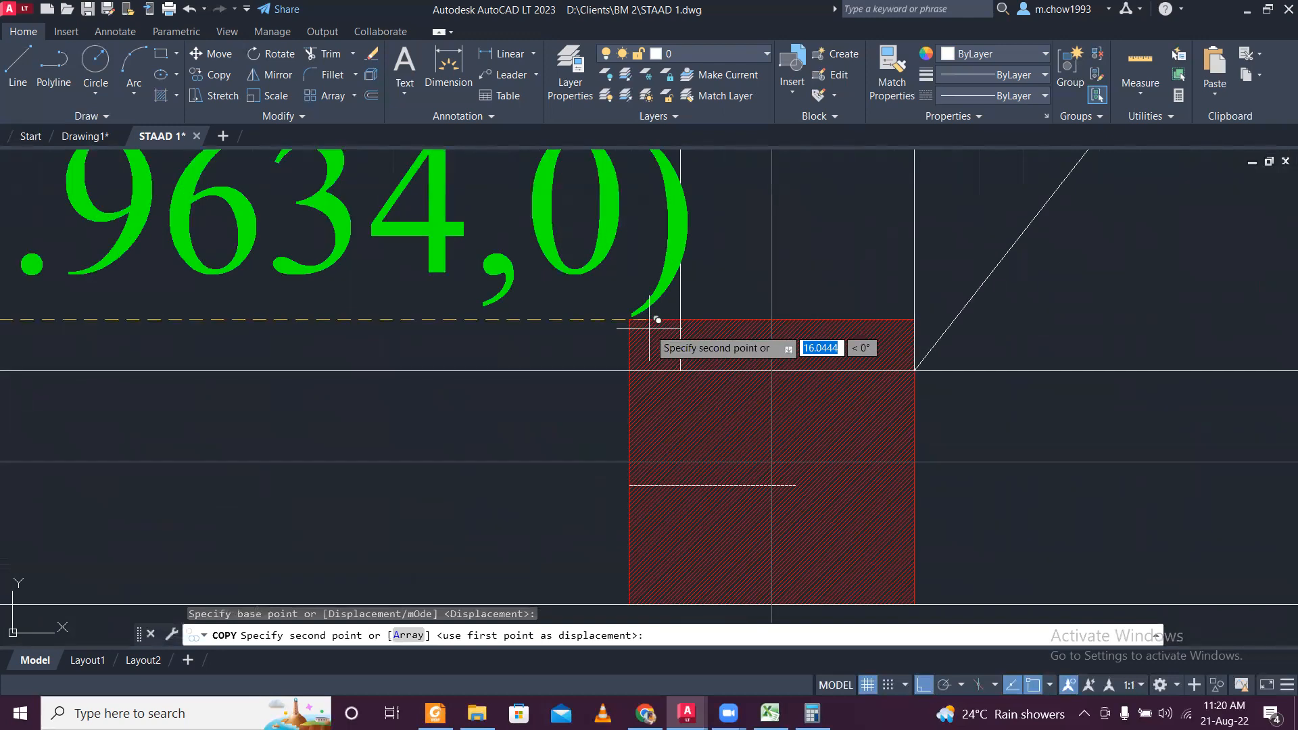
{"action": "scroll", "coordinate": [649, 328], "scroll_direction": "up", "scroll_amount": 4}
{"action": "left_click", "coordinate": [602, 305]}
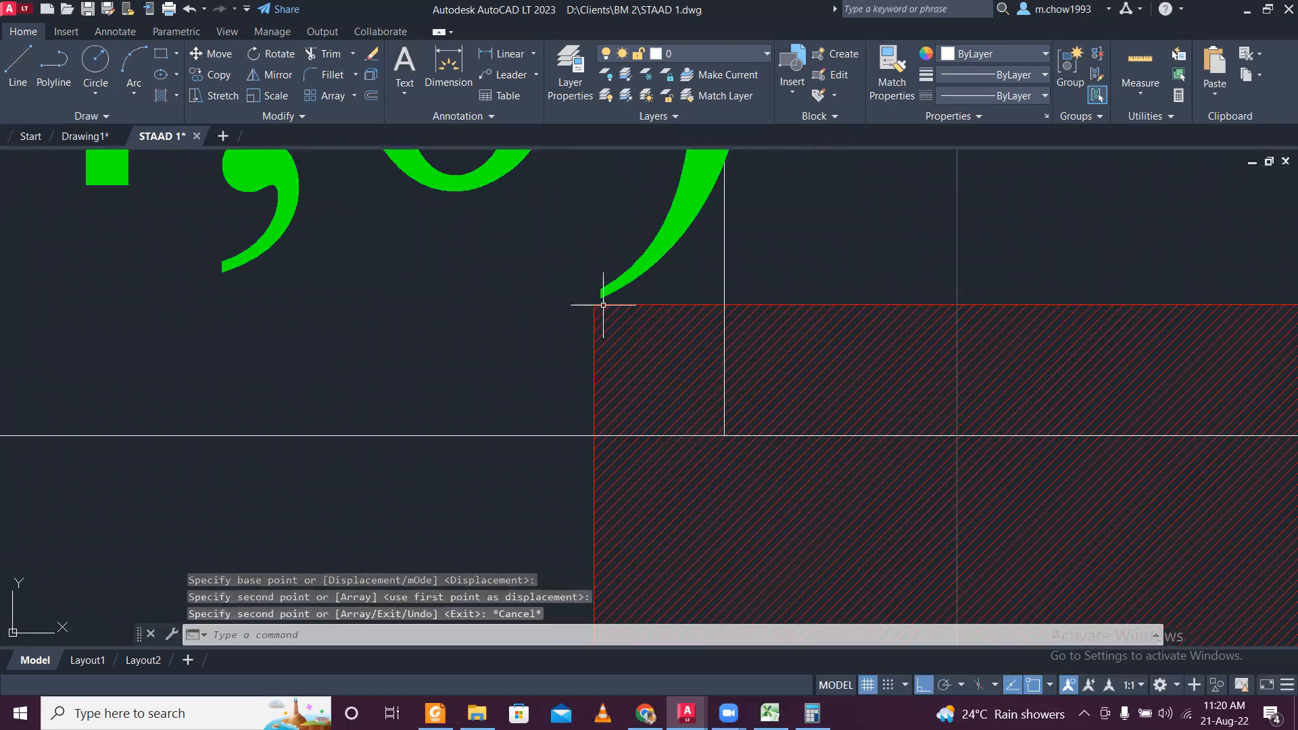
{"action": "key", "text": "Escape"}
Examine the copied coordinate labels at the beam above the crossed-out opening in the beam layout.
{"action": "scroll", "coordinate": [598, 315], "scroll_direction": "down", "scroll_amount": 1}
{"action": "scroll", "coordinate": [595, 322], "scroll_direction": "down", "scroll_amount": 5}
{"action": "scroll", "coordinate": [654, 284], "scroll_direction": "up", "scroll_amount": 3}
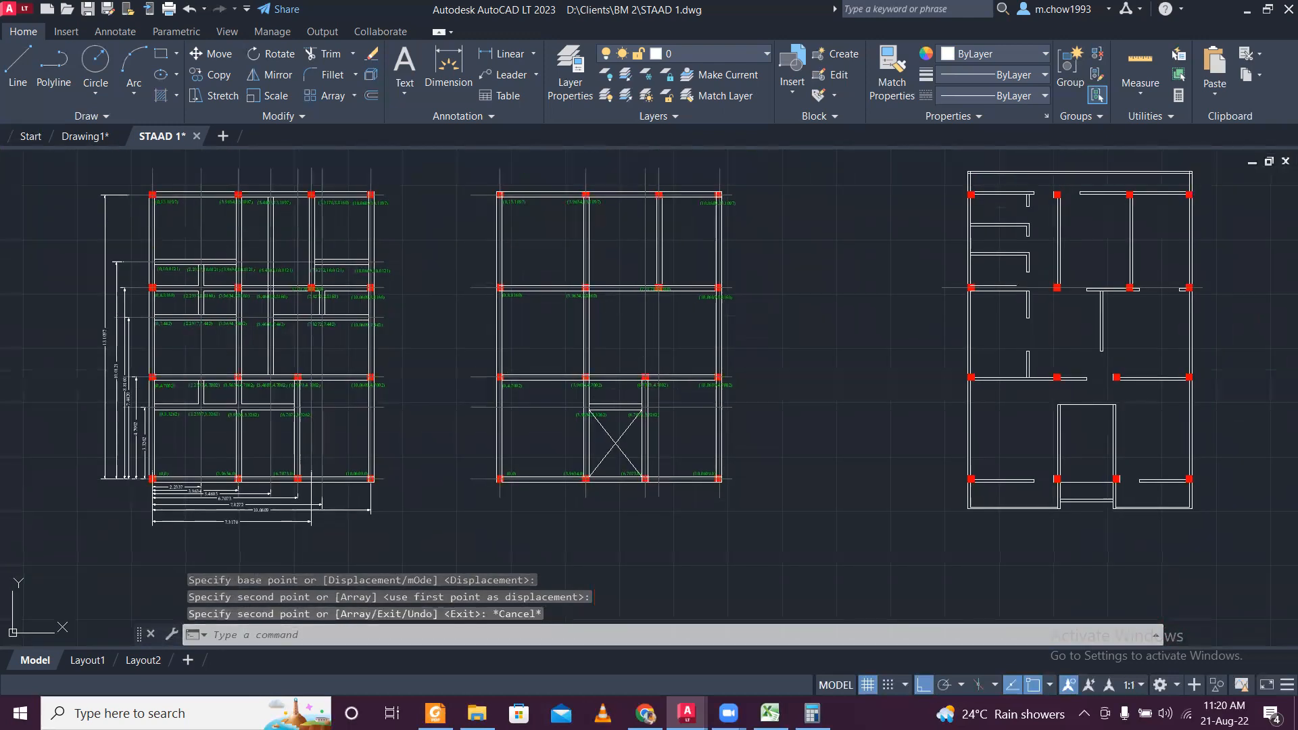
{"action": "scroll", "coordinate": [660, 430], "scroll_direction": "down", "scroll_amount": 2}
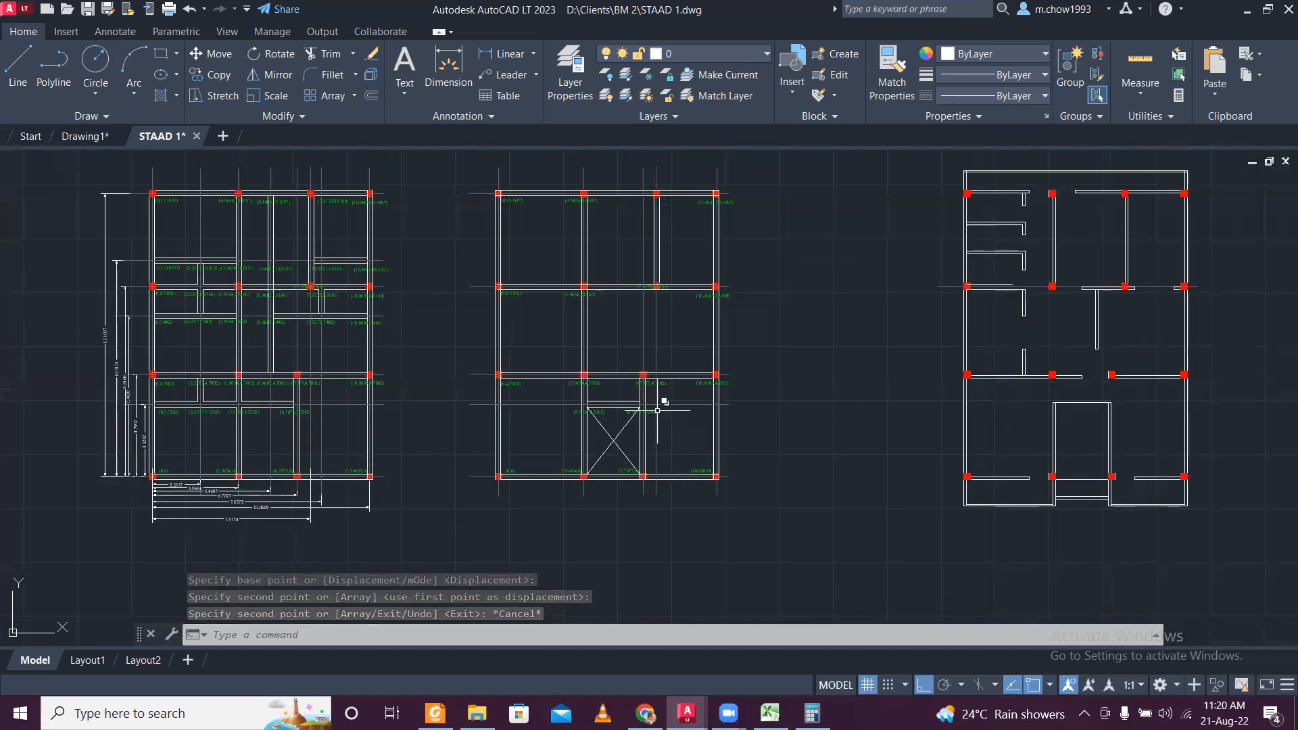
{"action": "scroll", "coordinate": [652, 411], "scroll_direction": "up", "scroll_amount": 4}
{"action": "scroll", "coordinate": [639, 399], "scroll_direction": "up", "scroll_amount": 4}
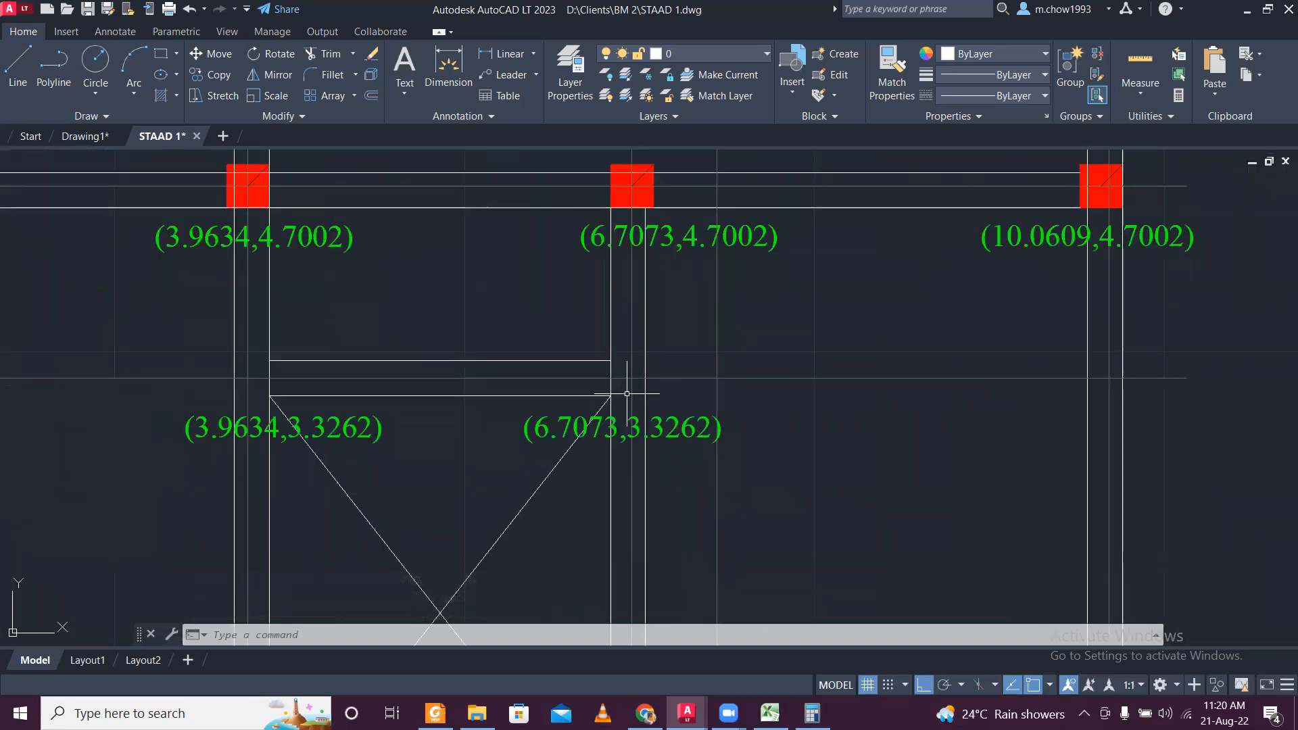
{"action": "scroll", "coordinate": [633, 389], "scroll_direction": "down", "scroll_amount": 6}
{"action": "scroll", "coordinate": [581, 419], "scroll_direction": "up", "scroll_amount": 4}
{"action": "scroll", "coordinate": [599, 392], "scroll_direction": "down", "scroll_amount": 6}
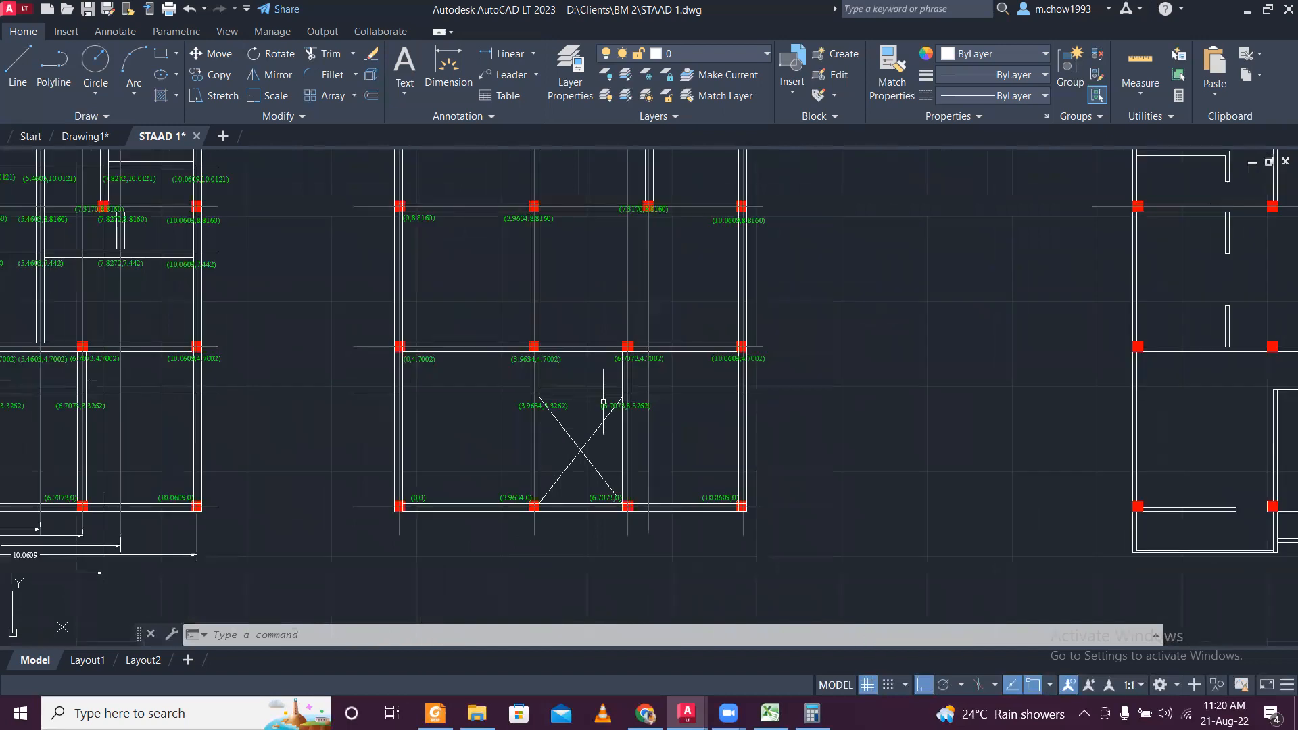
{"action": "scroll", "coordinate": [603, 408], "scroll_direction": "up", "scroll_amount": 1}
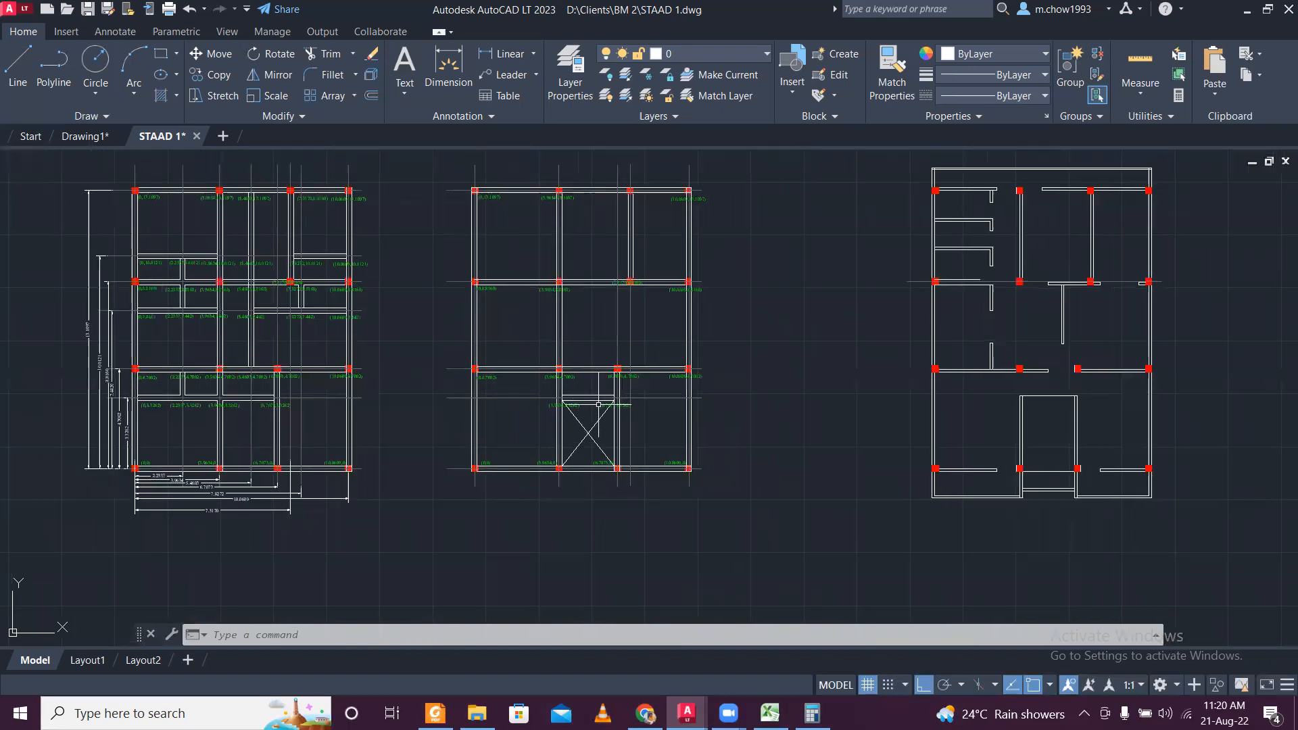
{"action": "scroll", "coordinate": [599, 405], "scroll_direction": "up", "scroll_amount": 4}
{"action": "scroll", "coordinate": [637, 387], "scroll_direction": "up", "scroll_amount": 2}
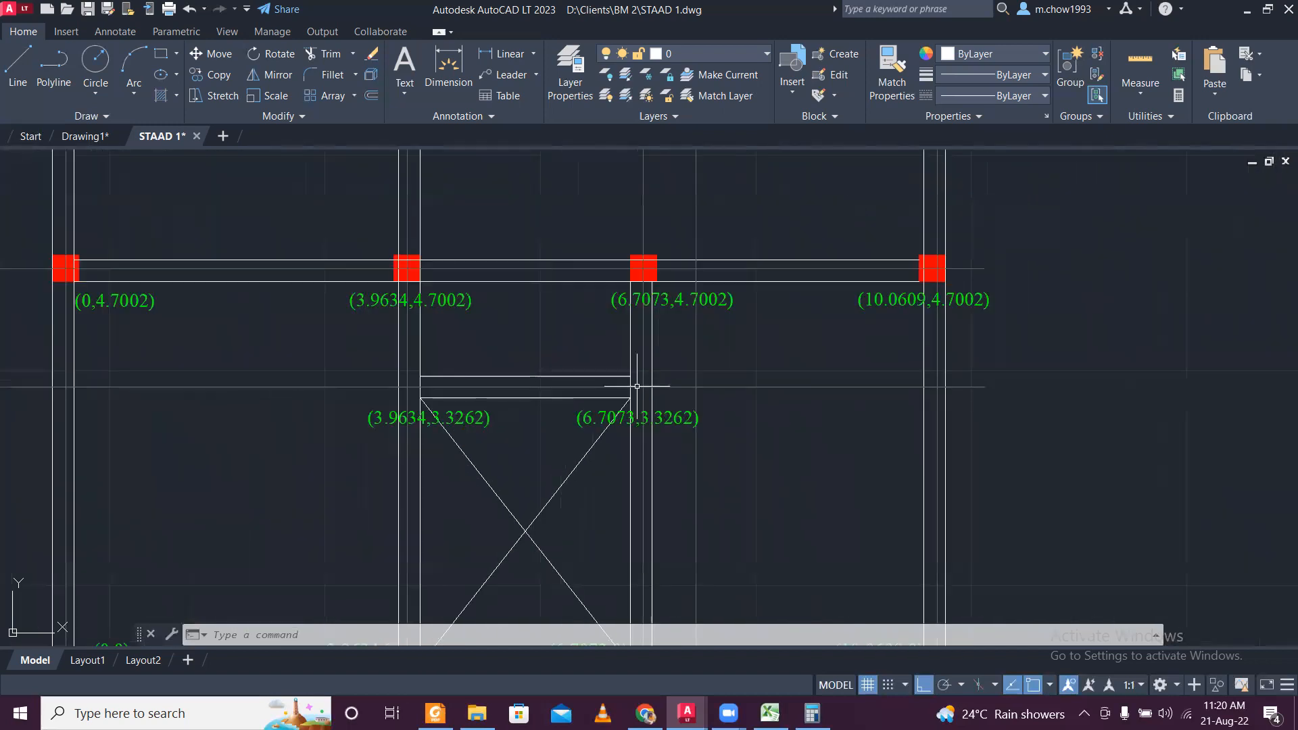
Review the beams, columns and coordinate labels across the whole beam layout and compare it with the neighbouring plans.
{"action": "scroll", "coordinate": [591, 397], "scroll_direction": "down", "scroll_amount": 5}
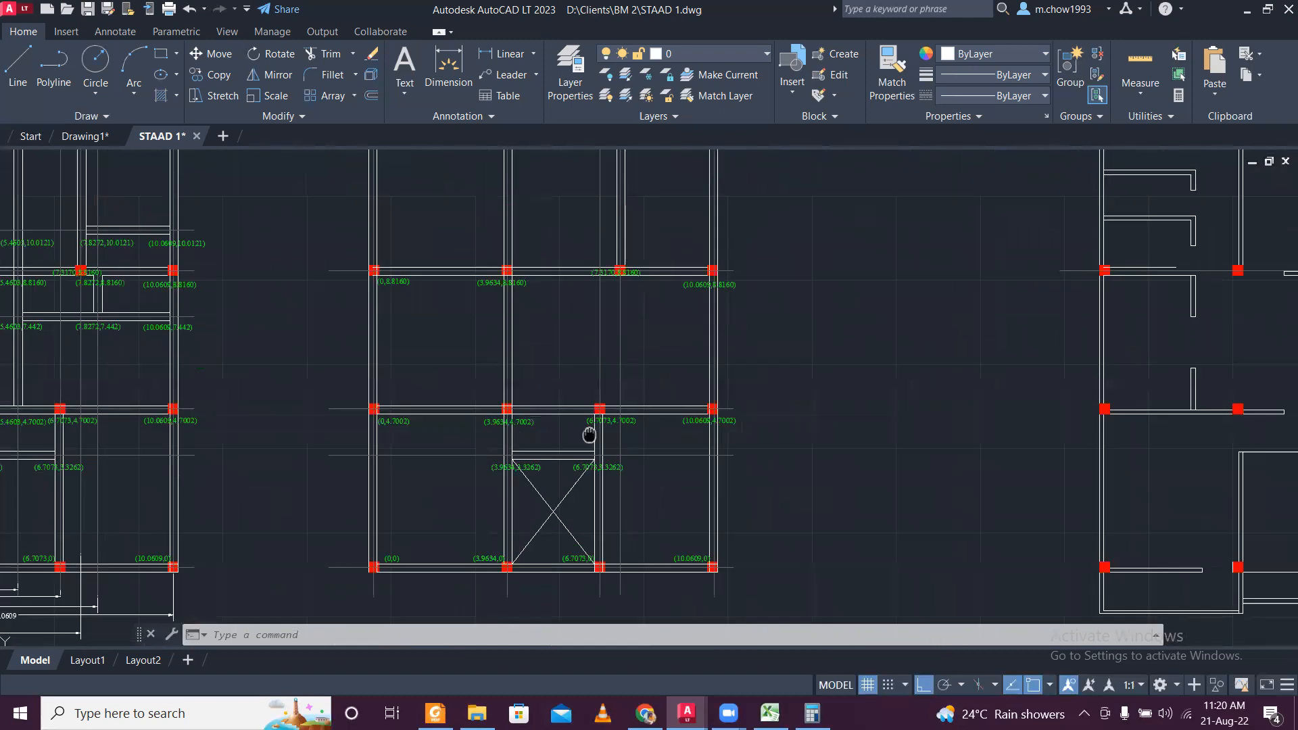
{"action": "scroll", "coordinate": [609, 439], "scroll_direction": "up", "scroll_amount": 1}
{"action": "middle_click_drag", "start_coordinate": [655, 449], "coordinate": [626, 506]}
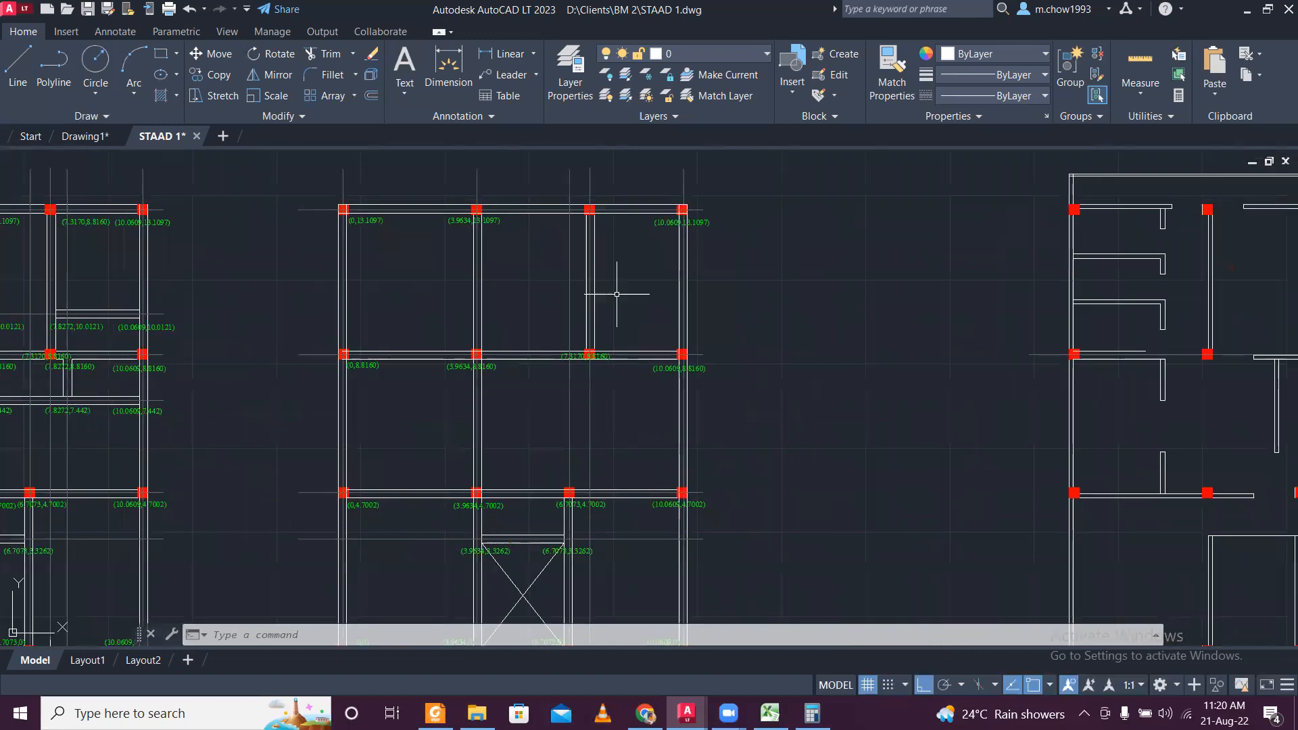
{"action": "scroll", "coordinate": [607, 186], "scroll_direction": "up", "scroll_amount": 4}
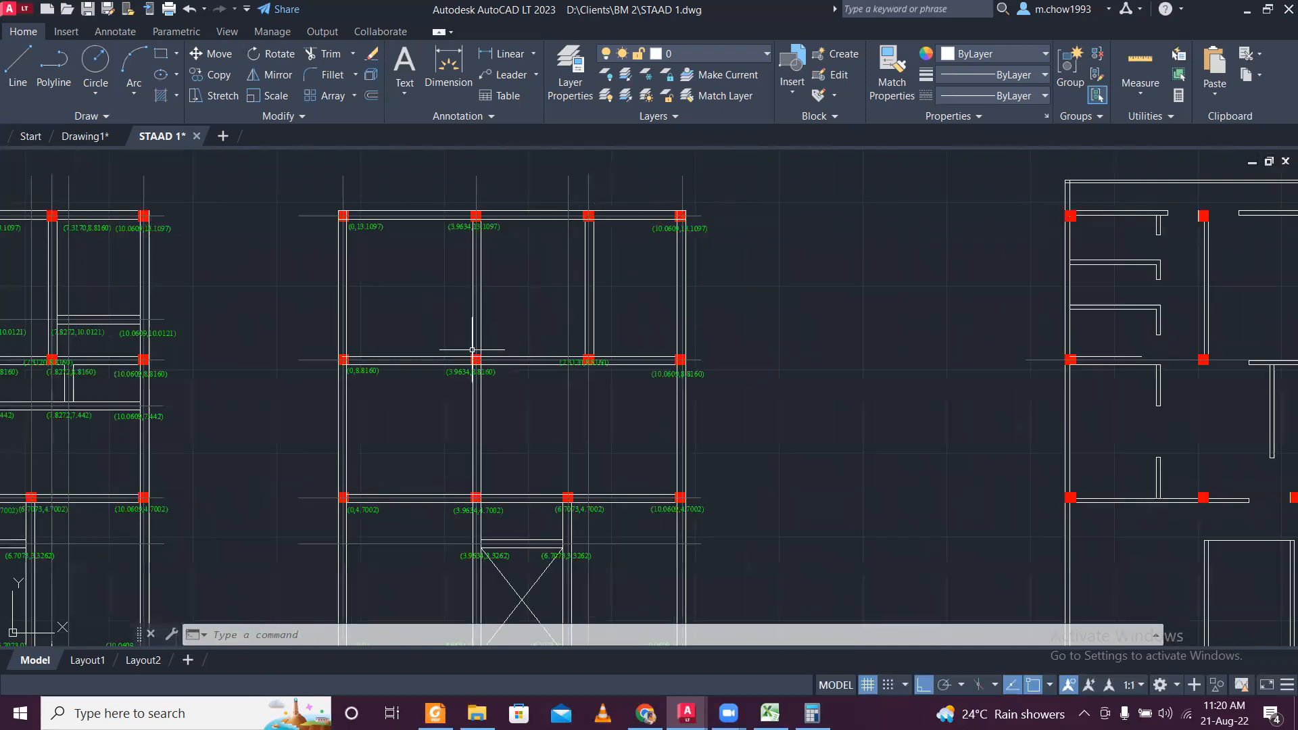
{"action": "middle_click_drag", "start_coordinate": [554, 452], "coordinate": [576, 313]}
{"action": "scroll", "coordinate": [444, 538], "scroll_direction": "up", "scroll_amount": 1}
{"action": "scroll", "coordinate": [444, 536], "scroll_direction": "up", "scroll_amount": 1}
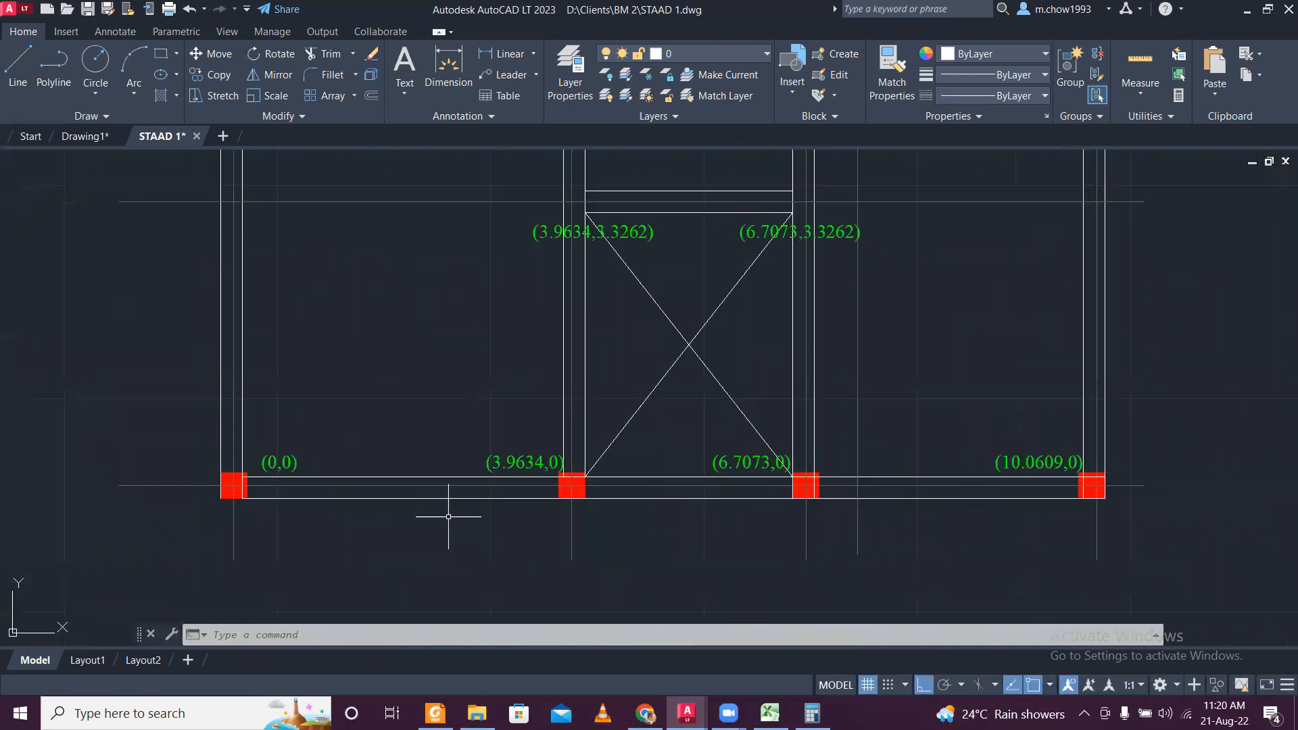
{"action": "scroll", "coordinate": [447, 518], "scroll_direction": "down", "scroll_amount": 2}
{"action": "middle_click_drag", "start_coordinate": [667, 403], "coordinate": [664, 474]}
{"action": "middle_click_drag", "start_coordinate": [642, 281], "coordinate": [642, 293]}
{"action": "middle_click_drag", "start_coordinate": [626, 211], "coordinate": [611, 351]}
{"action": "scroll", "coordinate": [615, 313], "scroll_direction": "up", "scroll_amount": 2}
{"action": "scroll", "coordinate": [638, 286], "scroll_direction": "down", "scroll_amount": 2}
{"action": "middle_click_drag", "start_coordinate": [620, 440], "coordinate": [649, 311]}
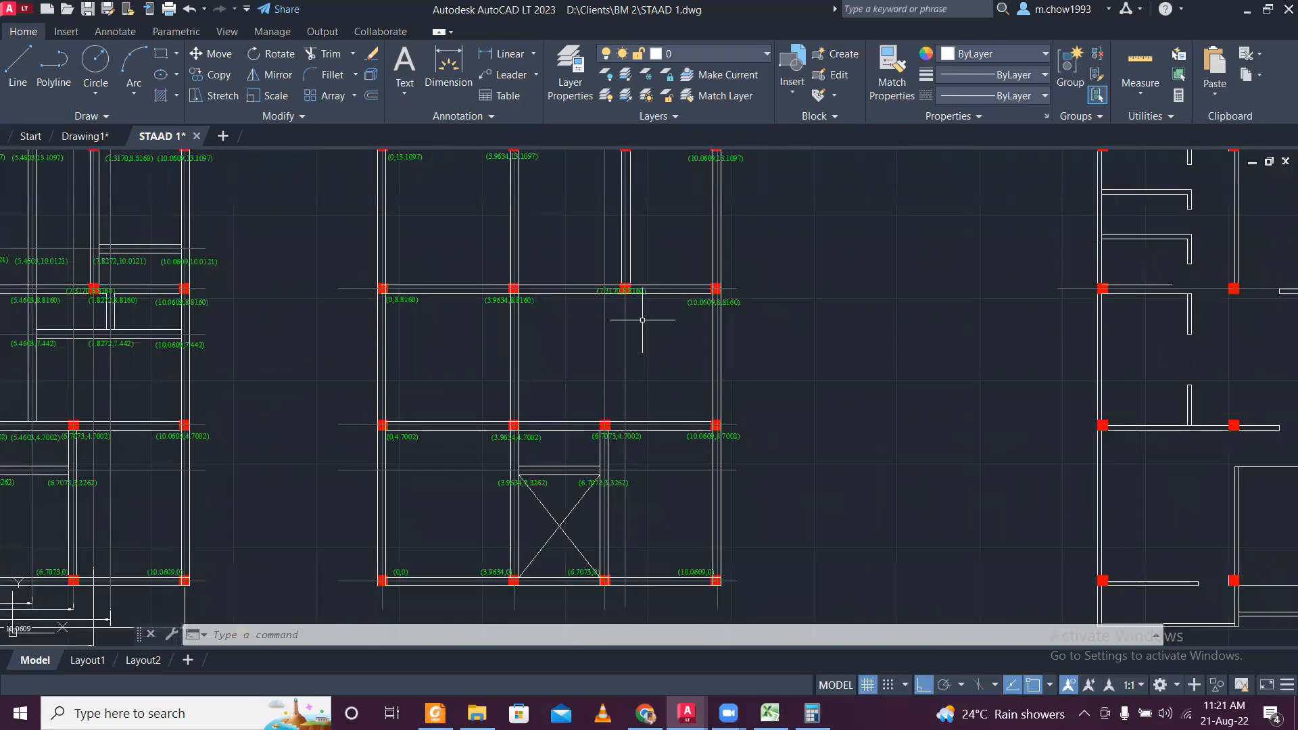
{"action": "scroll", "coordinate": [631, 318], "scroll_direction": "down", "scroll_amount": 2}
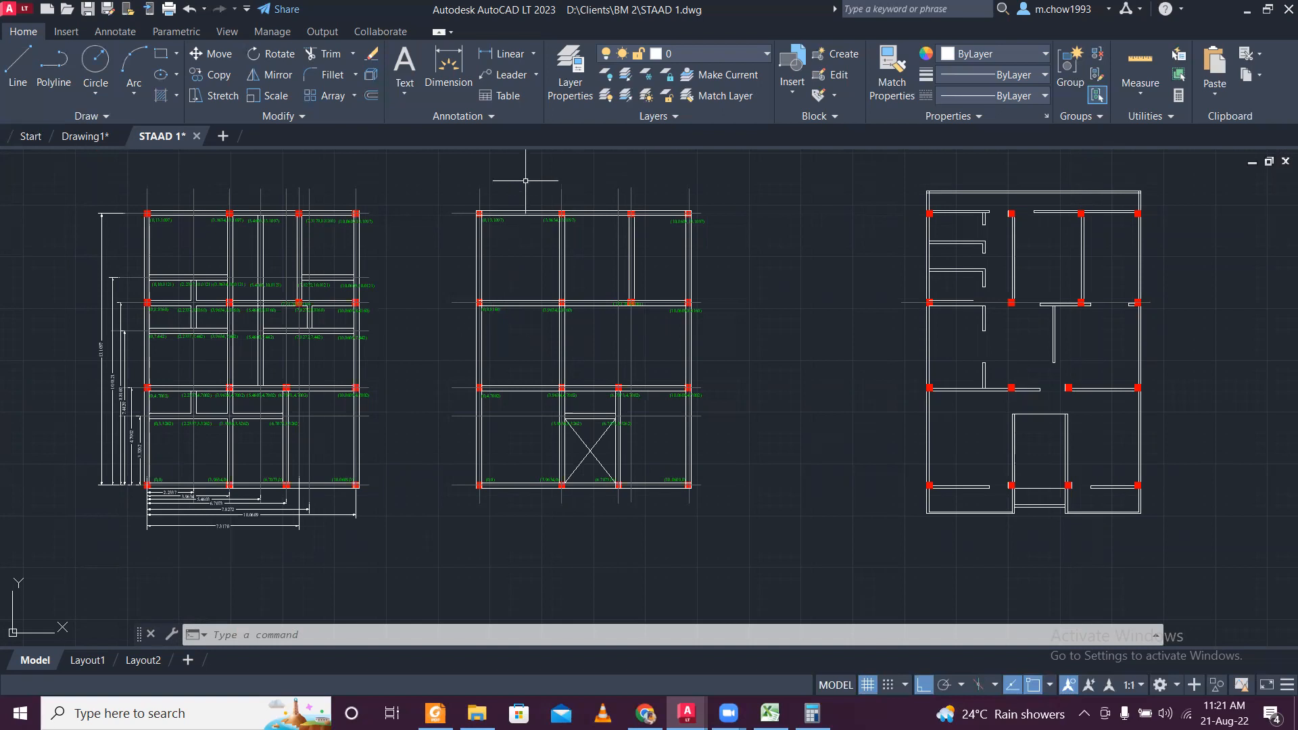
{"action": "scroll", "coordinate": [518, 181], "scroll_direction": "up", "scroll_amount": 2}
{"action": "scroll", "coordinate": [518, 181], "scroll_direction": "up", "scroll_amount": 2}
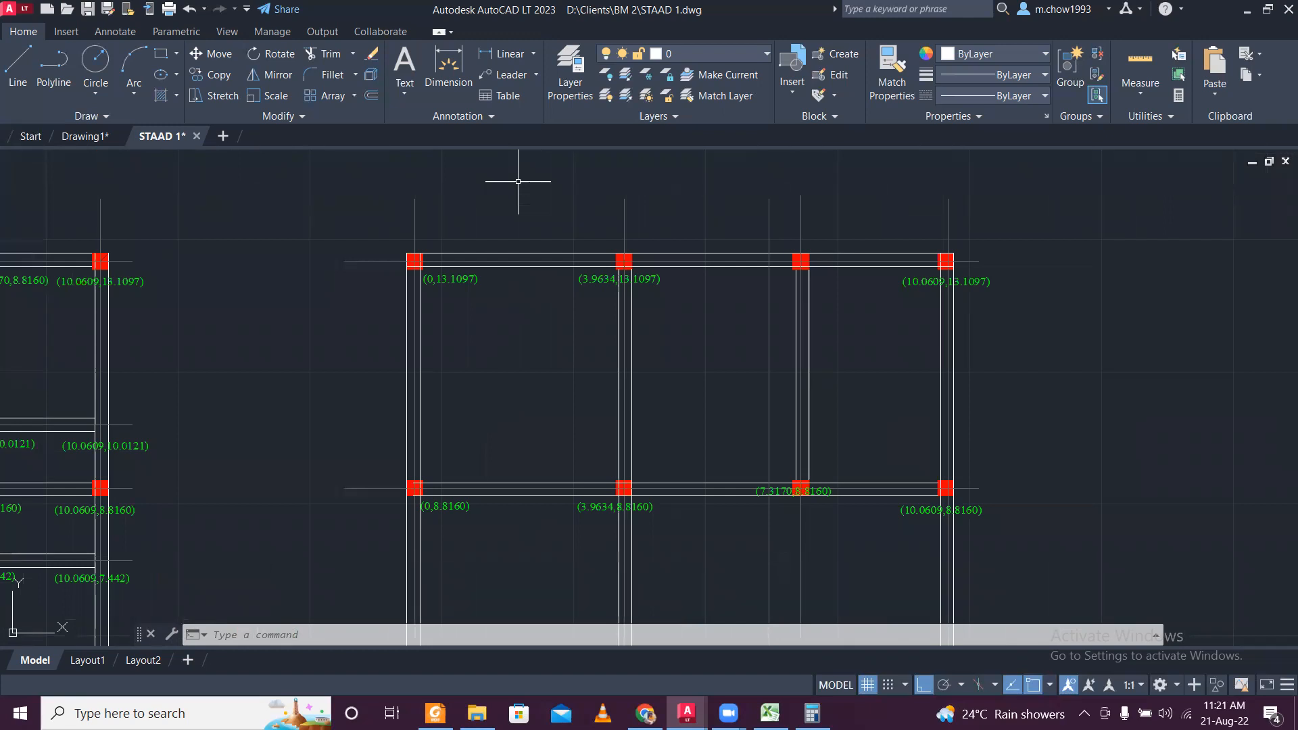
{"action": "scroll", "coordinate": [518, 181], "scroll_direction": "down", "scroll_amount": 2}
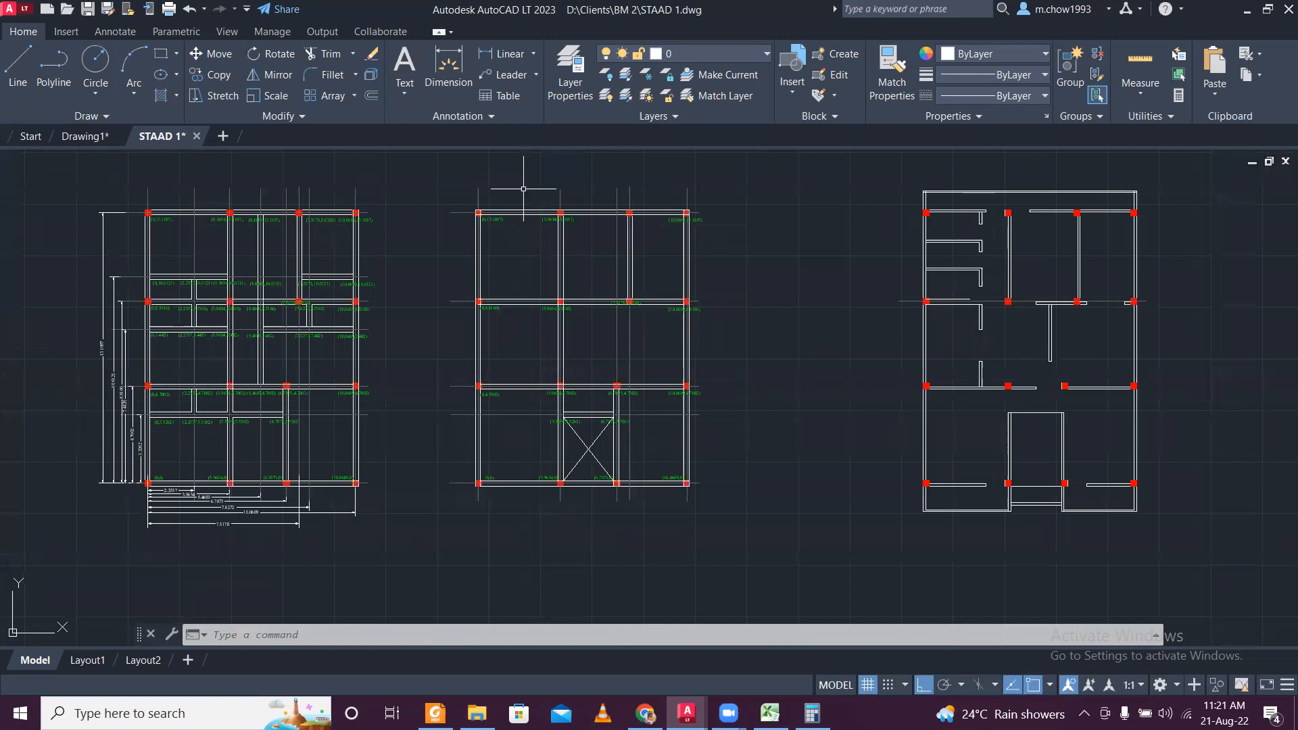
{"action": "middle_click_drag", "start_coordinate": [390, 185], "coordinate": [476, 211]}
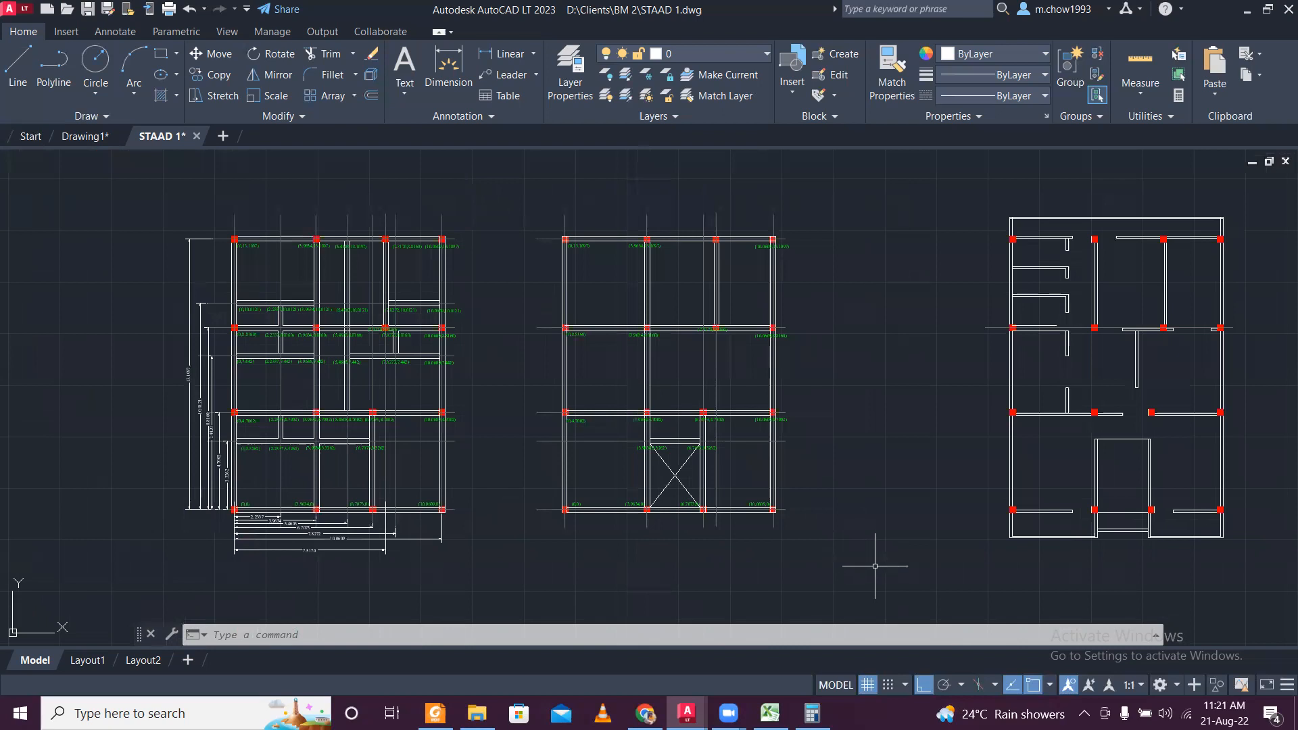